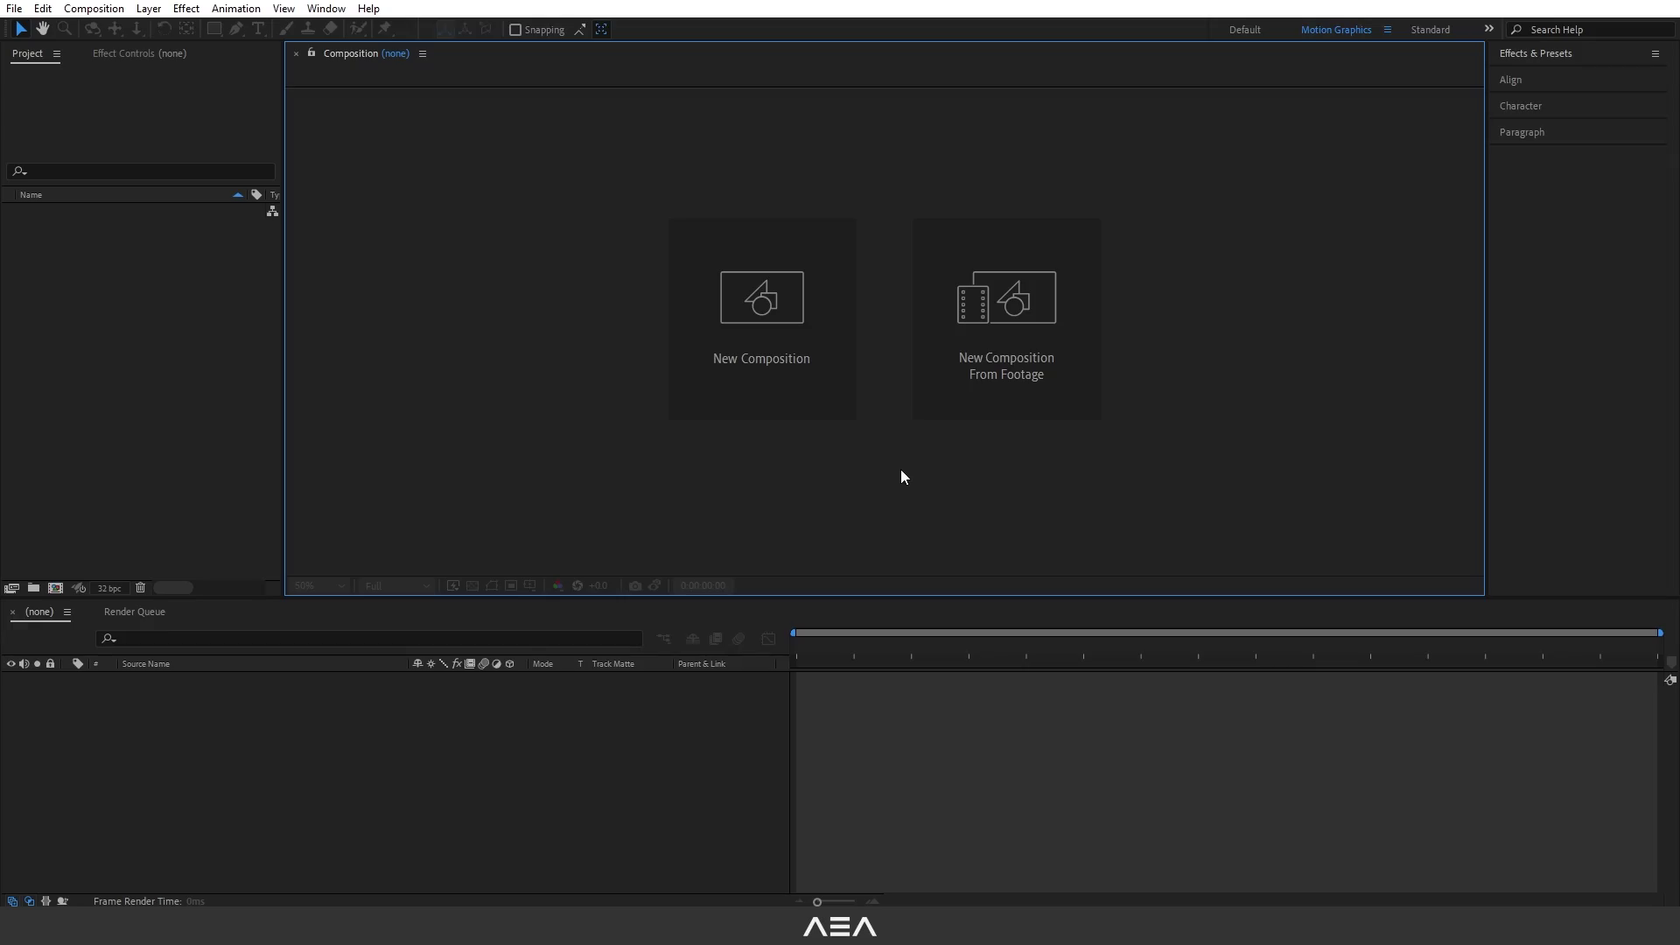
Step: Create a 1080 × 1080 px composition named "Light loader Animation" at 24 fps, 10 seconds long, with a black background
left_click(810, 384)
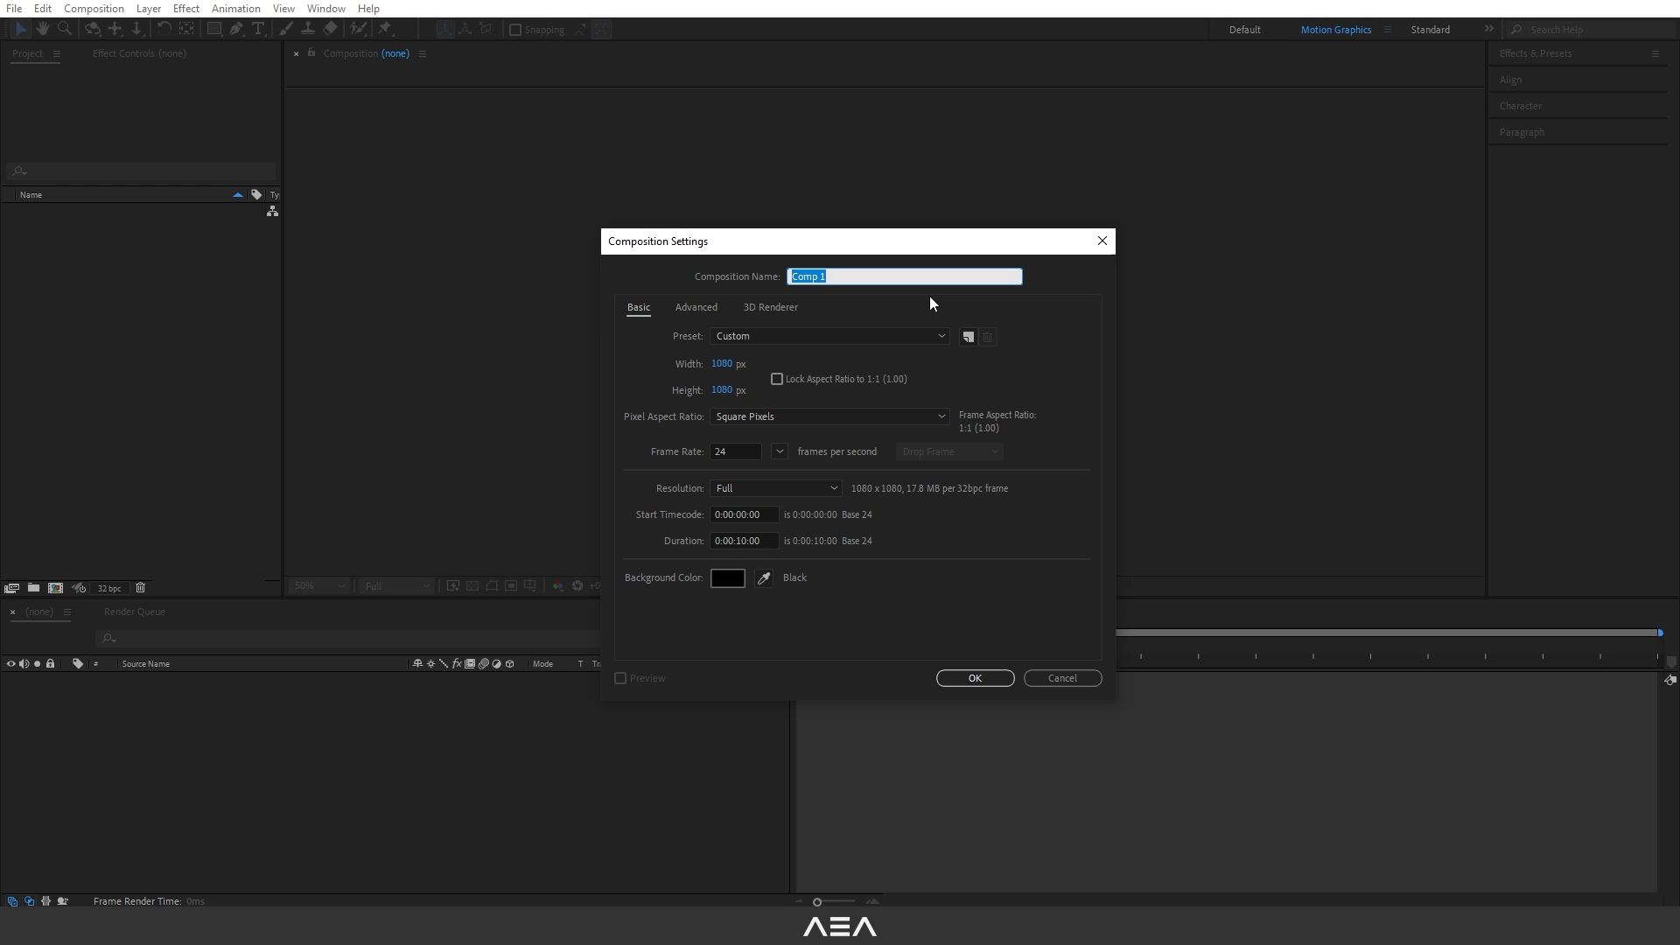
type("Light loader Animation")
left_click_drag(775, 537, 600, 538)
left_click(897, 571)
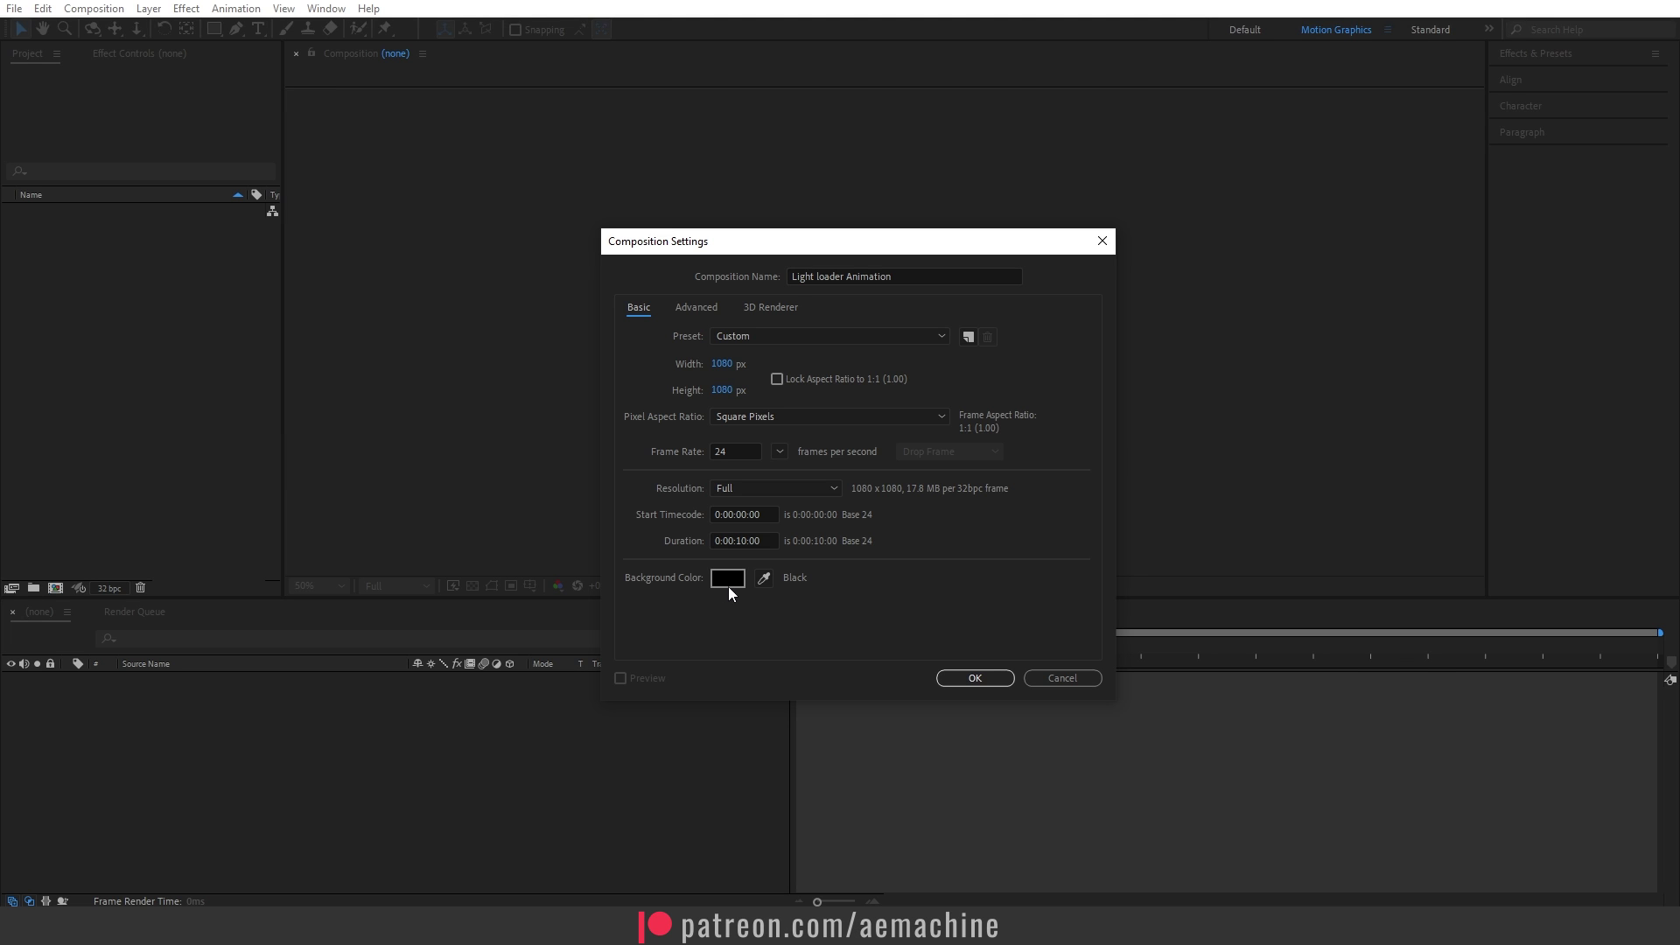
left_click(967, 679)
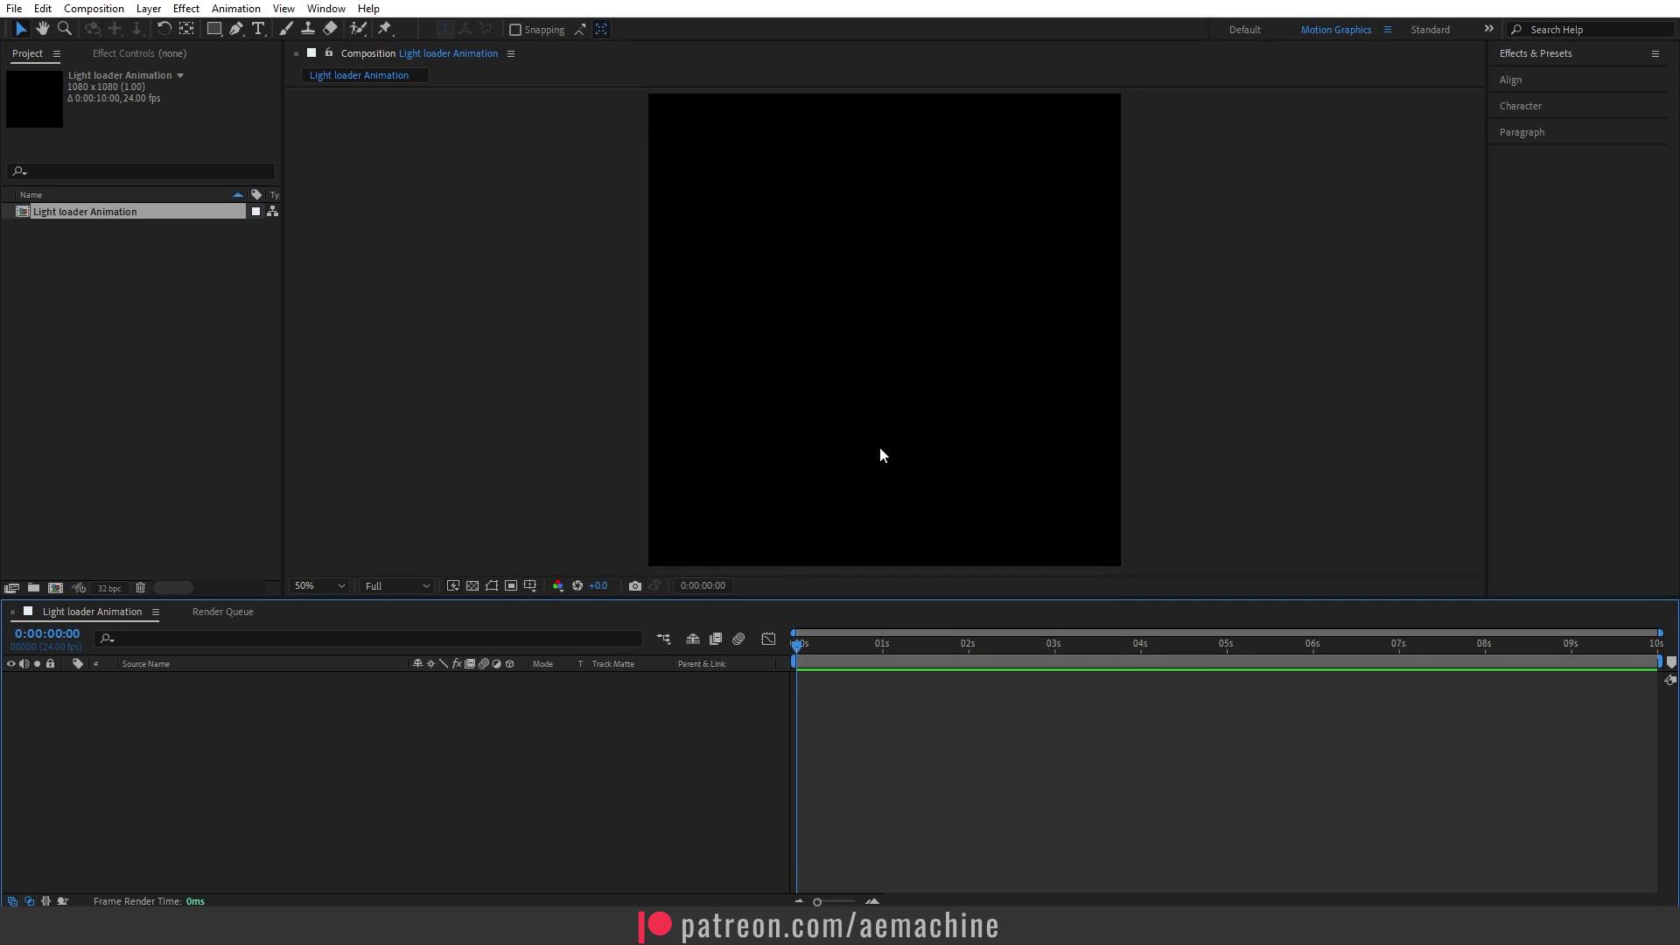
Step: Add a new 1080 × 1080 px solid layer named "BG" to the composition
right_click(189, 718)
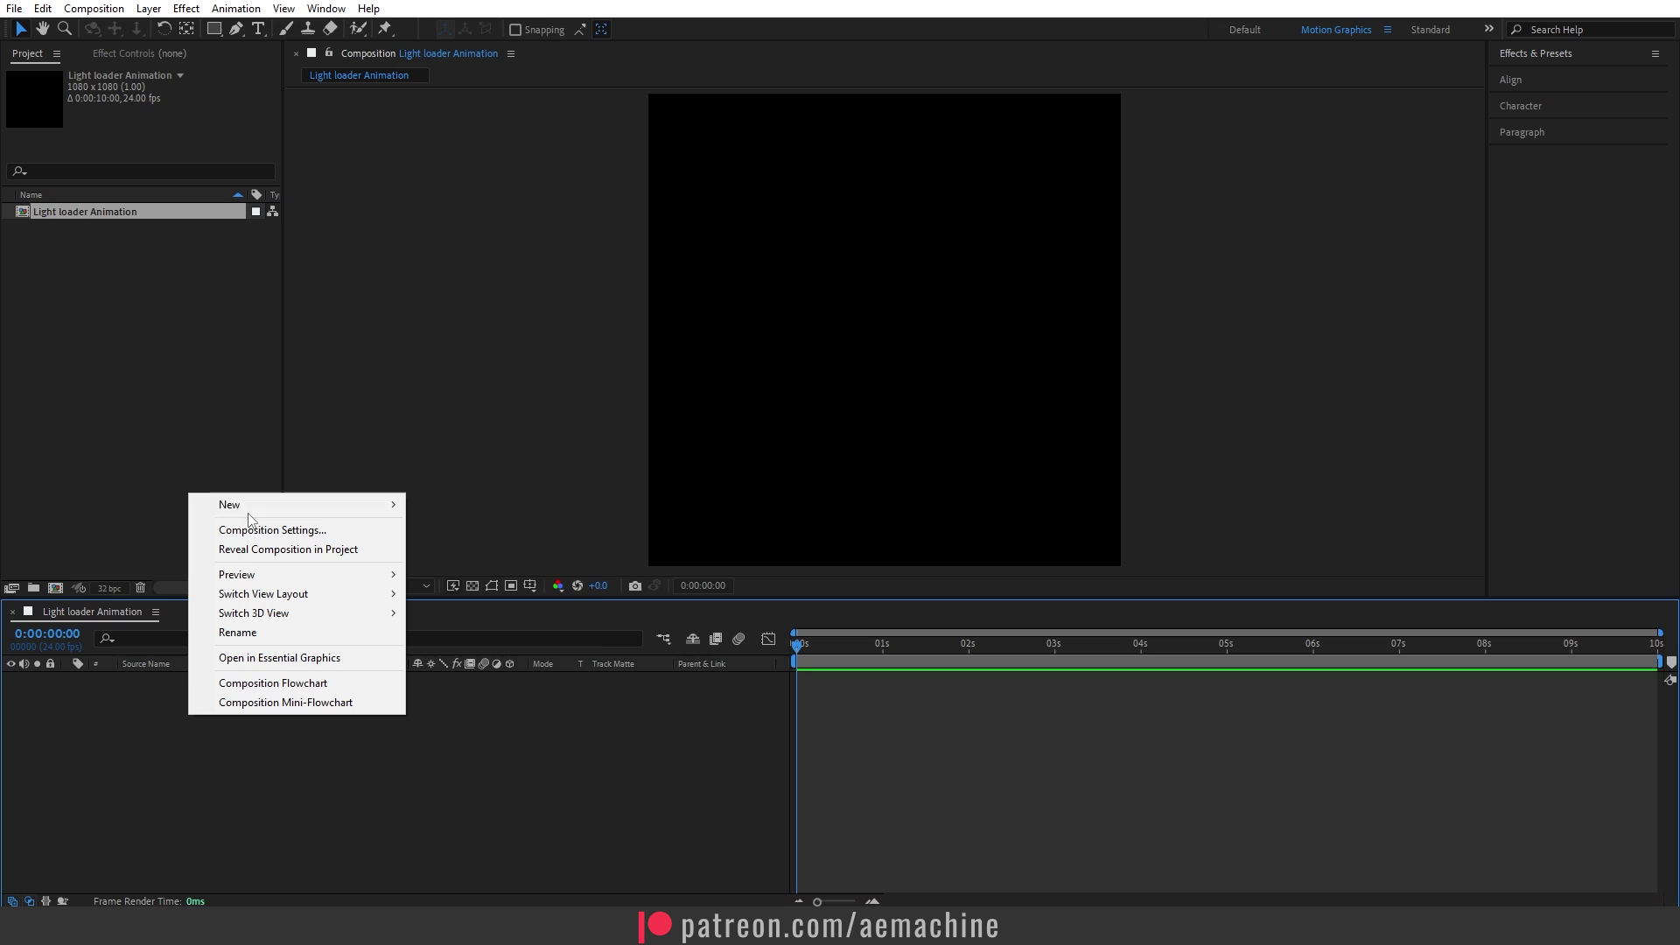
mouse_move(371, 513)
left_click(448, 549)
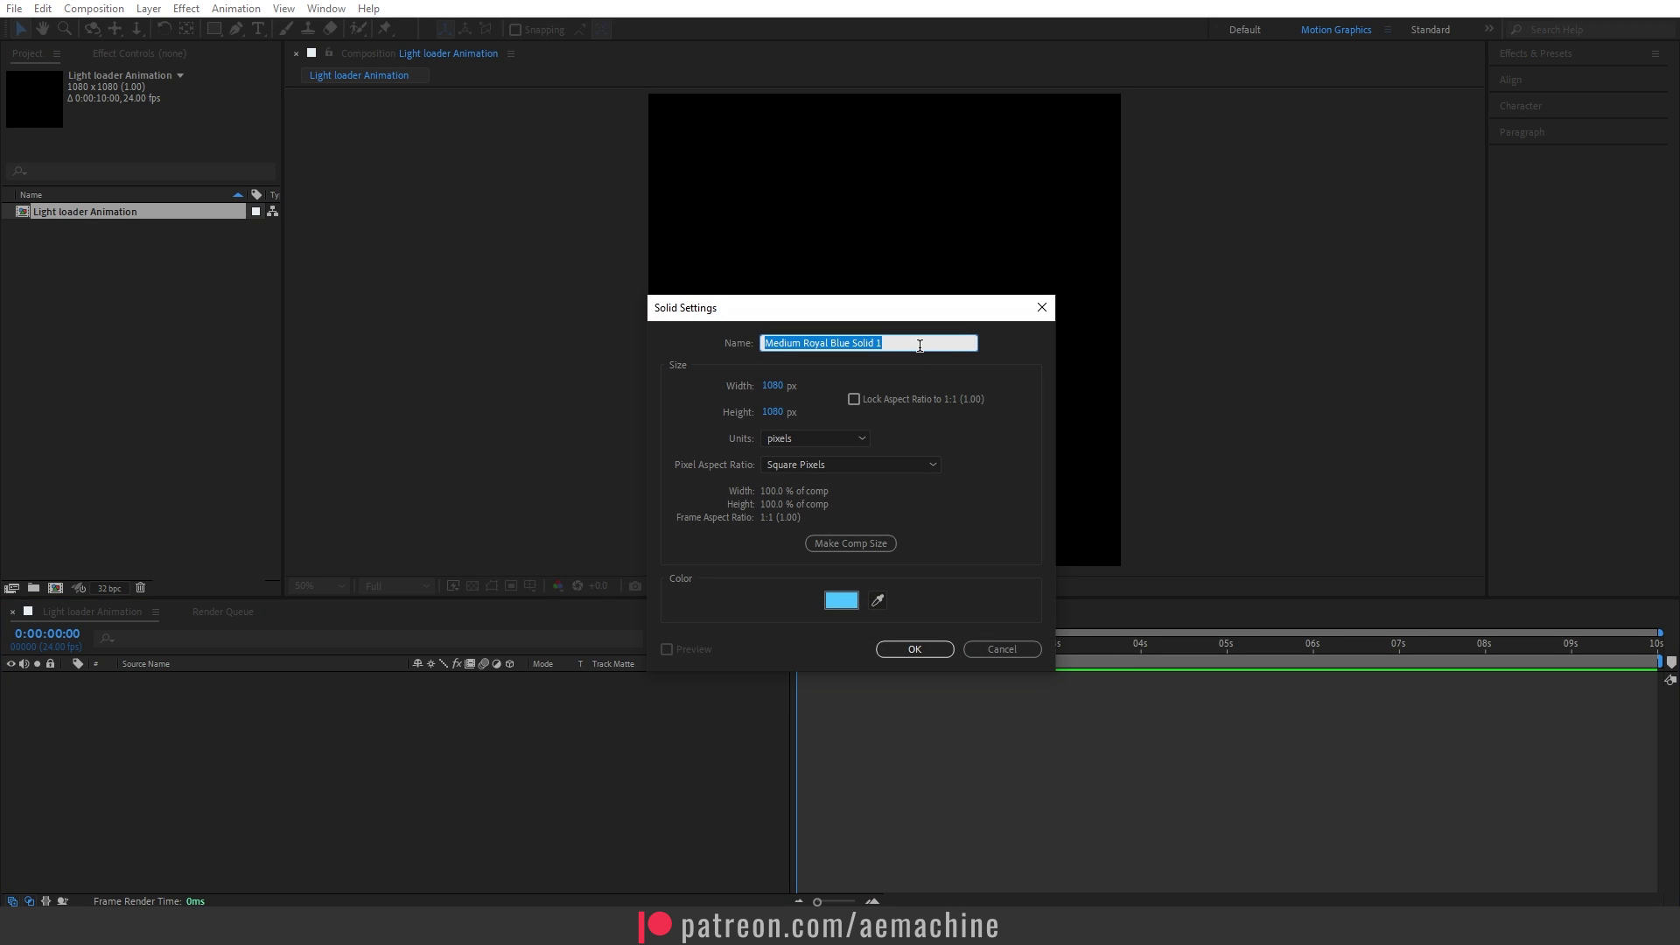
type("BH")
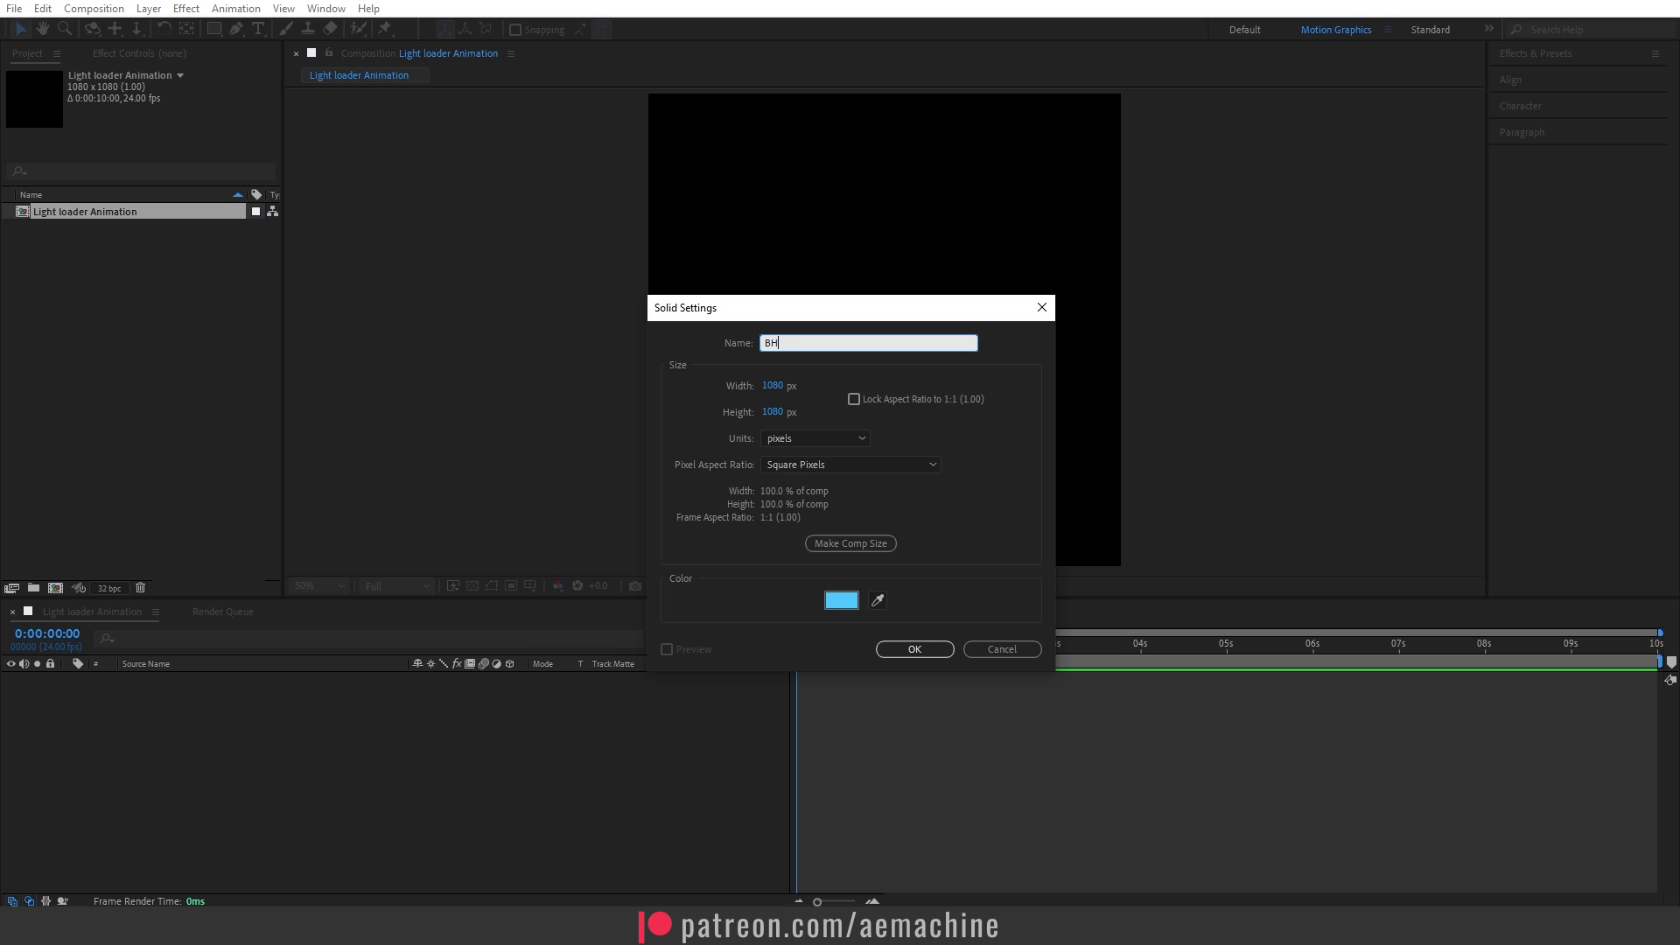
key("BackSpace")
type("G")
left_click(779, 560)
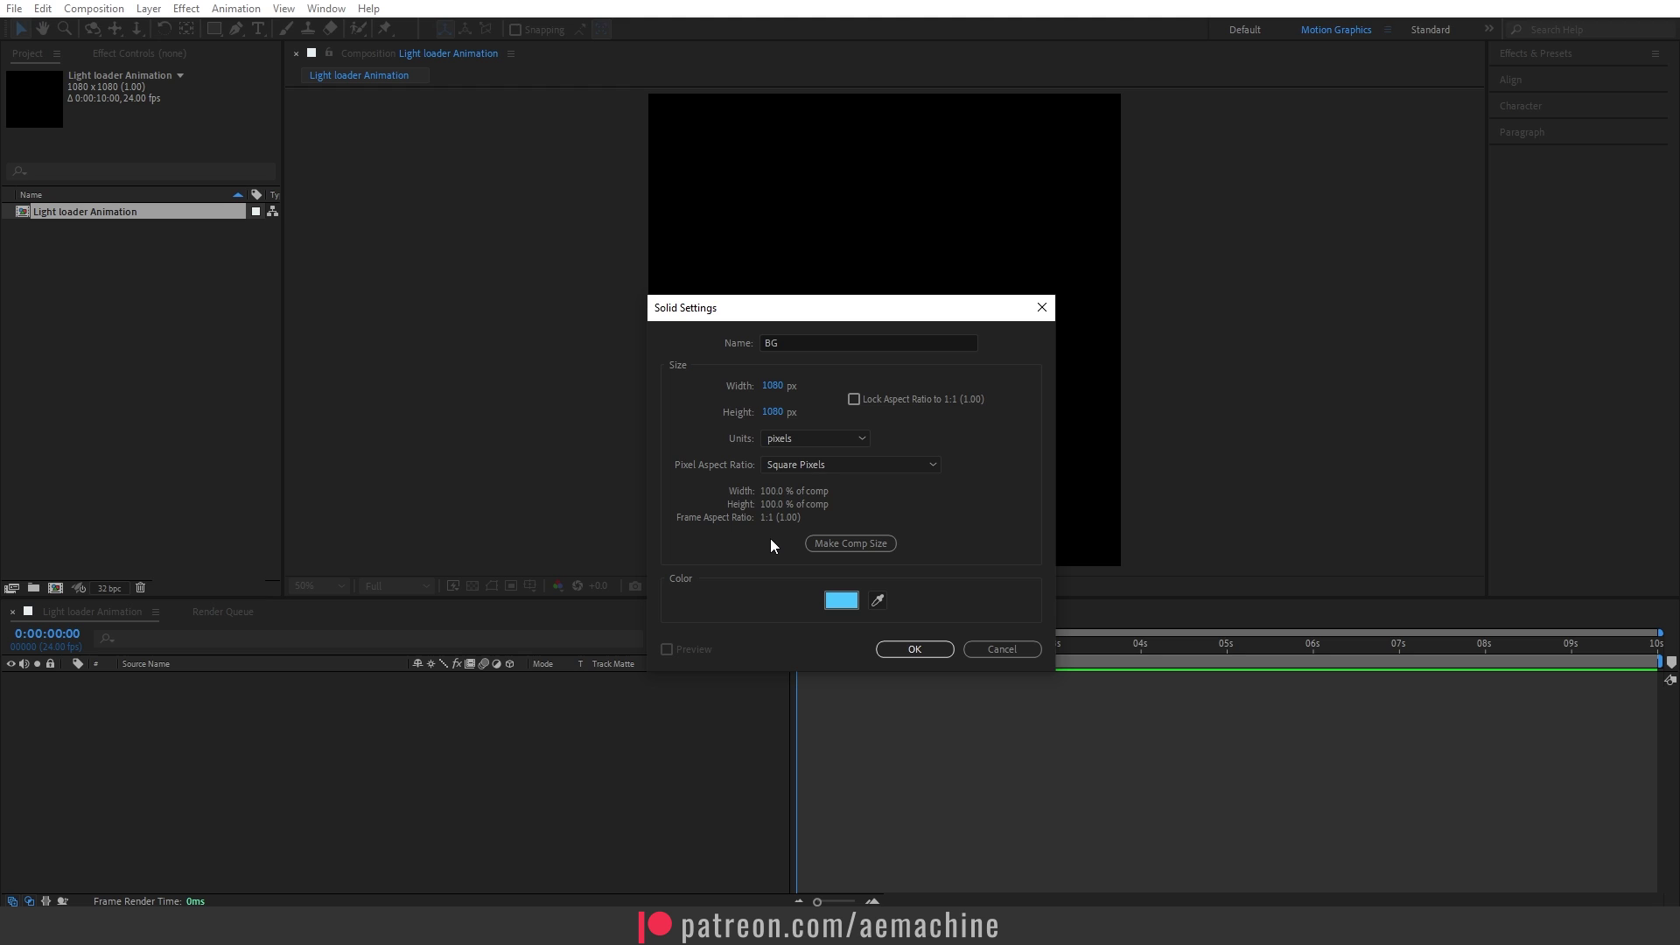
left_click(914, 649)
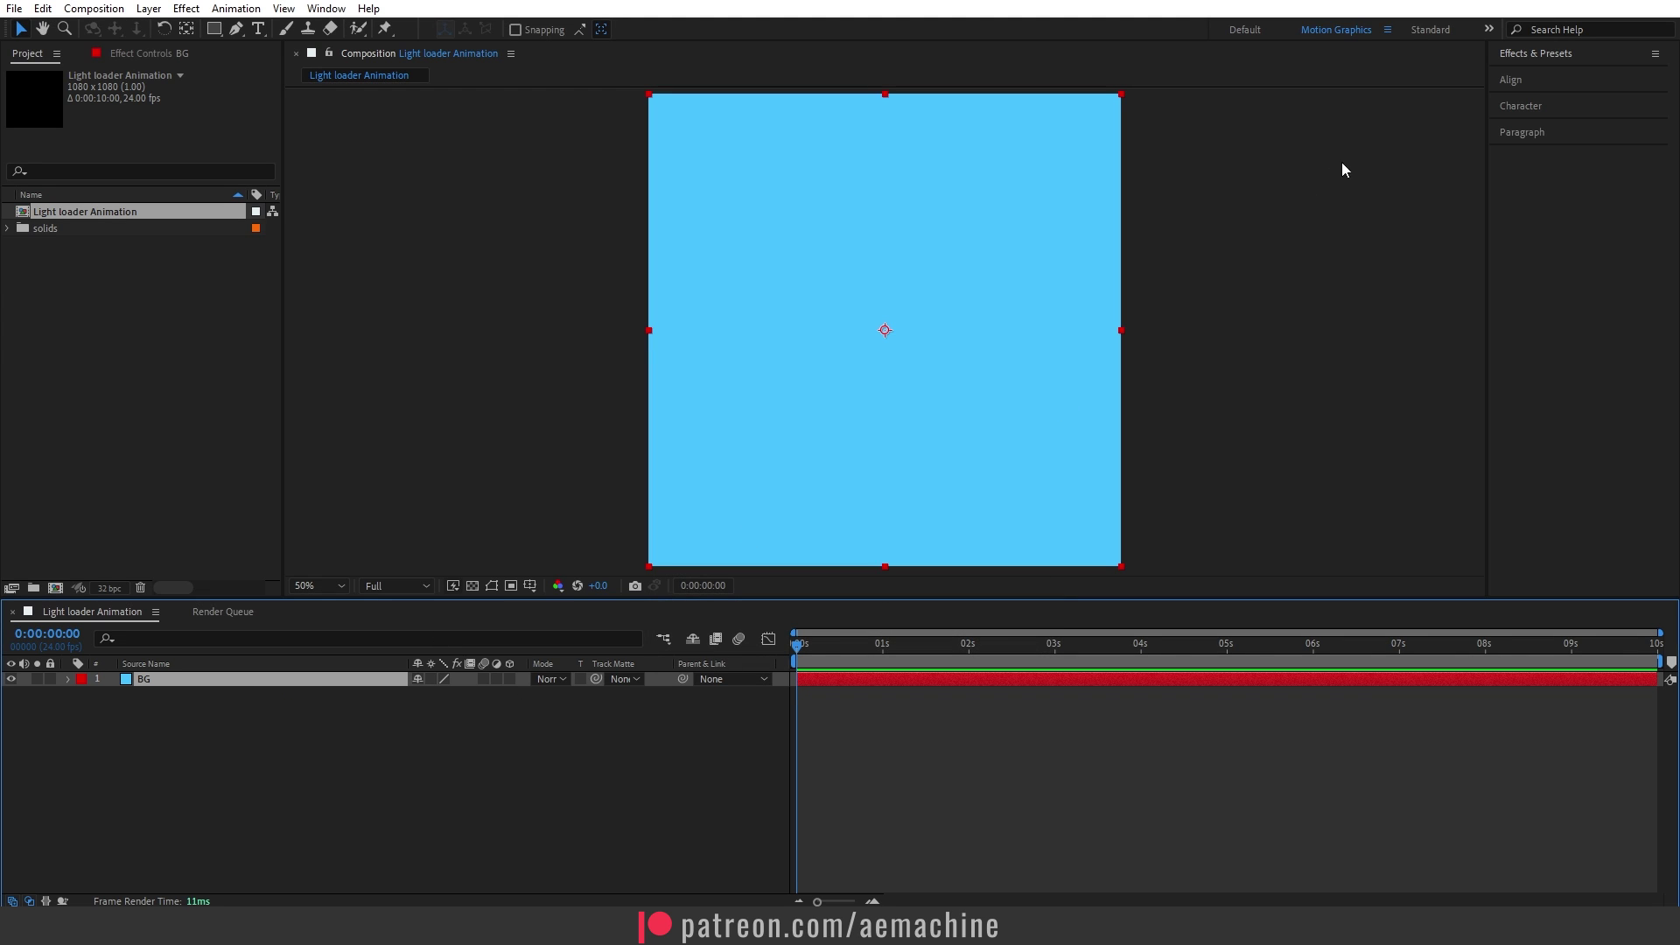
left_click(1574, 56)
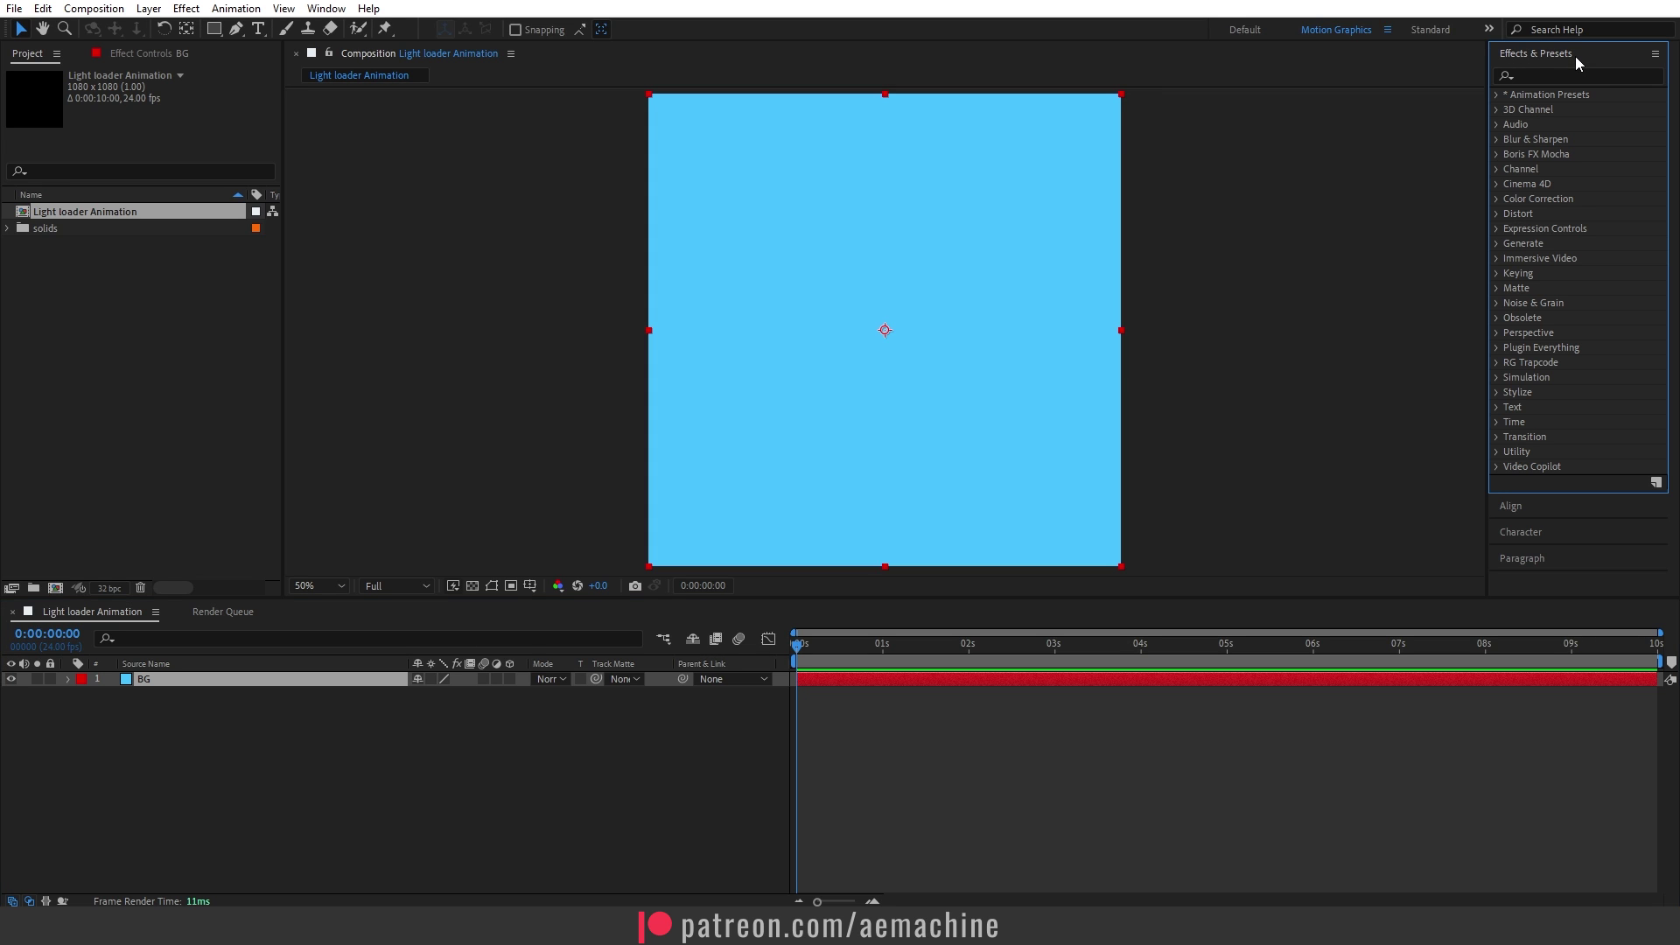
left_click(1574, 56)
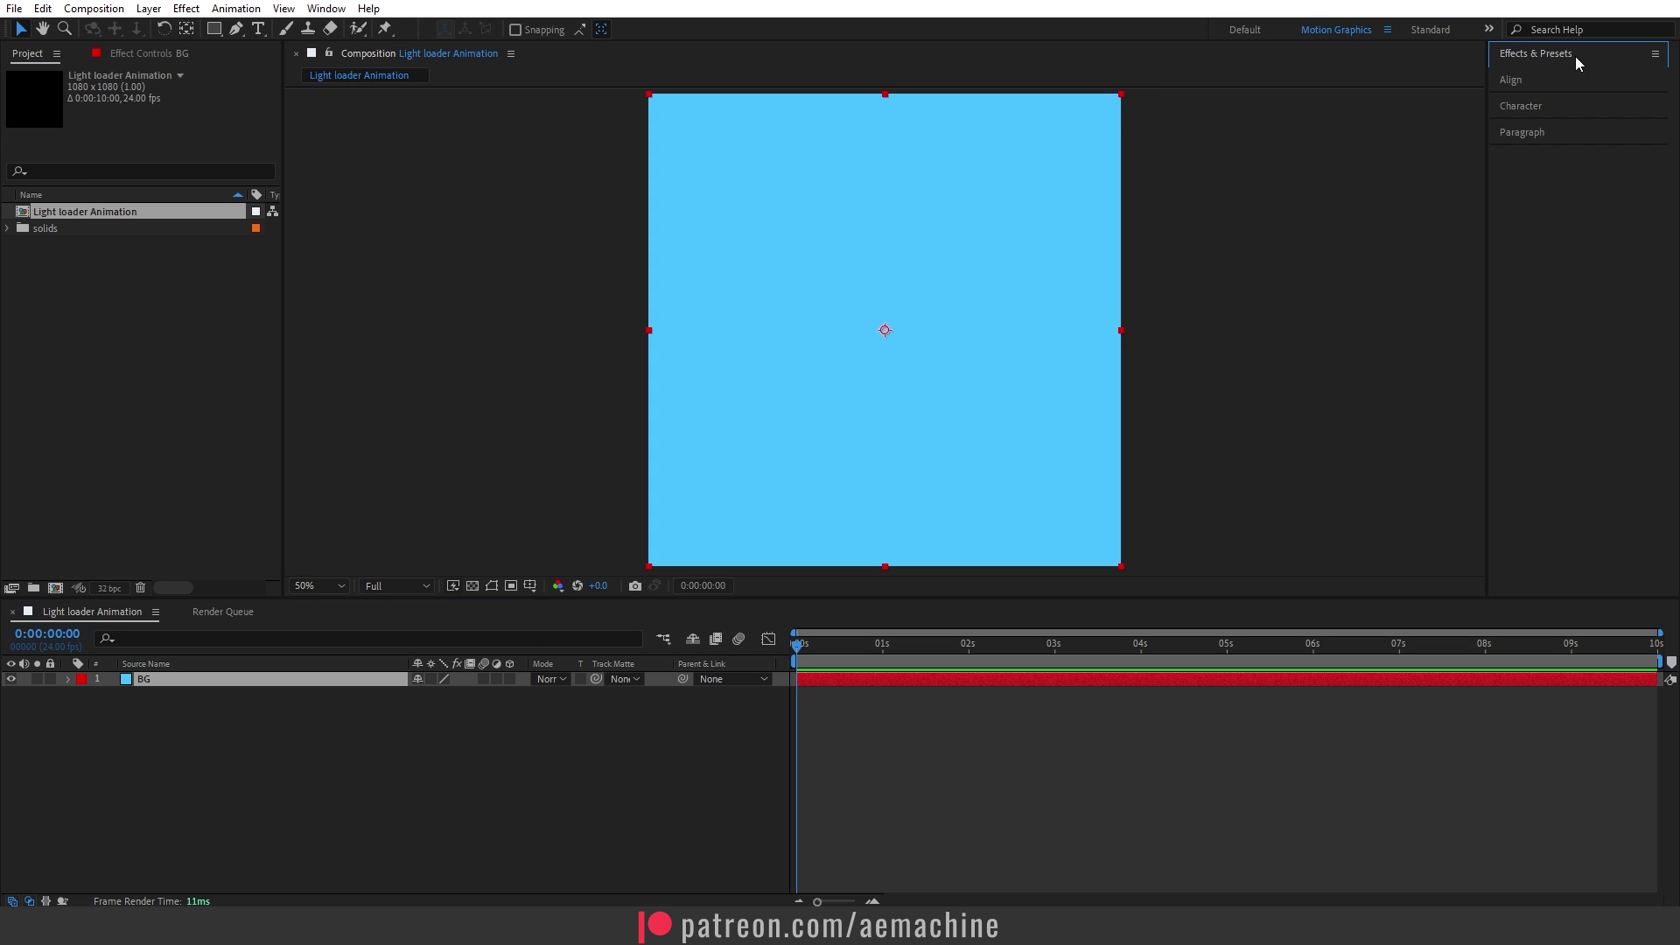
left_click(326, 8)
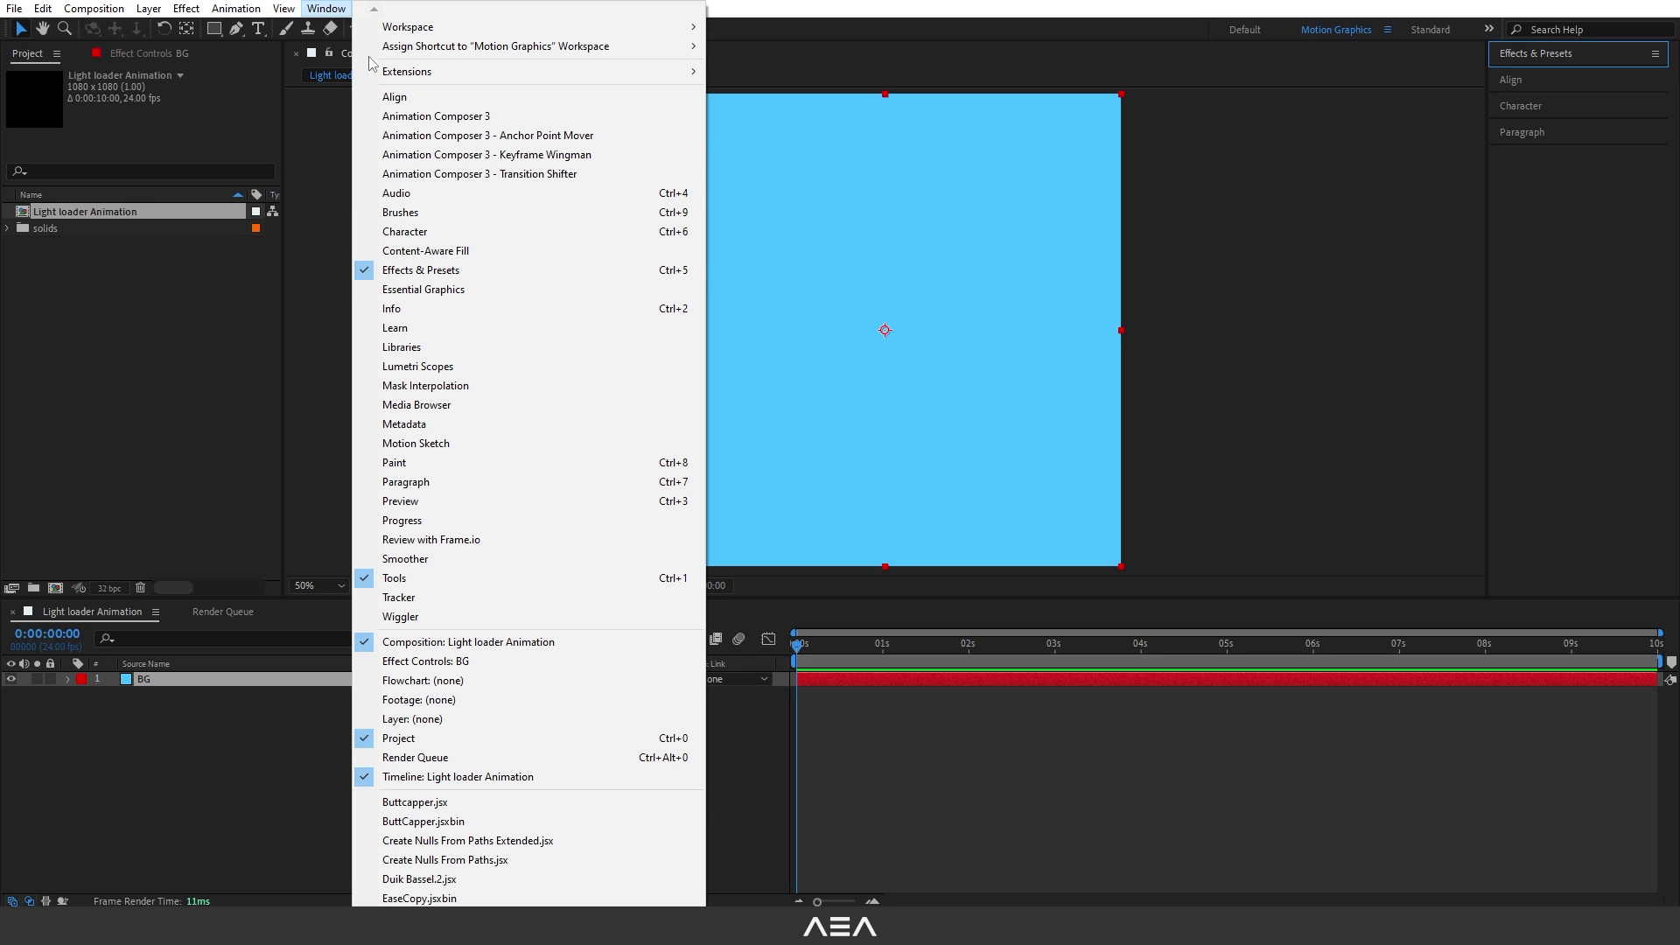
left_click(345, 11)
Step: Find the 4-Color Gradient effect and apply it to the BG layer
left_click(1544, 58)
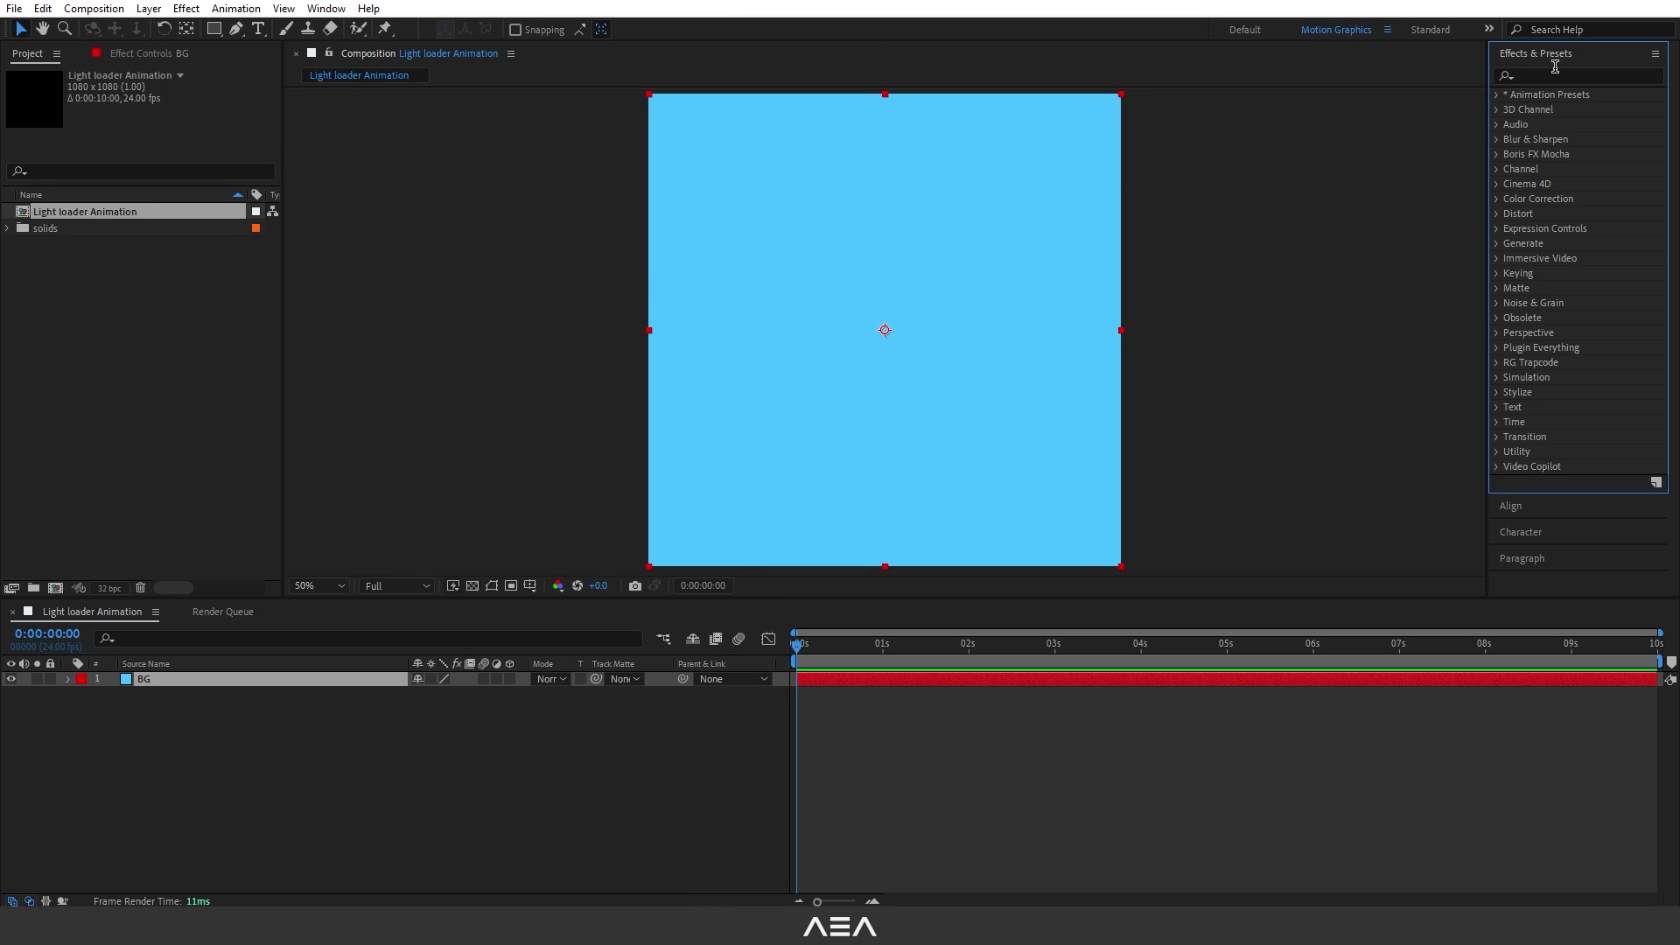
left_click(1537, 76)
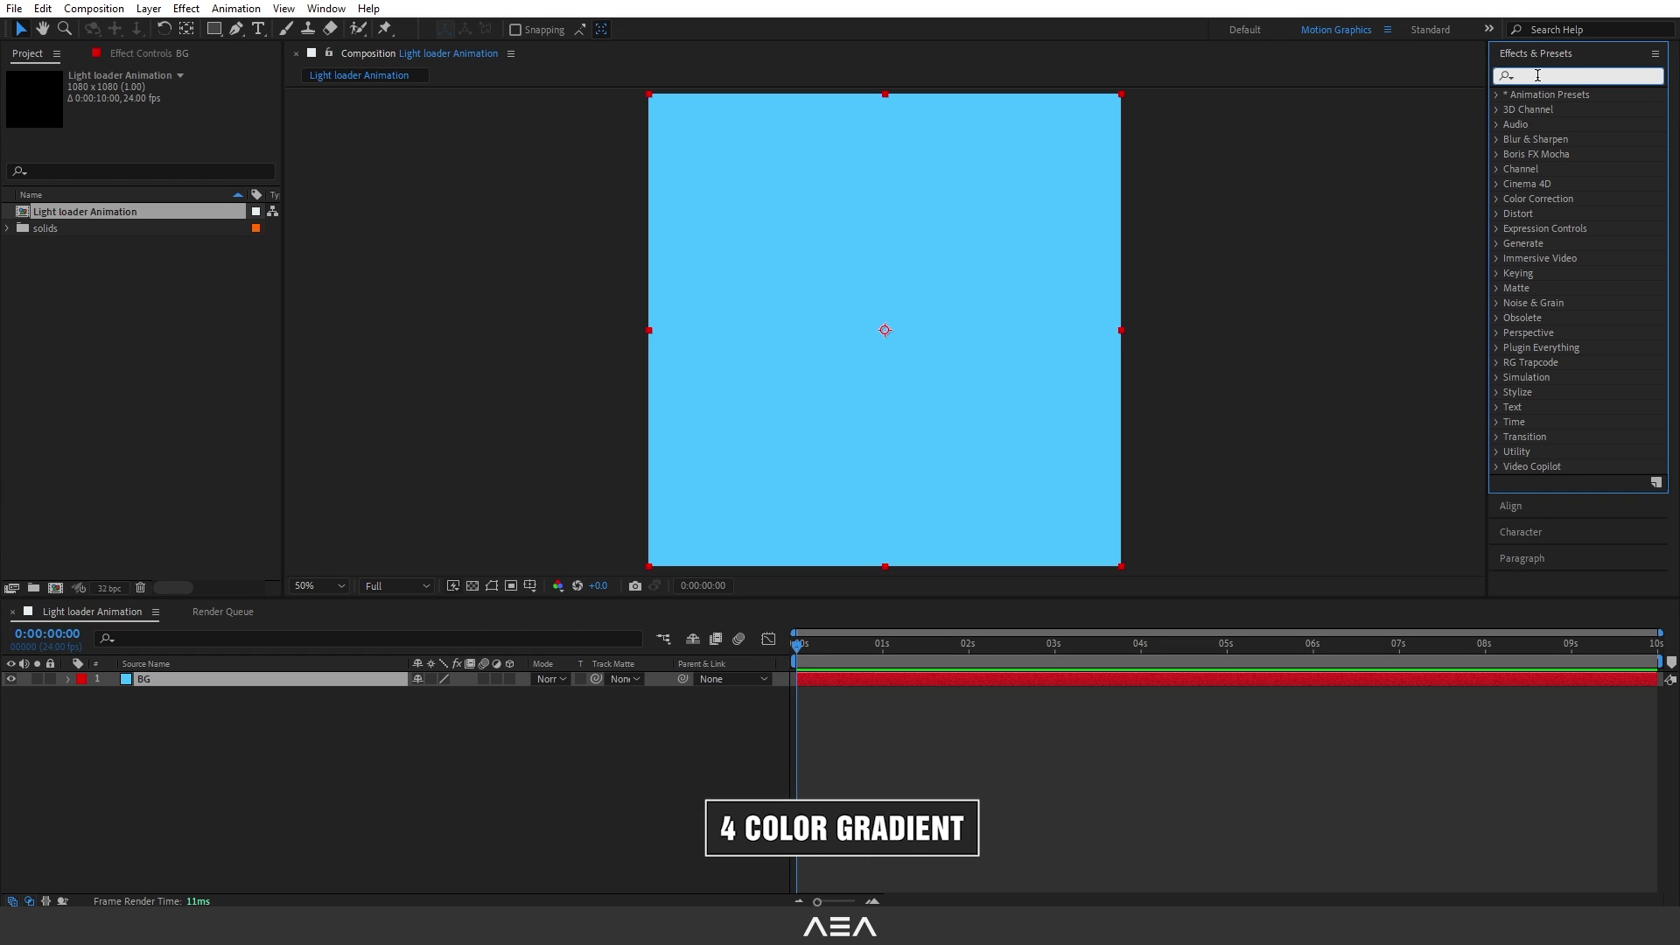
type("4")
left_click(1575, 243)
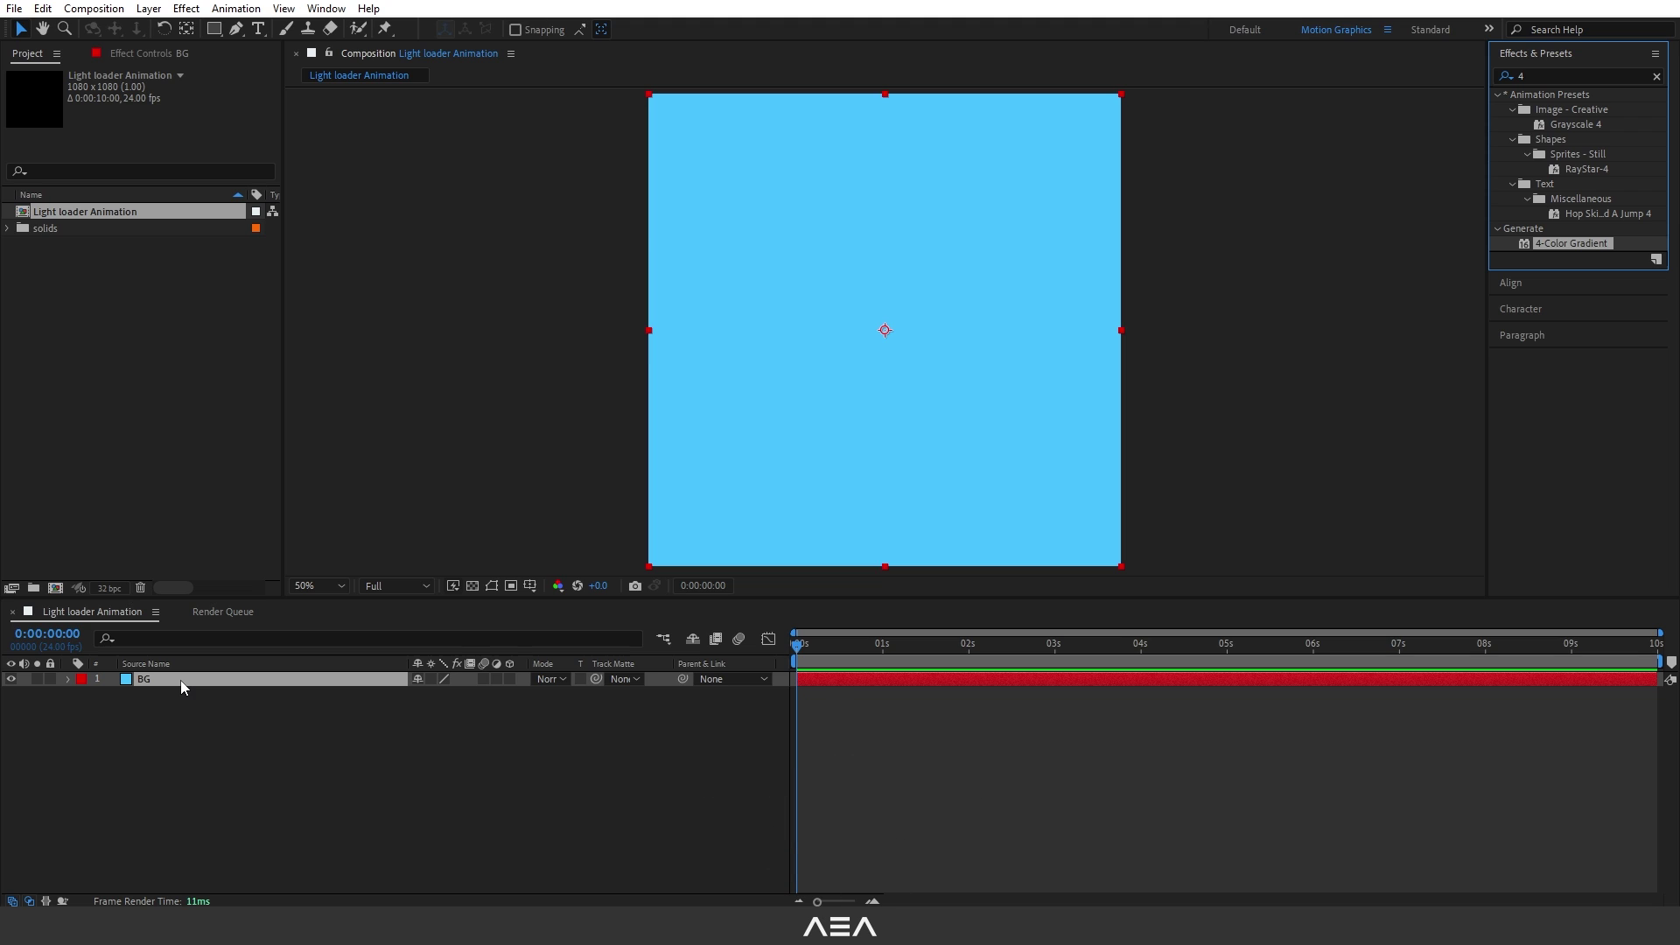
double_click(1562, 244)
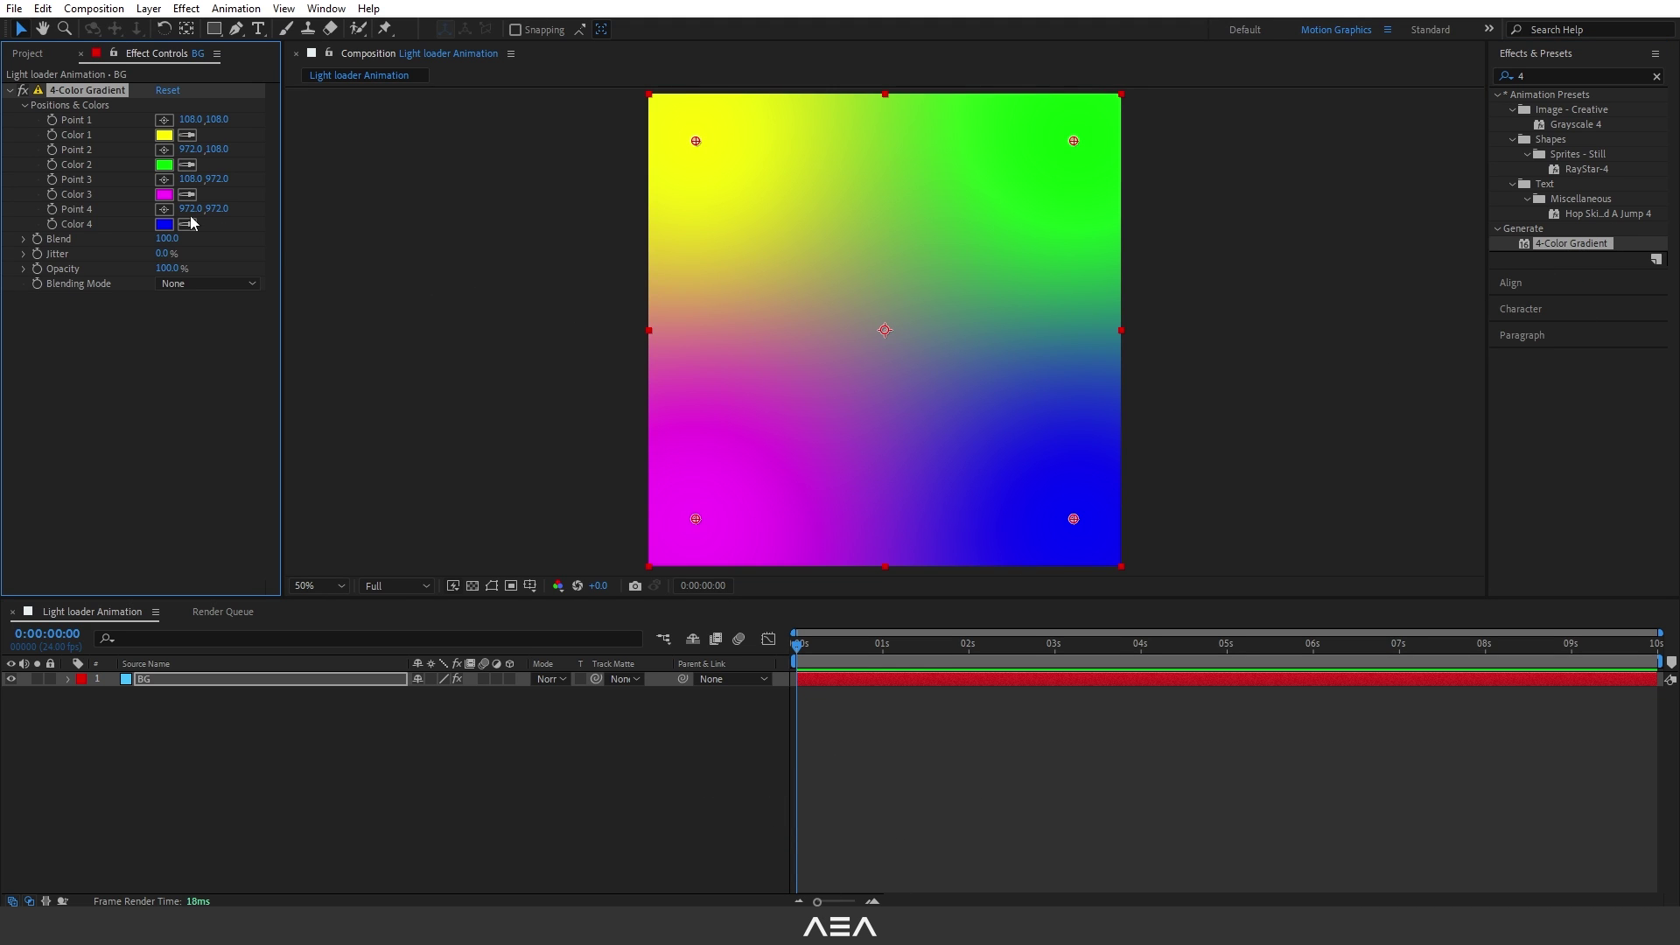
Step: Set Color 1 of the BG layer's 4-Color Gradient to white
left_click(166, 140)
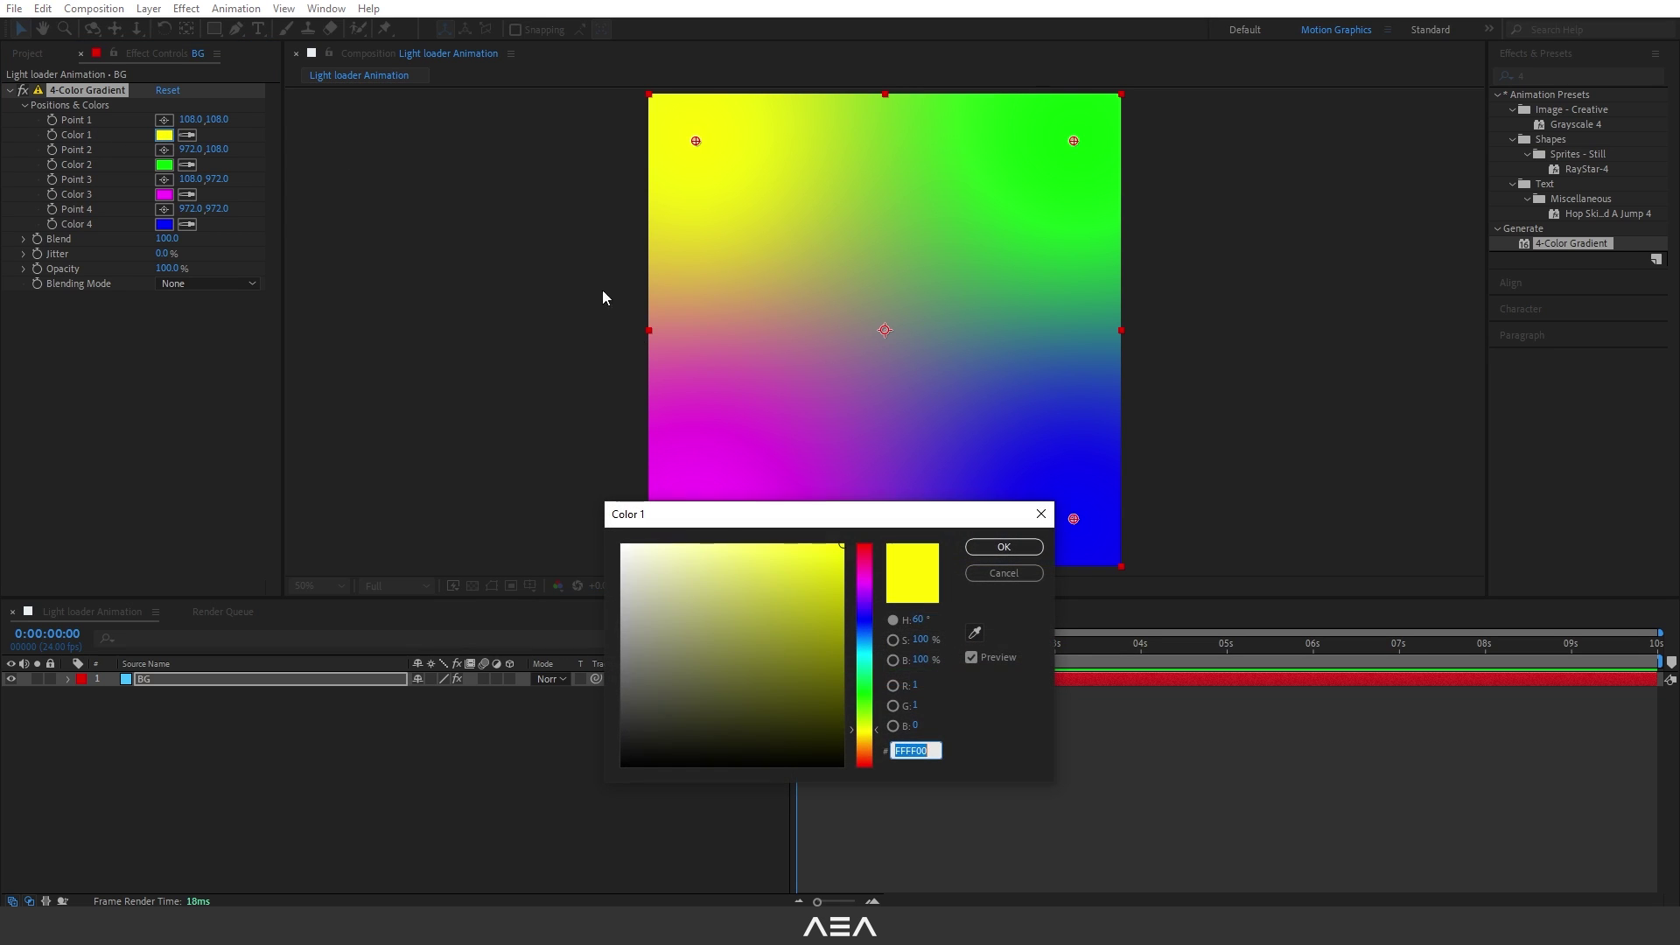
left_click_drag(678, 601, 525, 484)
left_click(1004, 546)
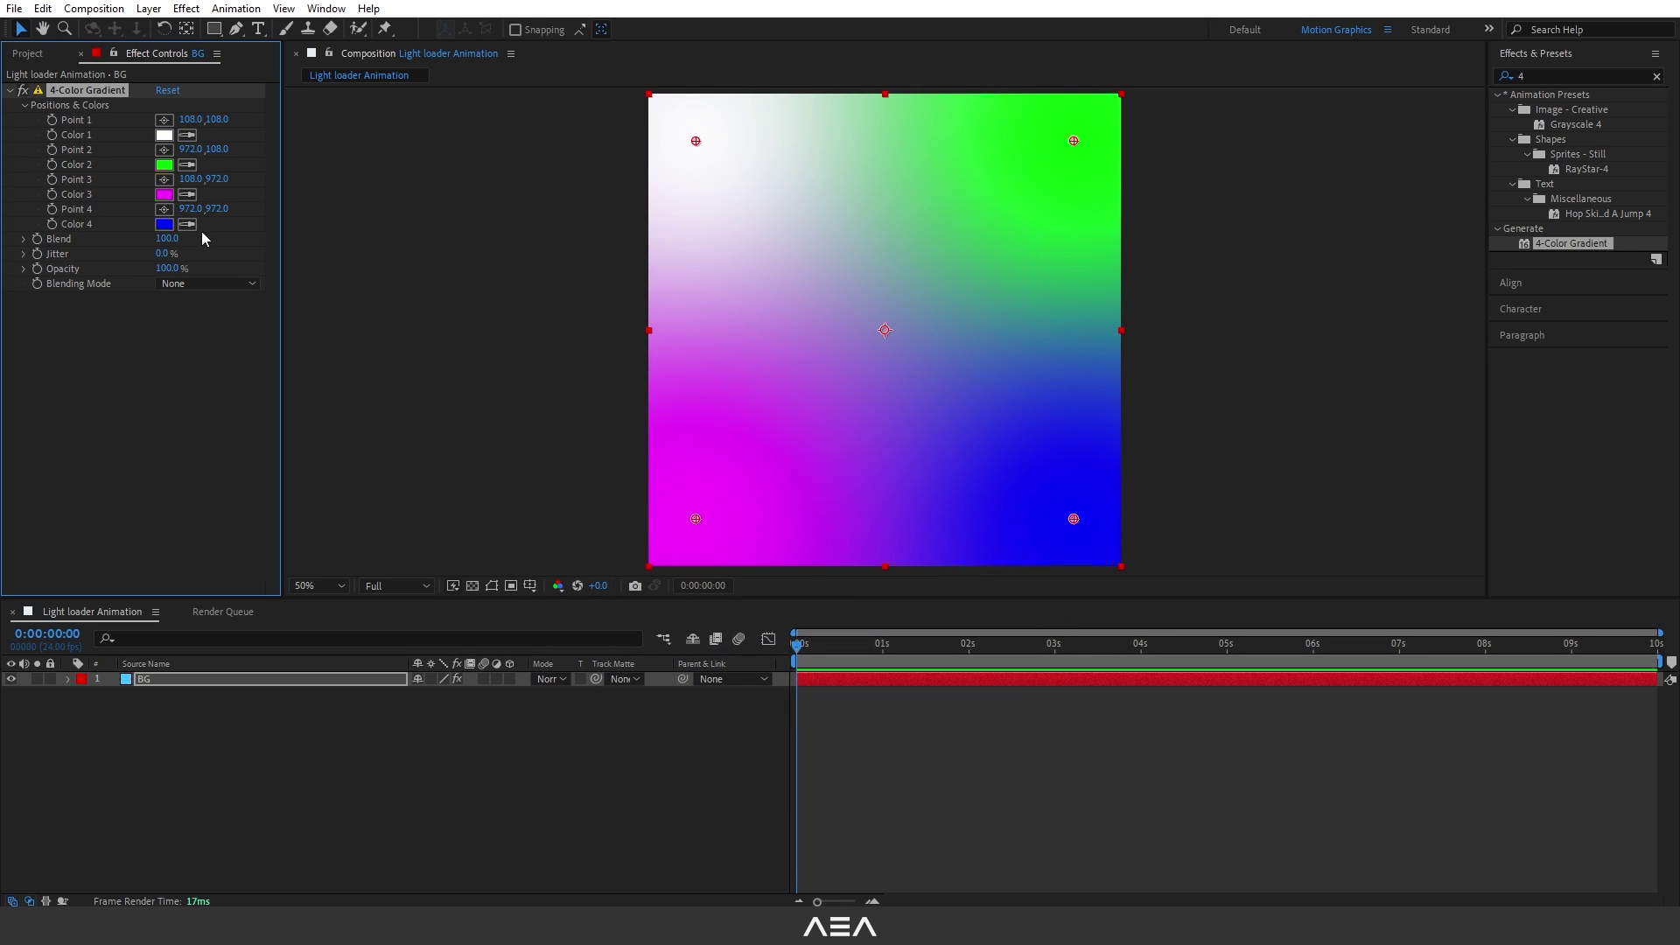
Step: Make Color 2, Color 3 and Color 4 of the gradient white by sampling Color 1
left_click(187, 165)
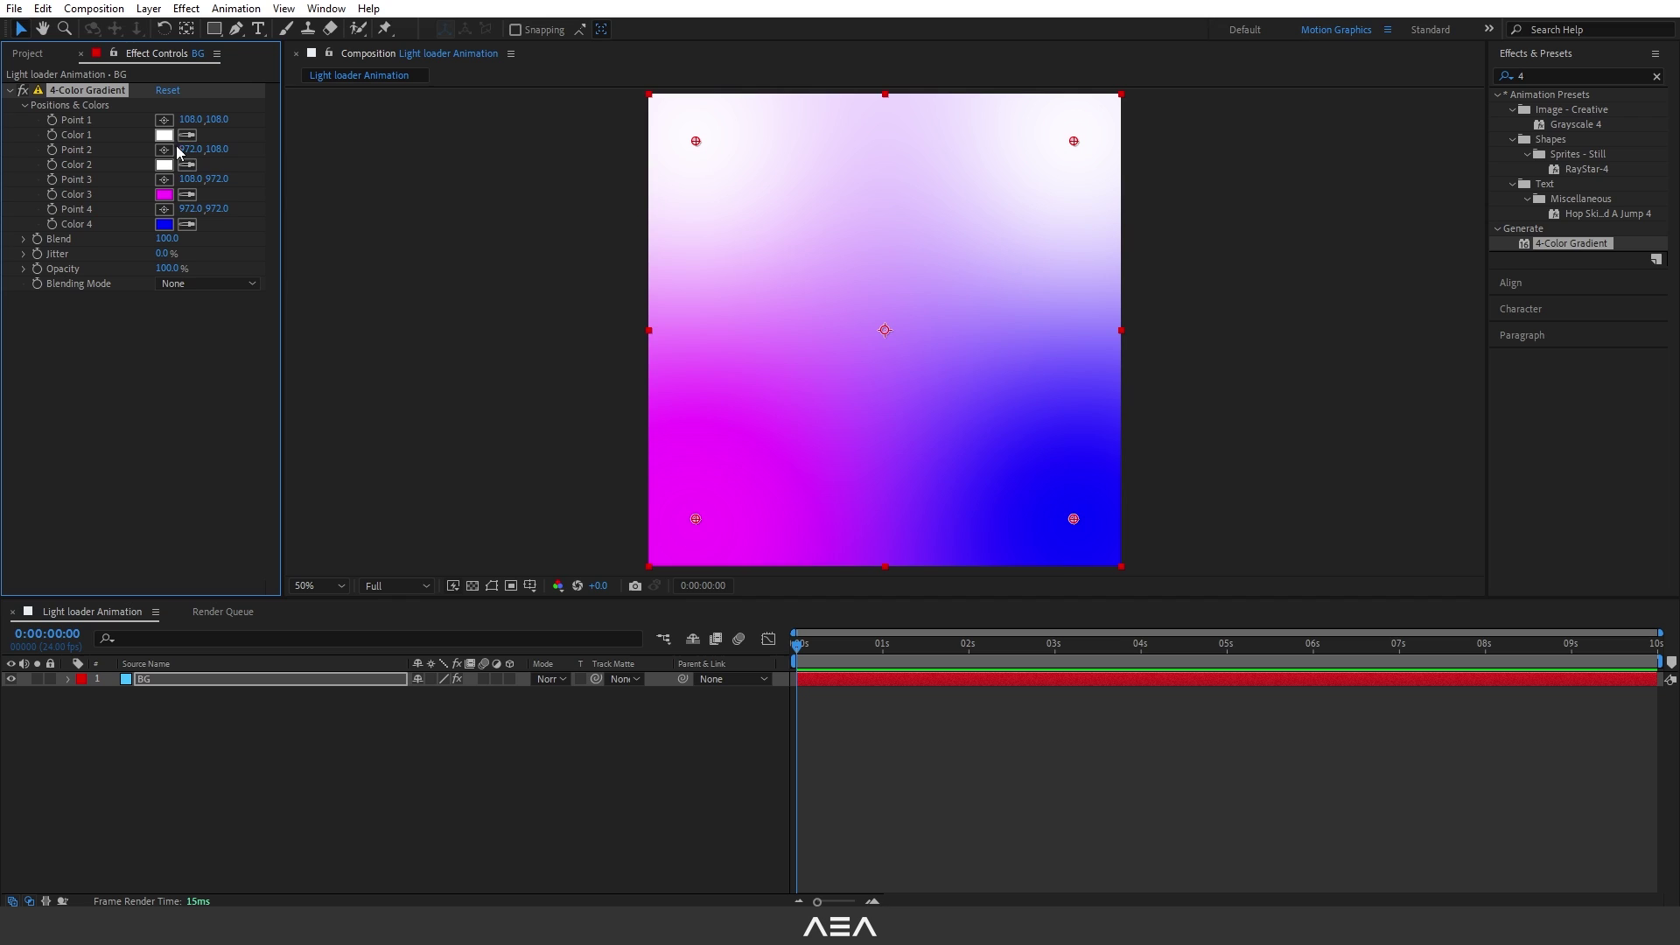
left_click(169, 135)
left_click(188, 193)
left_click(164, 134)
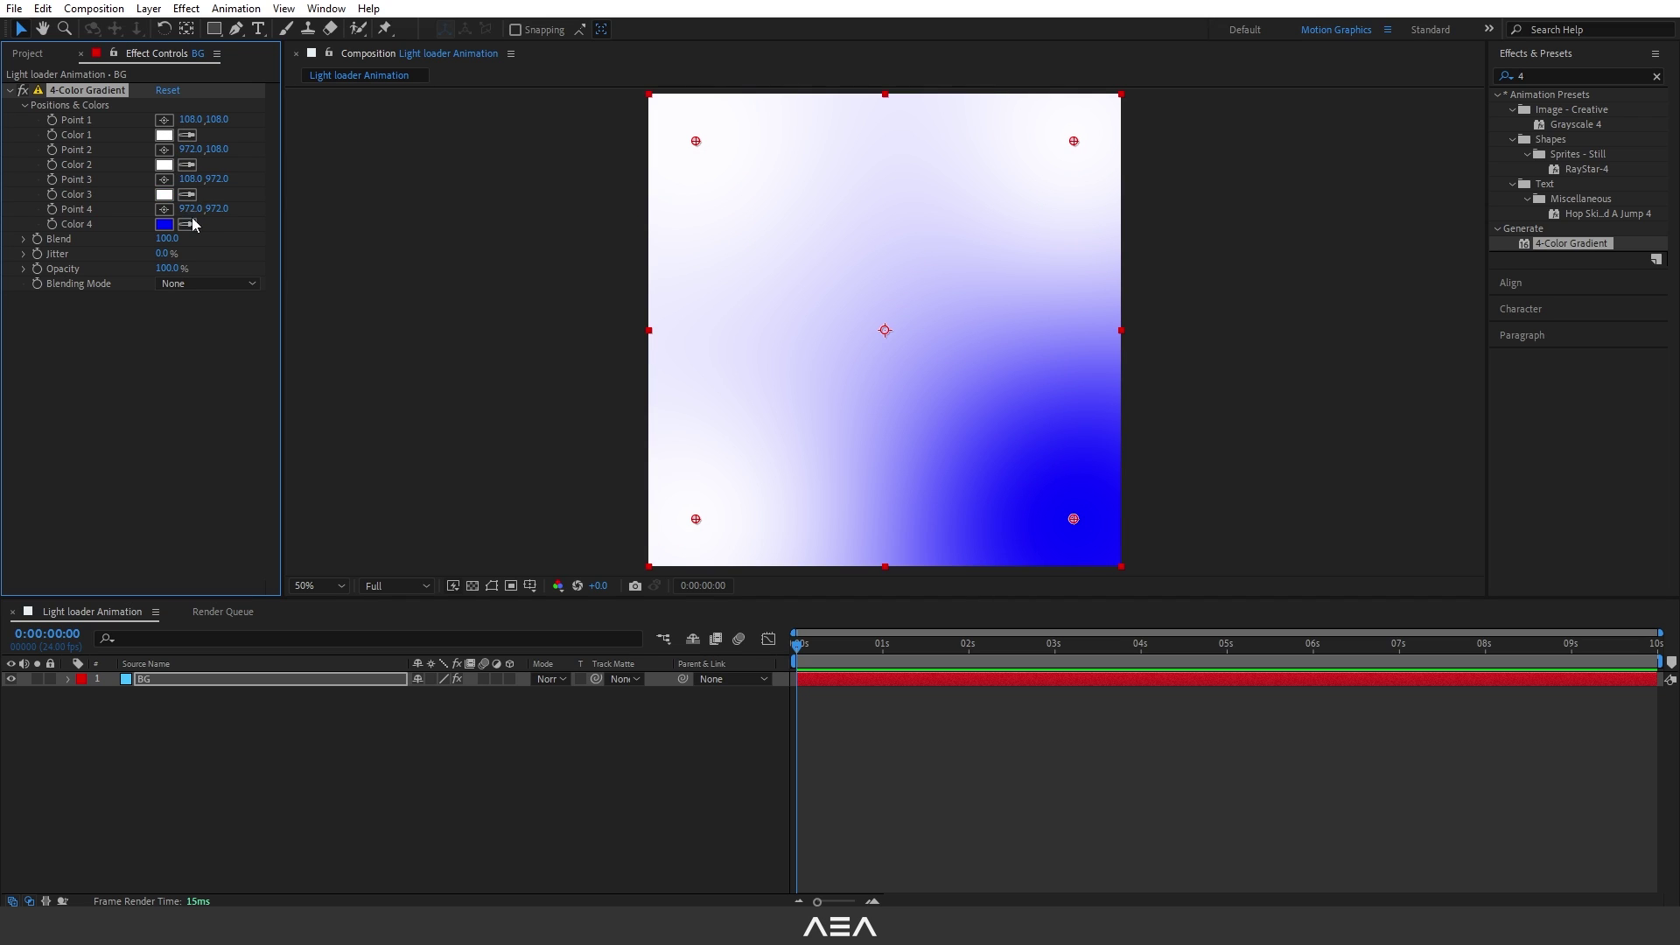
left_click(188, 224)
left_click(164, 134)
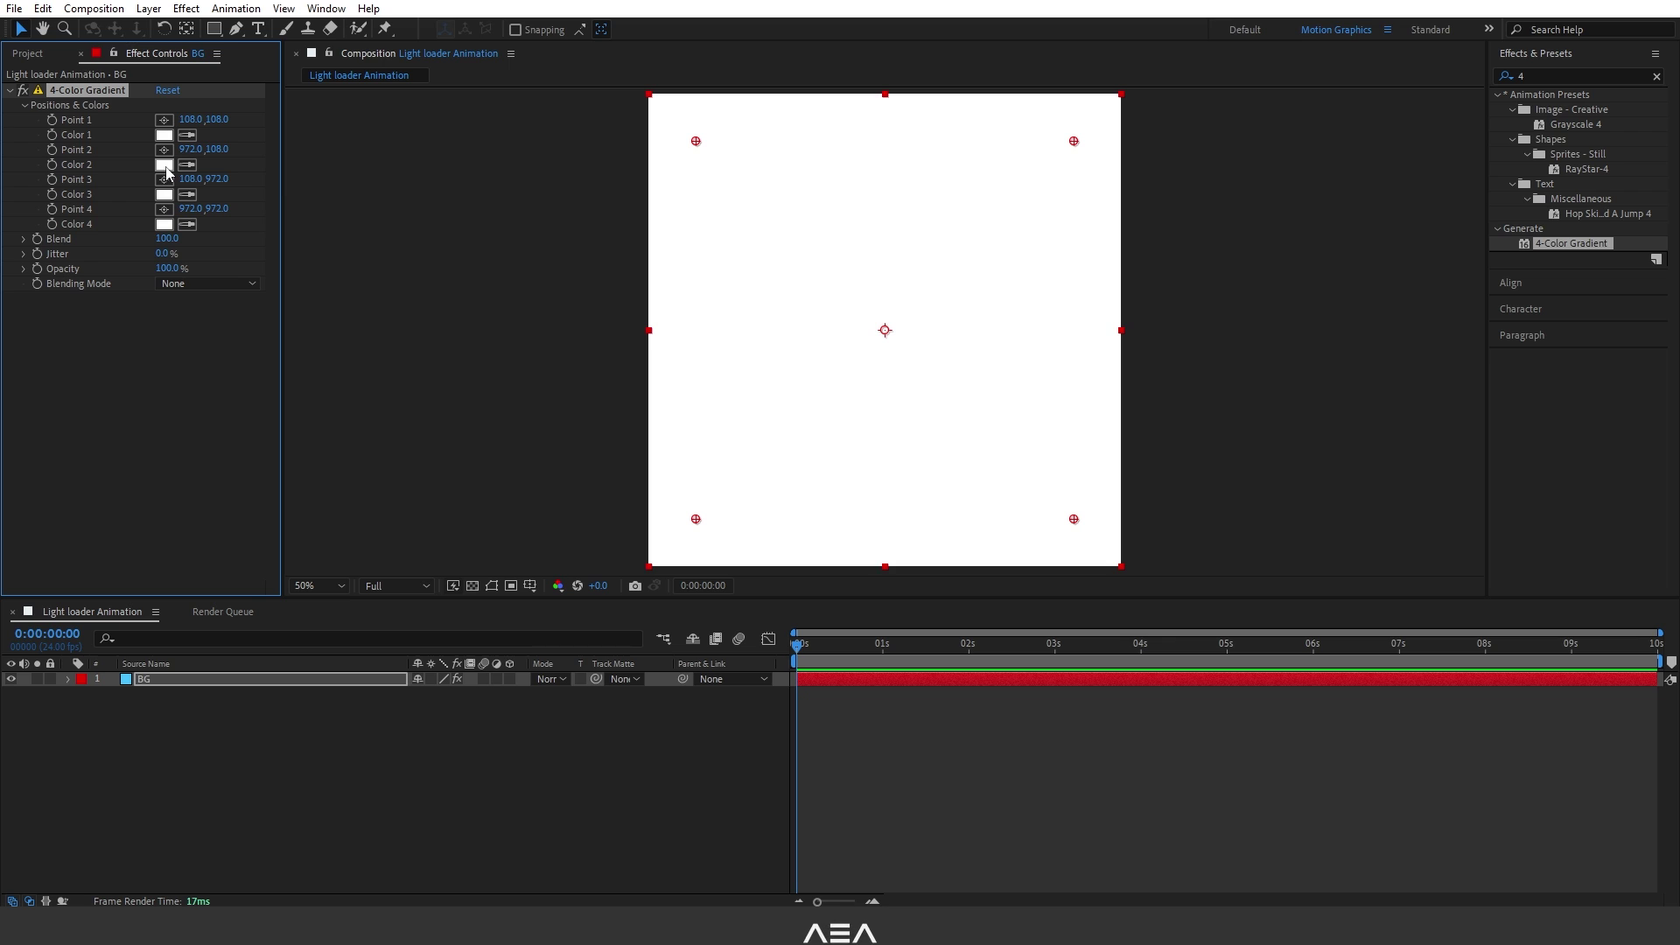
Step: Change Color 2 and Color 3 of the 4-Color Gradient to the same light gray
left_click(164, 165)
left_click_drag(624, 547, 622, 605)
left_click(1004, 547)
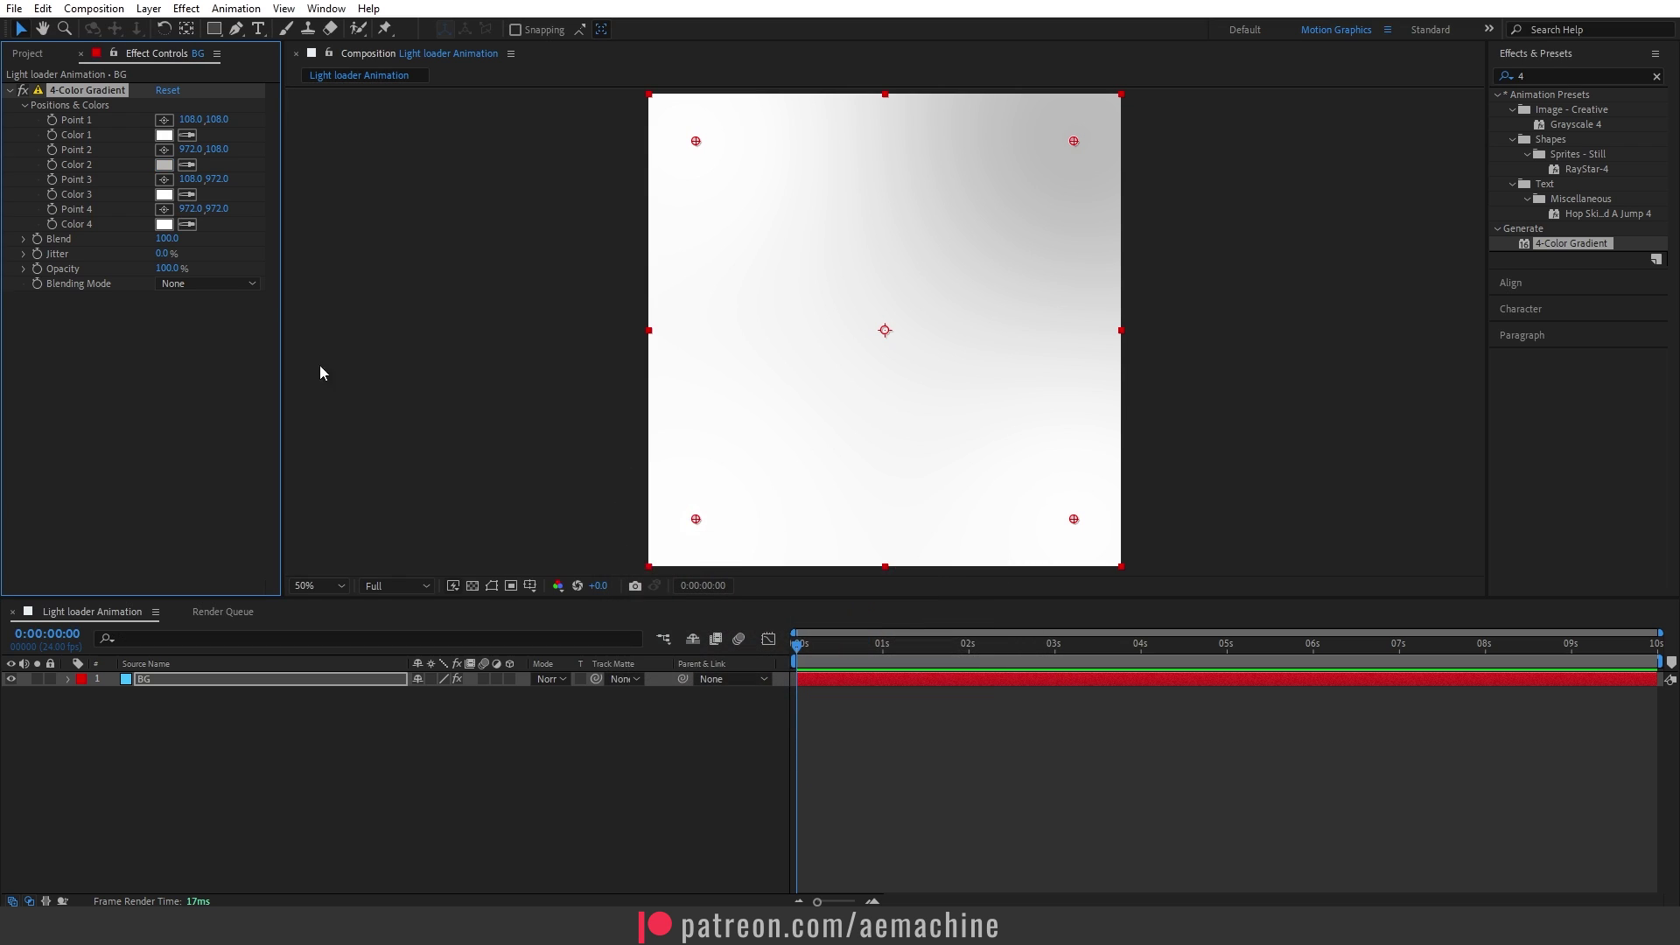
left_click(163, 194)
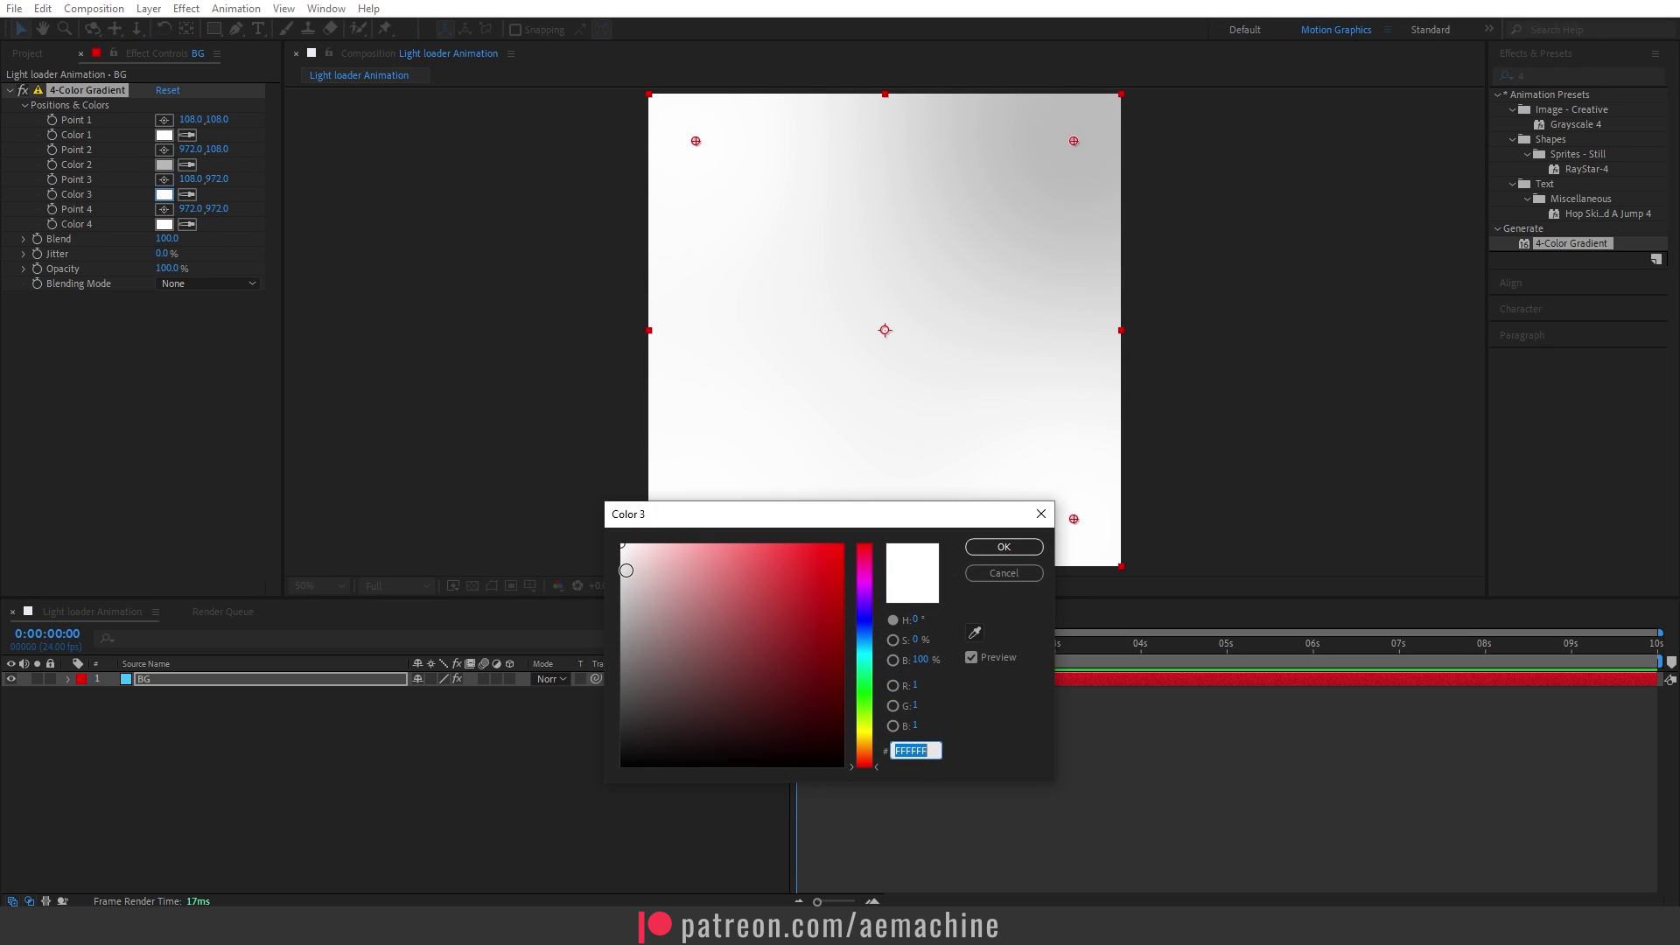
left_click_drag(627, 571, 619, 604)
left_click(1006, 545)
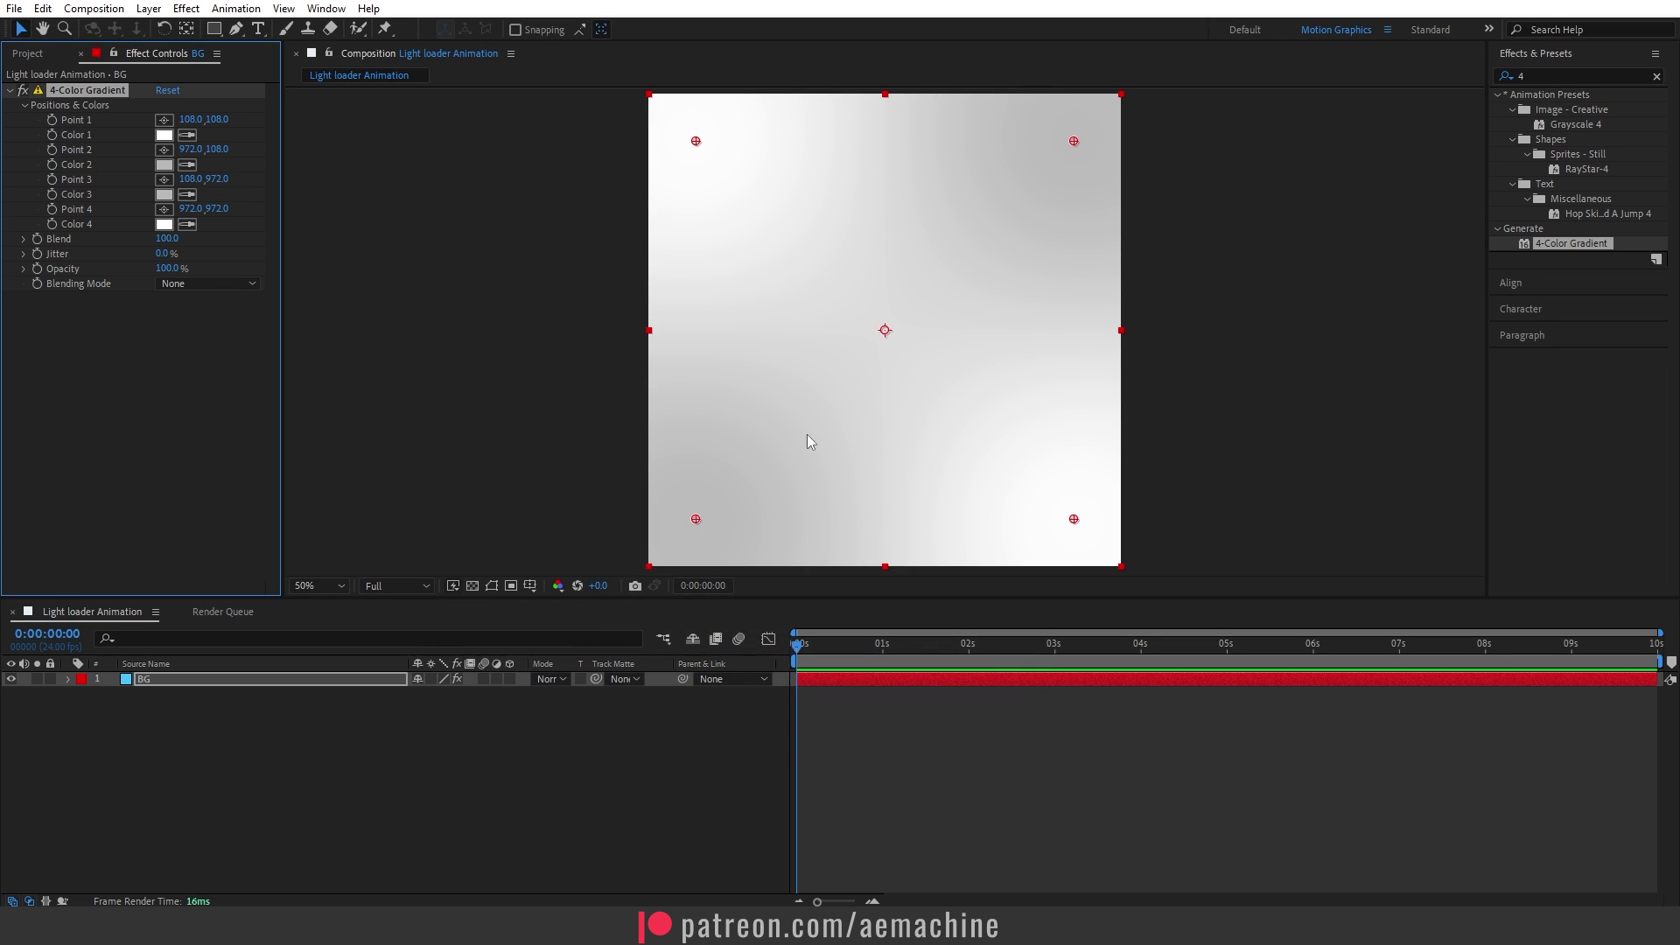
Step: With no layer selected, add a composition-sized ellipse shape layer with a white fill and no stroke
left_click(551, 380)
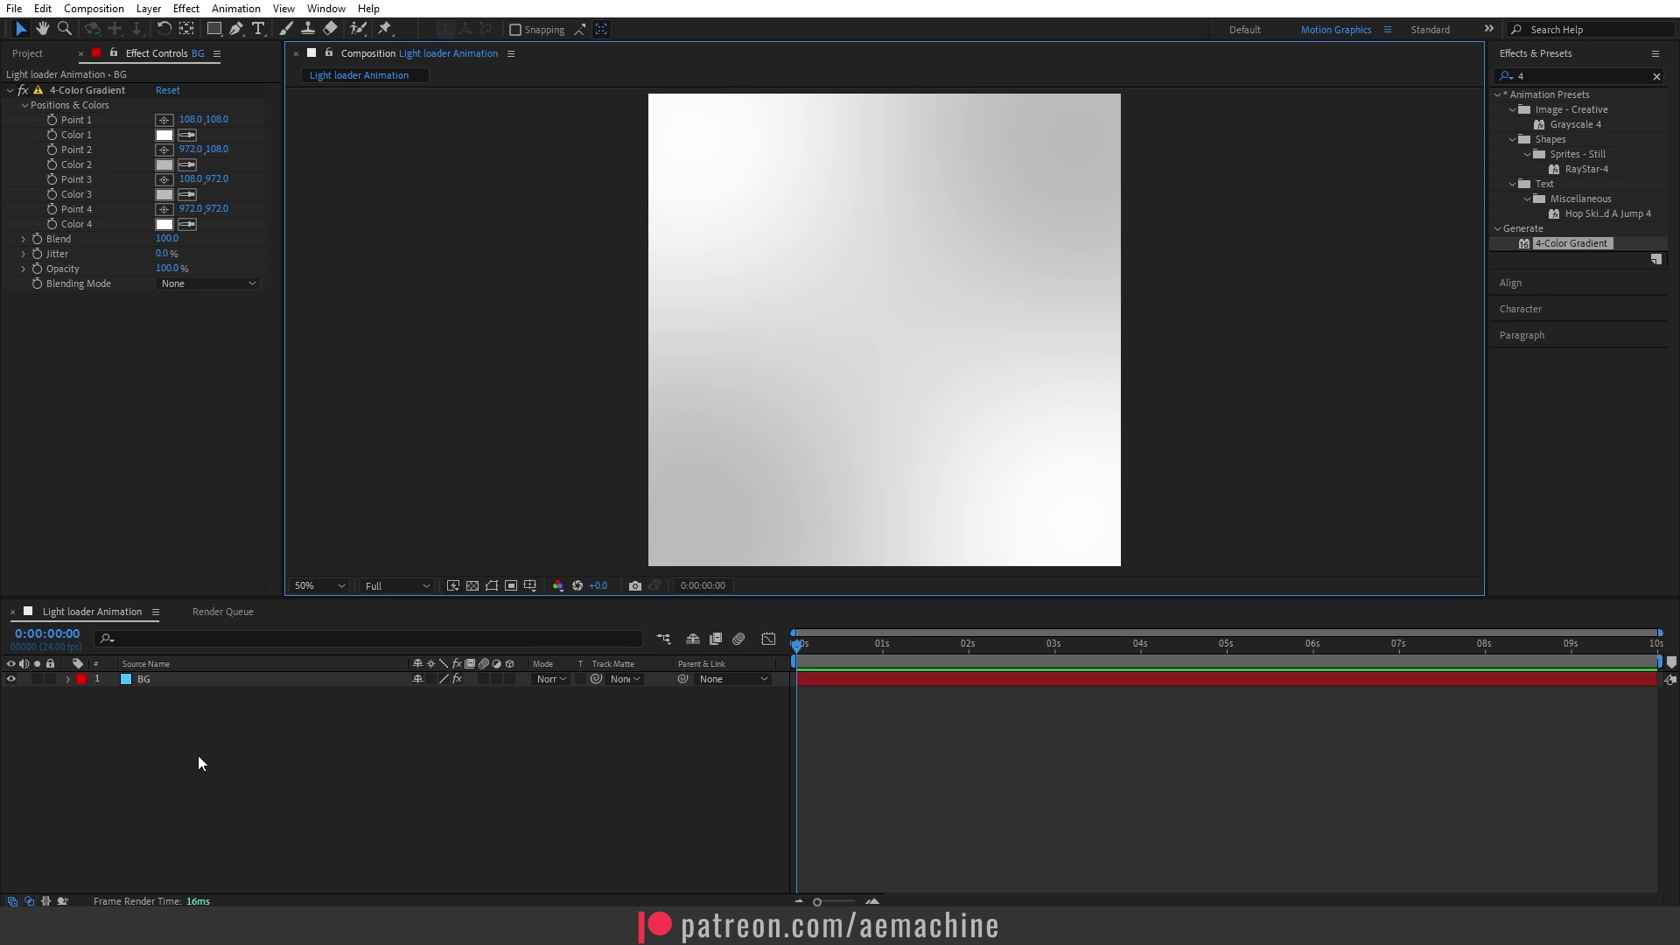
left_click(214, 28)
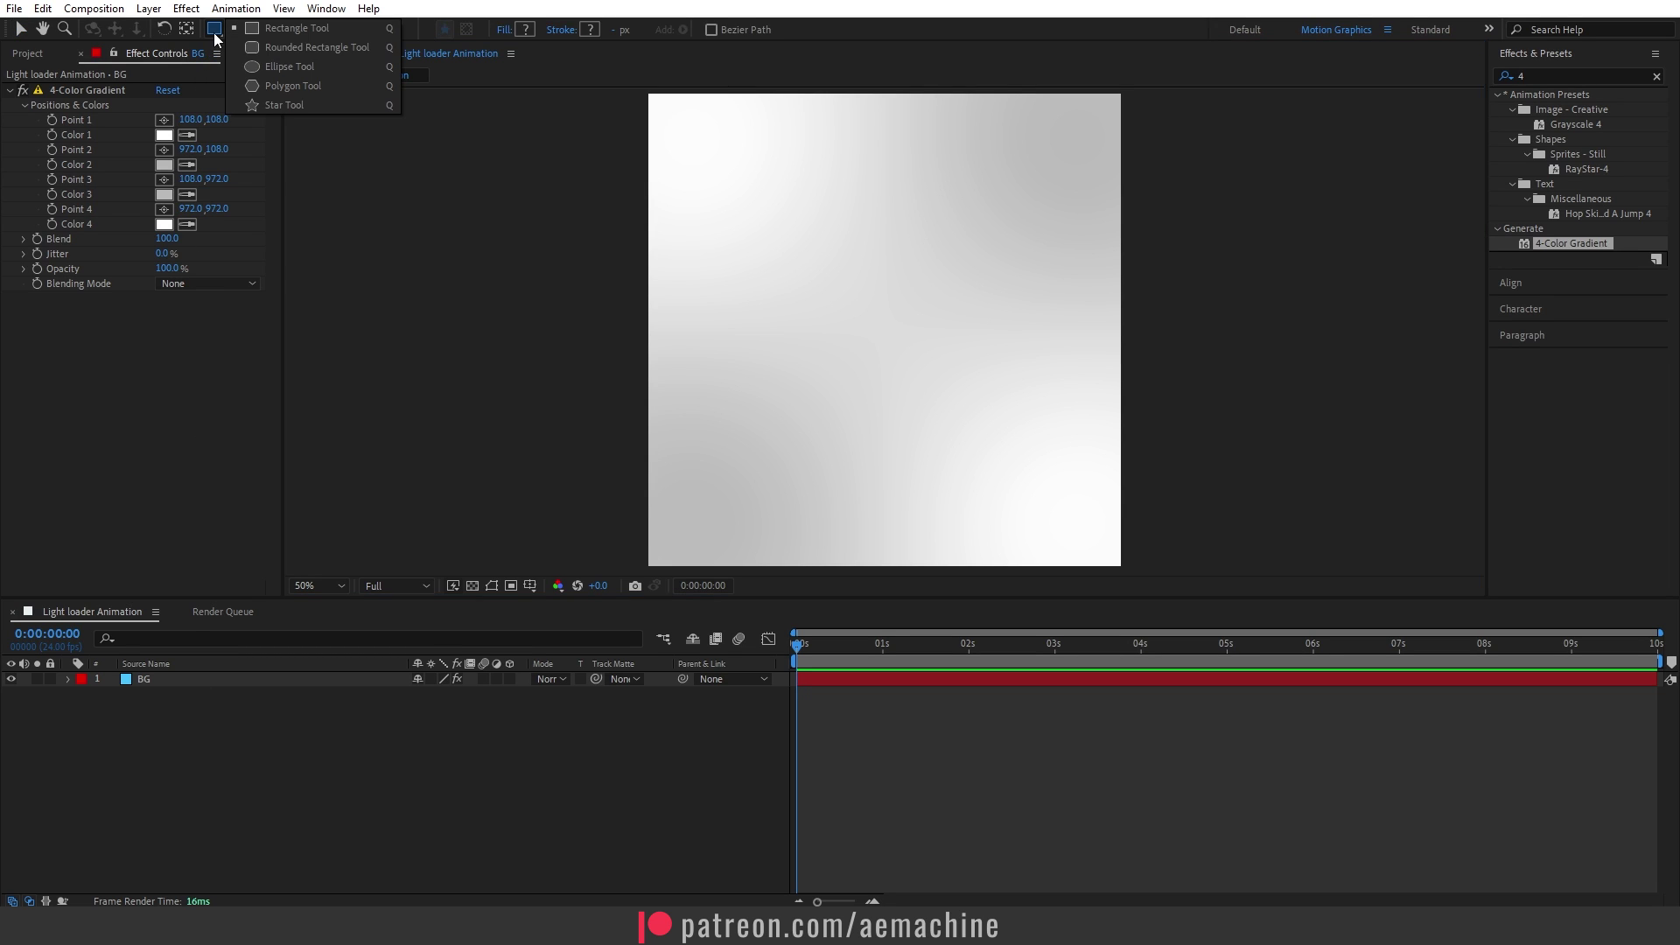
left_click(290, 68)
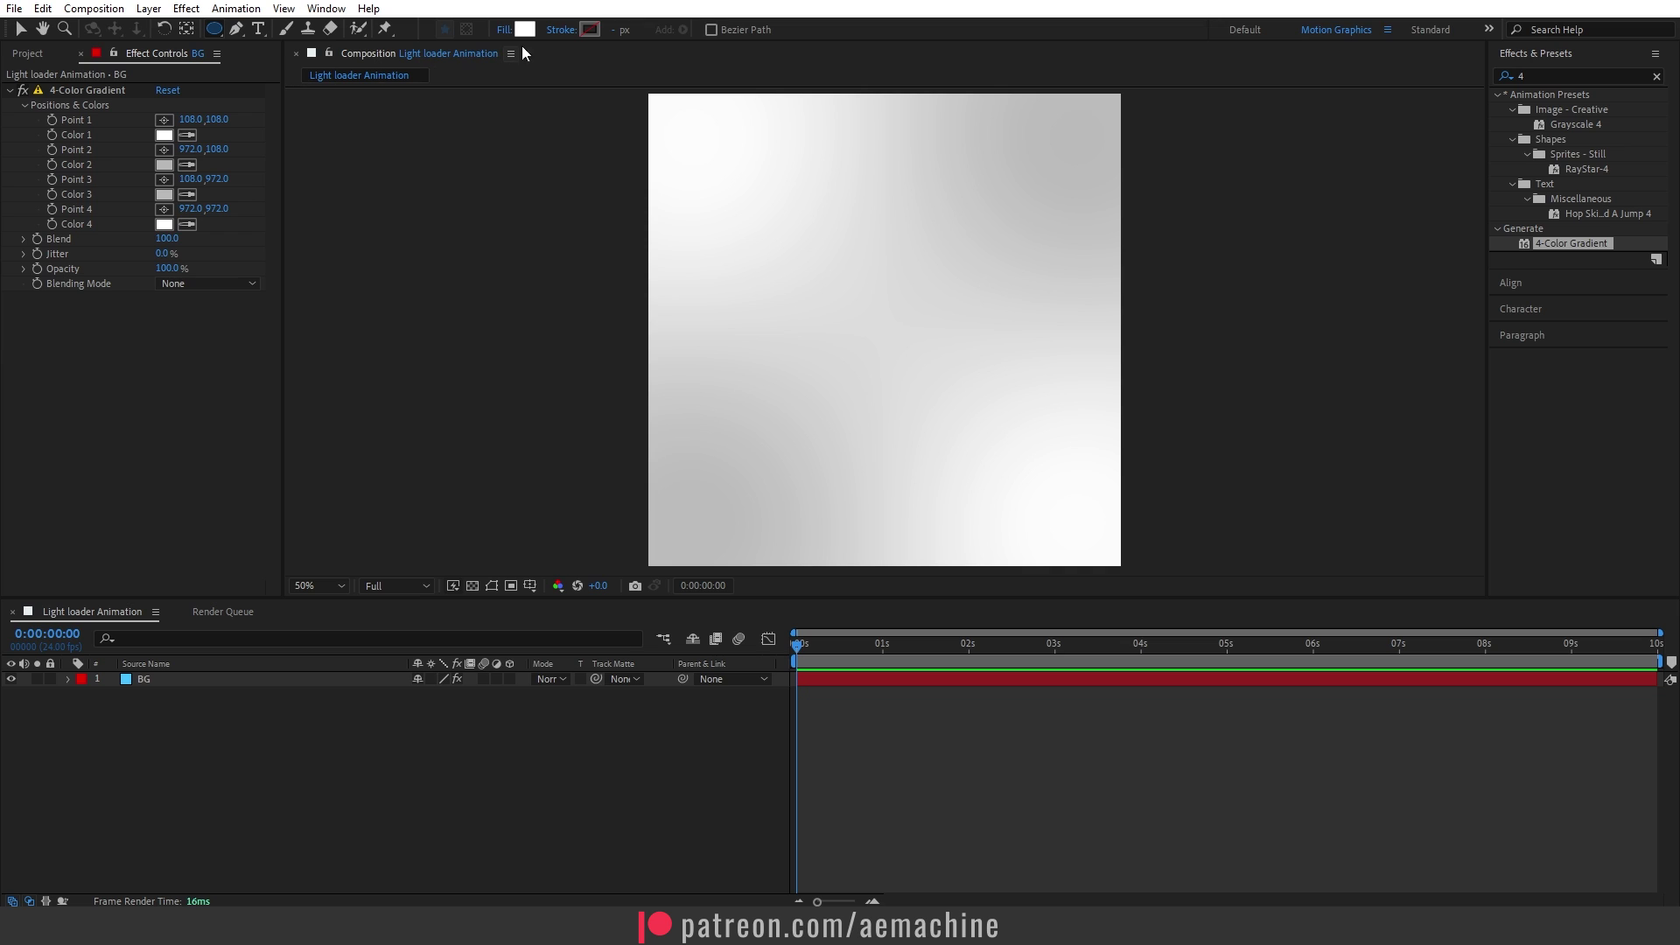
left_click(564, 30)
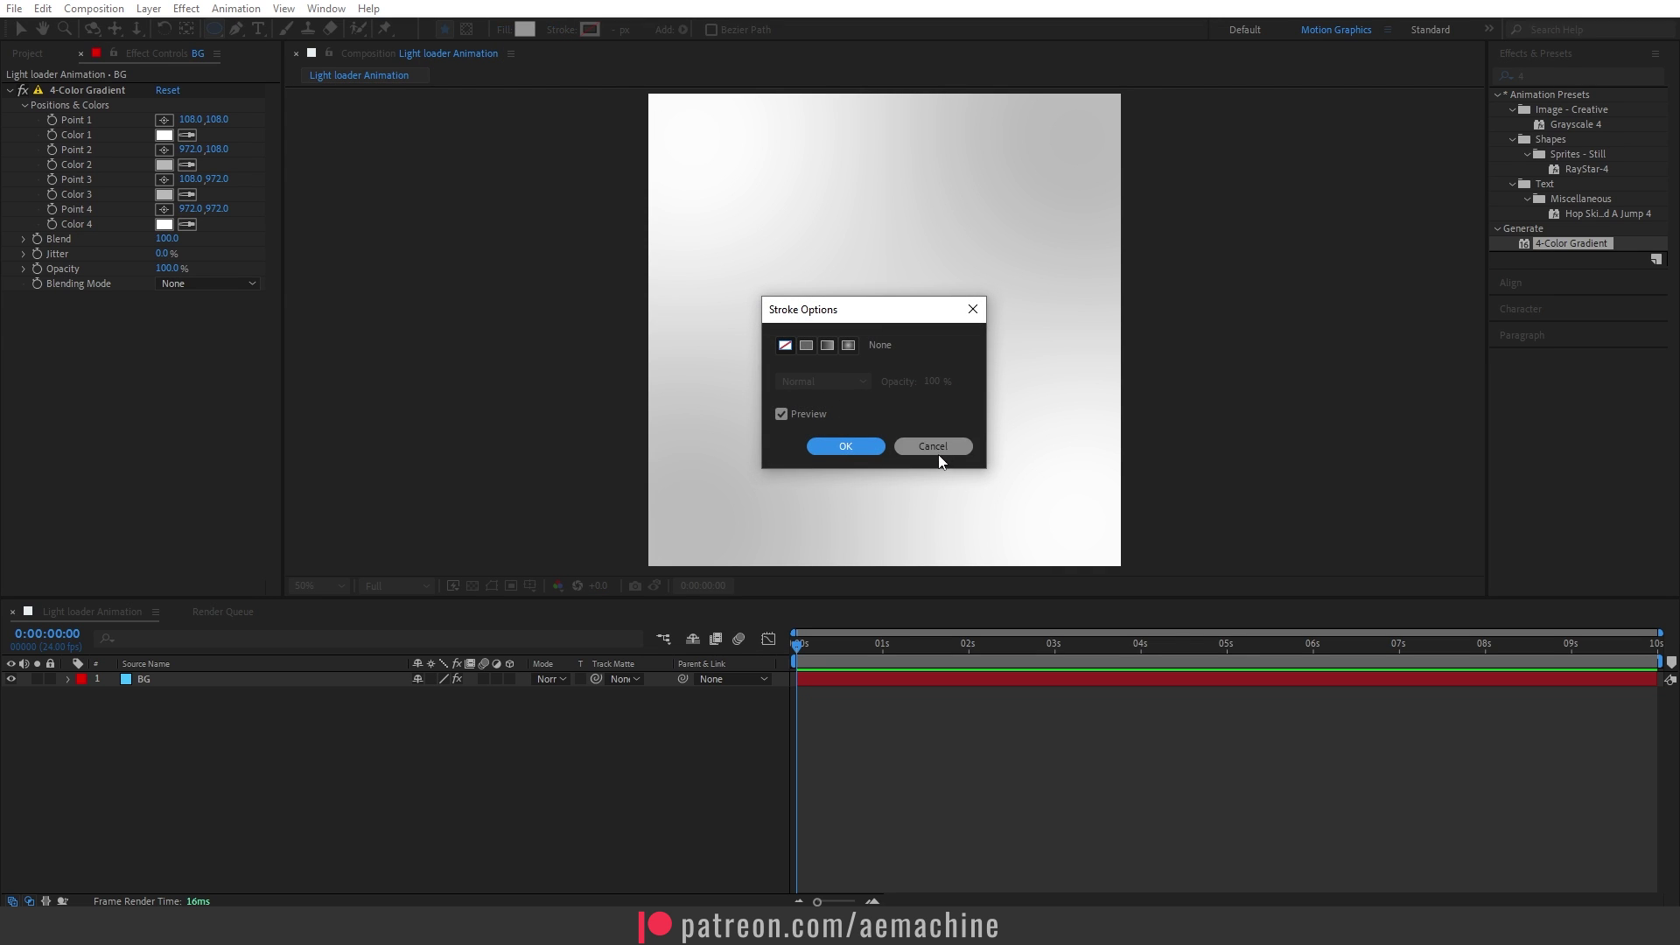
left_click(908, 447)
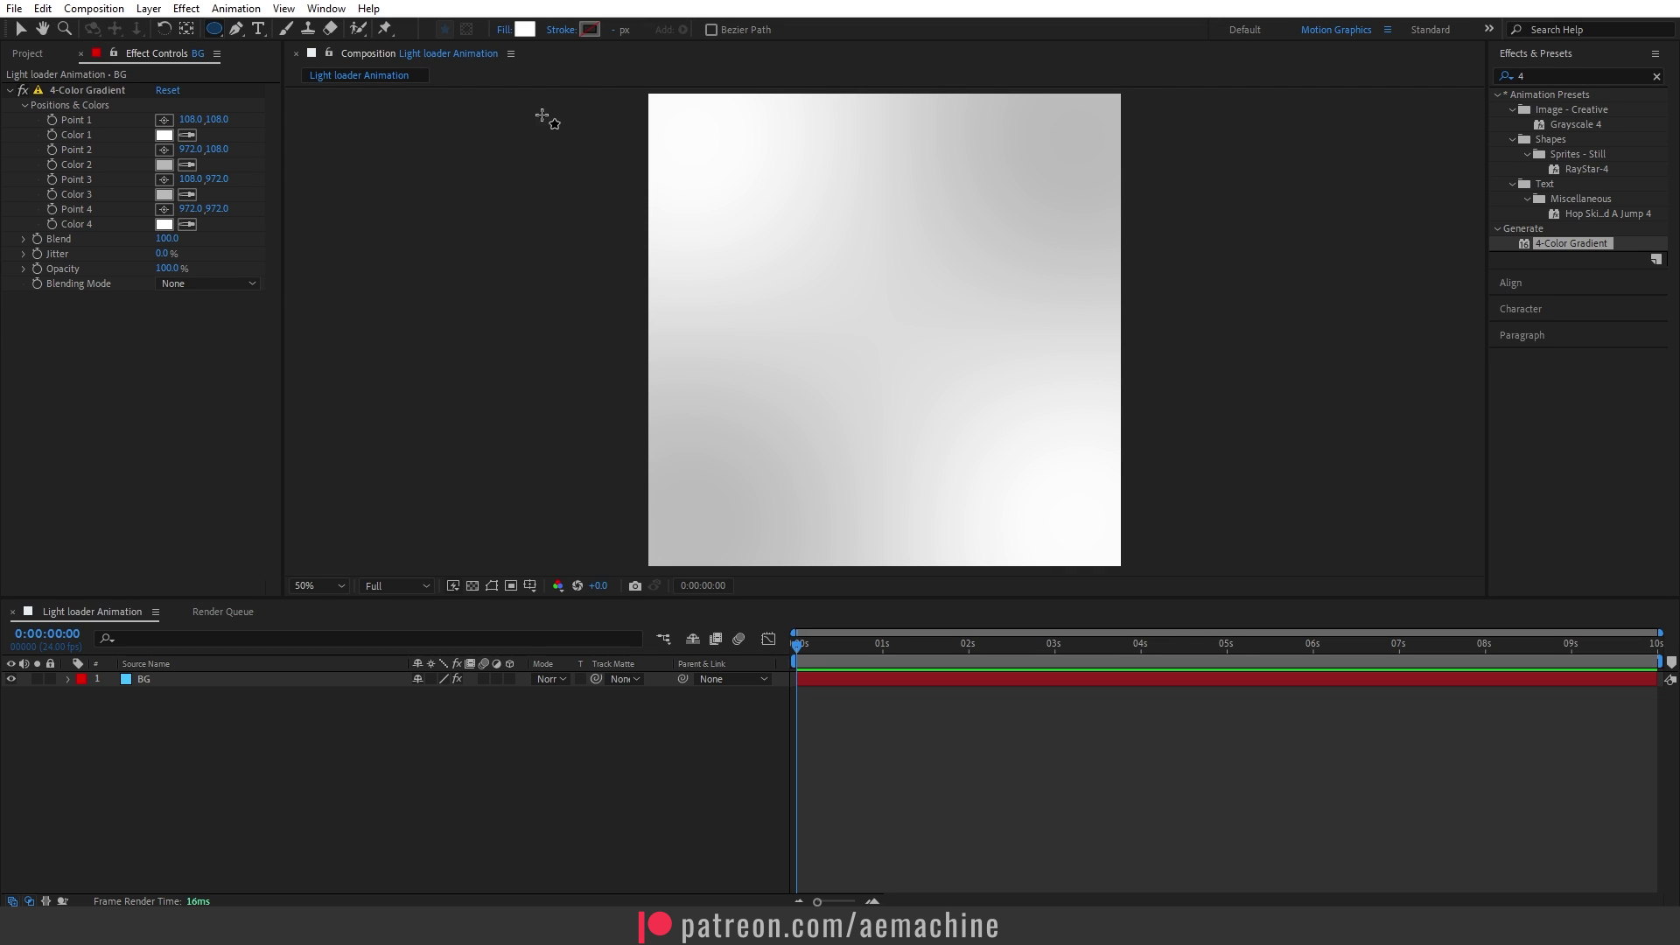
left_click(518, 34)
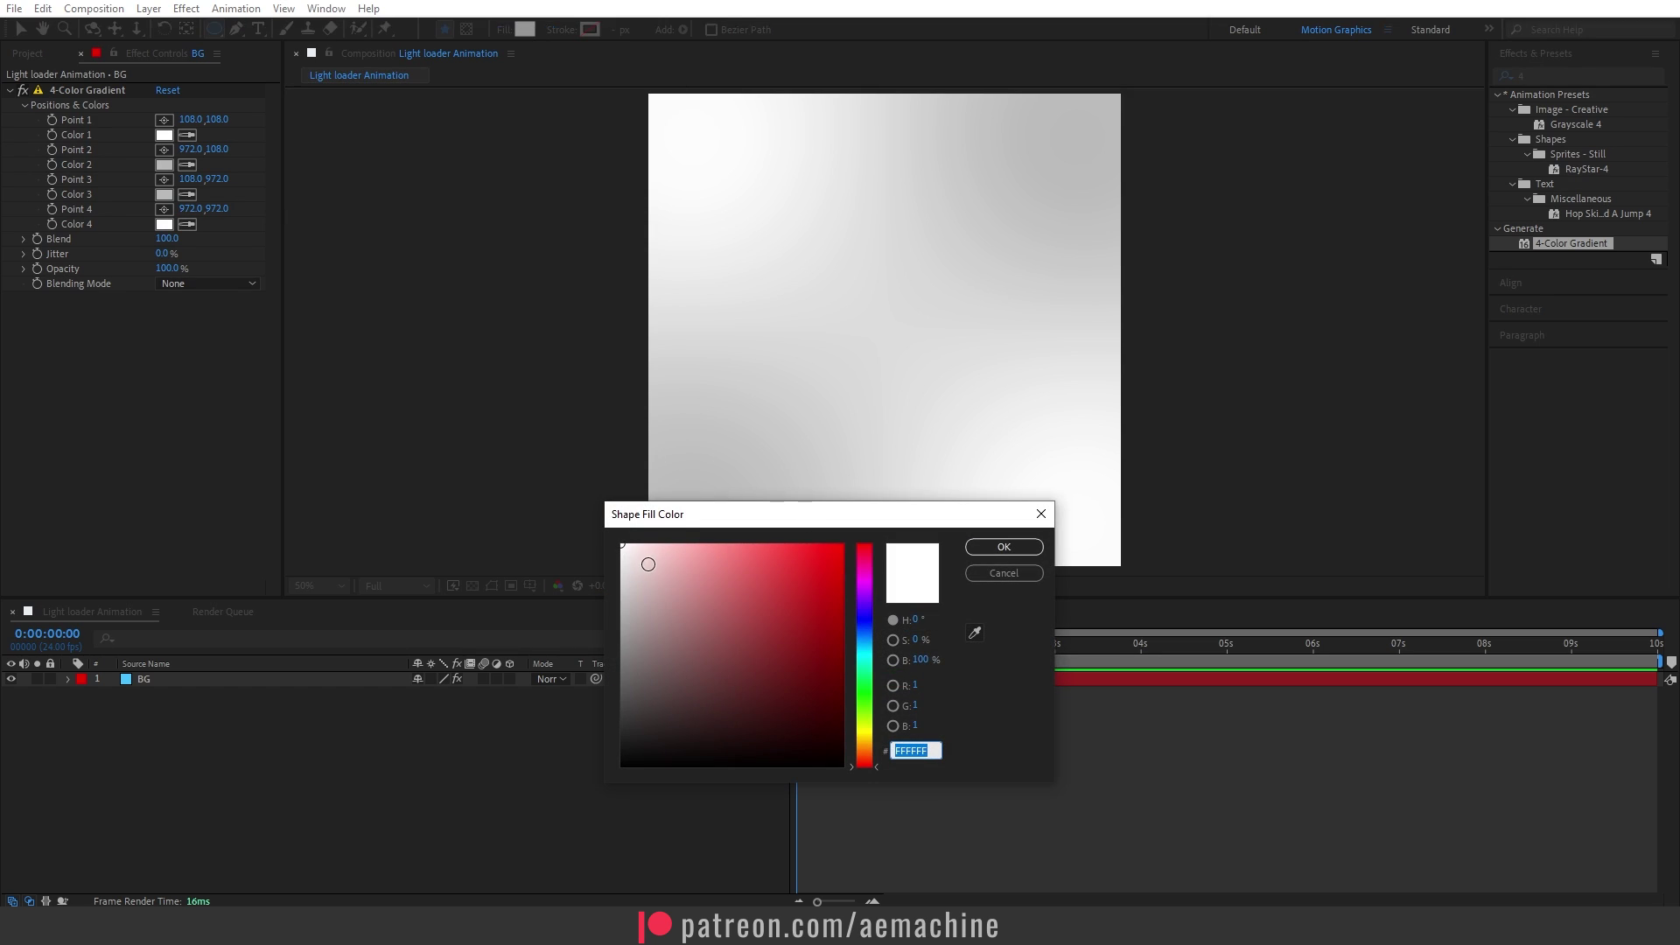
left_click(1004, 548)
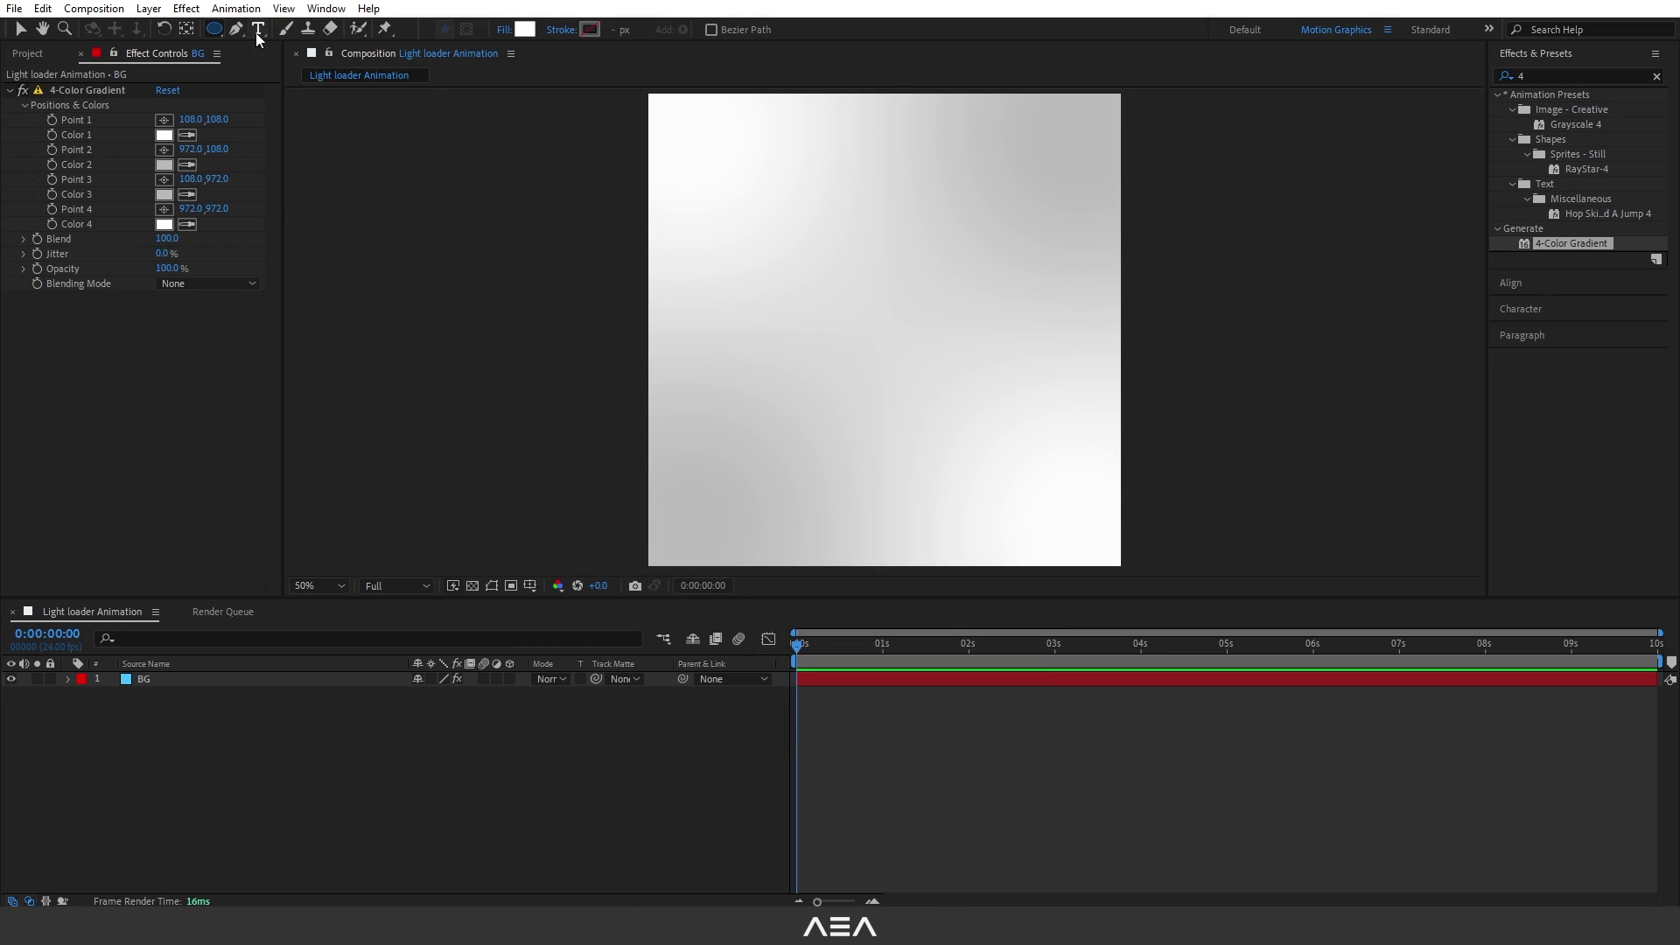
double_click(216, 31)
key("v")
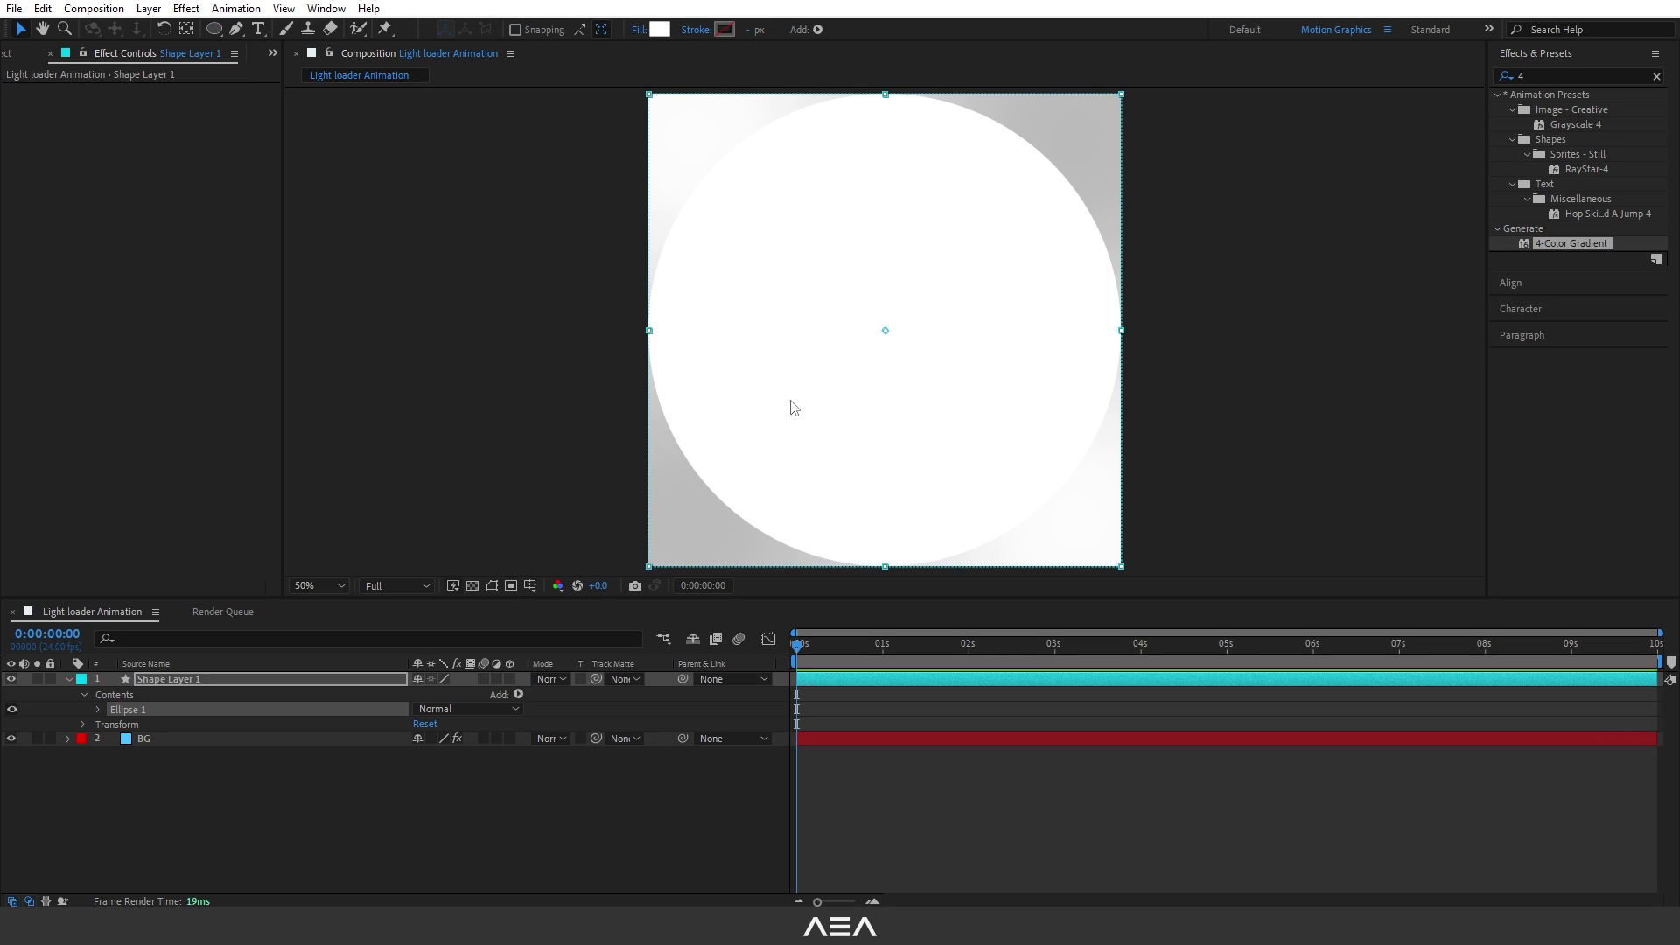
Step: Rename the new shape layer to "Elipse"
left_click(183, 685)
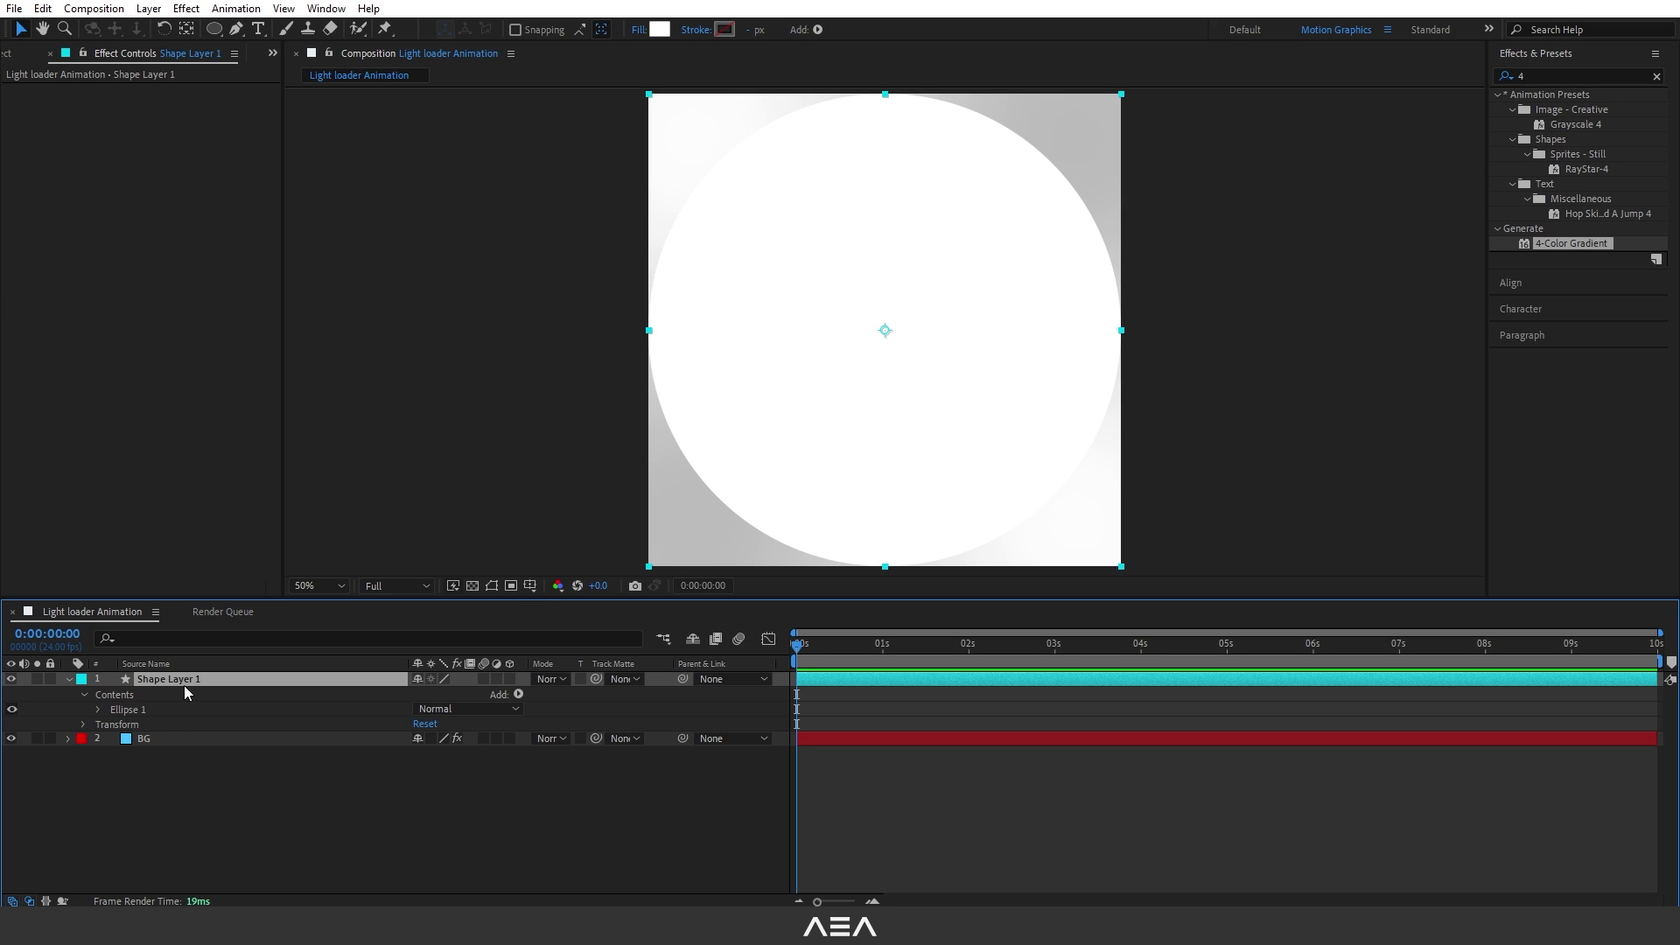
key("Return")
type("Elipse")
left_click(173, 780)
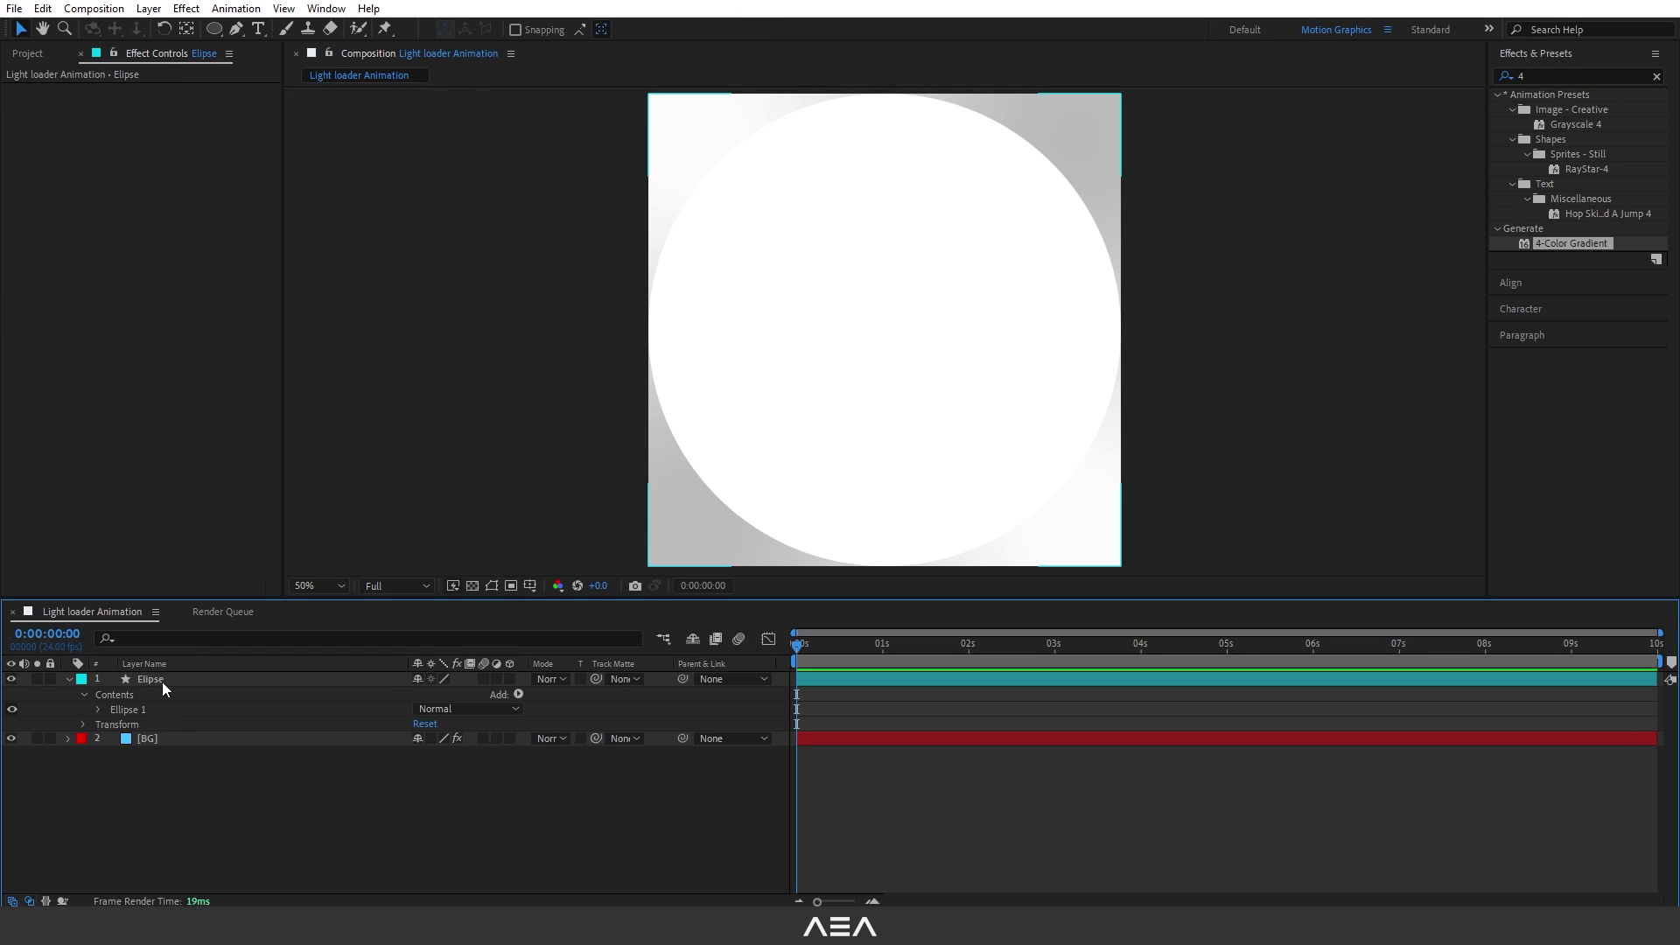
Step: Add an Inner Shadow layer style to the Elipse layer
left_click(161, 681)
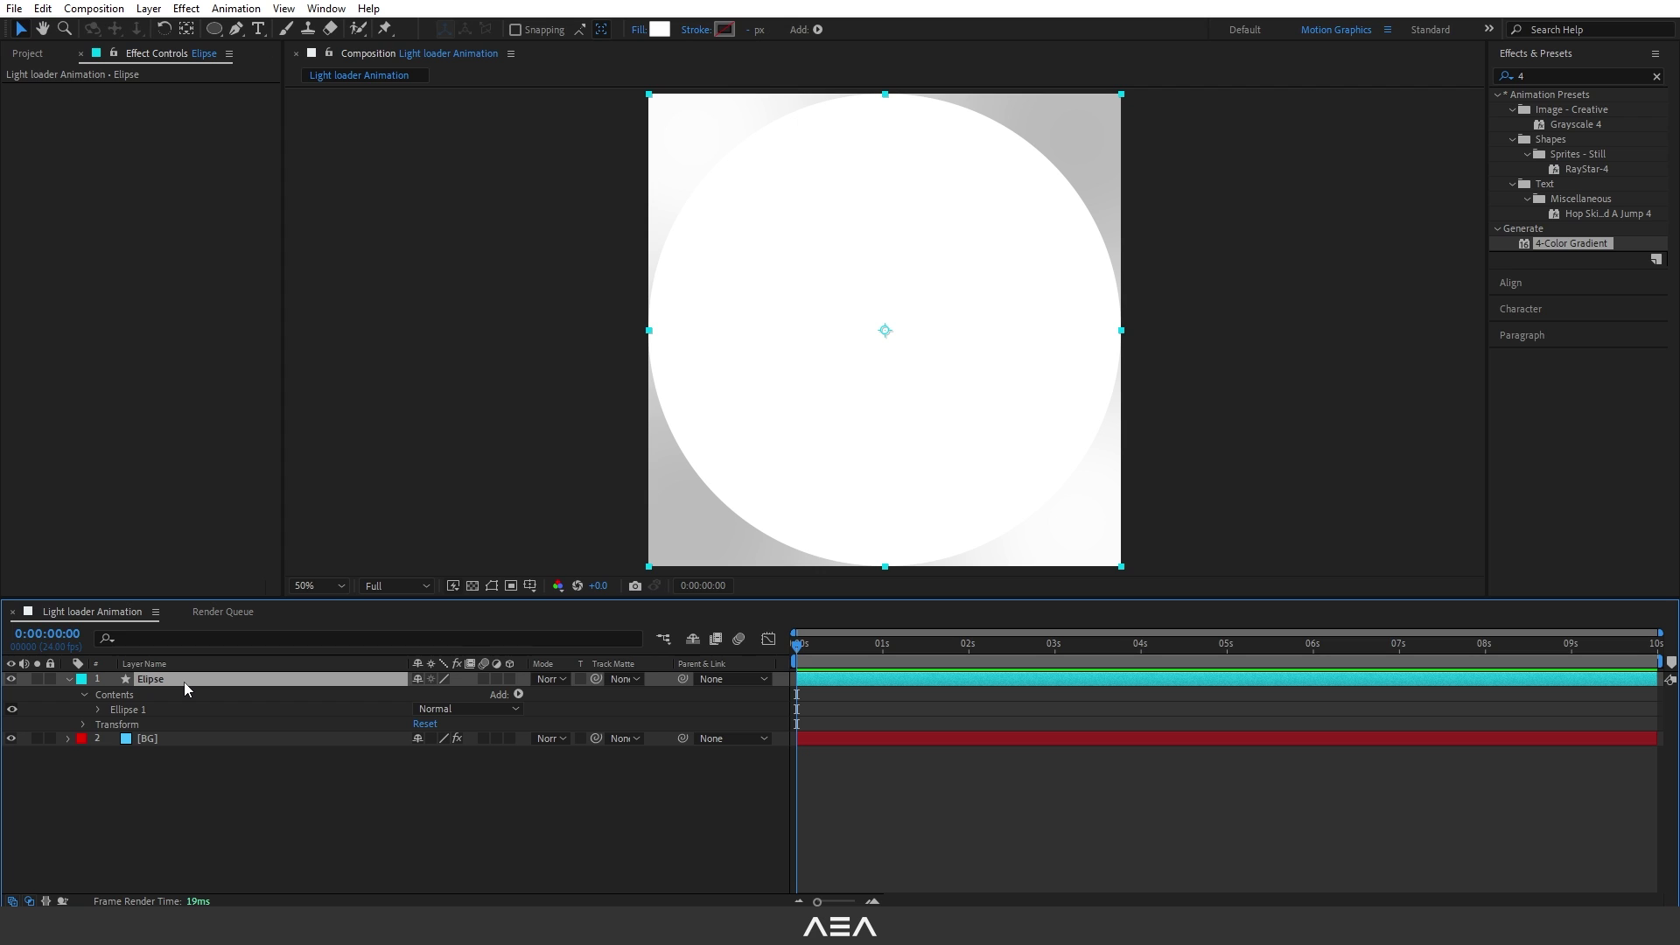
right_click(184, 681)
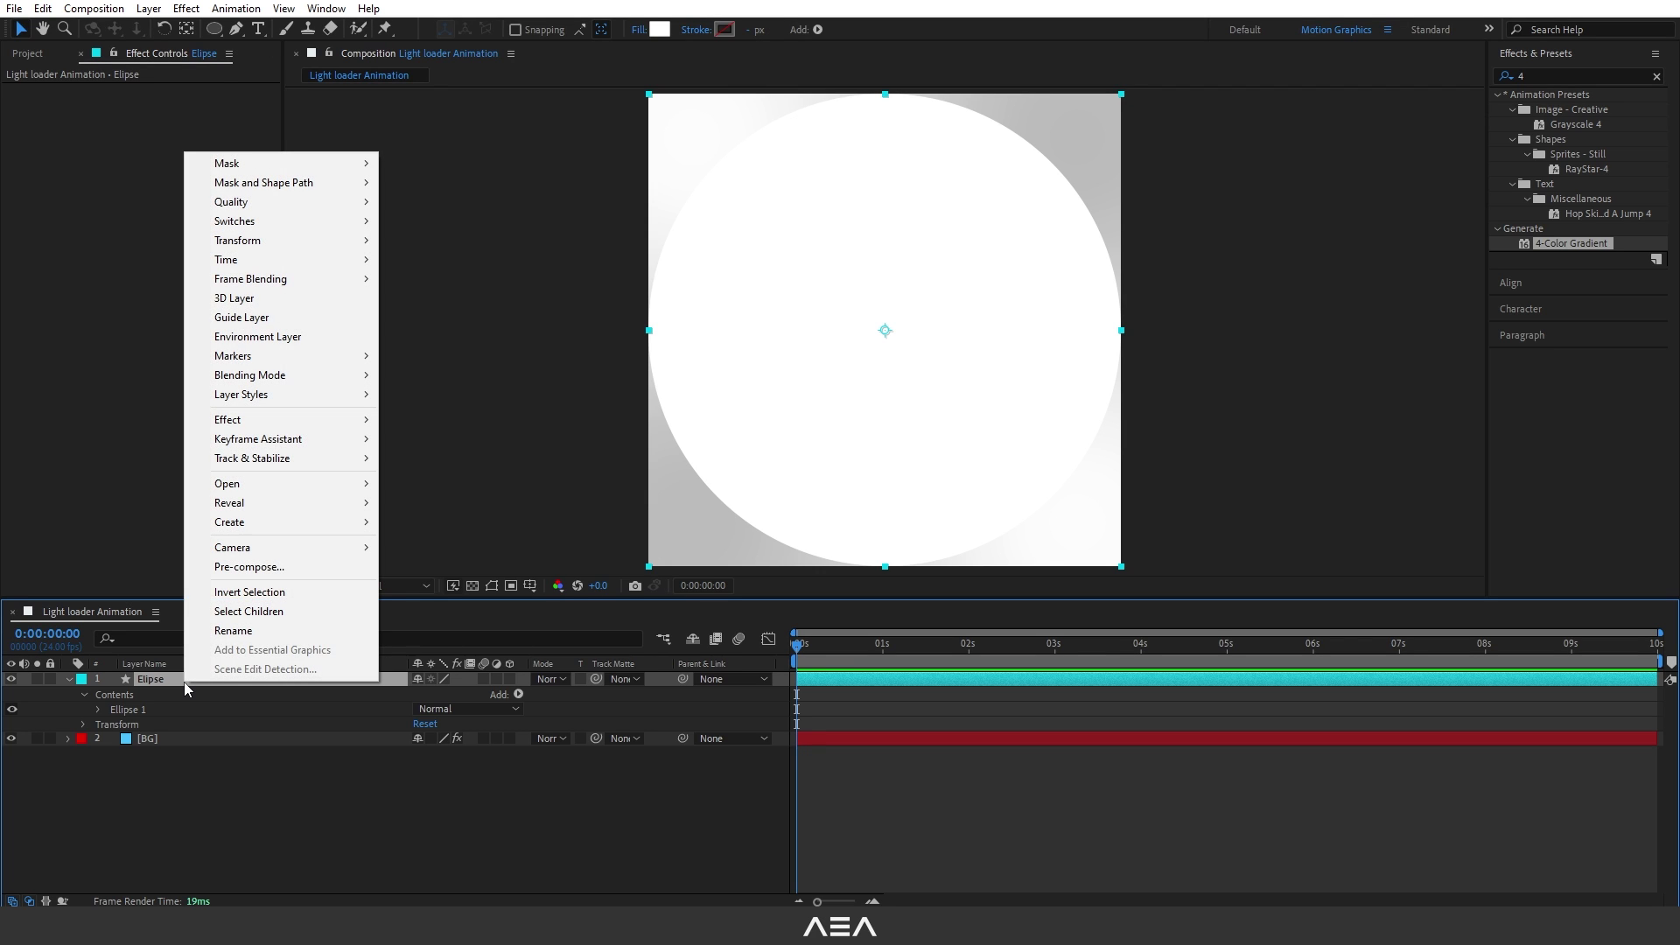
mouse_move(272, 402)
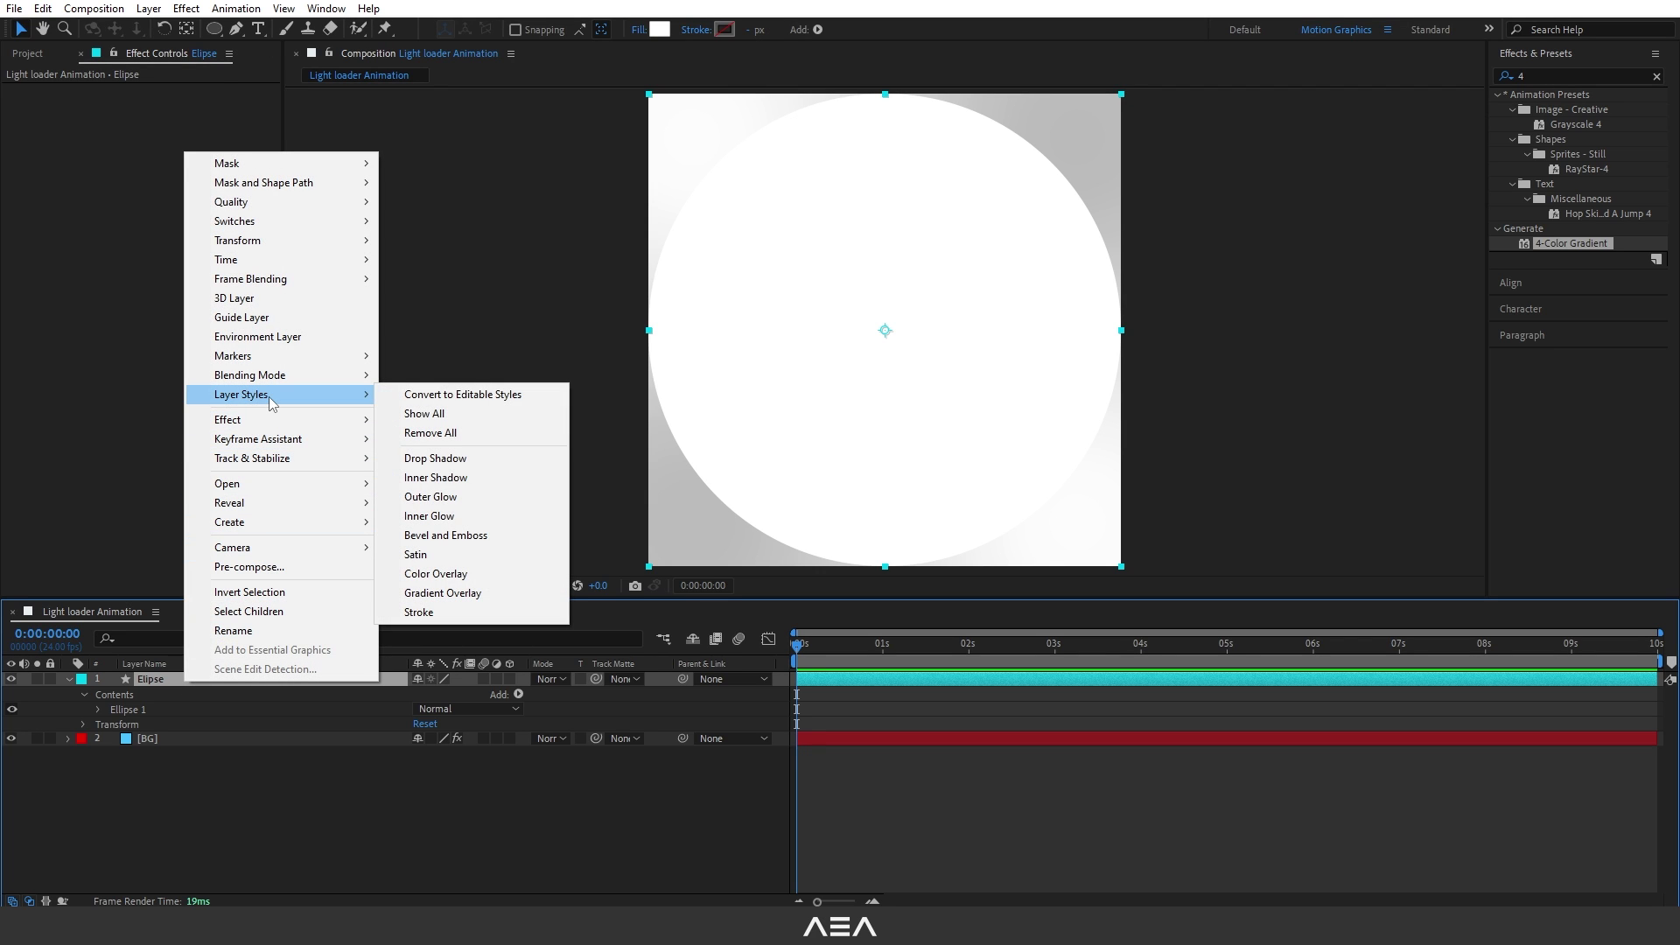
left_click(418, 479)
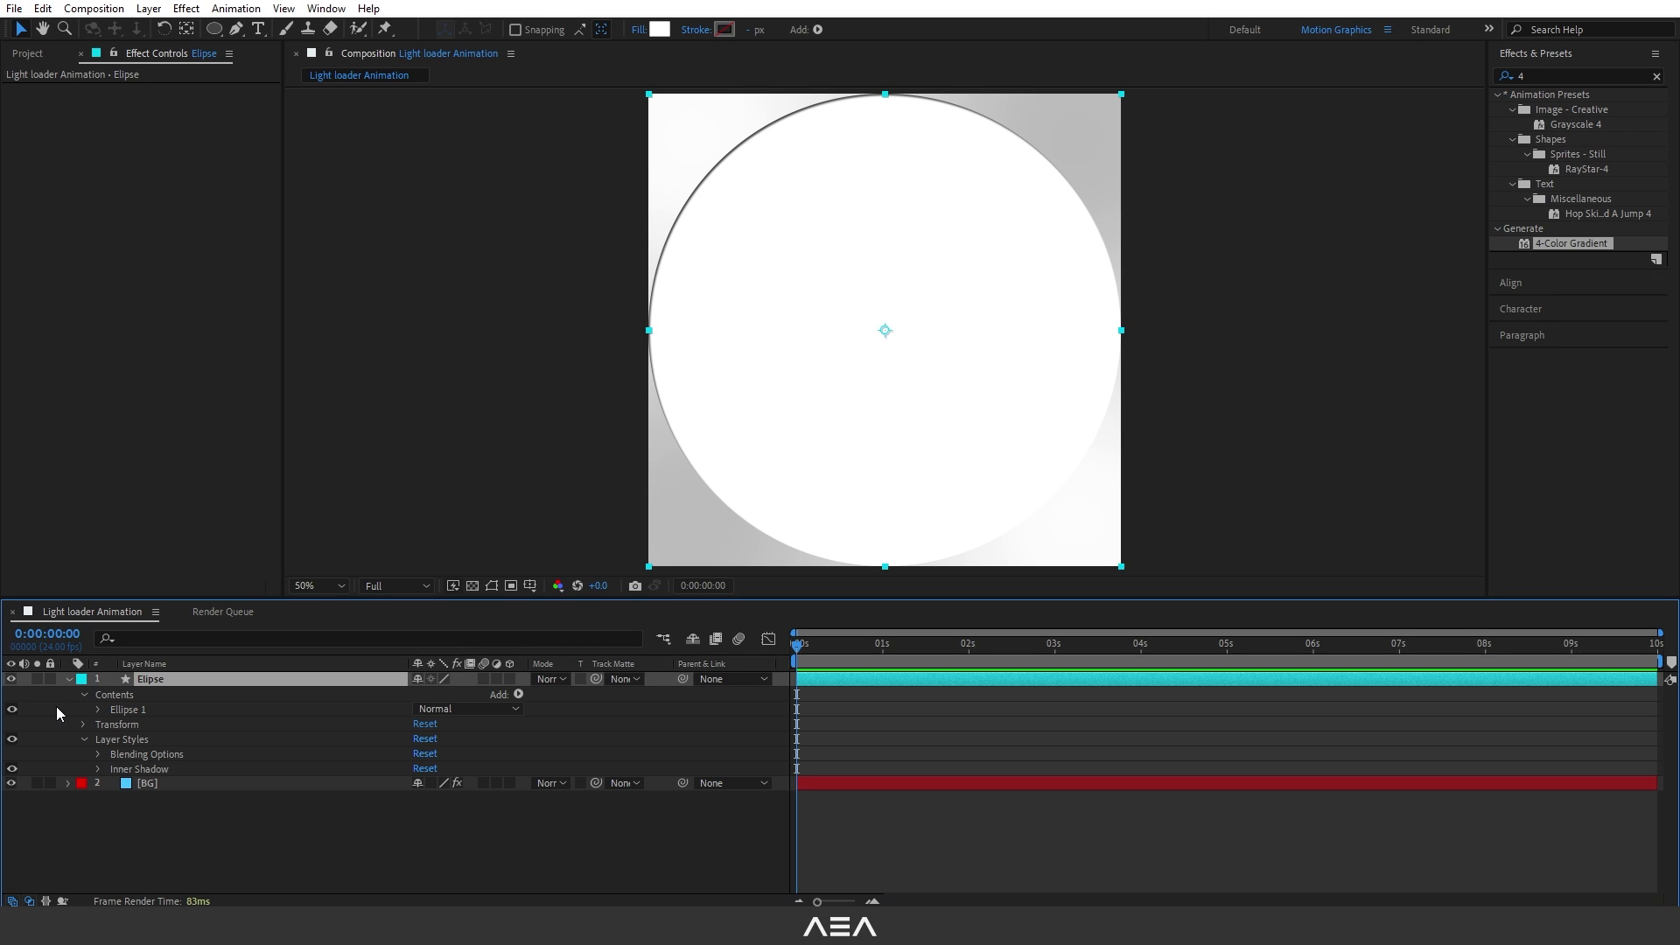
Step: Set the size of Ellipse Path 1 in the Elipse layer to 630 by 630
left_click(140, 709)
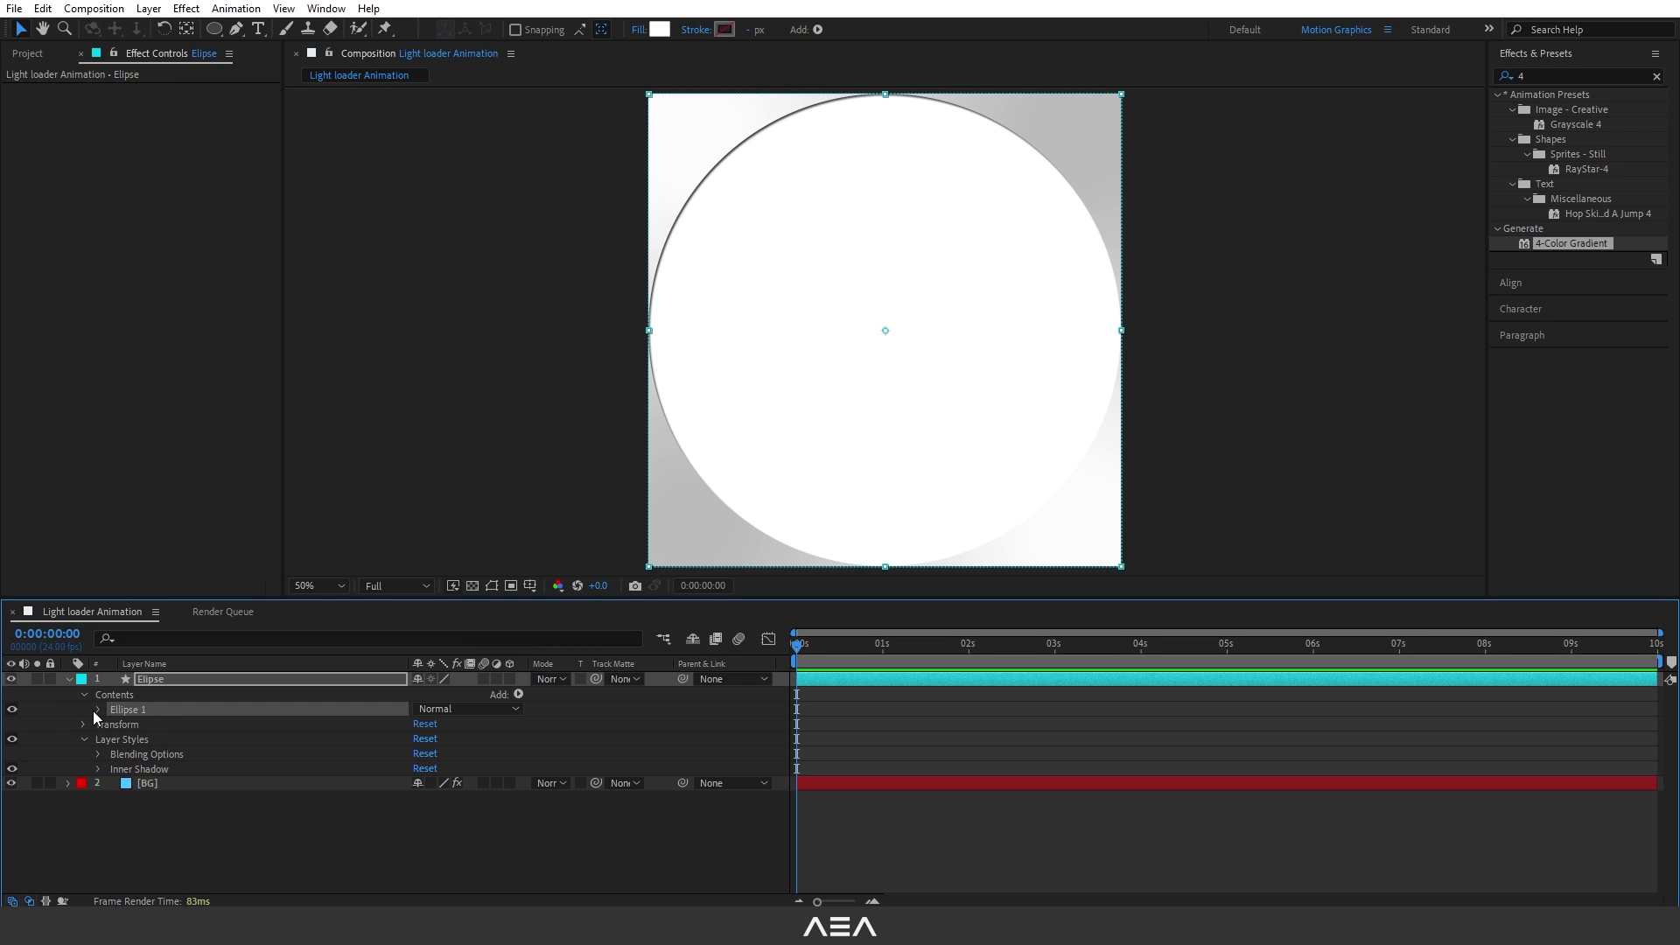
left_click(97, 710)
left_click(145, 726)
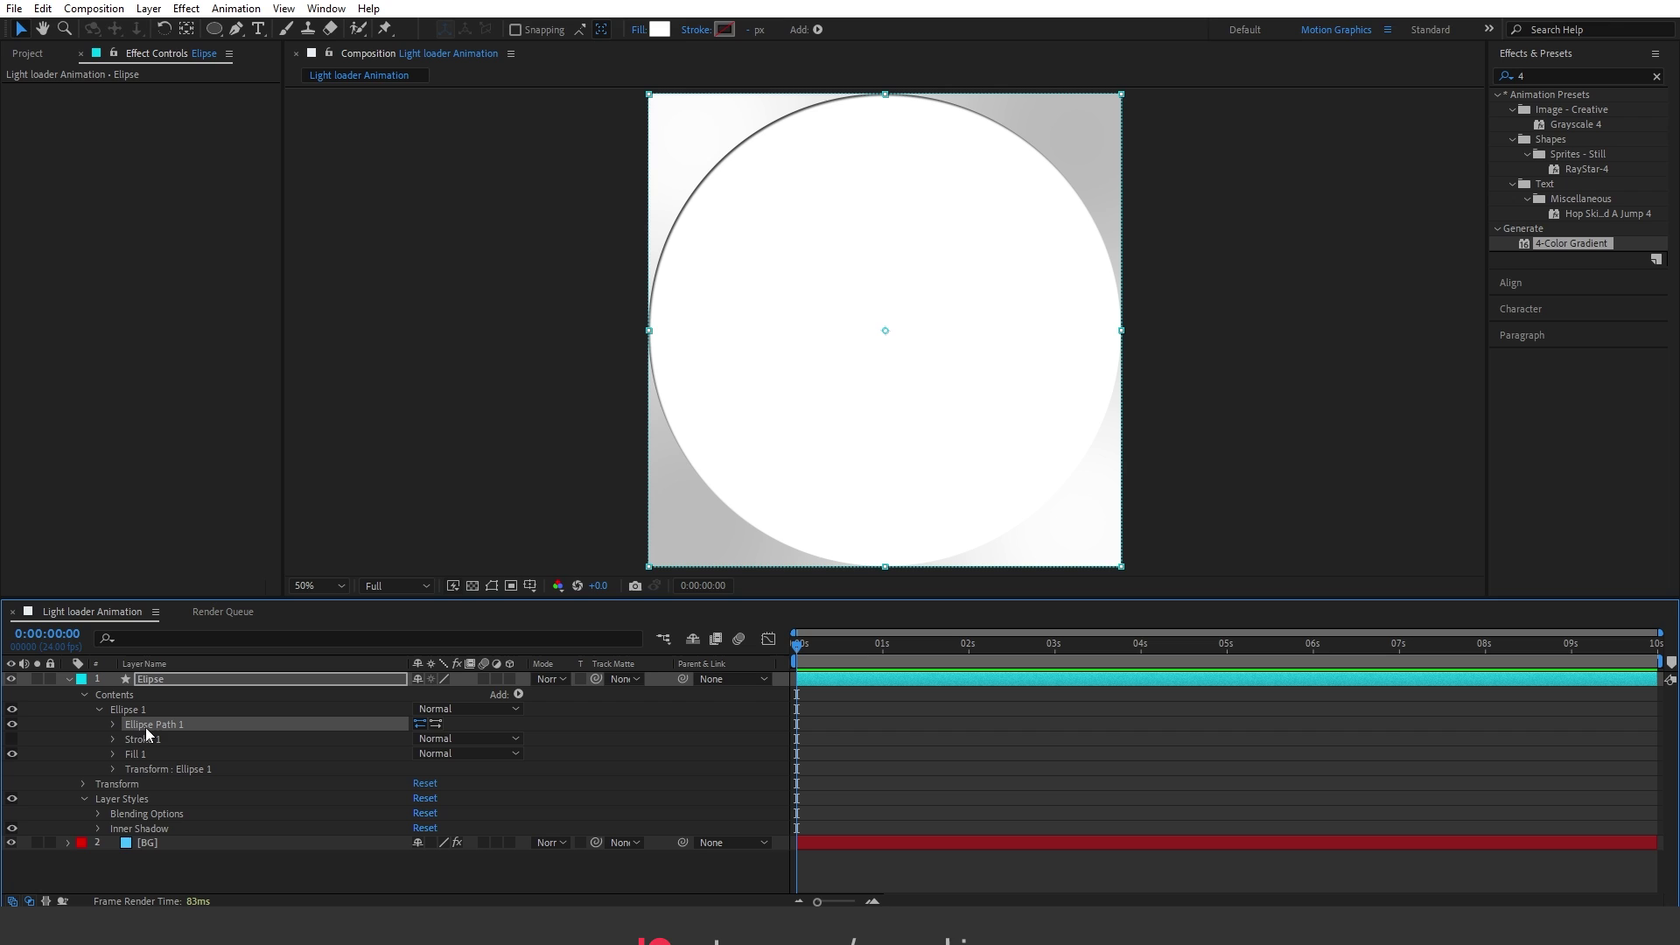
left_click(111, 730)
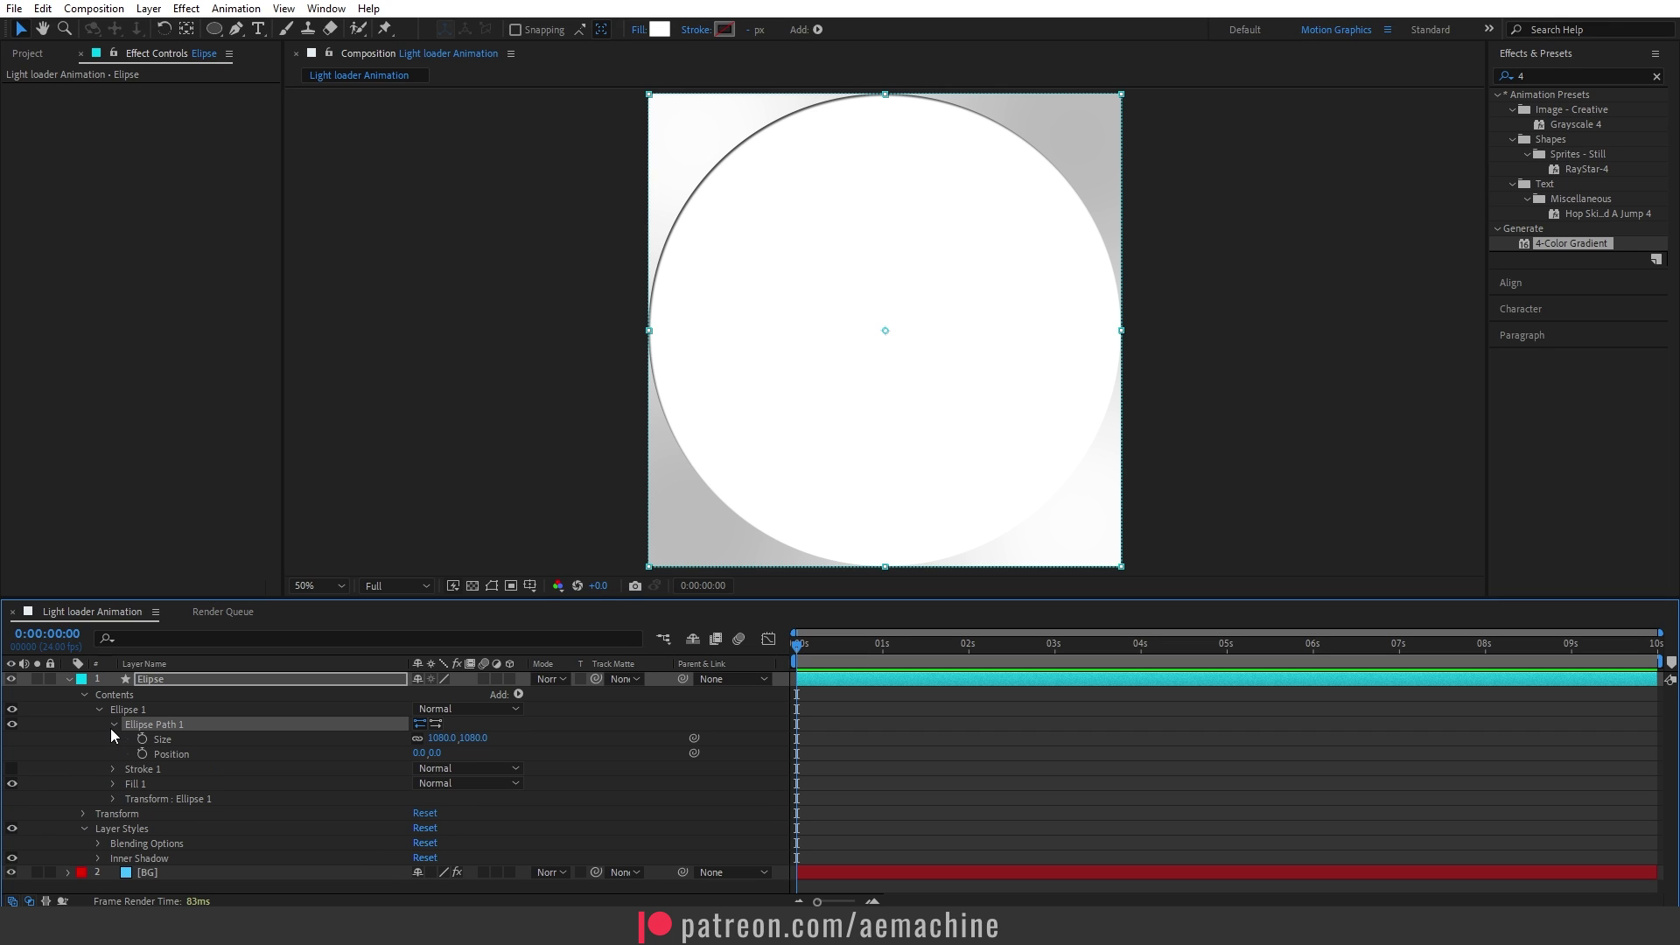
left_click(166, 738)
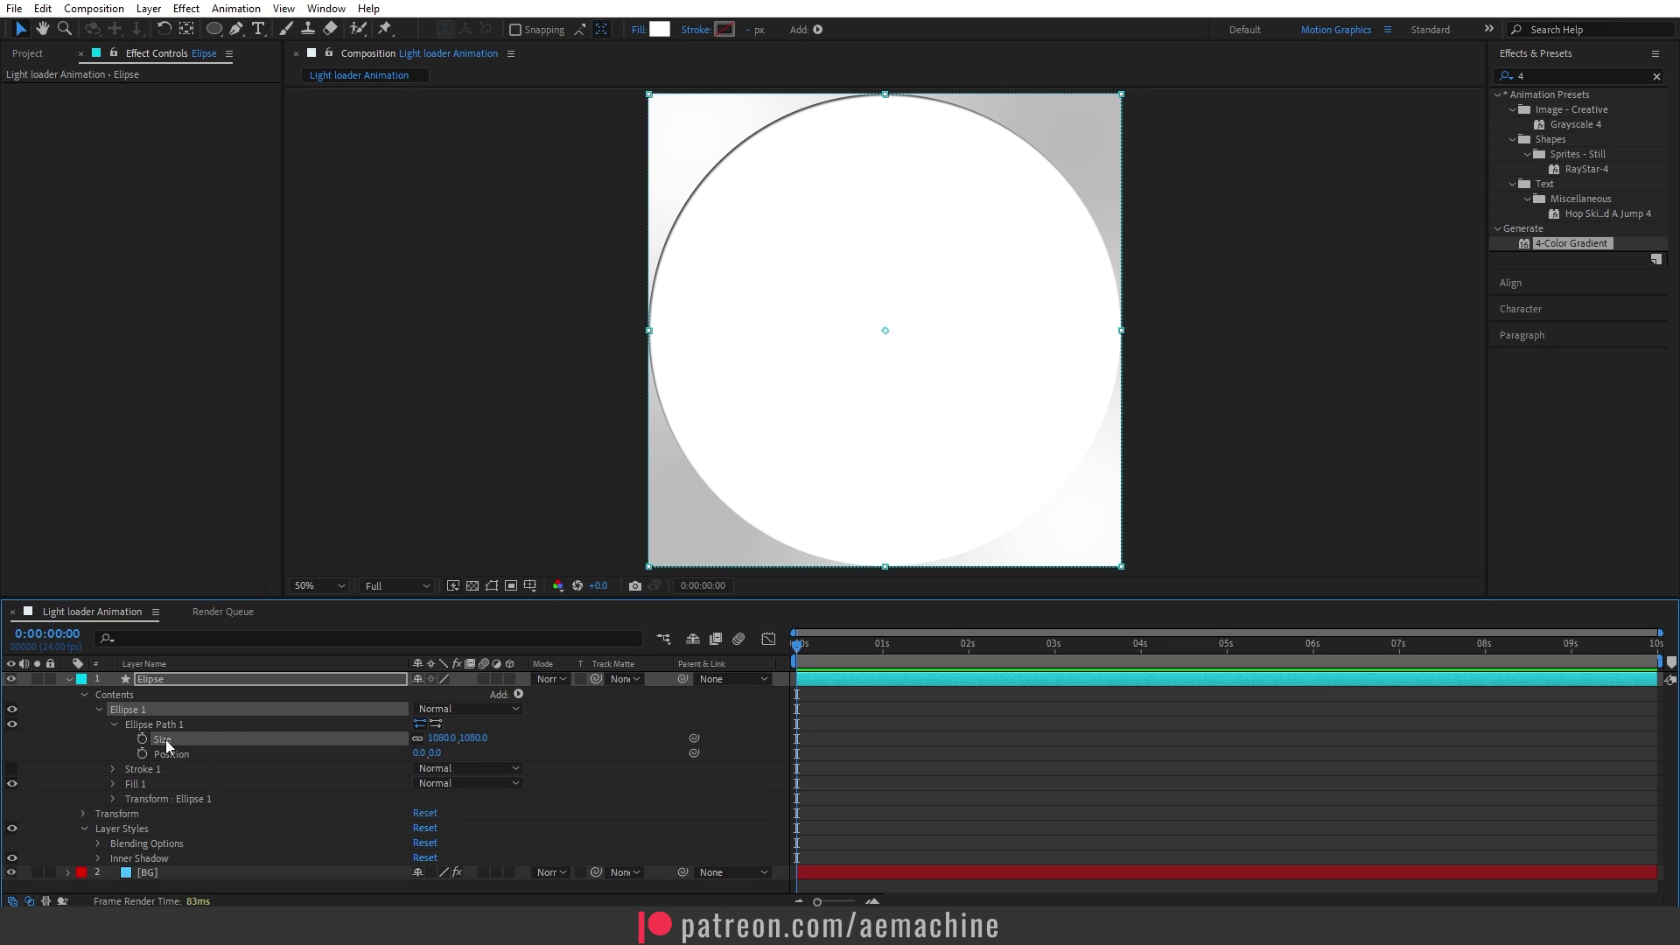
left_click_drag(481, 740, 149, 761)
left_click_drag(452, 743, 435, 749)
left_click(467, 738)
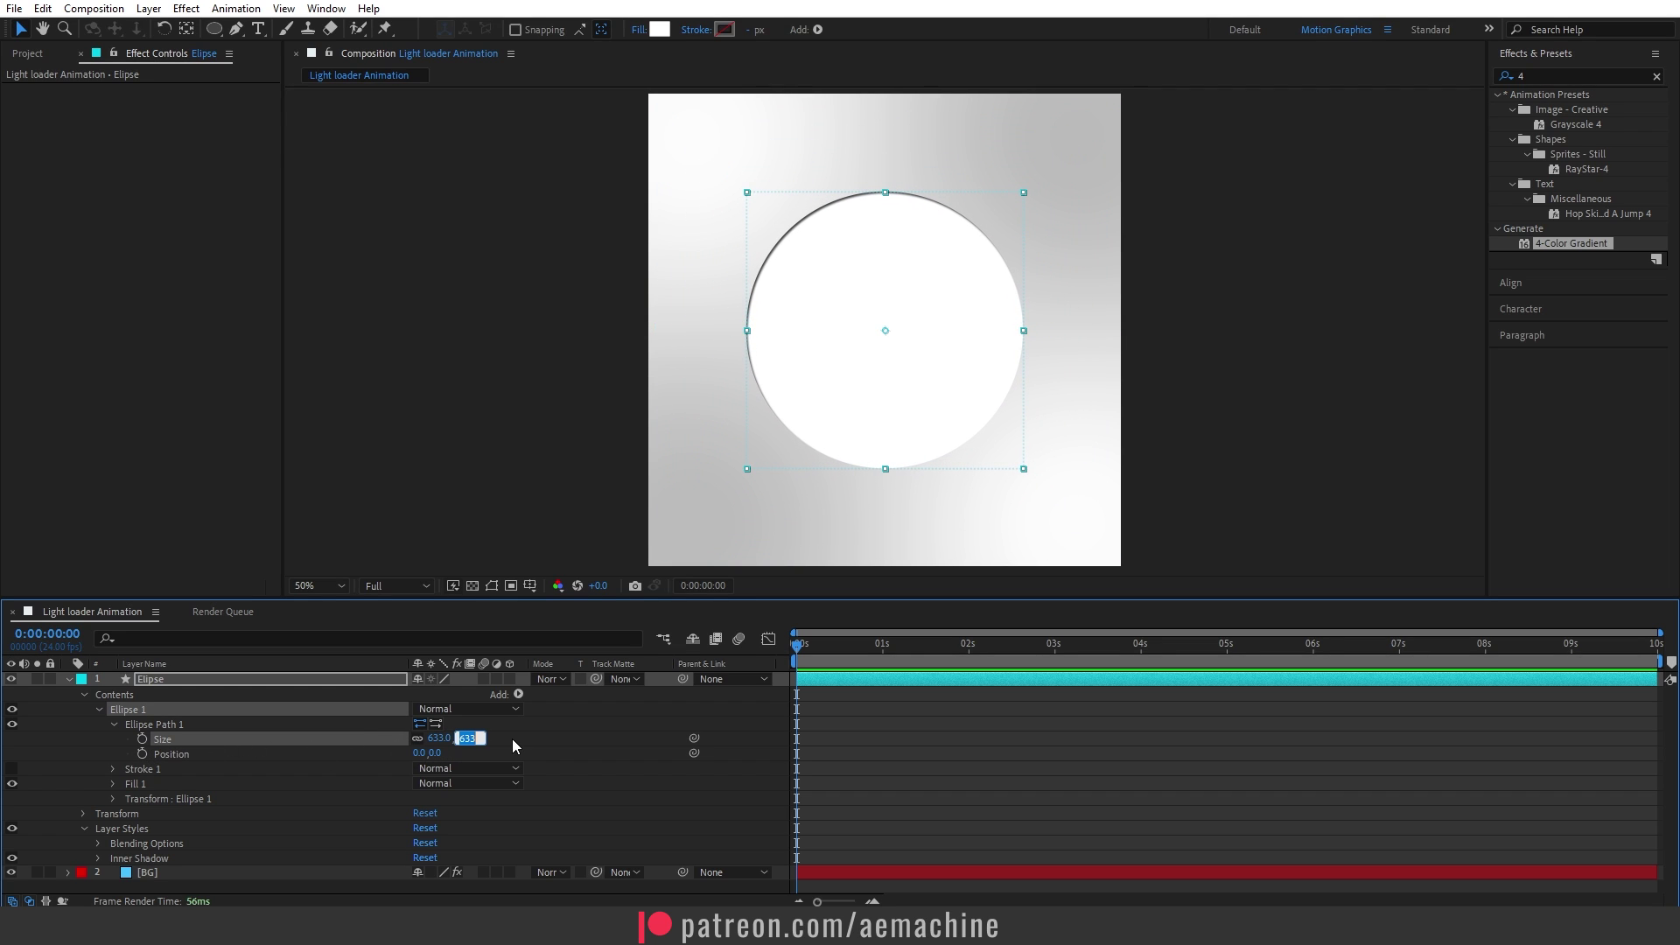
type("630")
left_click(582, 742)
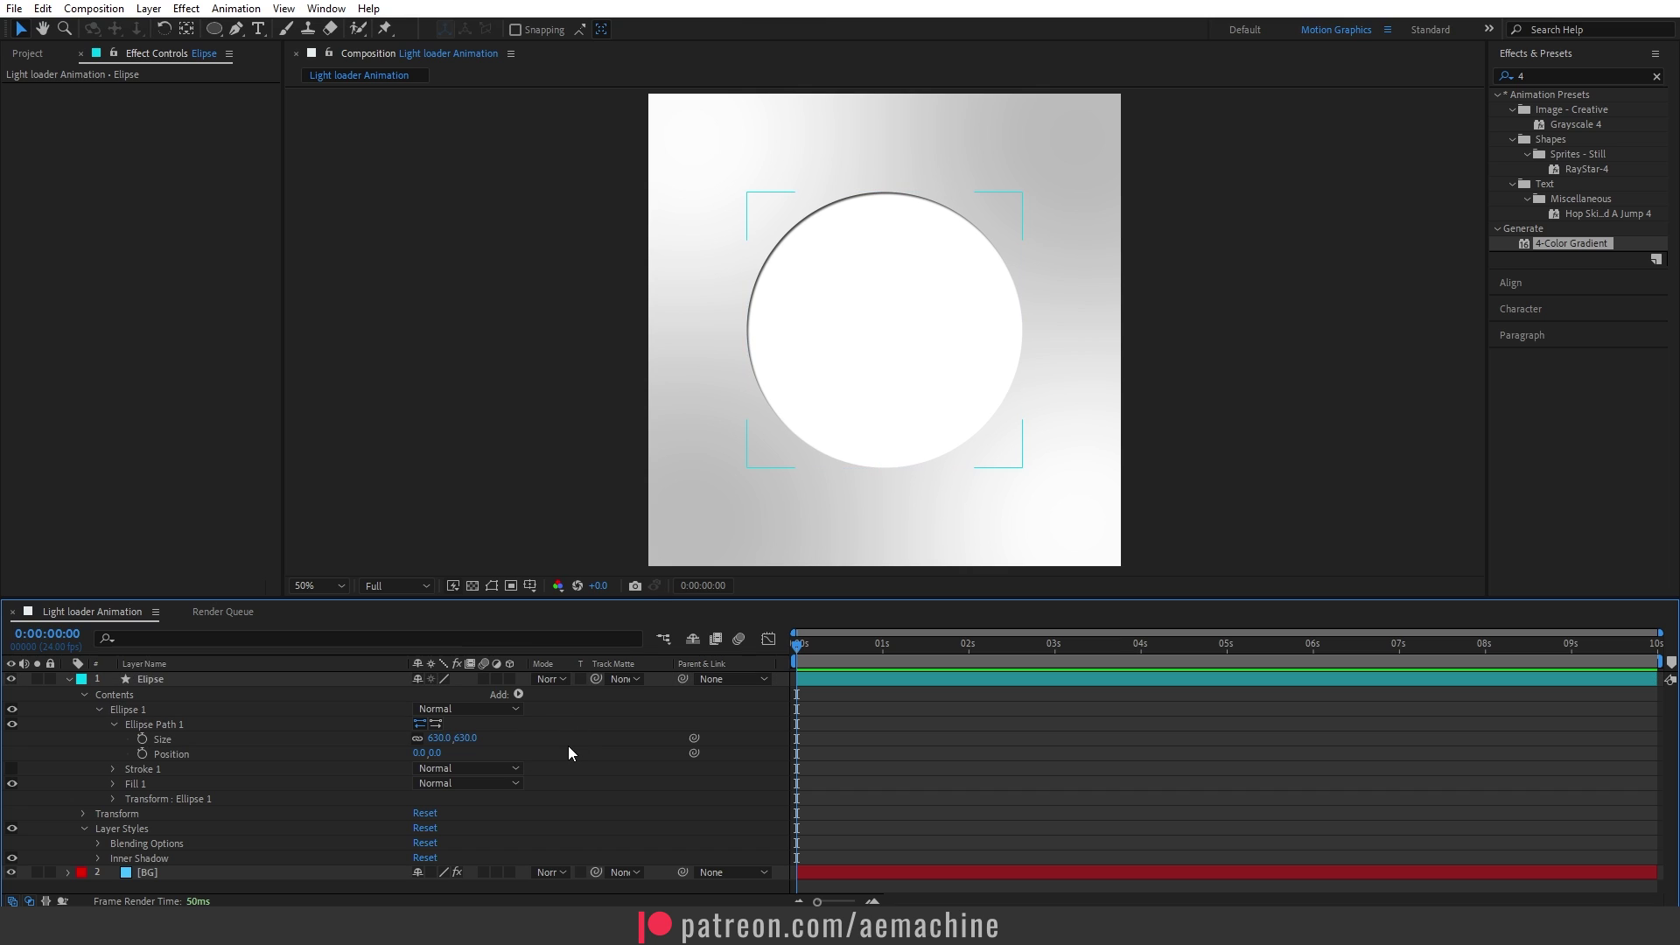
left_click(114, 725)
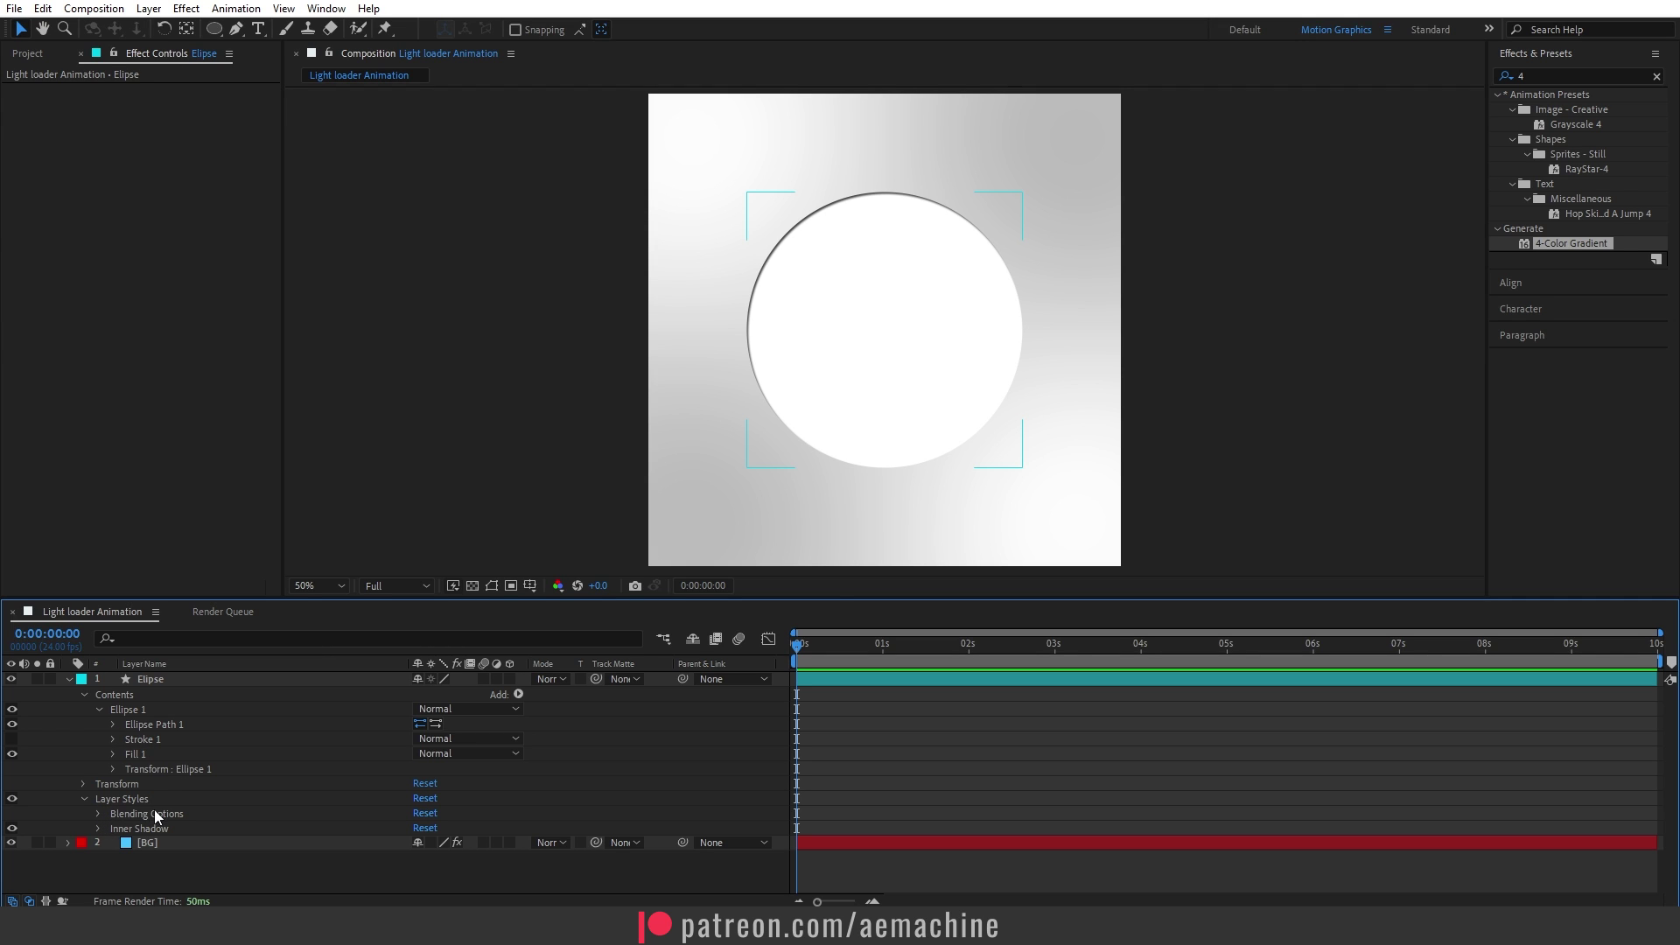
Step: Set the Elipse layer's Inner Shadow distance to 70 and its angle to 319°
left_click(98, 829)
scroll(245, 777, "down", 2)
left_click(233, 827)
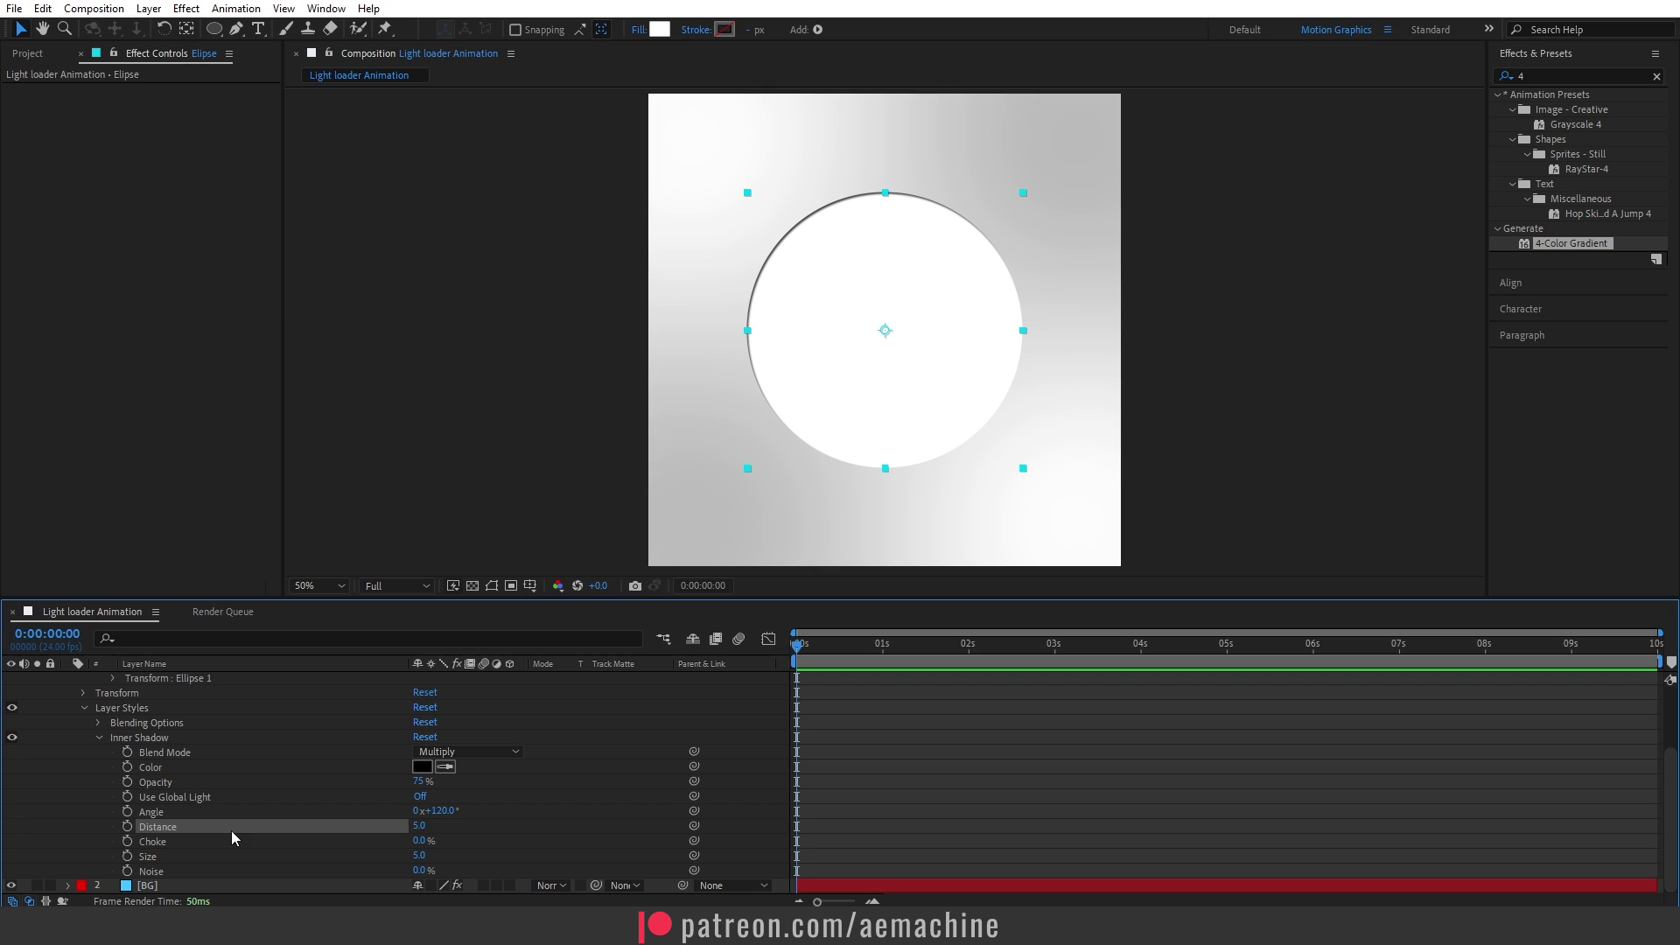
left_click_drag(419, 834, 479, 832)
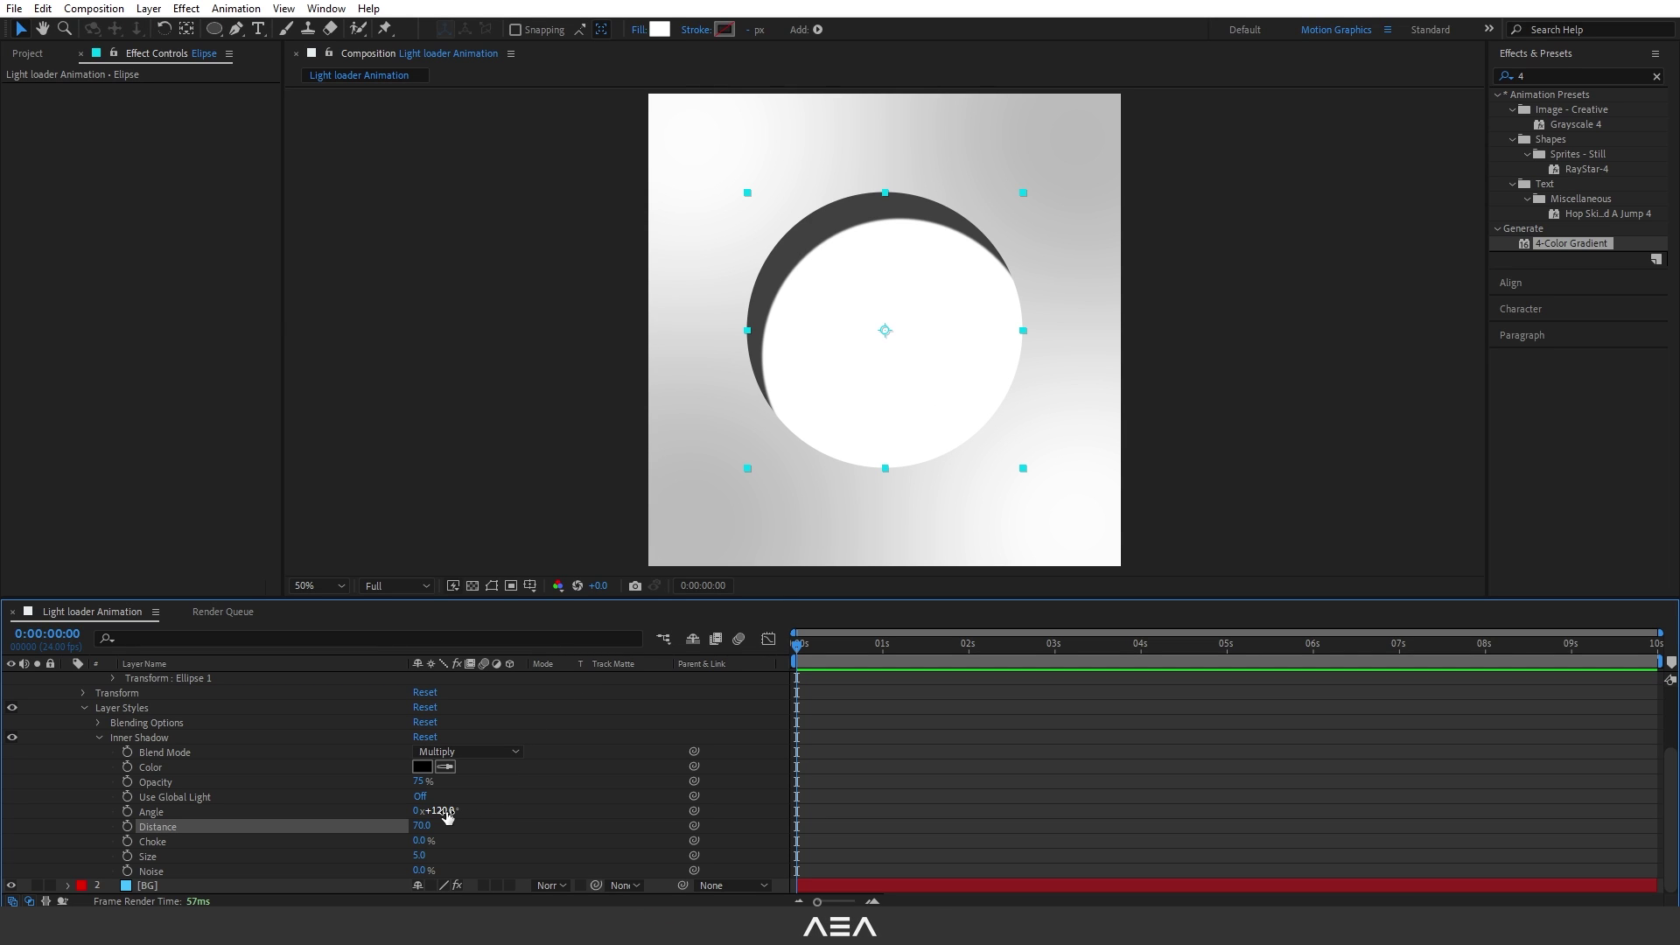
left_click_drag(446, 816, 593, 784)
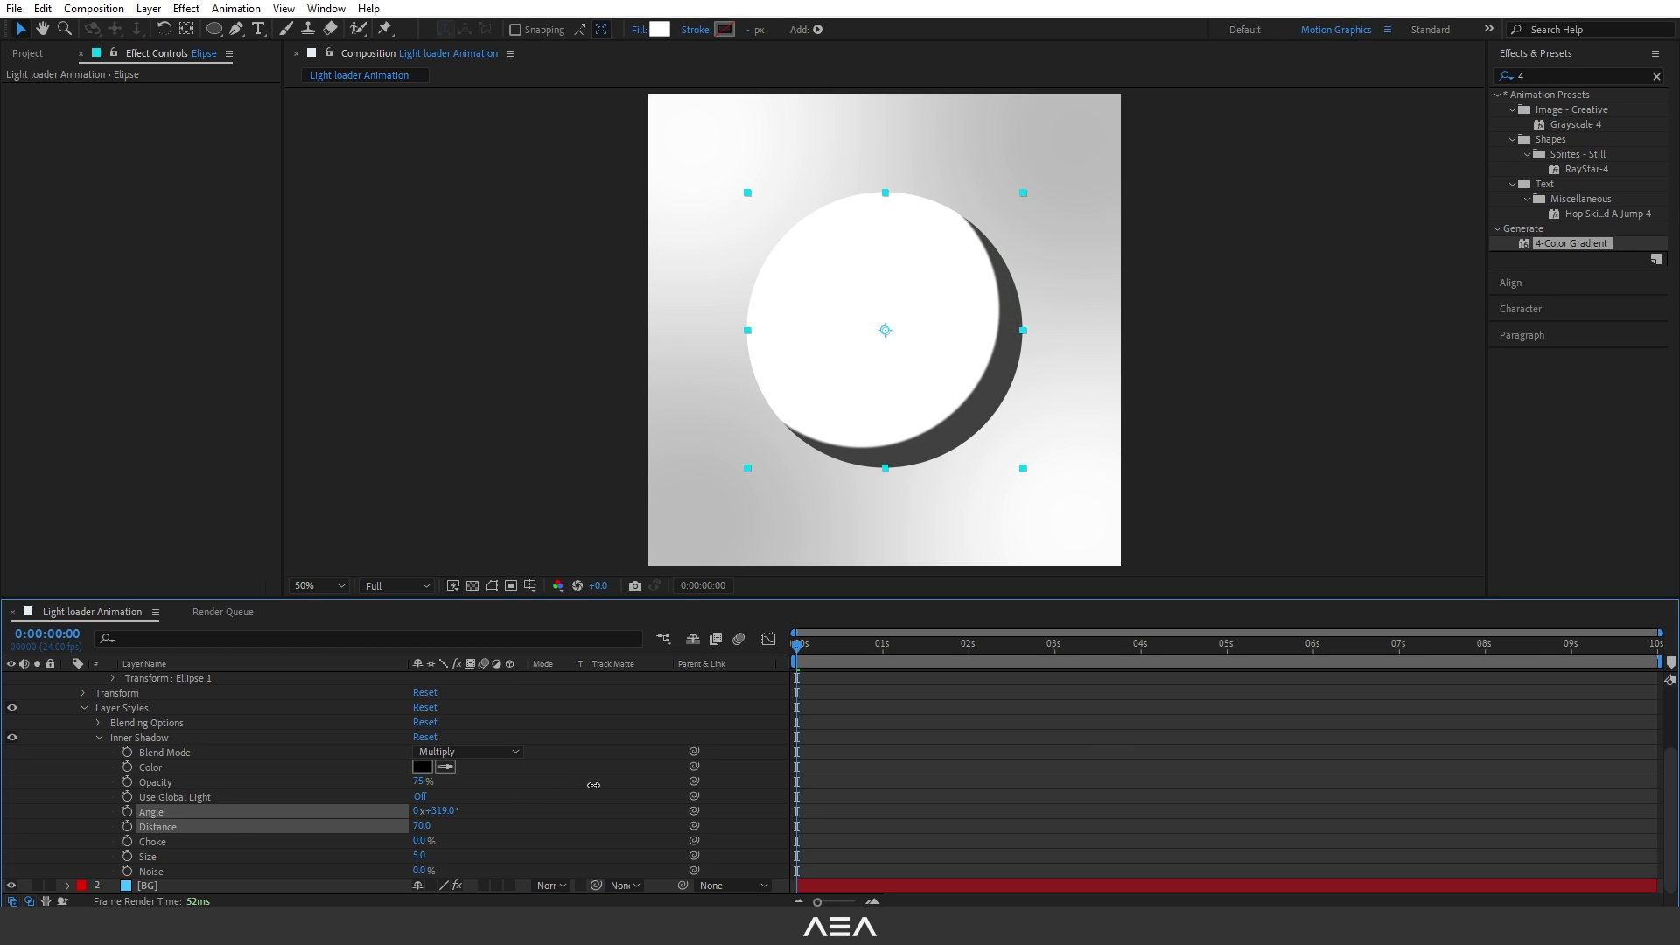
left_click(516, 784)
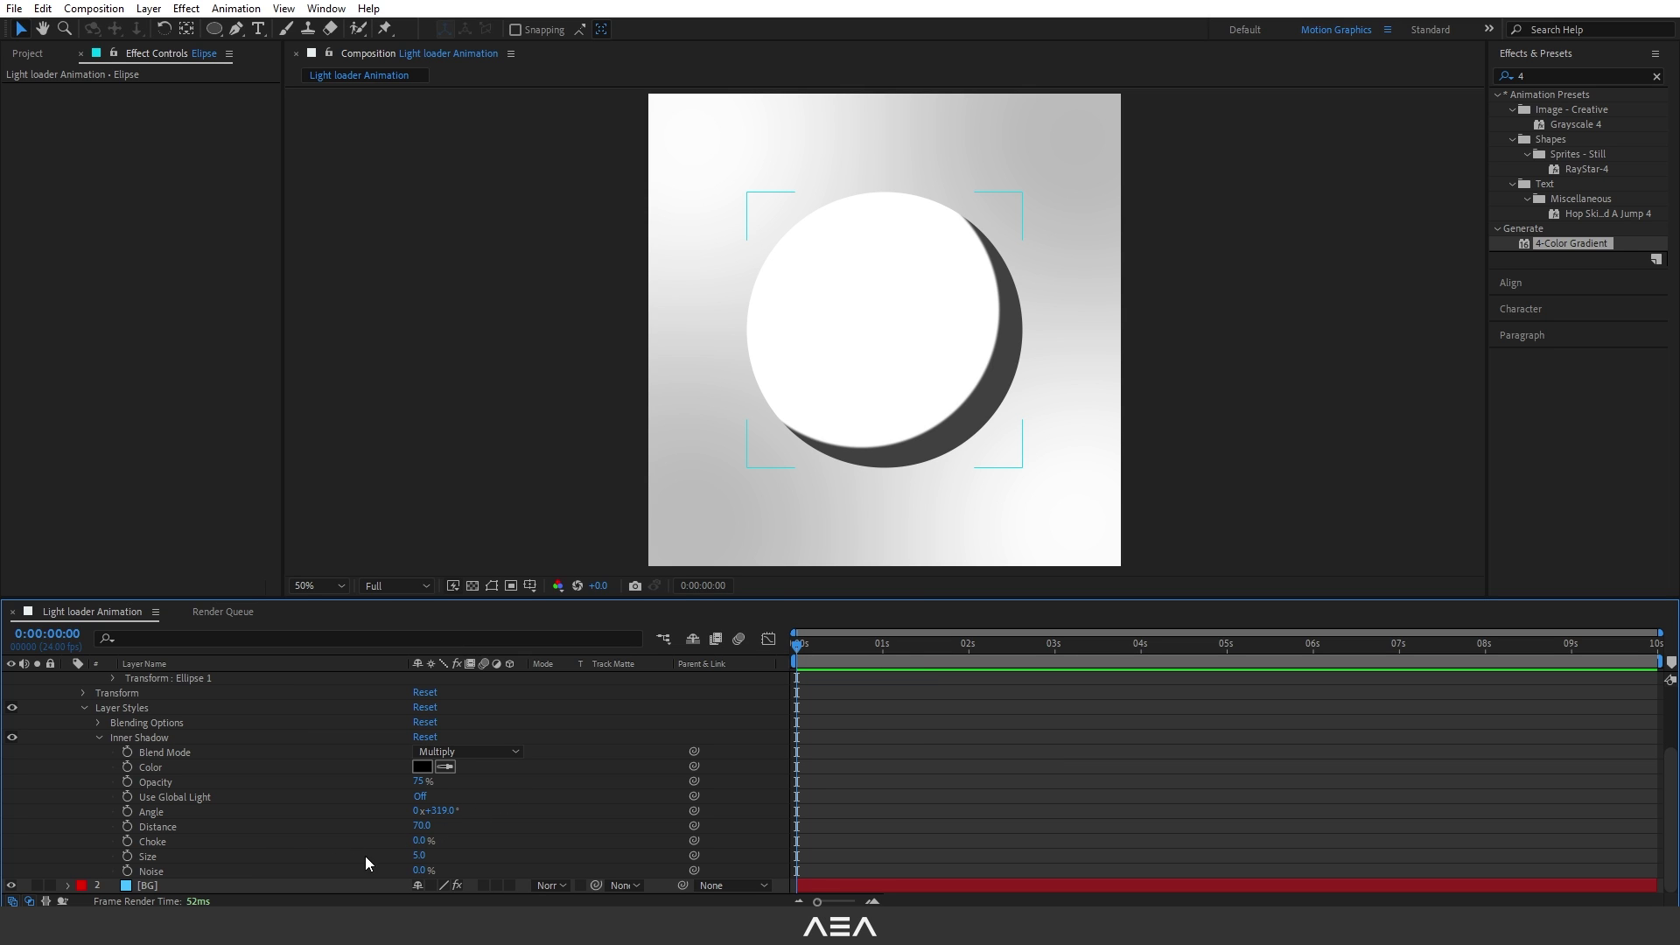
Step: Soften the Elipse layer's Inner Shadow with a size of 141 and an opacity of 53%, then collapse the layer's properties
left_click_drag(418, 860, 528, 850)
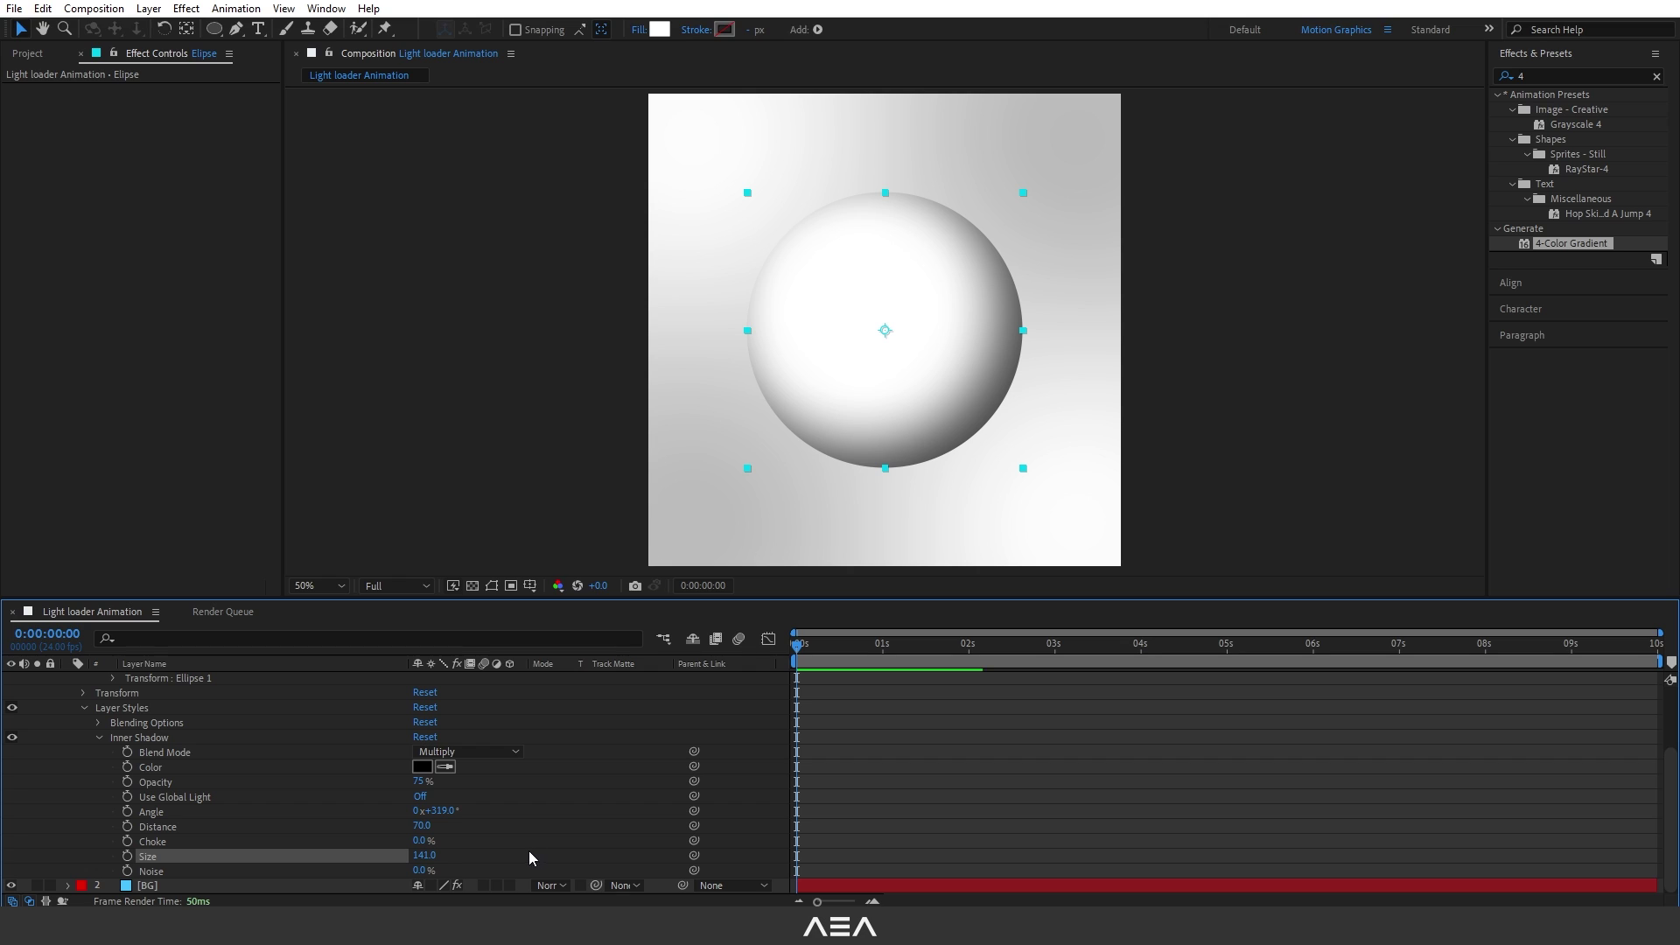
left_click(521, 845)
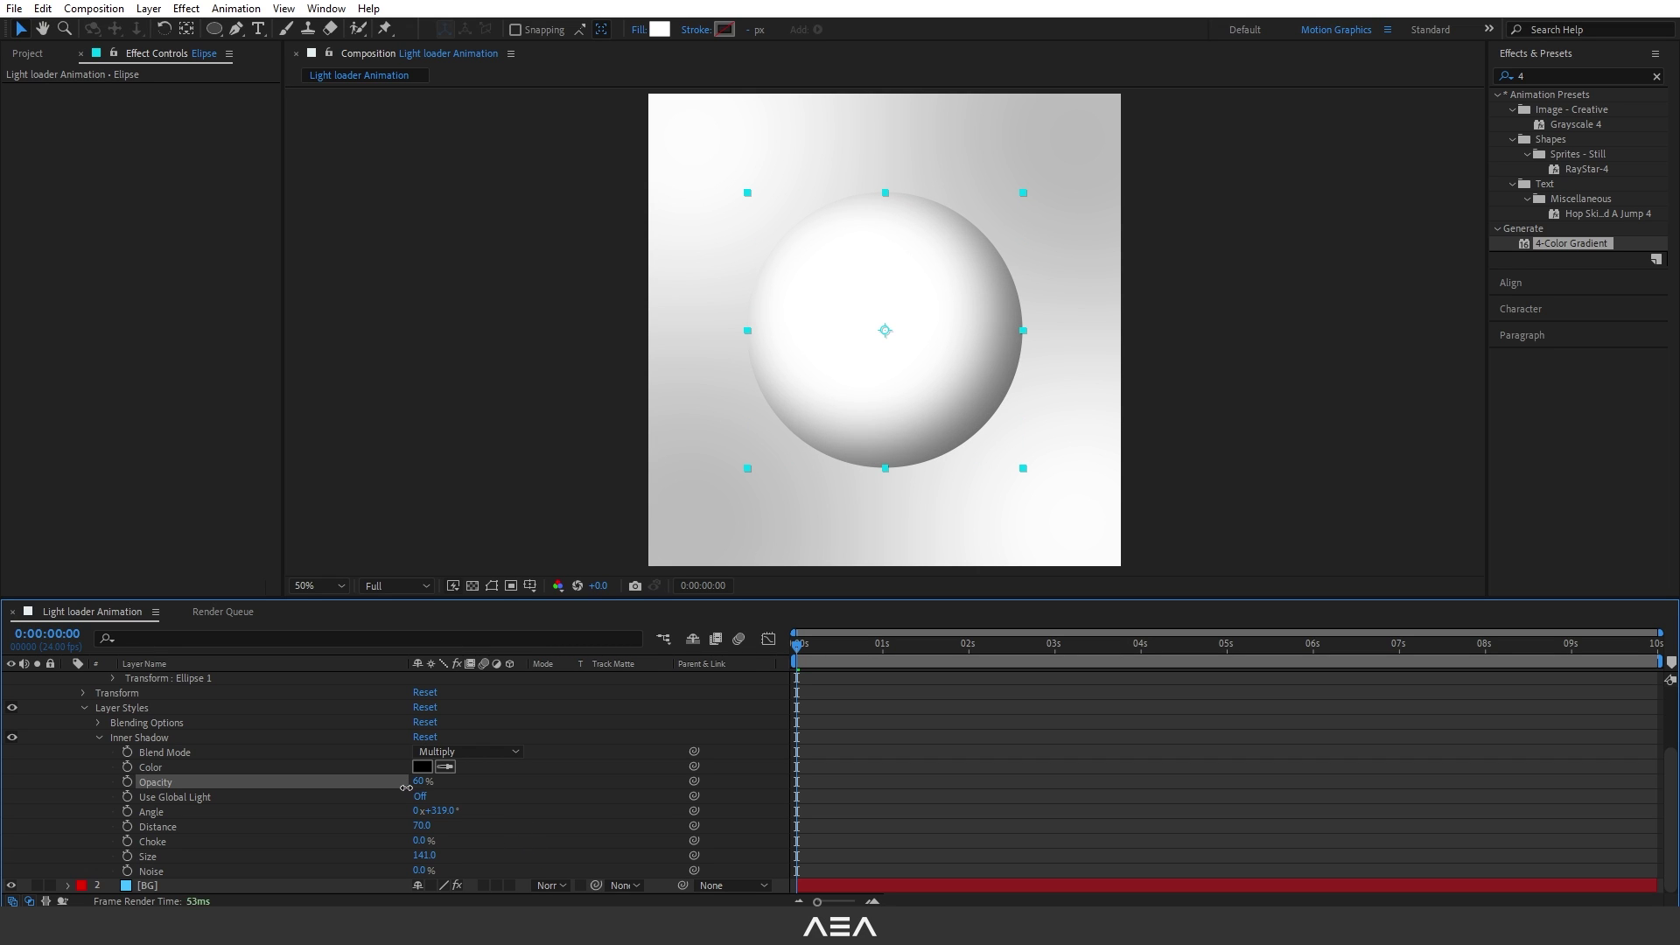
left_click_drag(420, 780, 398, 786)
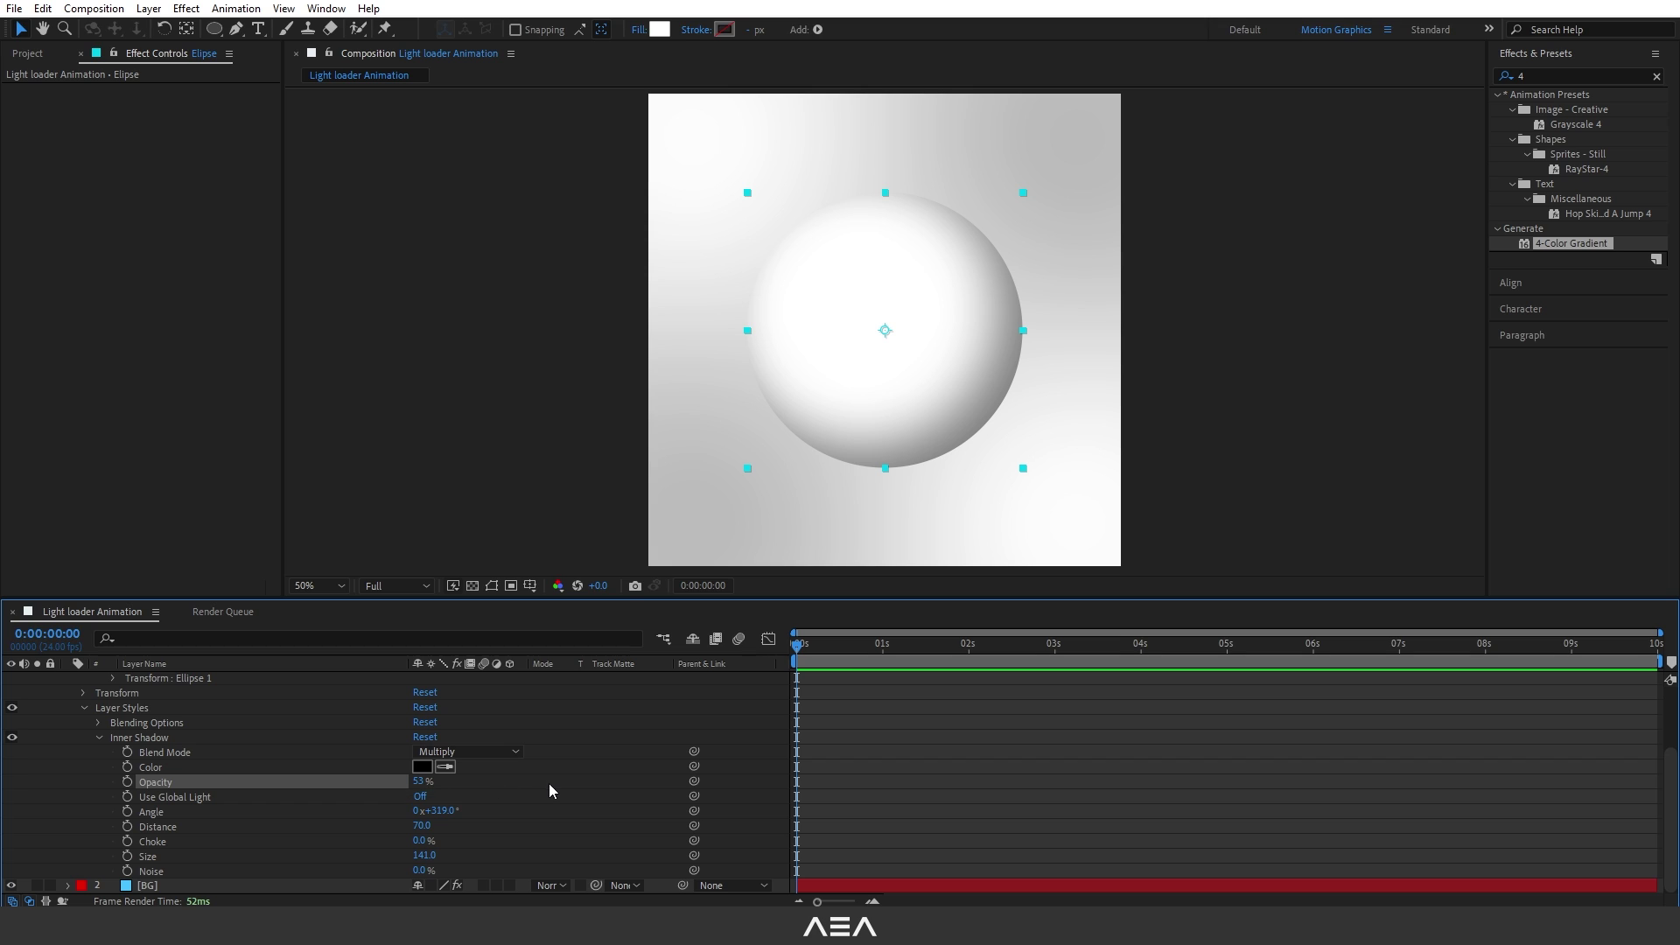
left_click(548, 784)
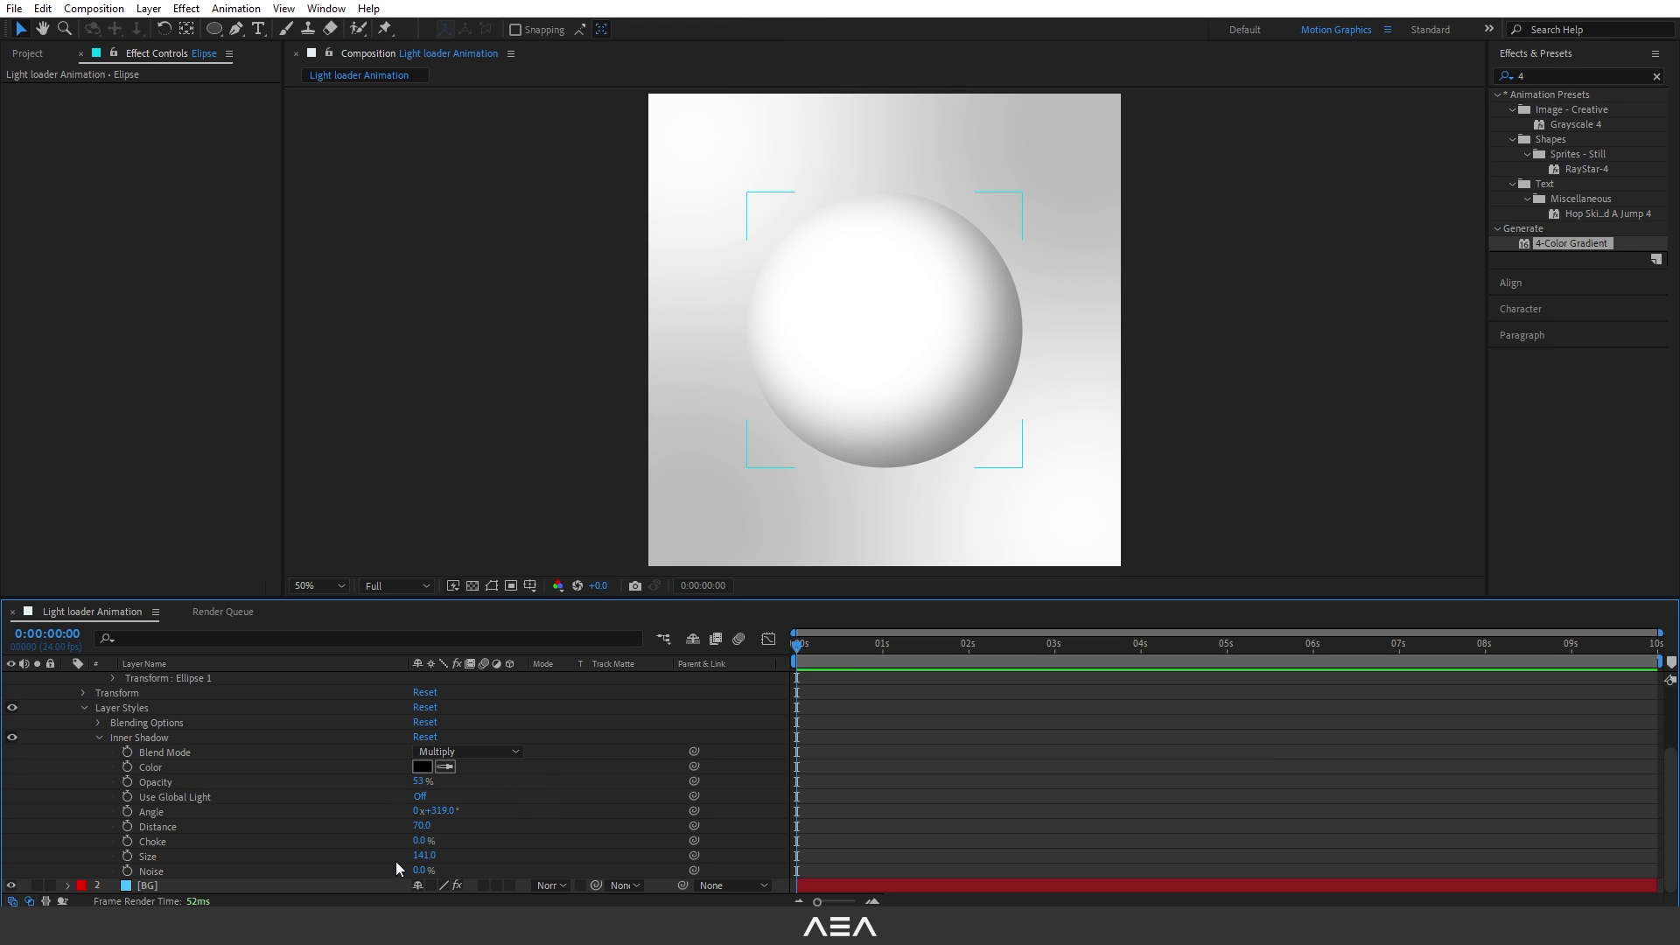
scroll(390, 824, "up", 3)
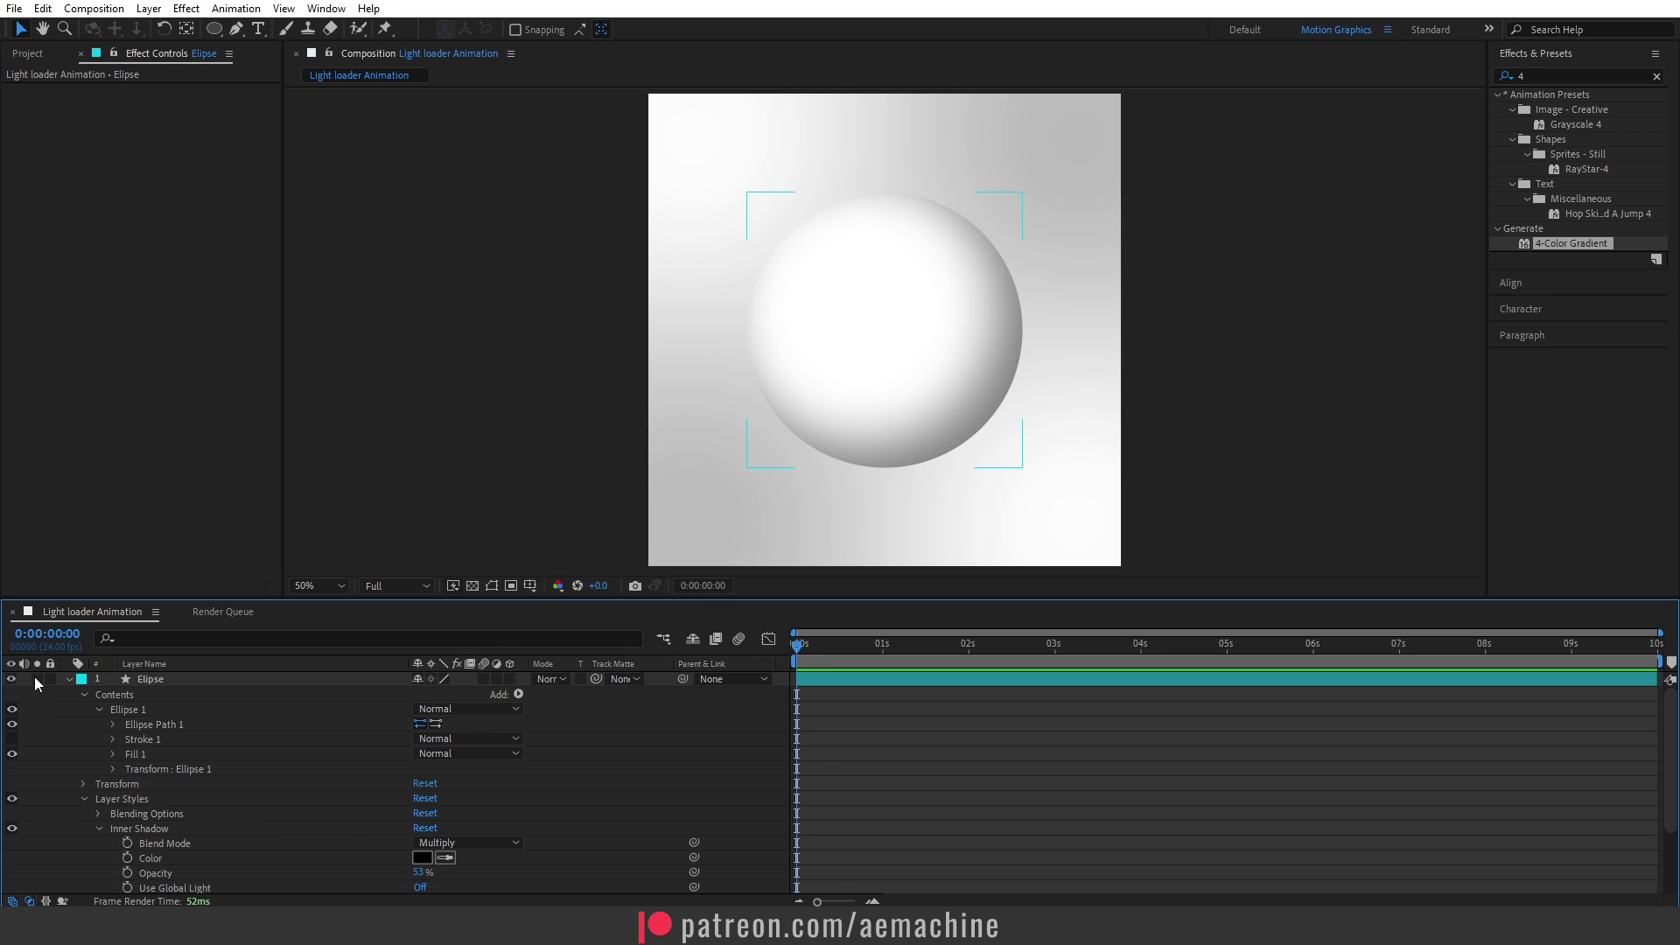
left_click(68, 679)
Step: Create a new 1080 by 1080 px solid layer named "Saber" above the Elipse layer
left_click(151, 743)
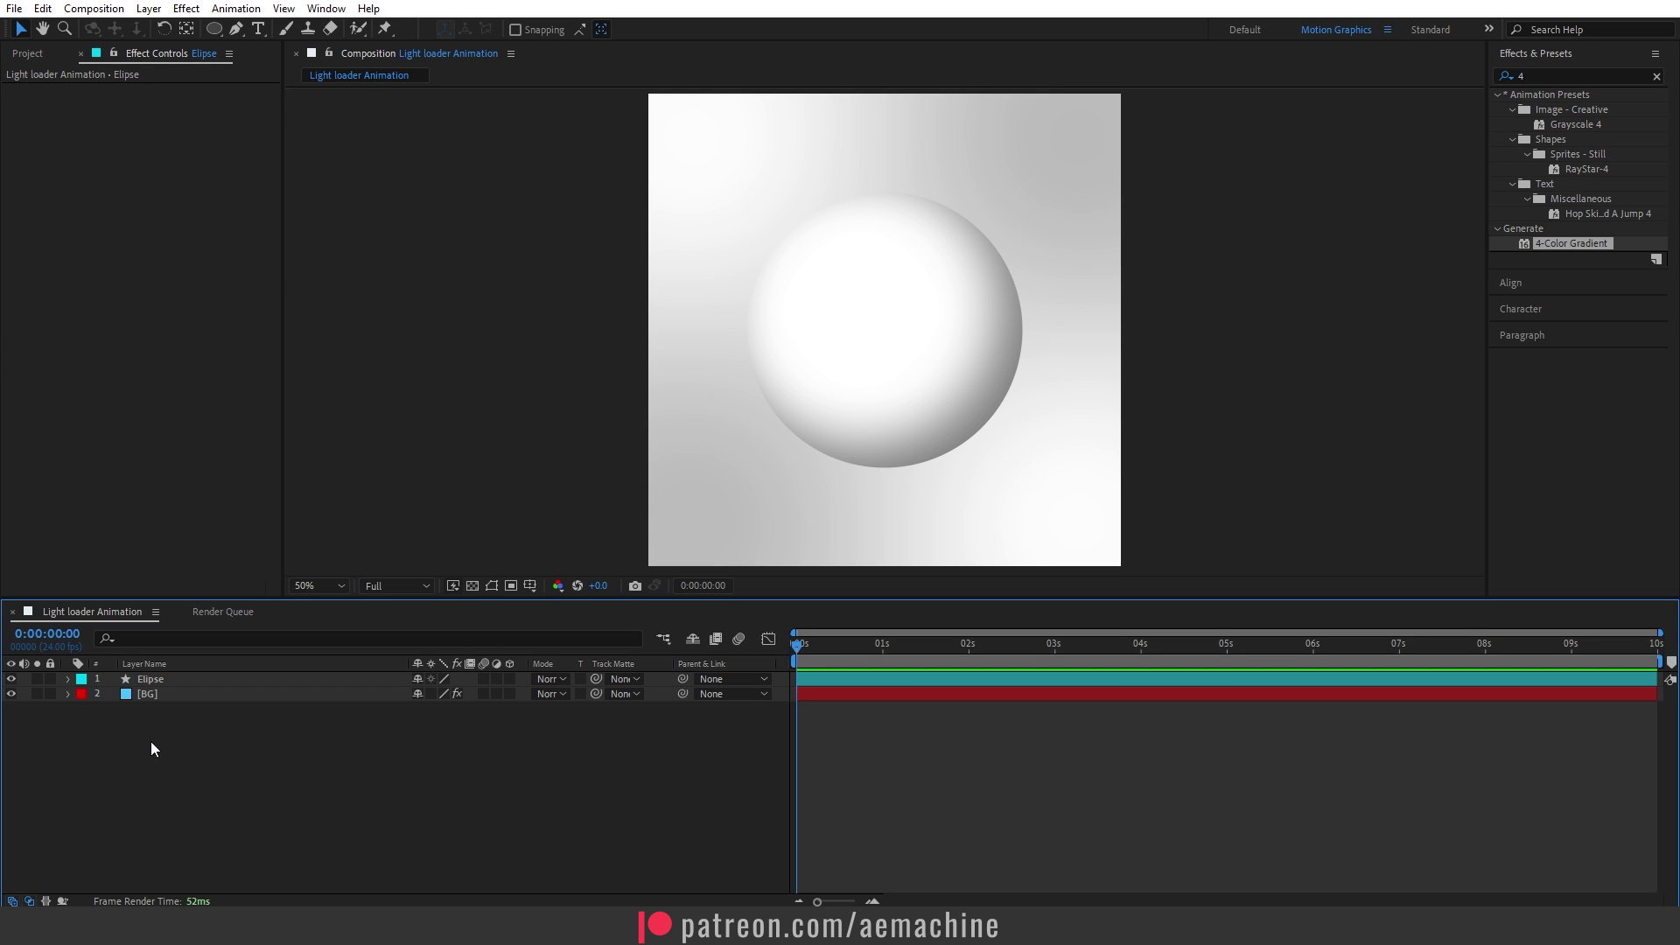
right_click(150, 742)
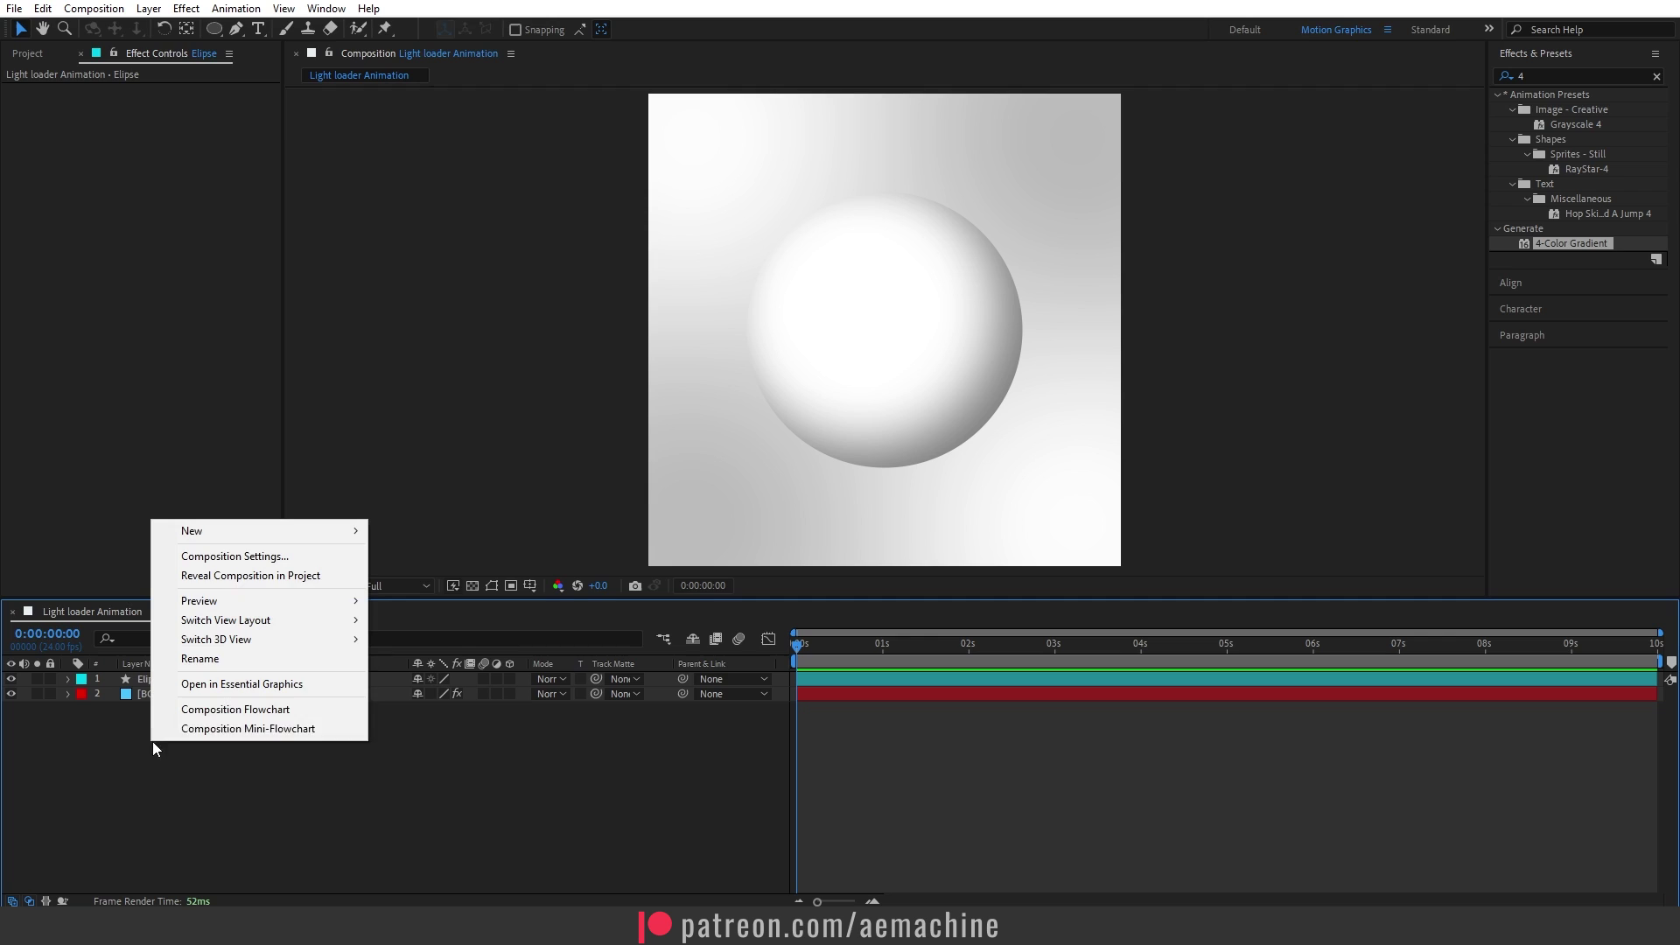
mouse_move(263, 531)
left_click(408, 576)
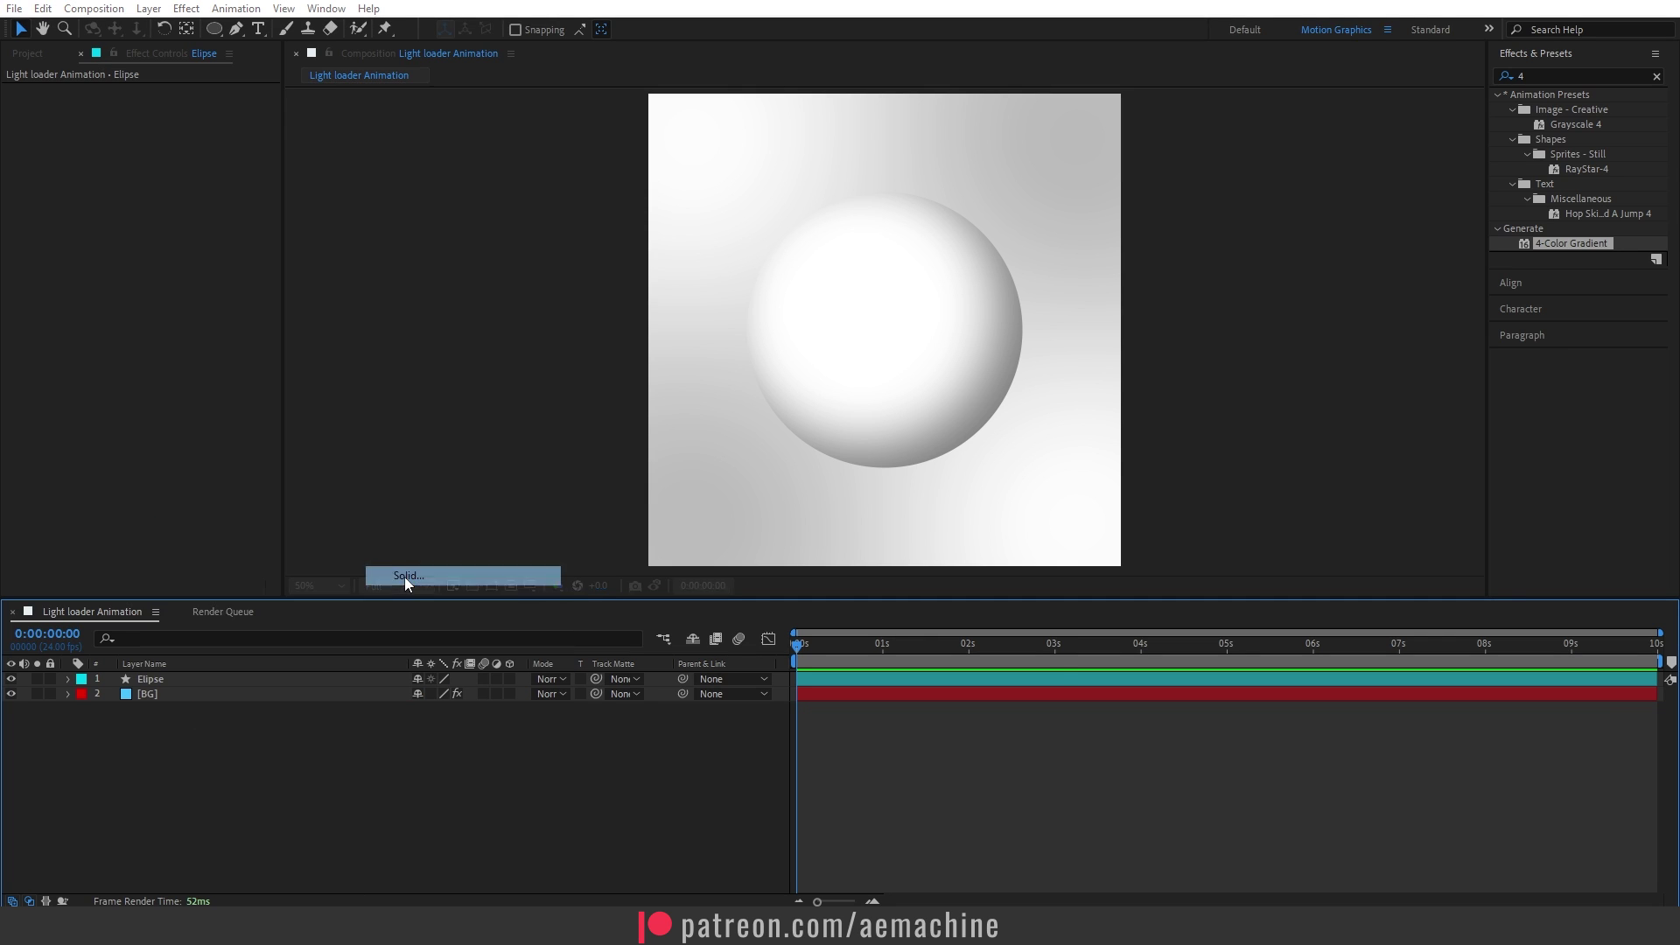
left_click_drag(910, 343, 746, 345)
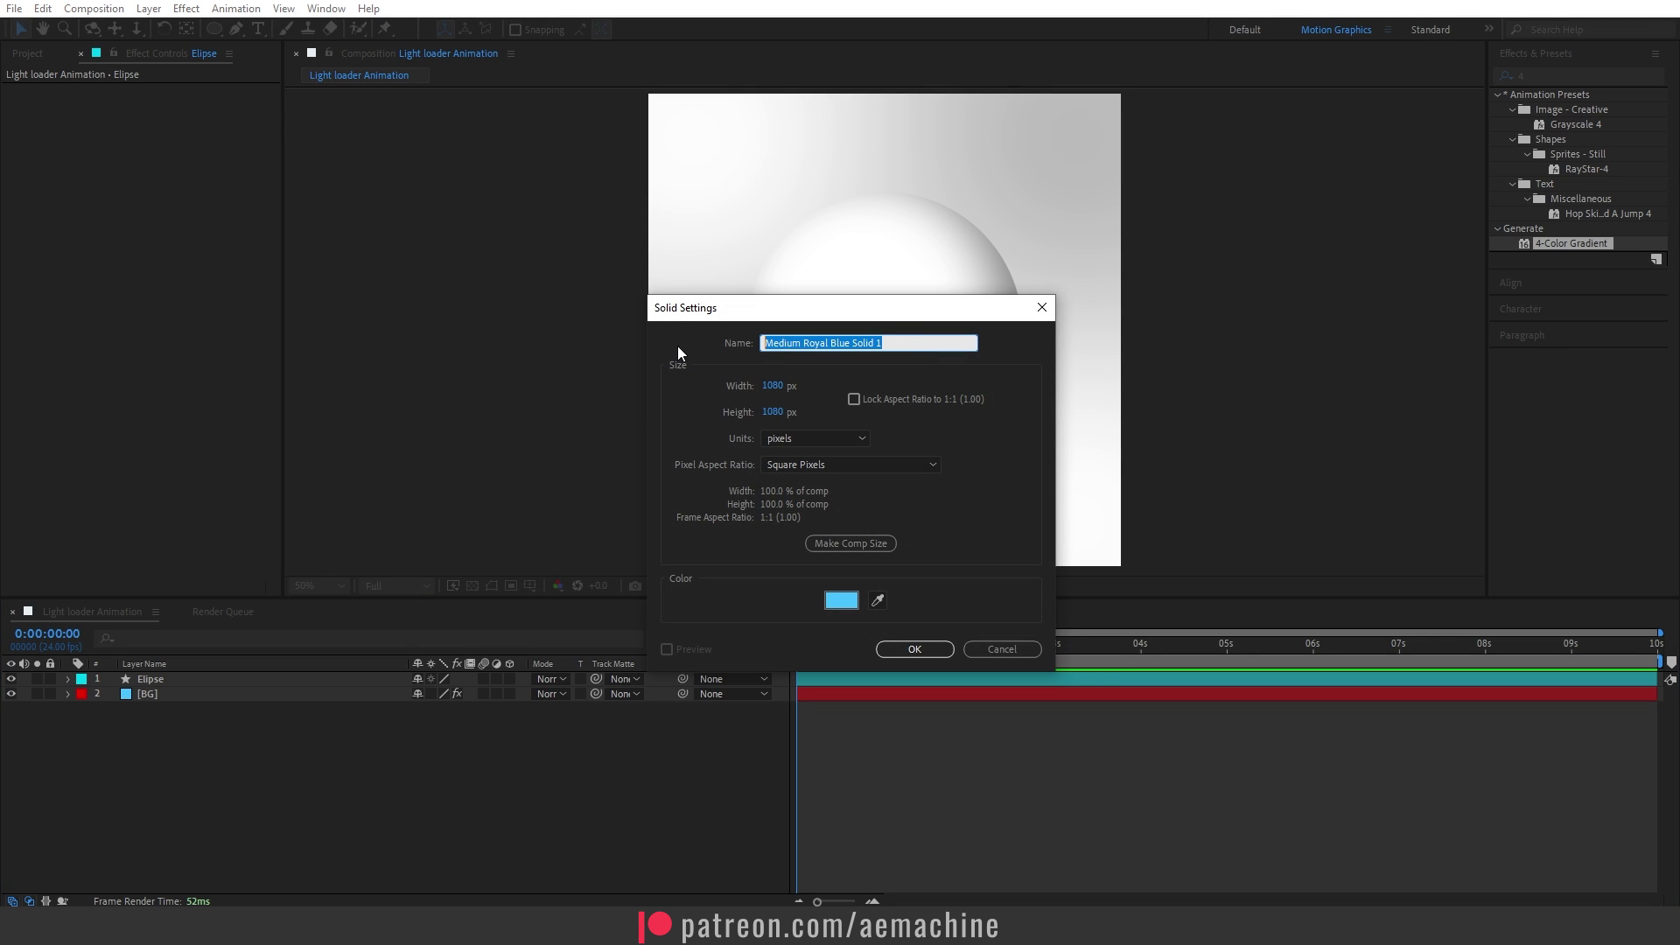
type("Sa")
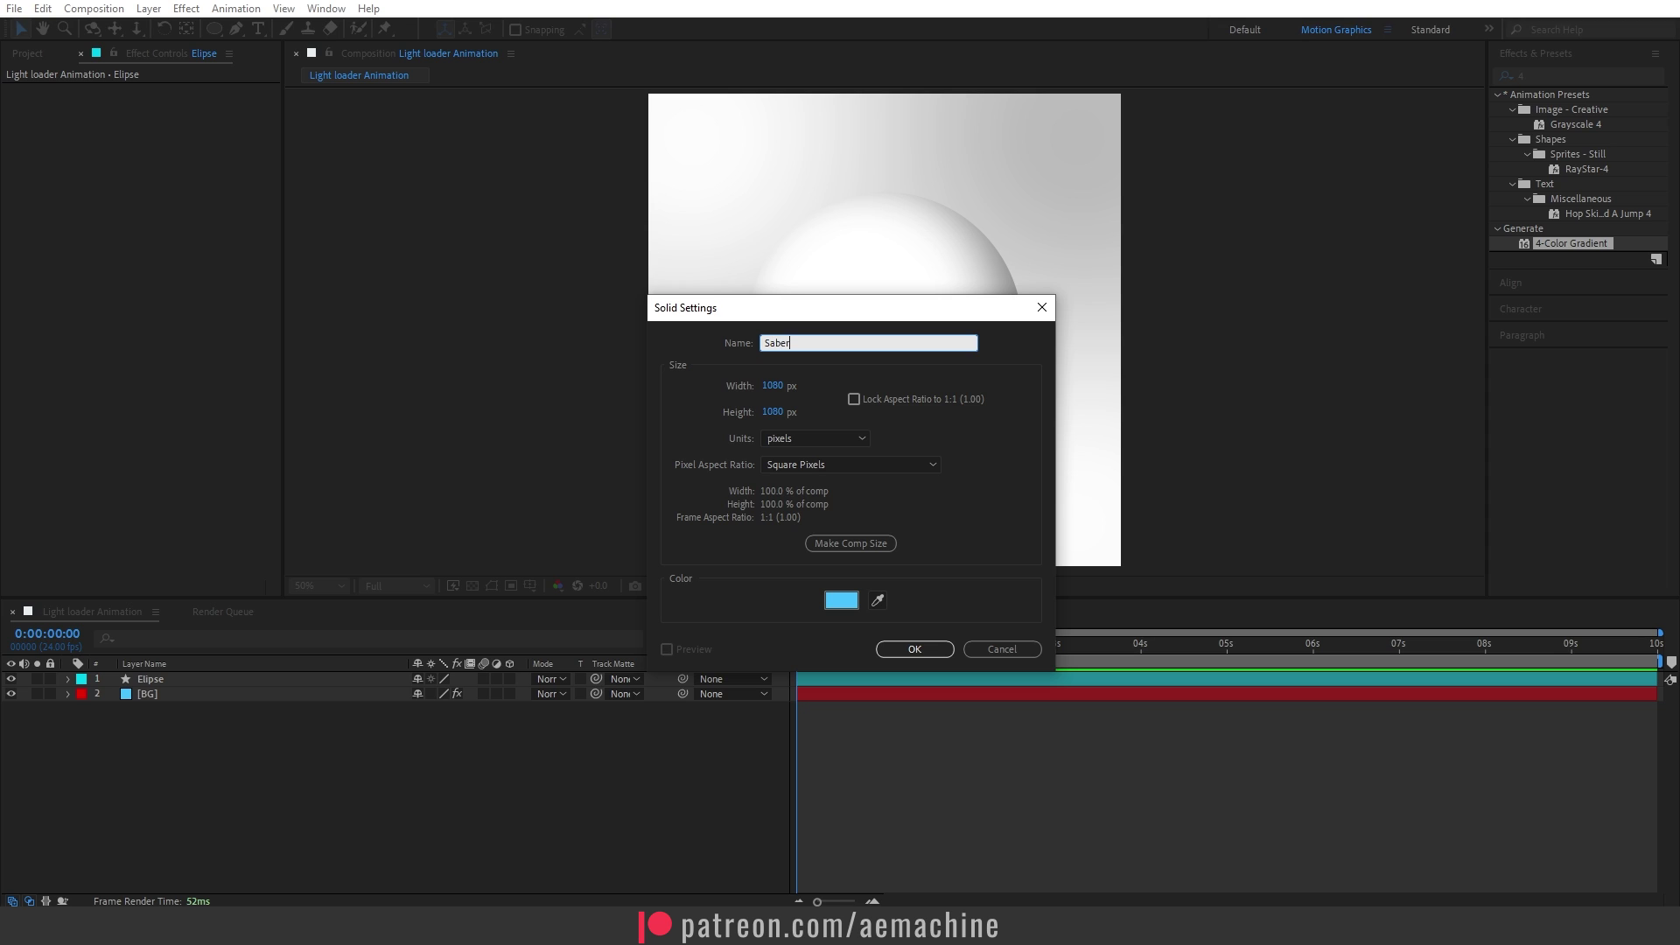
type("ber")
left_click(905, 652)
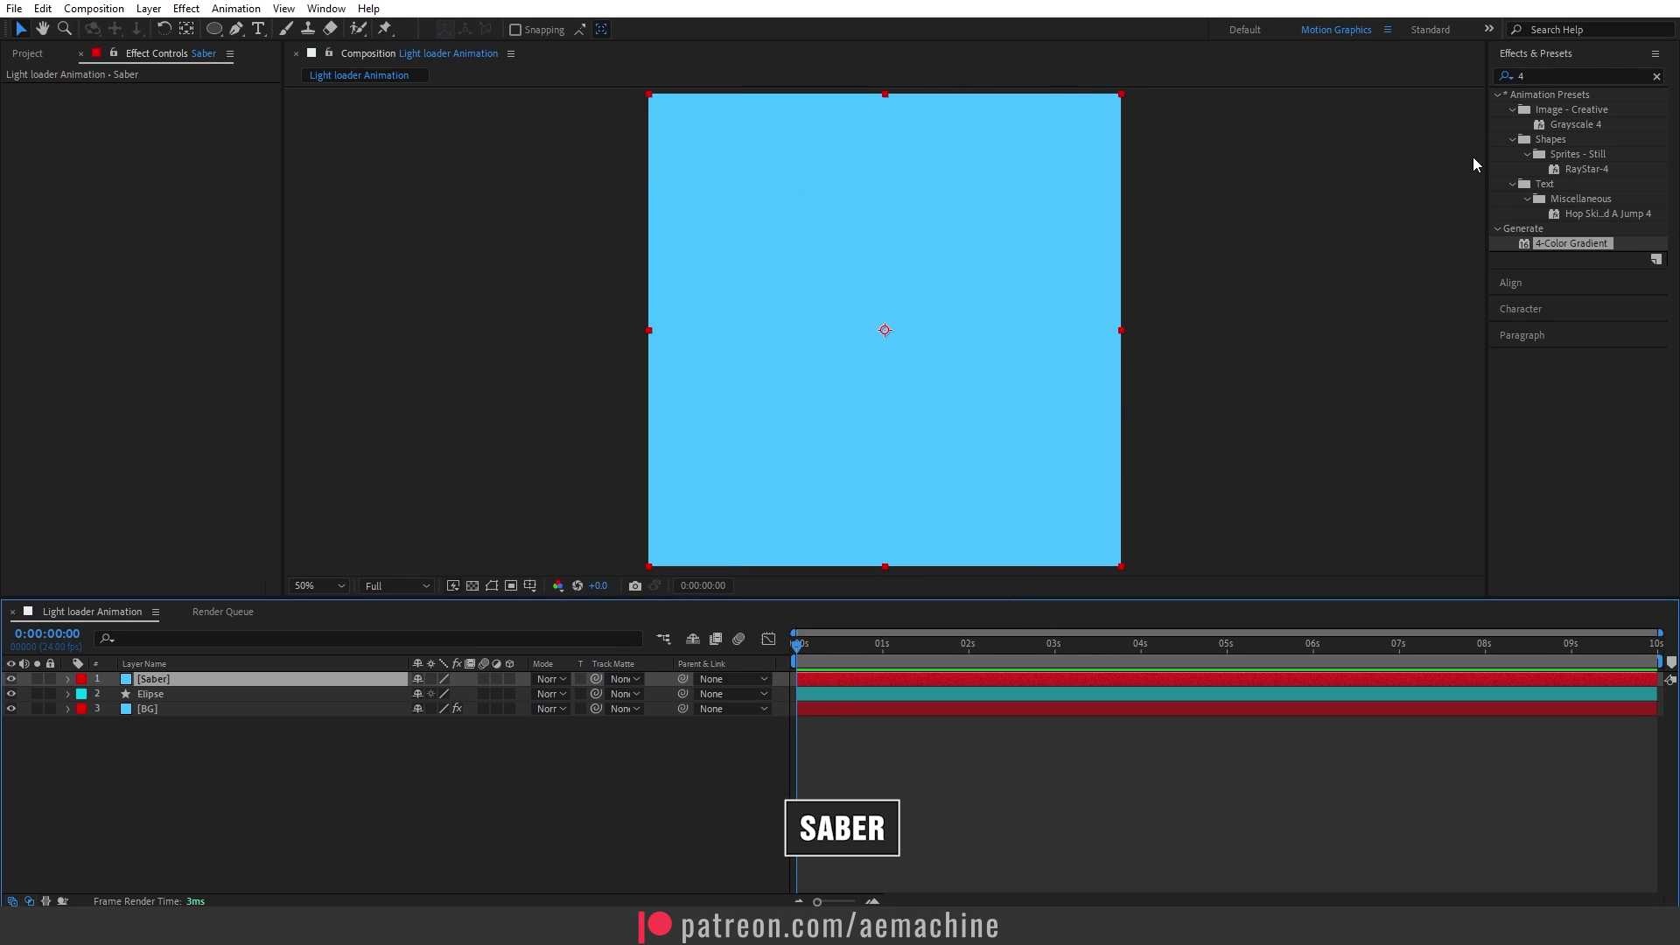
Step: Find the Video Copilot Saber effect and apply it to the Saber solid
left_click(1562, 77)
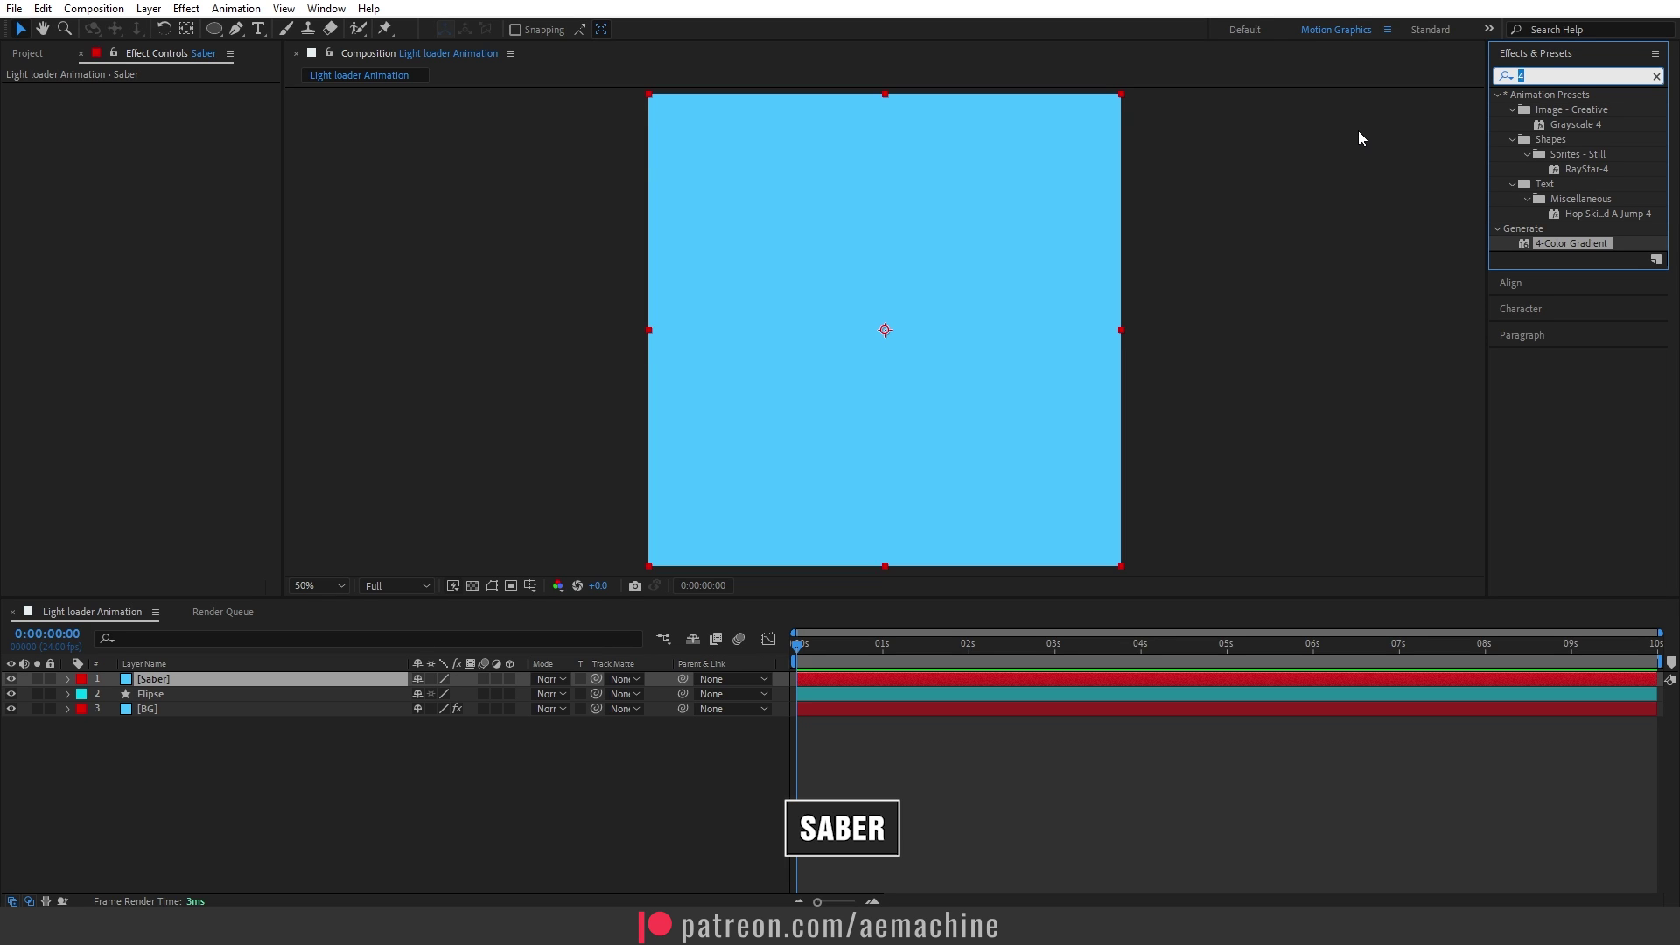
type("saber")
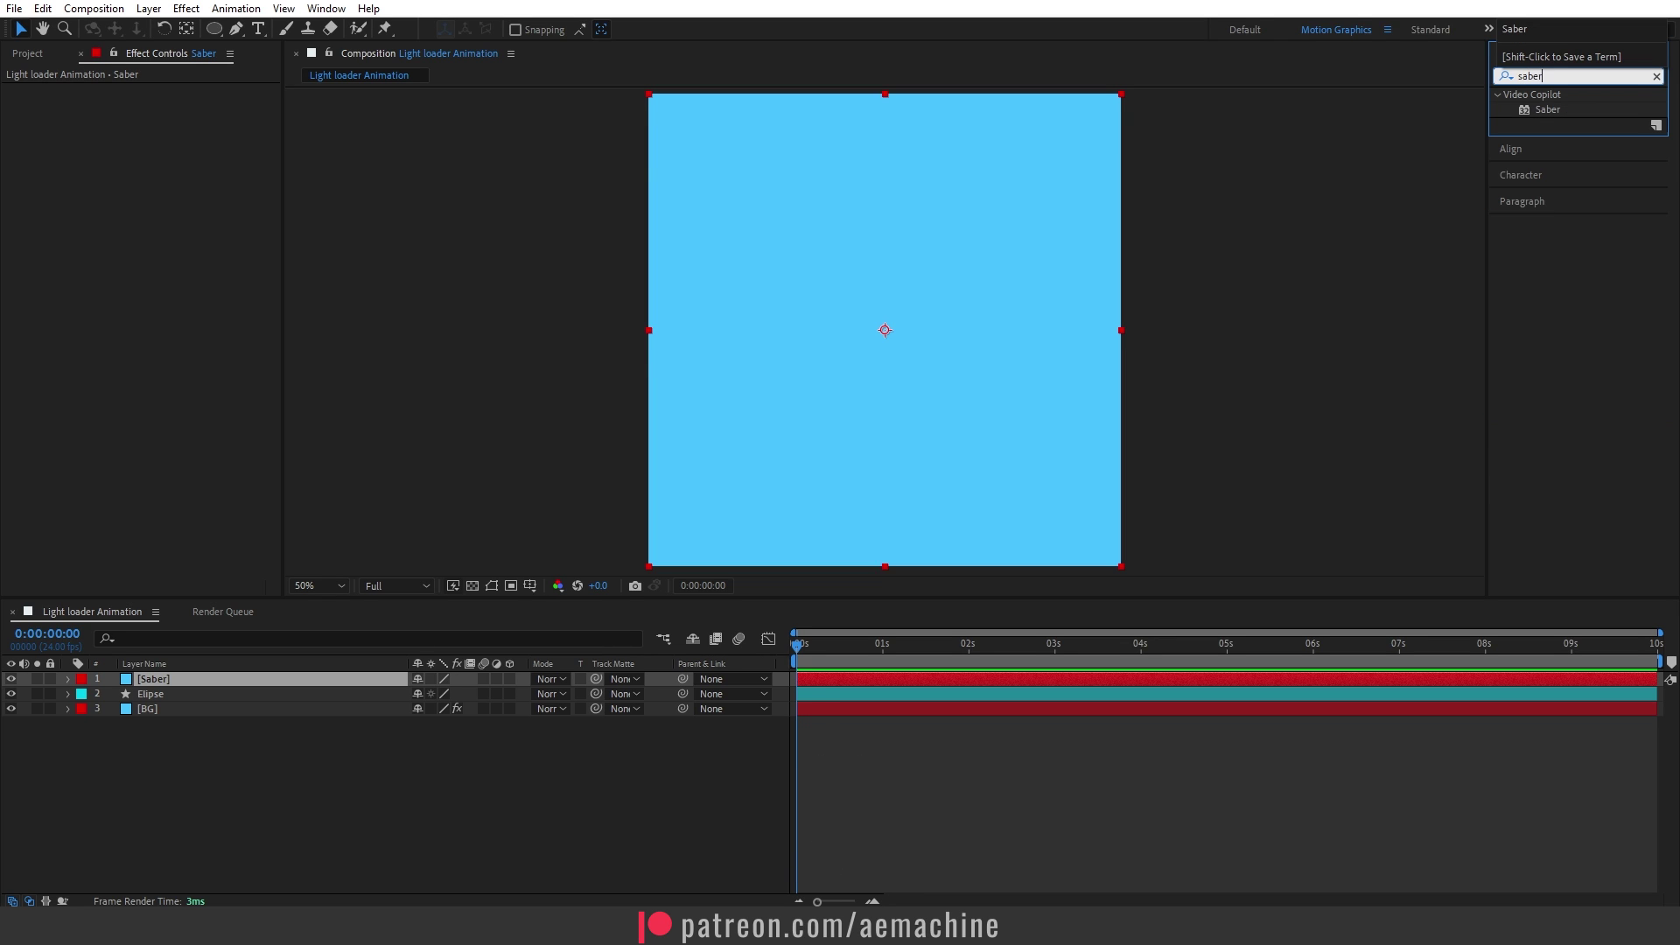
left_click(1545, 110)
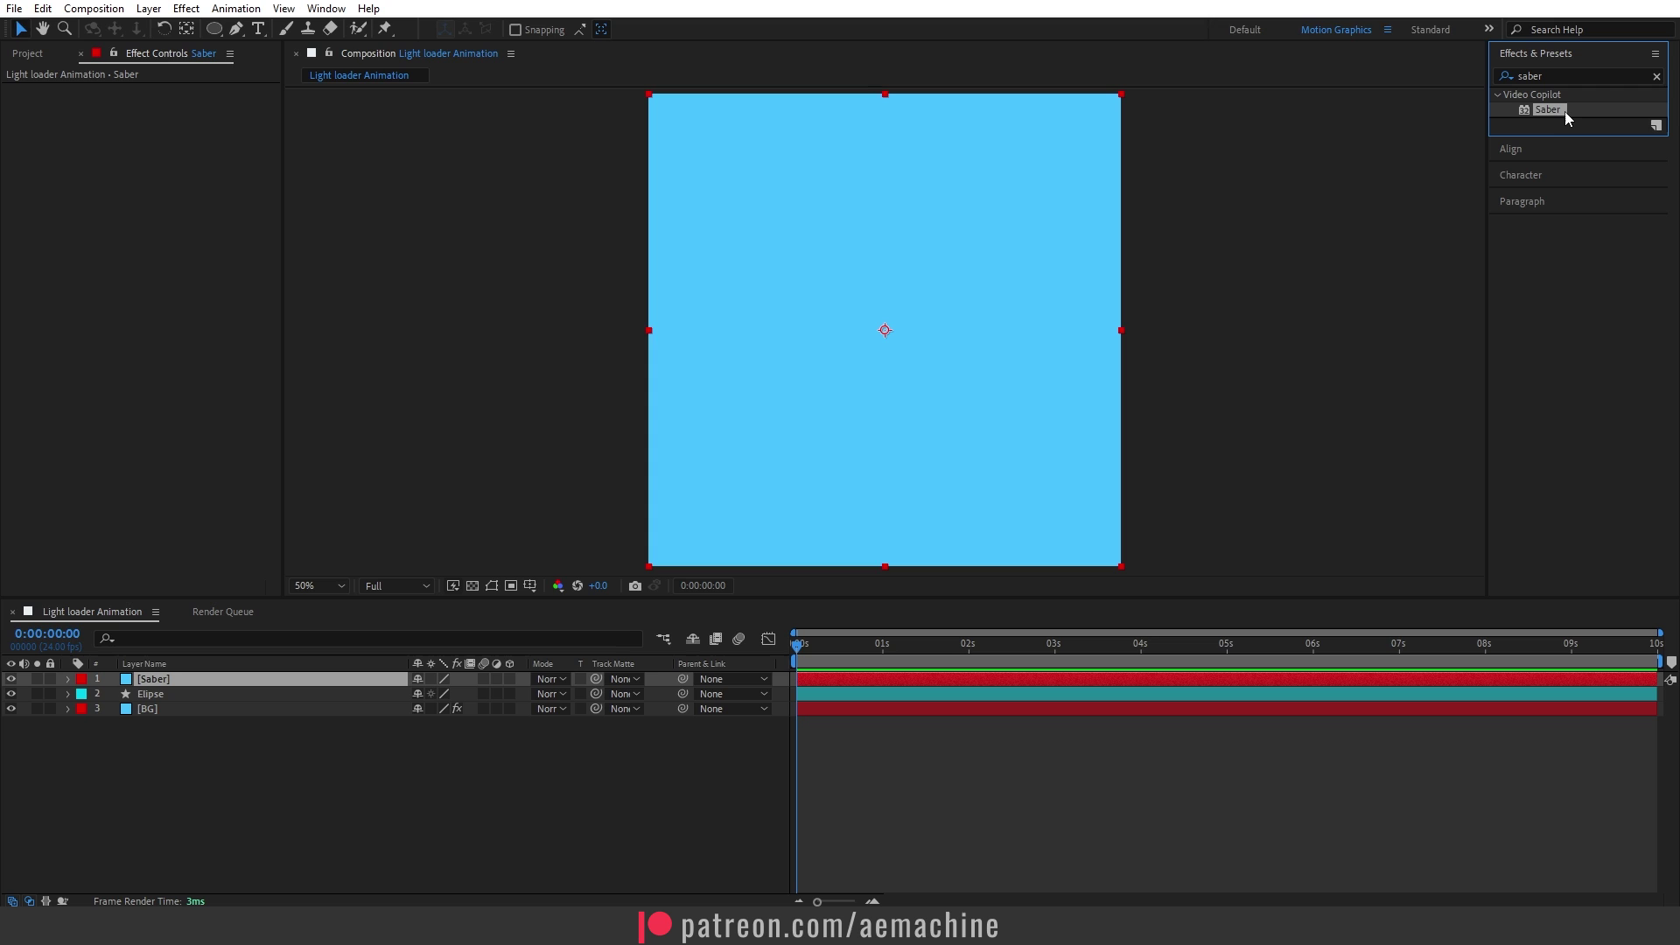
left_click_drag(1554, 109, 240, 686)
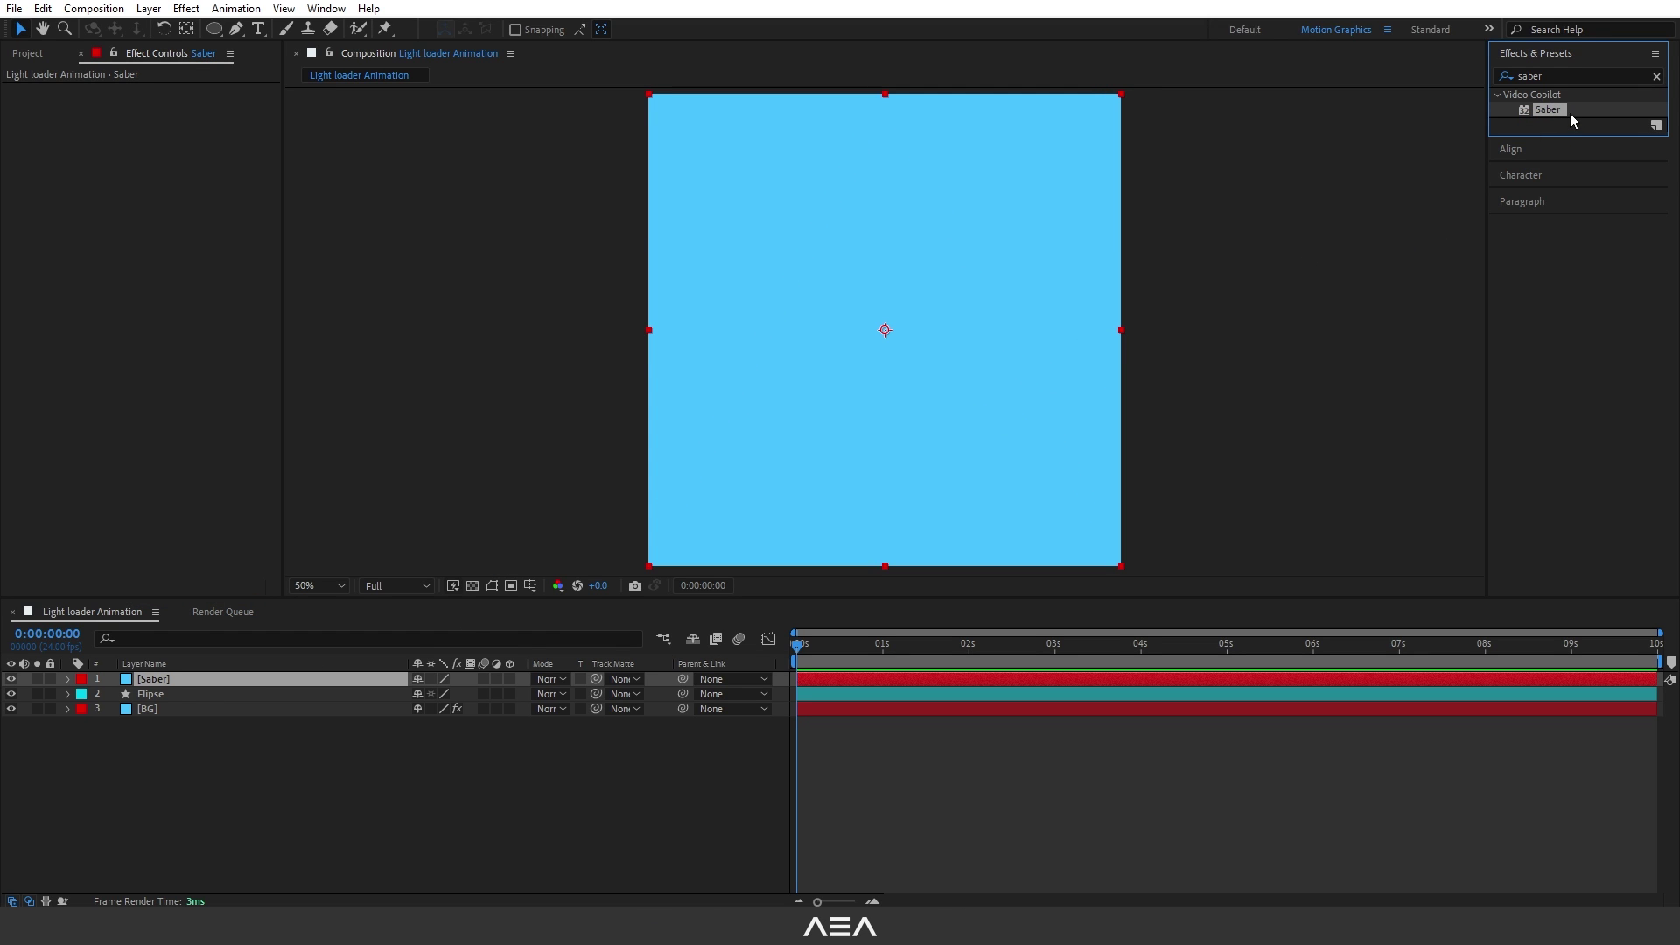
double_click(1545, 109)
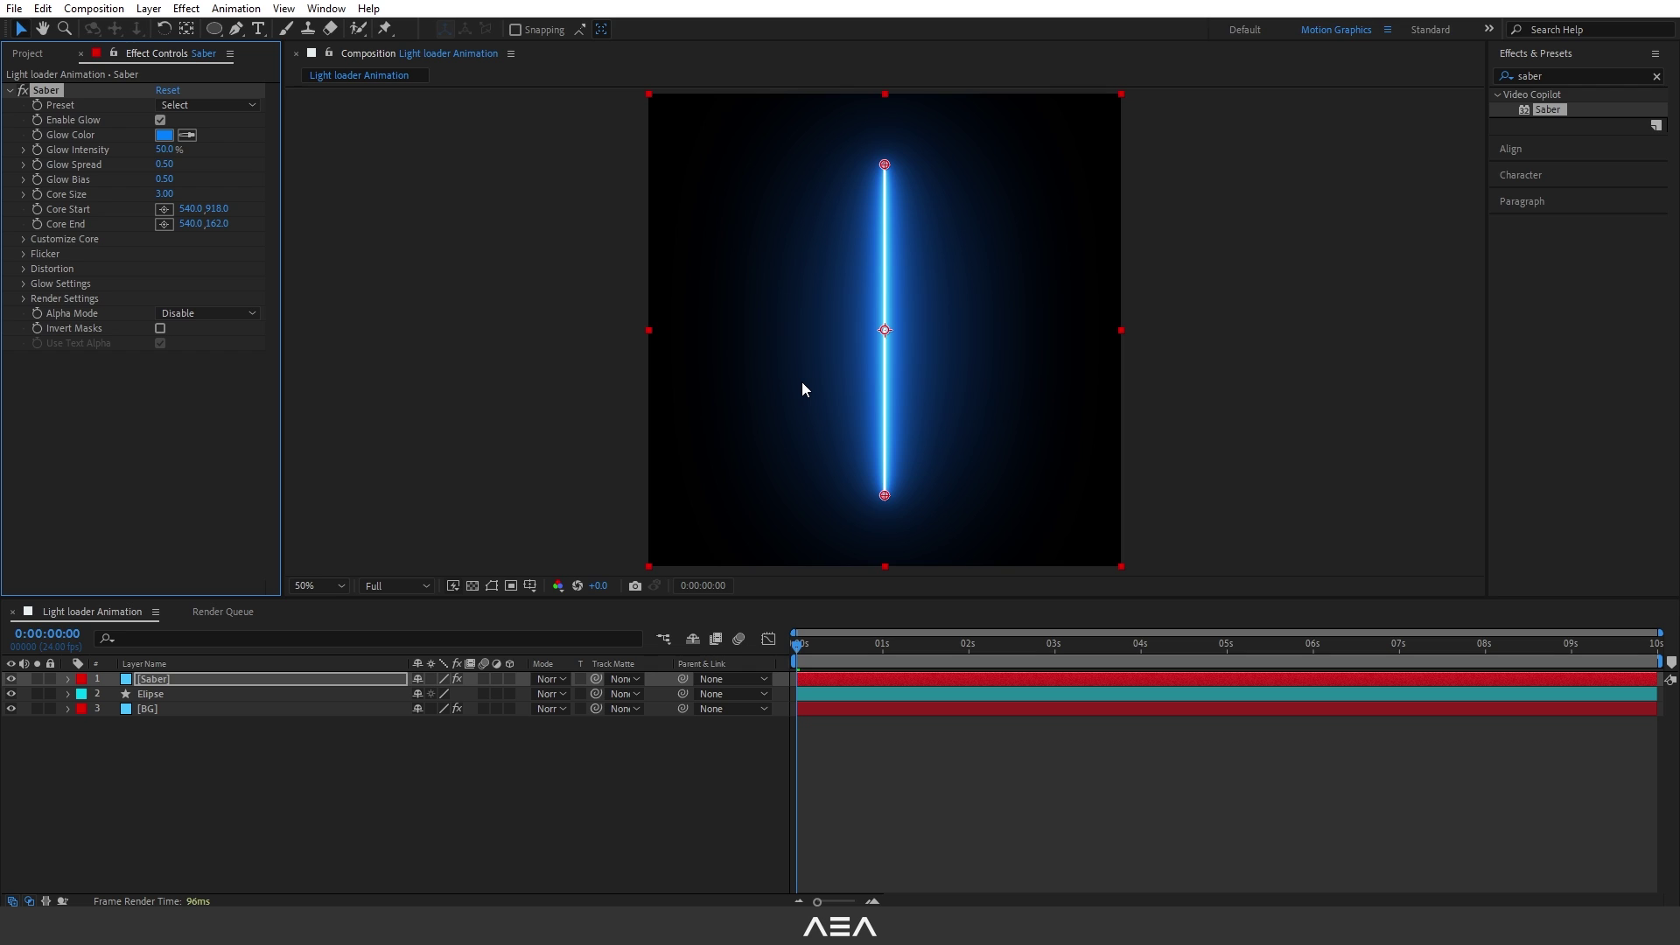
Step: Set the Saber layer's blending mode to Screen and hide the layer
left_click(537, 679)
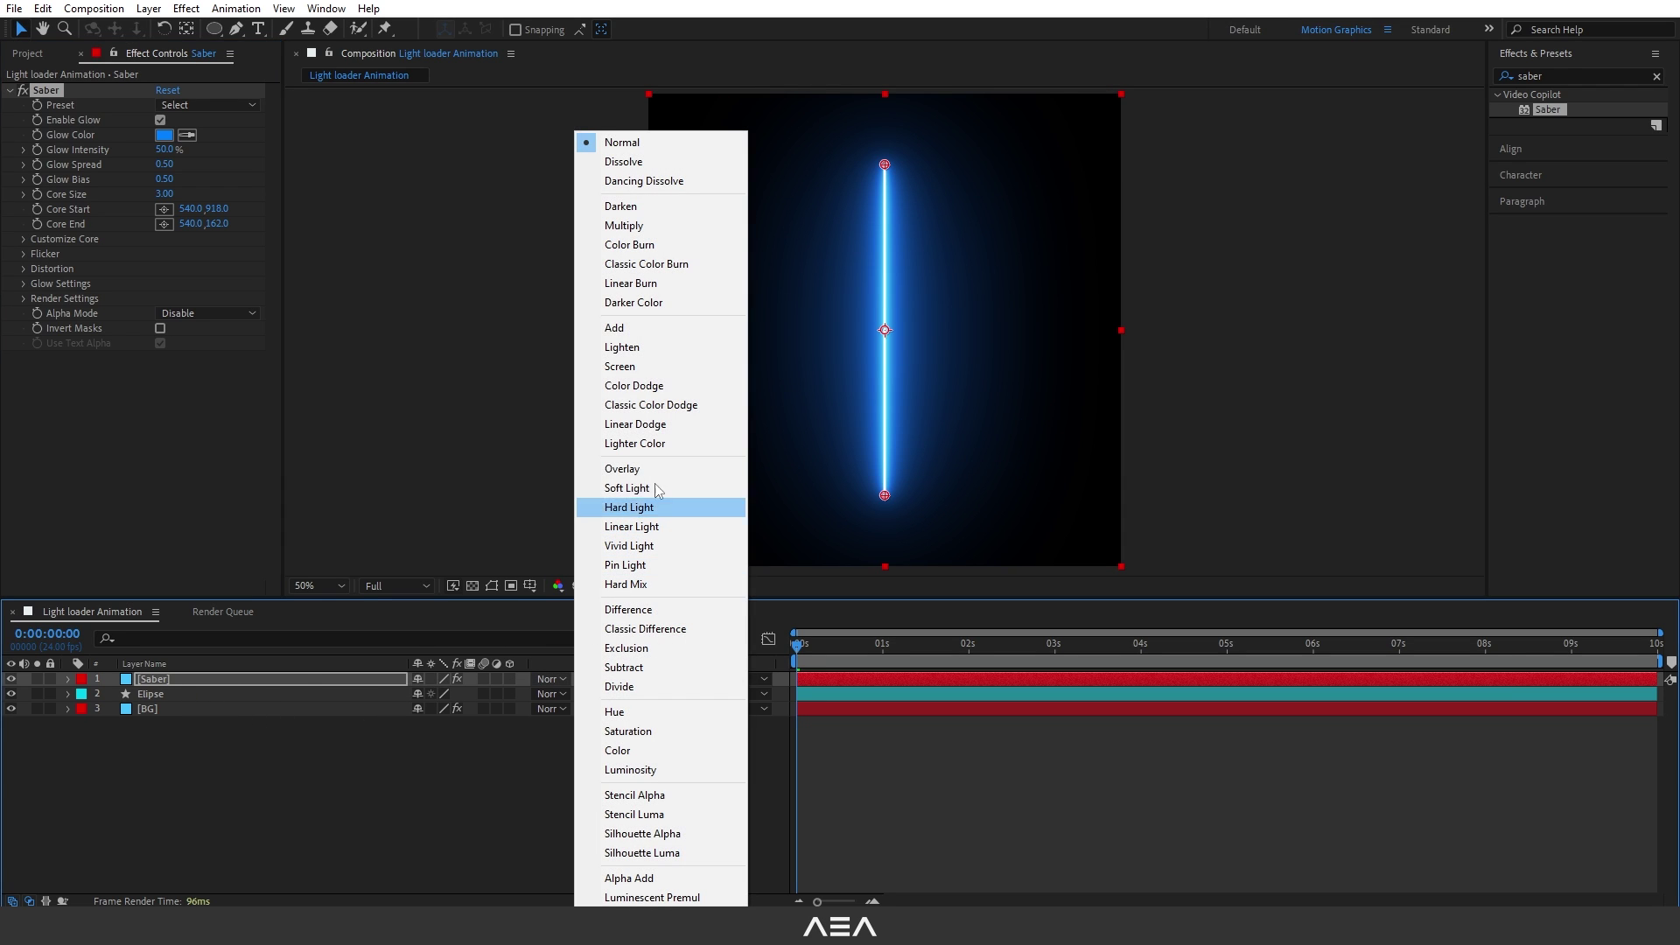
left_click(675, 366)
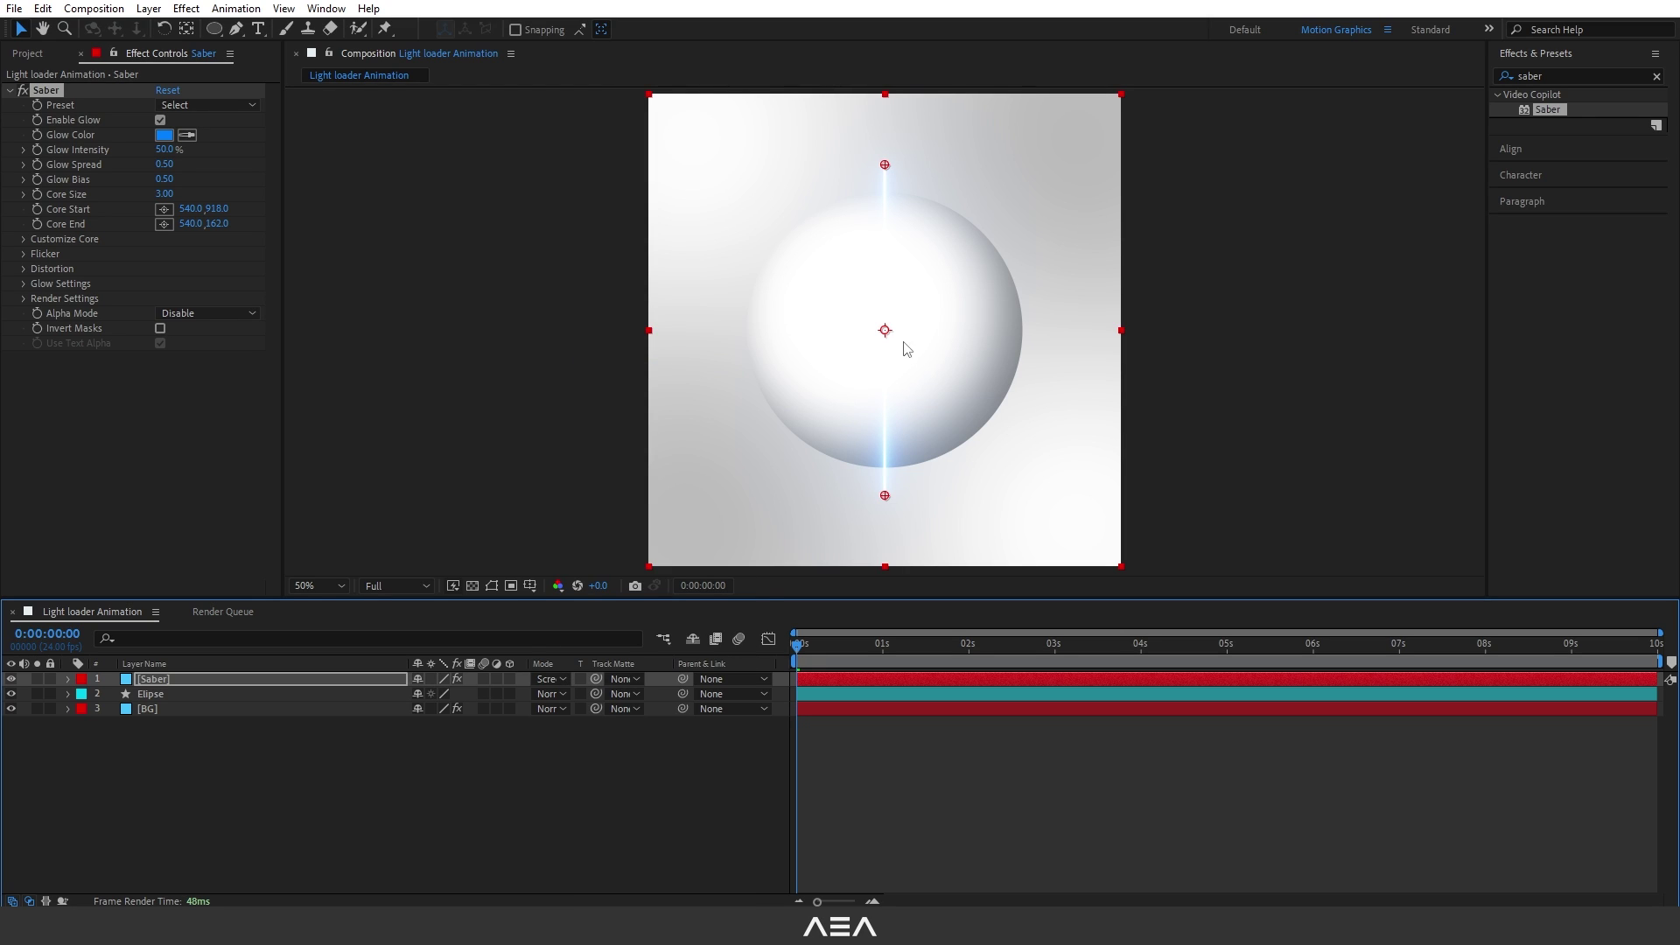
left_click(182, 678)
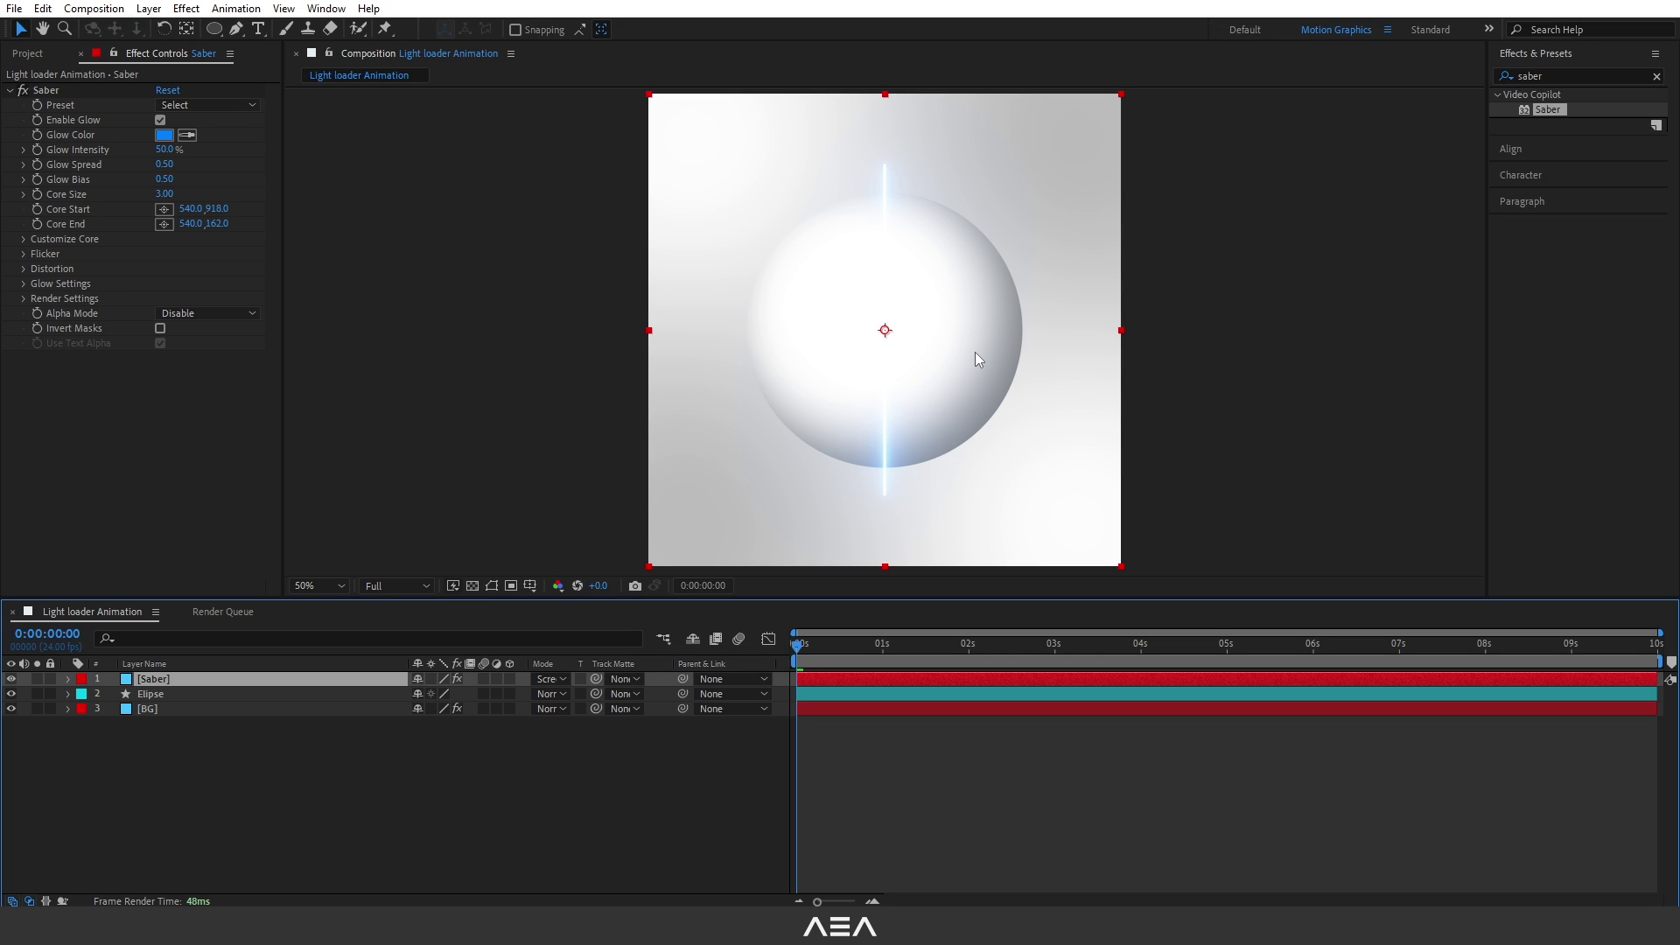
left_click(10, 680)
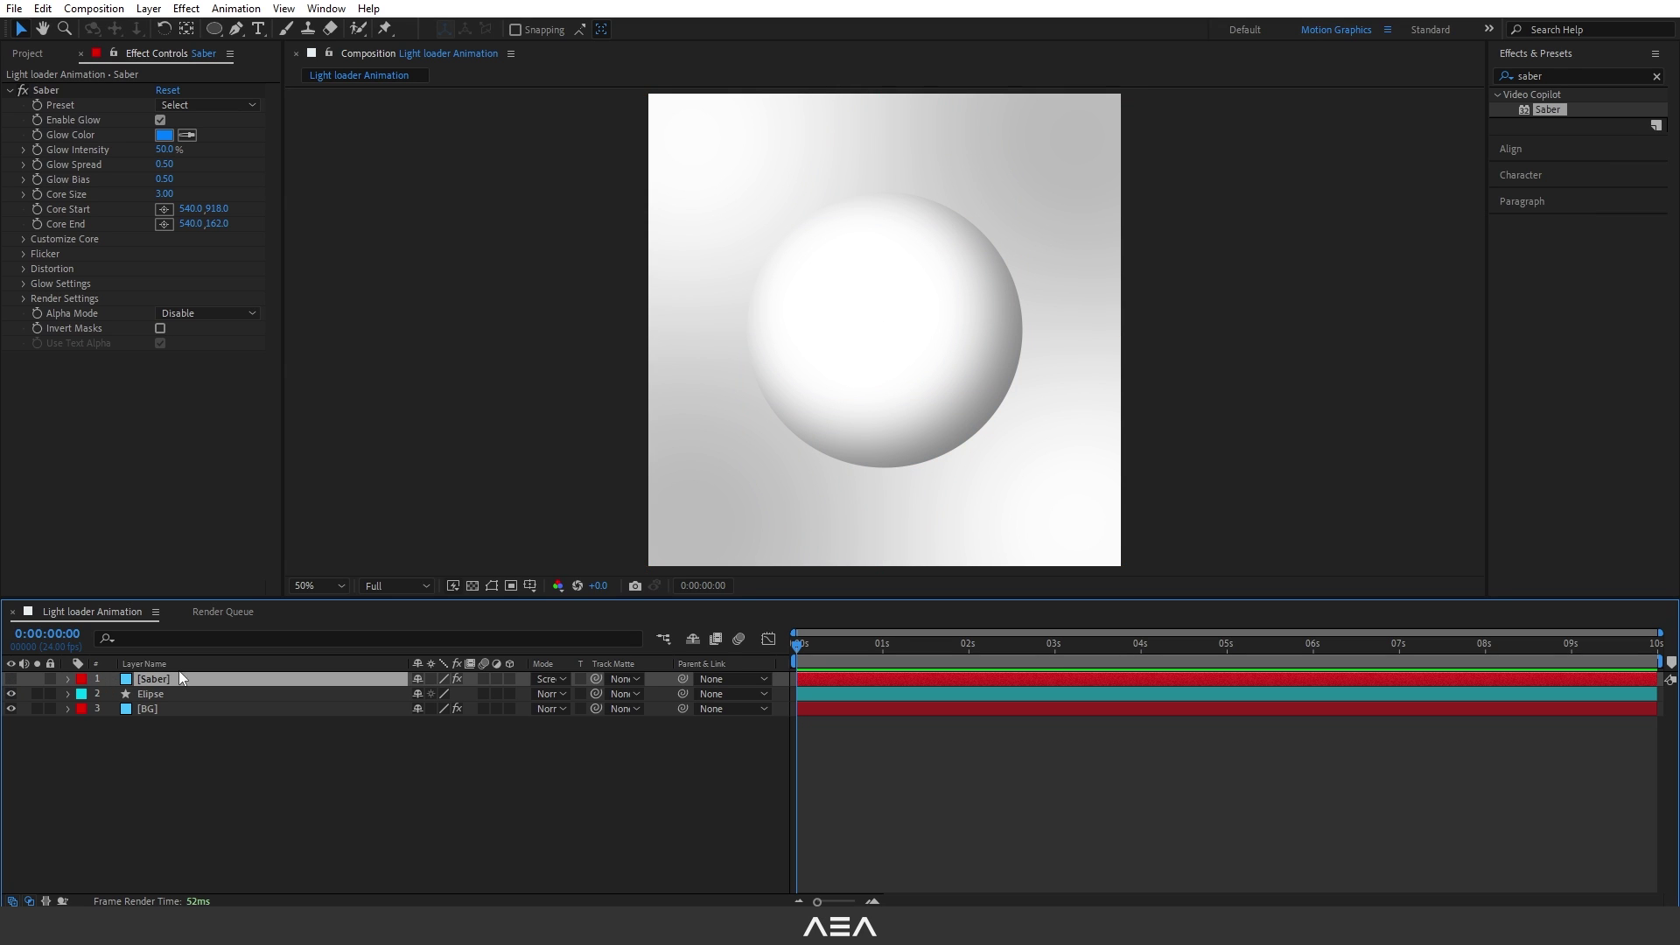
Step: Draw a circular mask with the Ellipse tool over the white sphere on the Saber layer
left_click(215, 30)
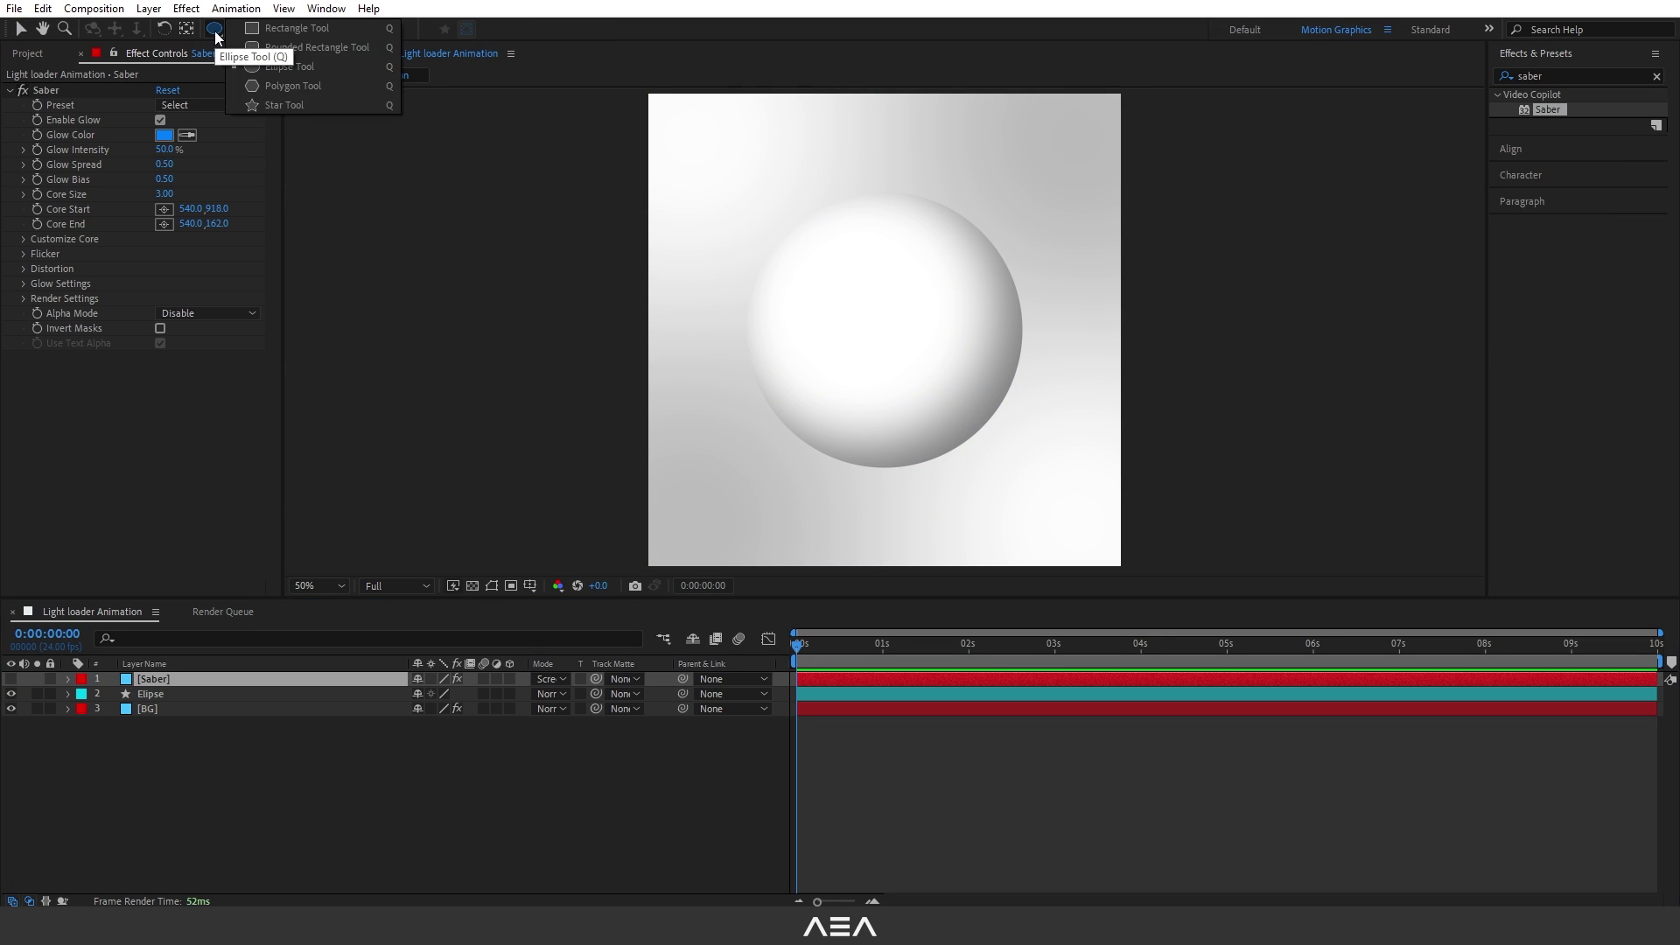
left_click(289, 67)
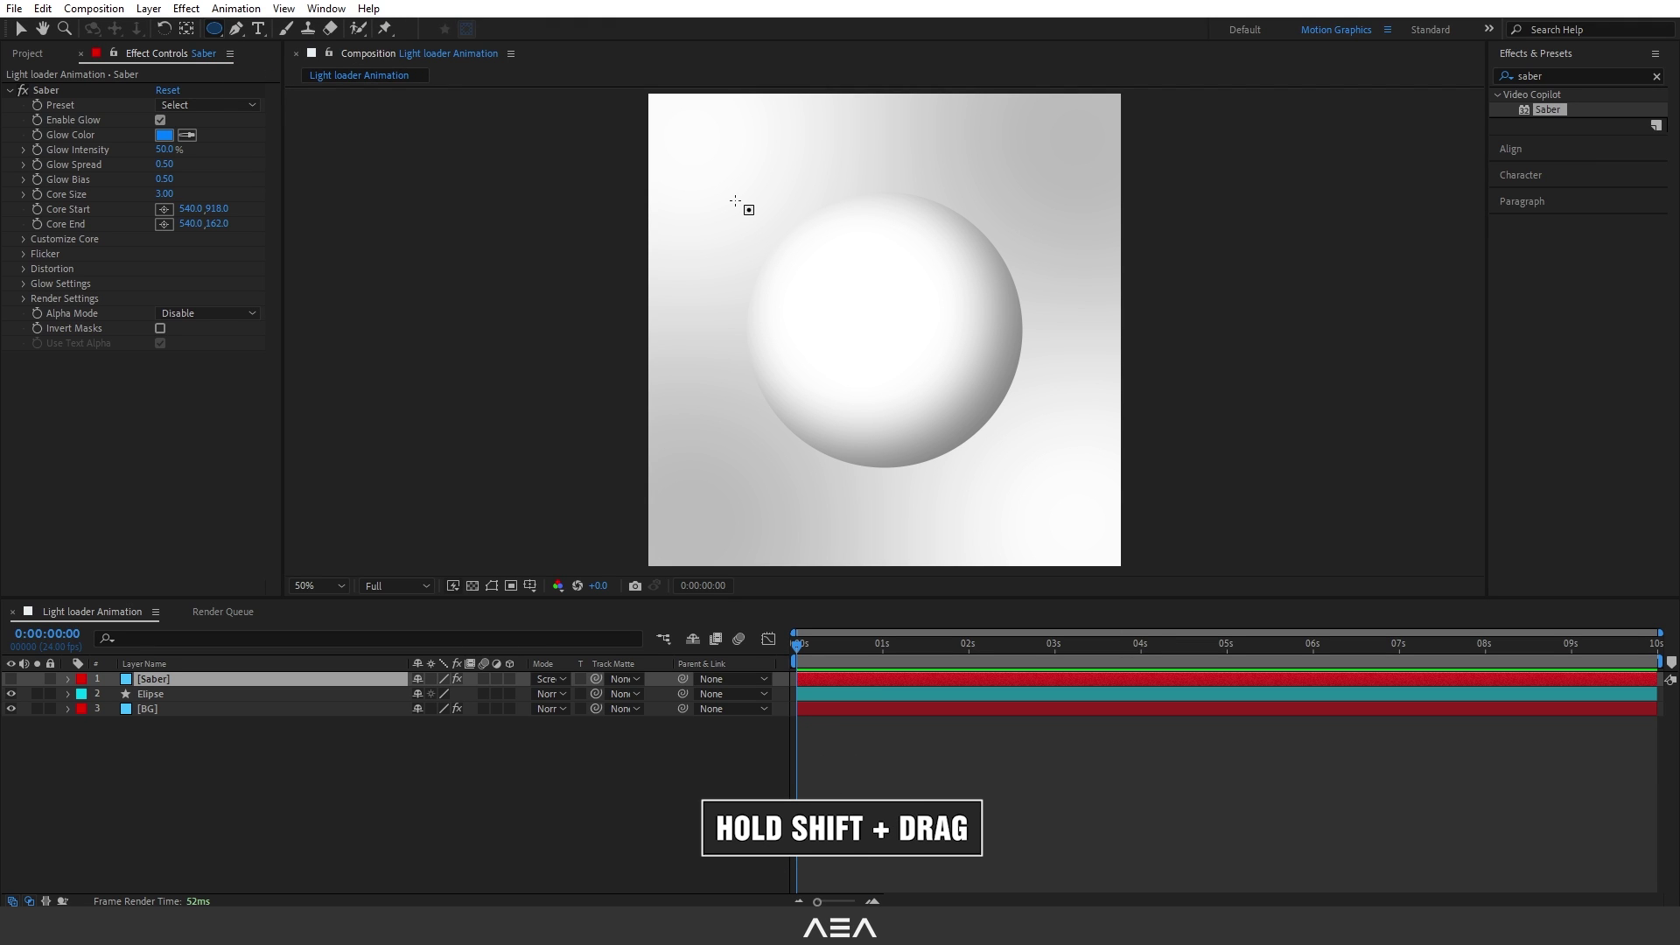
left_click_drag(734, 200, 935, 479)
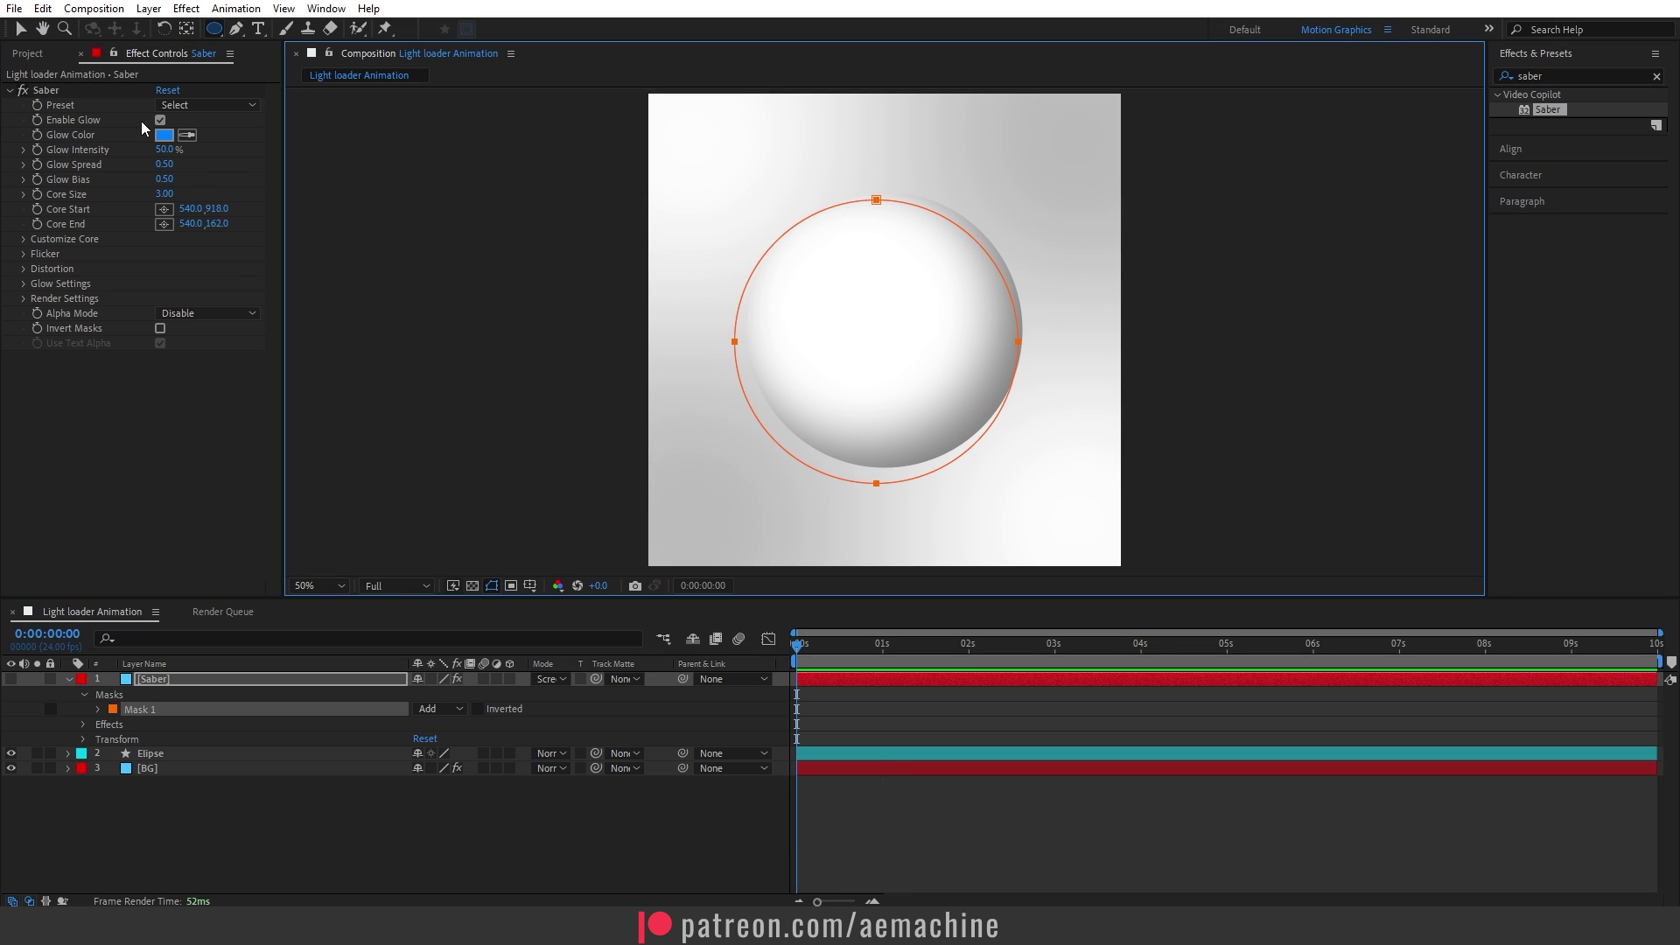
Step: Reposition and resize the Saber layer's circular mask so it fits closely around the white sphere's edge, then deselect it
left_click(20, 29)
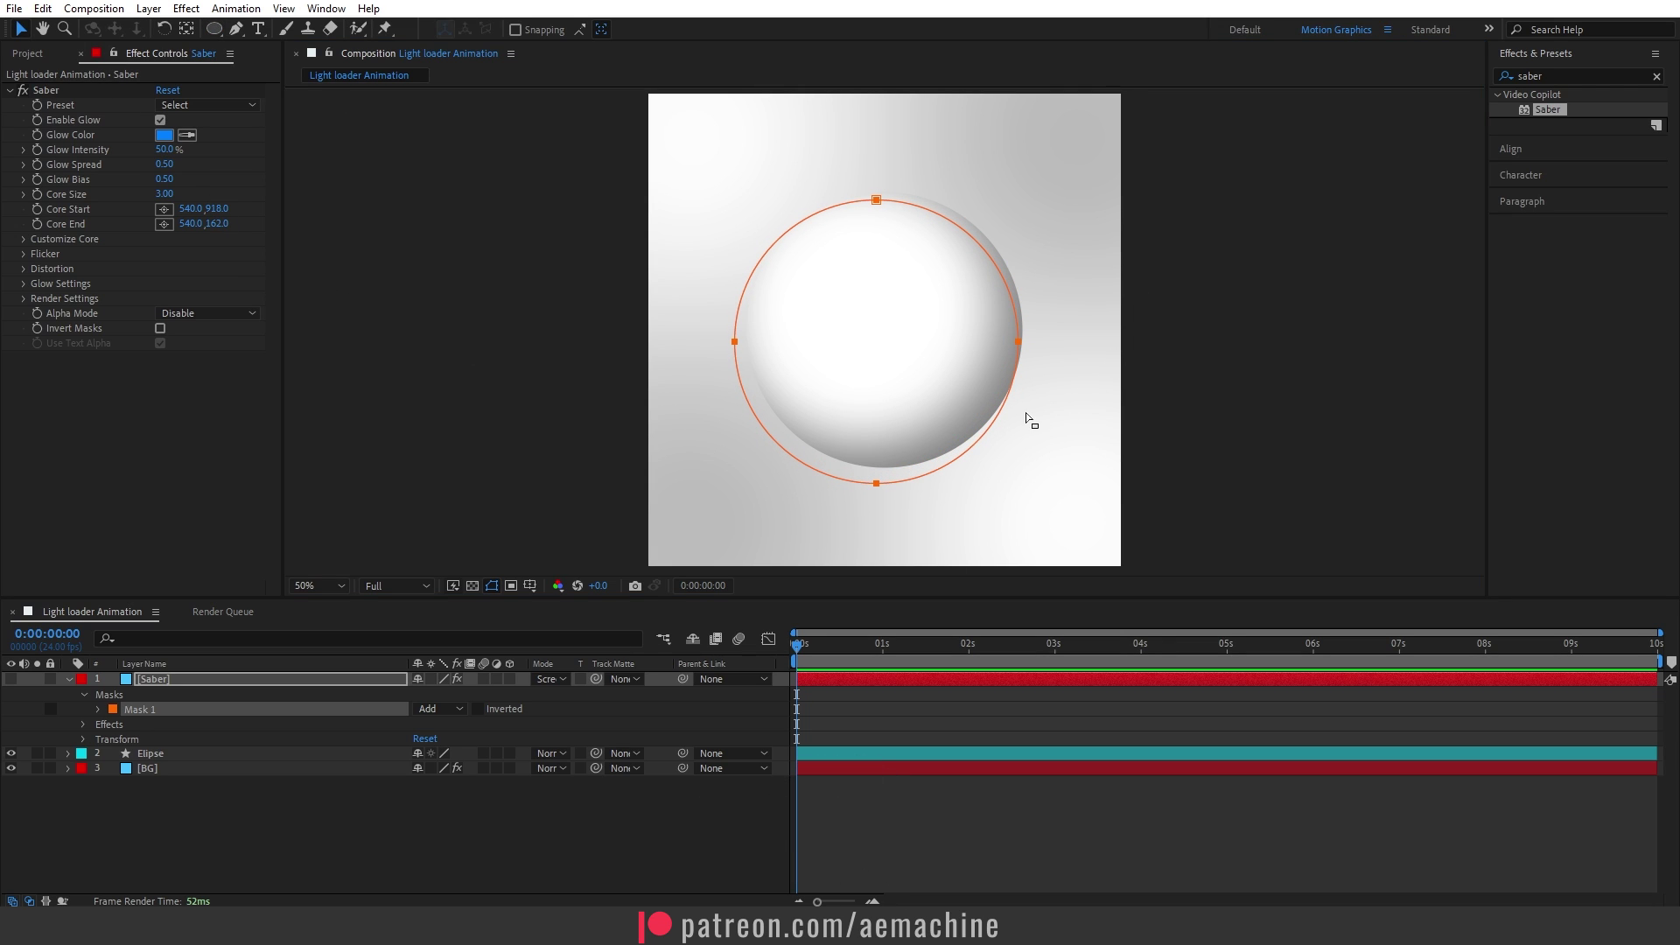
double_click(996, 419)
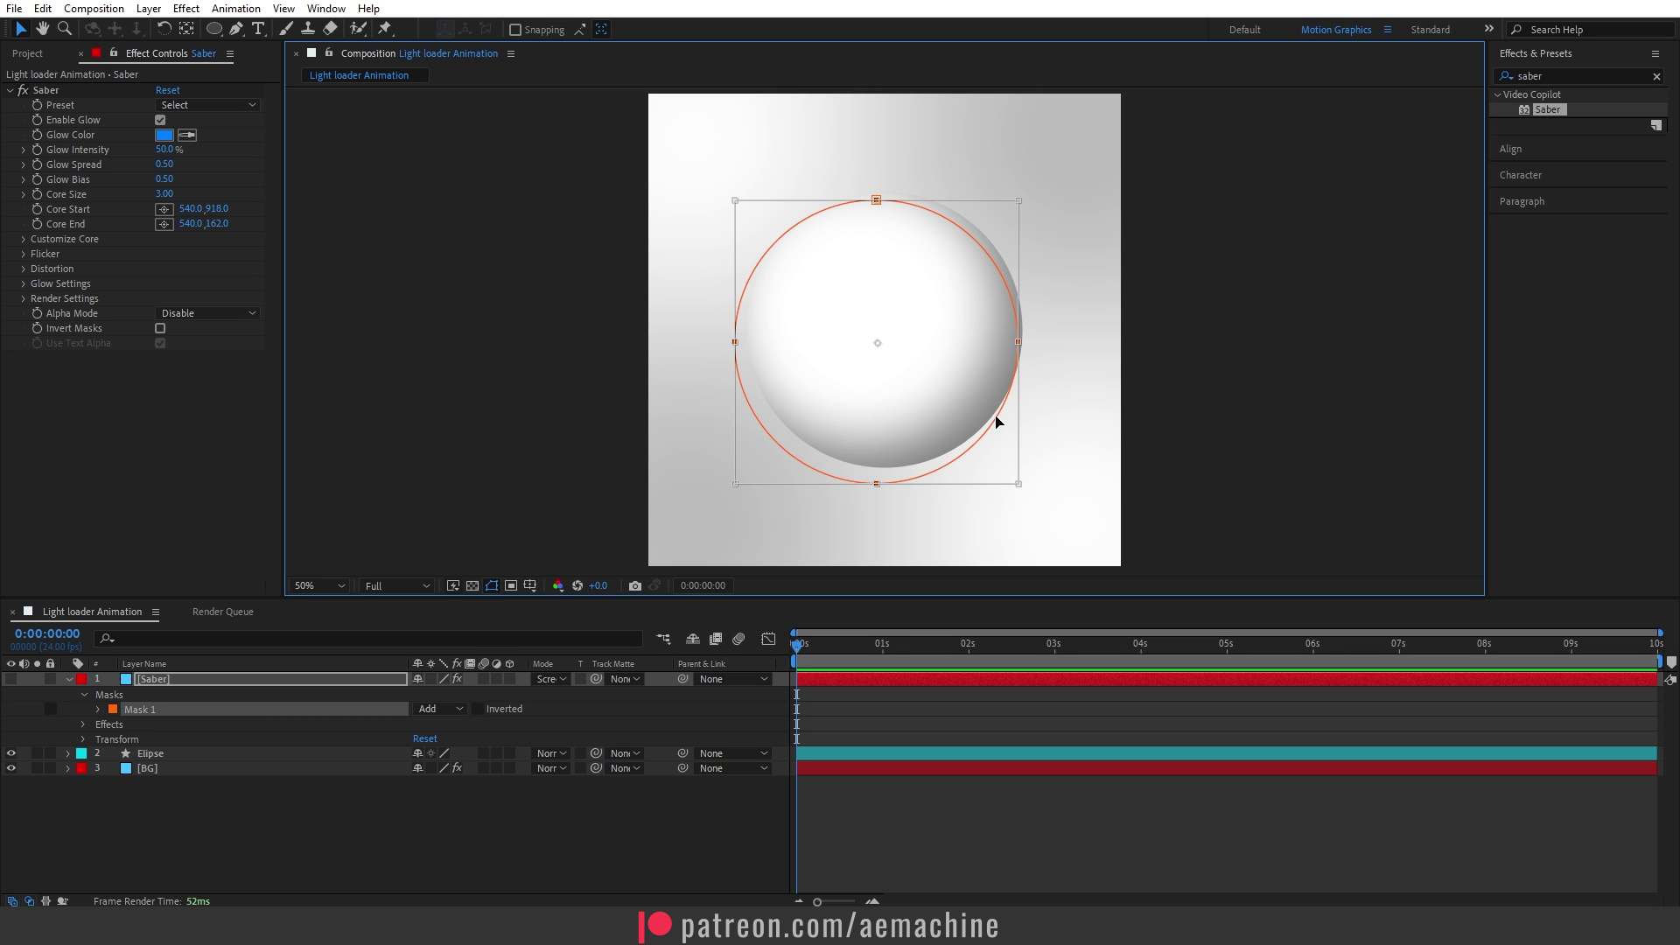
mouse_move(996, 420)
left_mouse_down()
mouse_move(1005, 375)
mouse_move(968, 395)
mouse_move(1004, 409)
left_mouse_up()
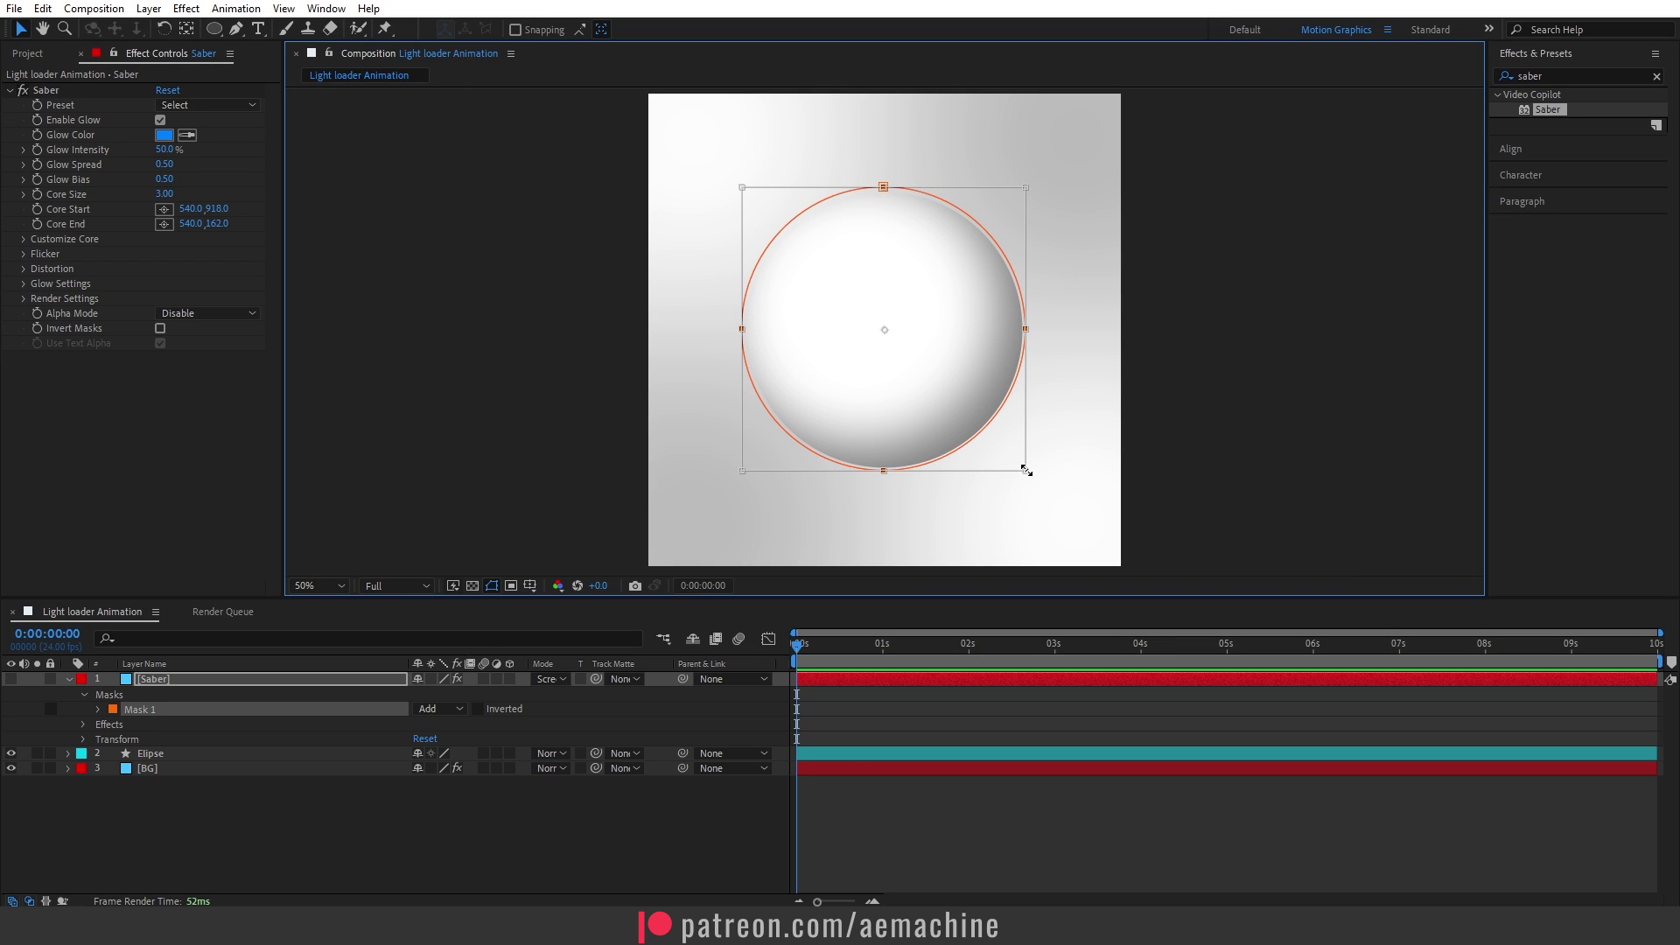
mouse_move(1022, 468)
left_mouse_down()
mouse_move(994, 446)
mouse_move(1033, 471)
left_mouse_up()
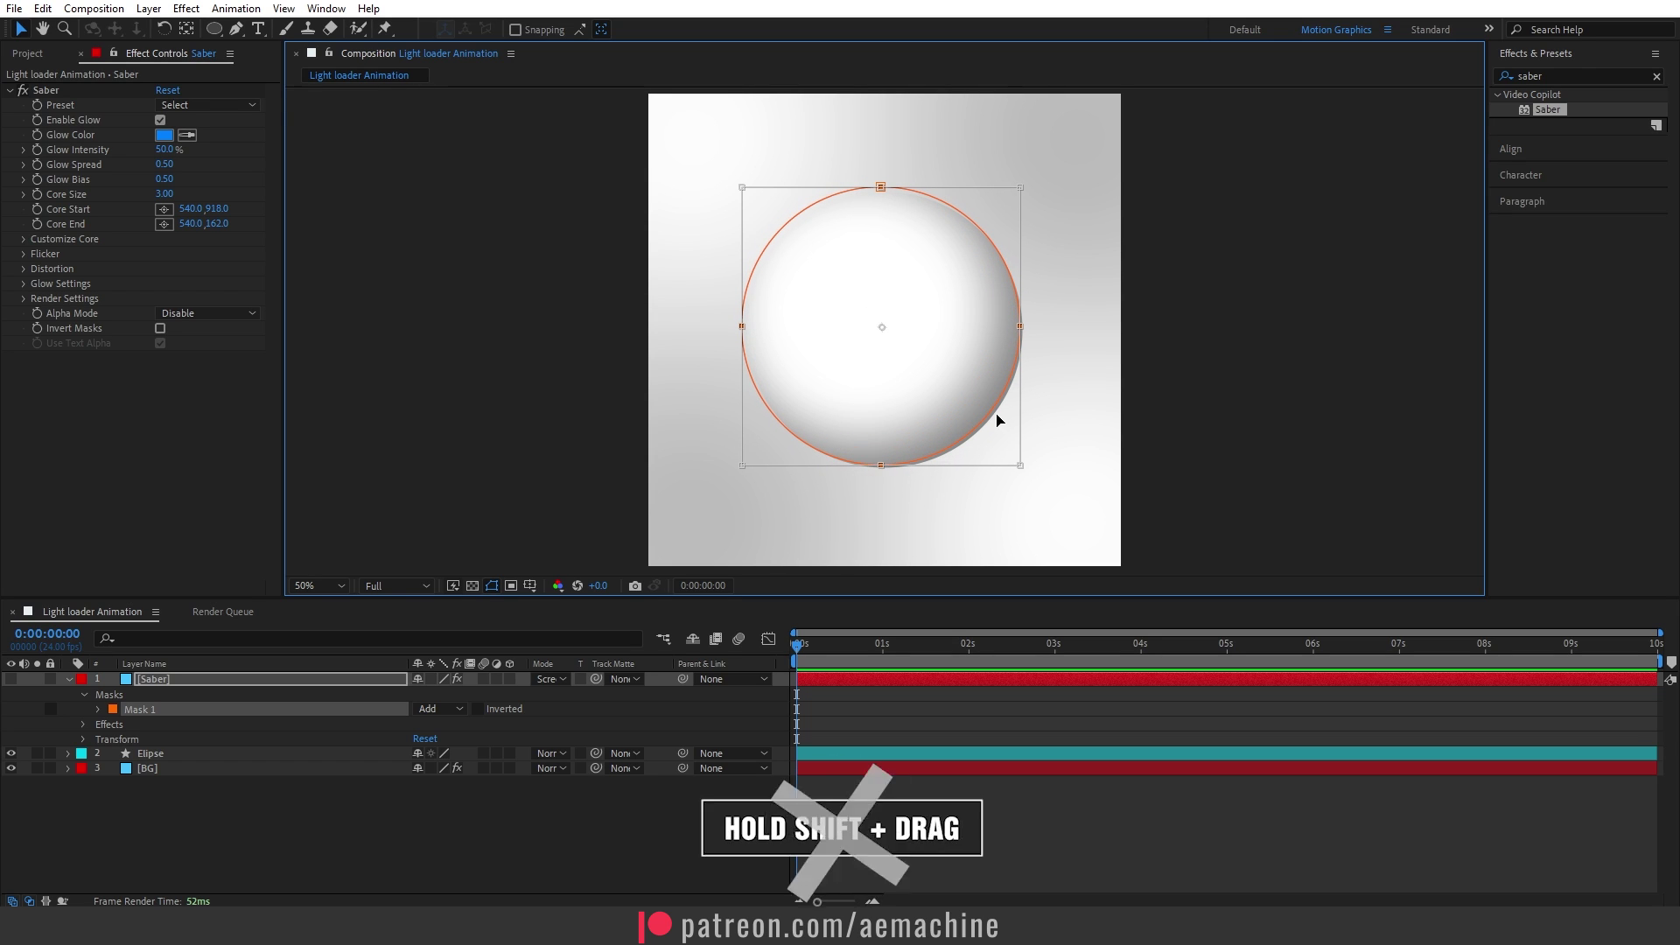
left_click_drag(989, 416, 992, 420)
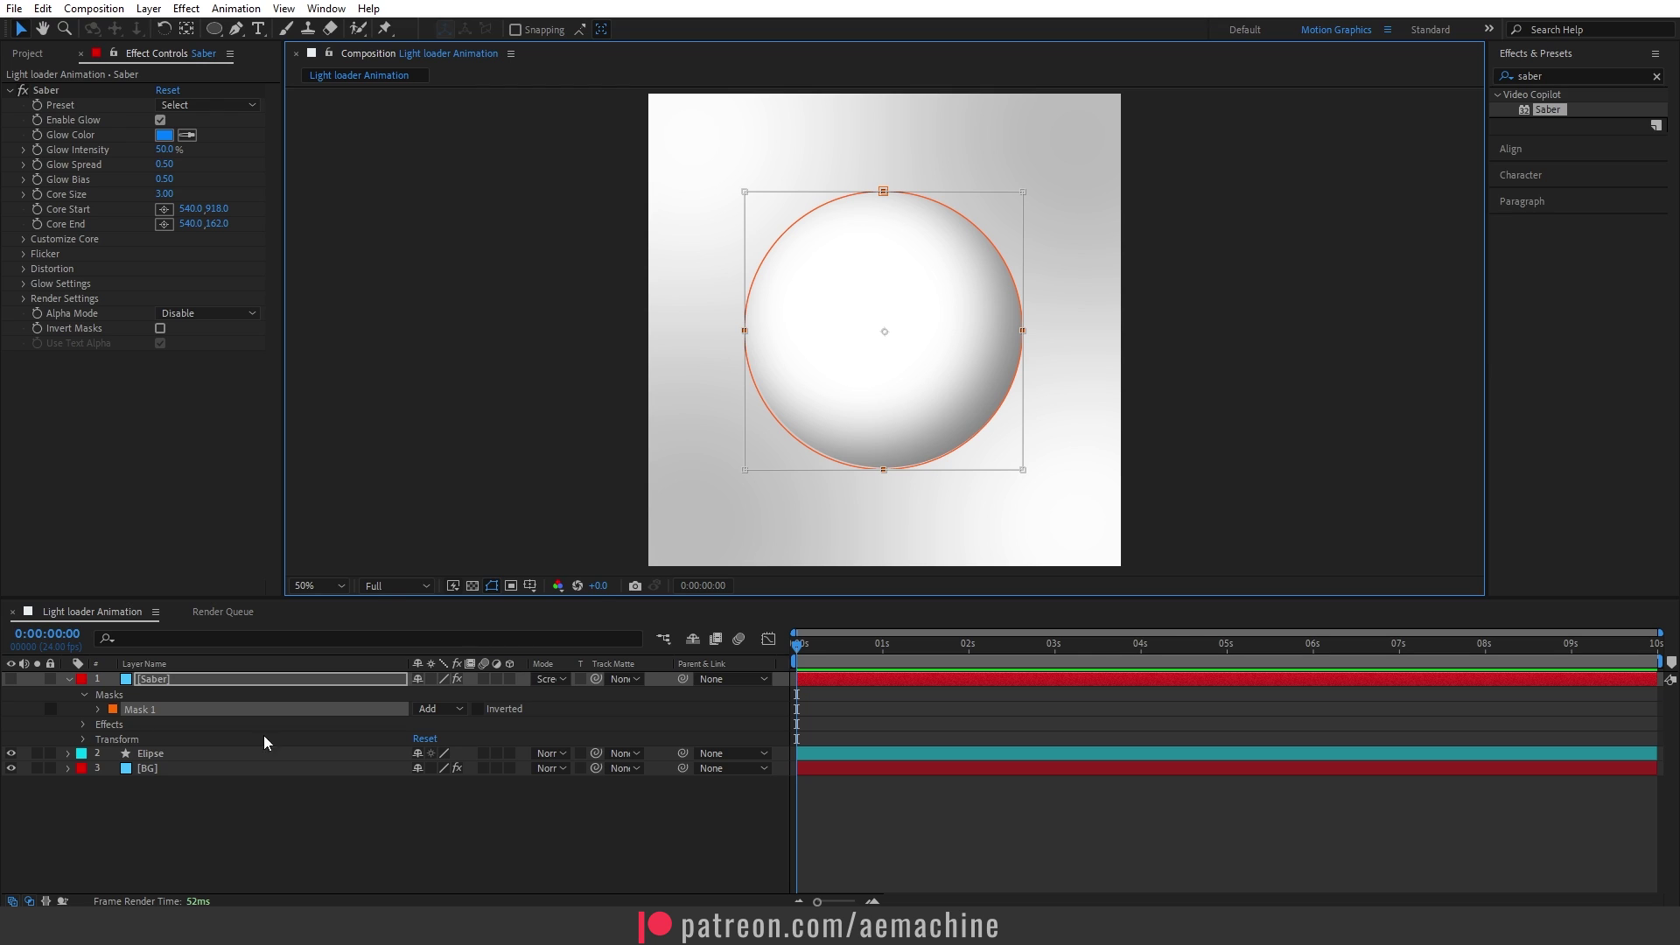
left_click(130, 814)
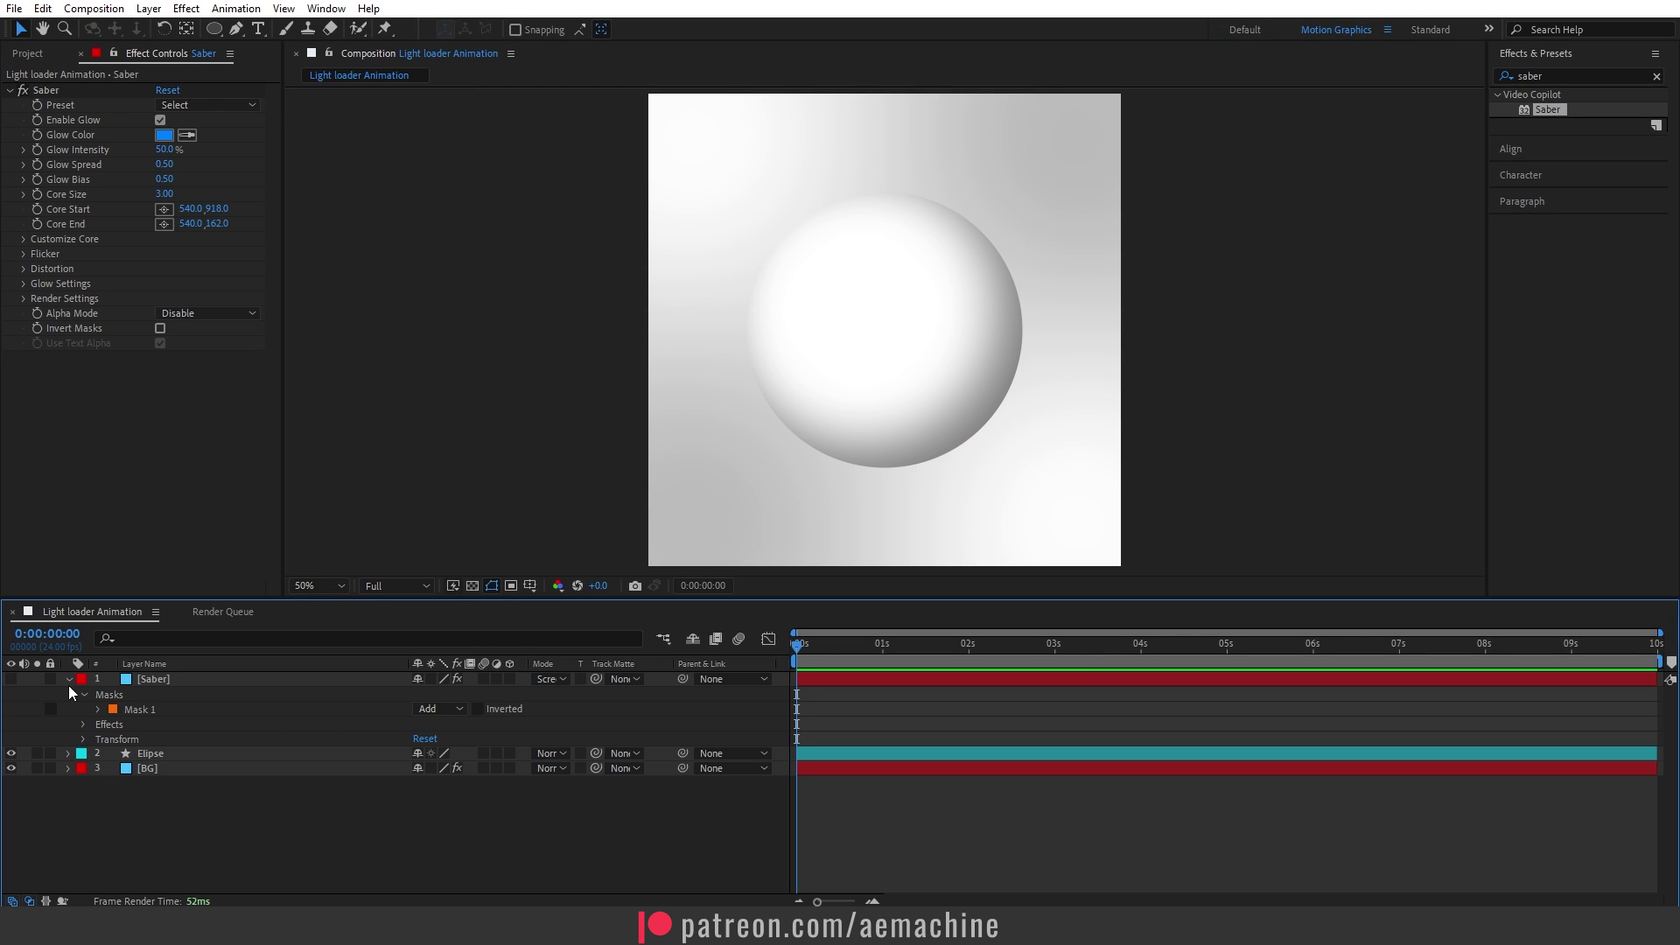
Step: Show the Saber layer and set the Saber effect's Core Type to Layer Masks
left_click(11, 681)
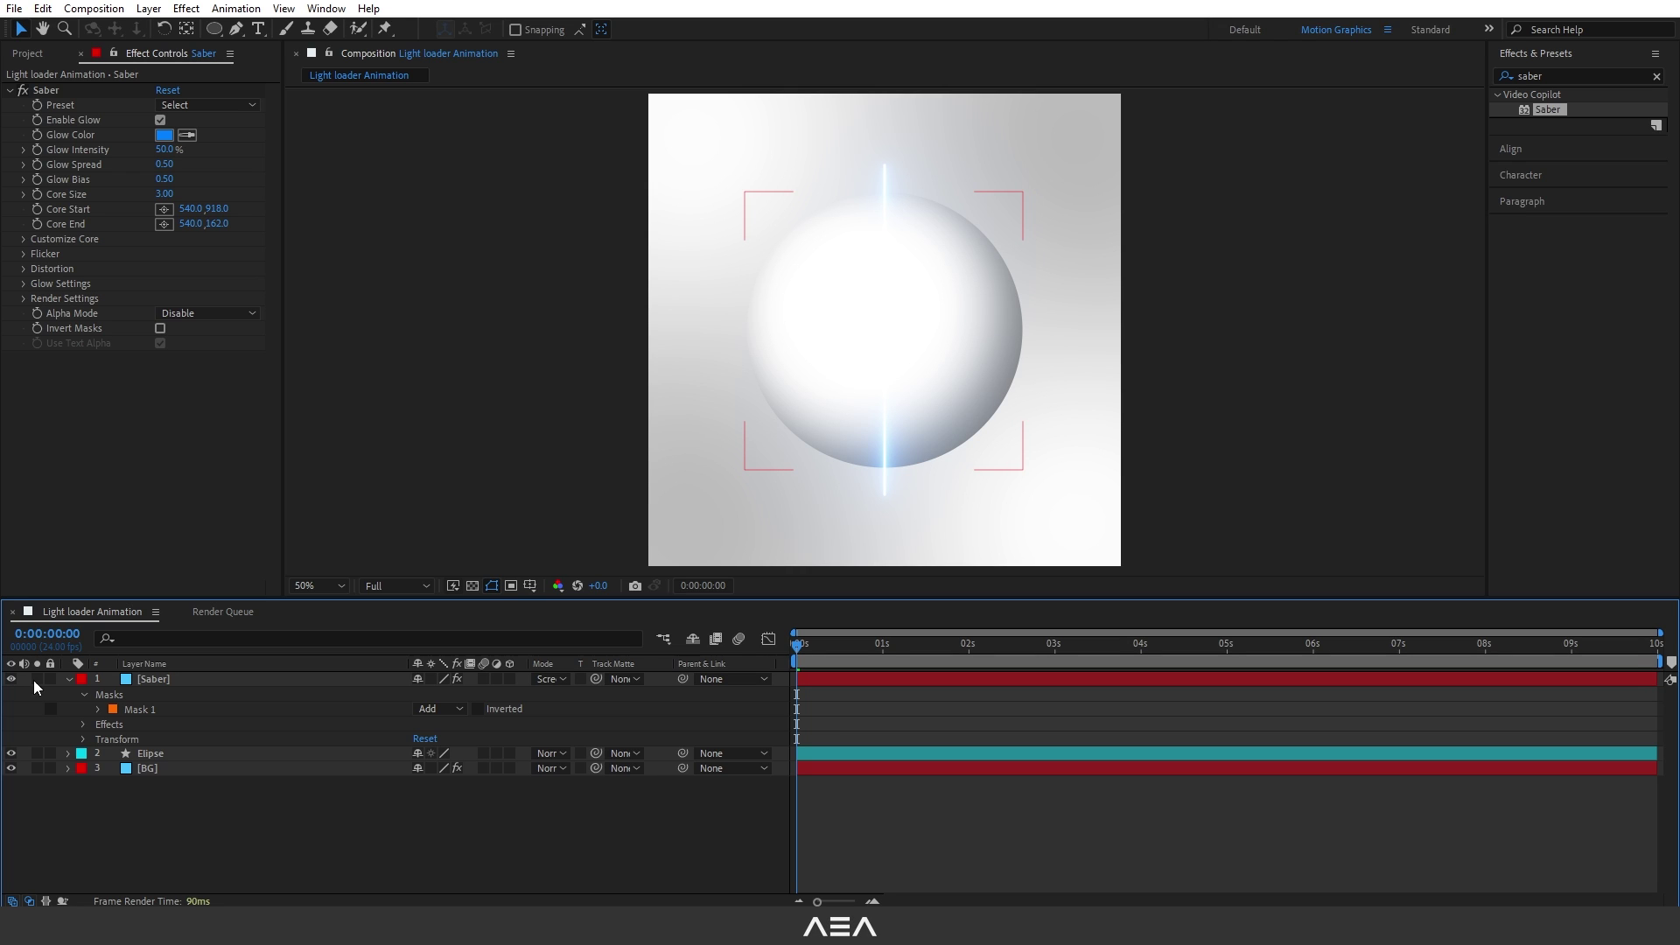
left_click(166, 679)
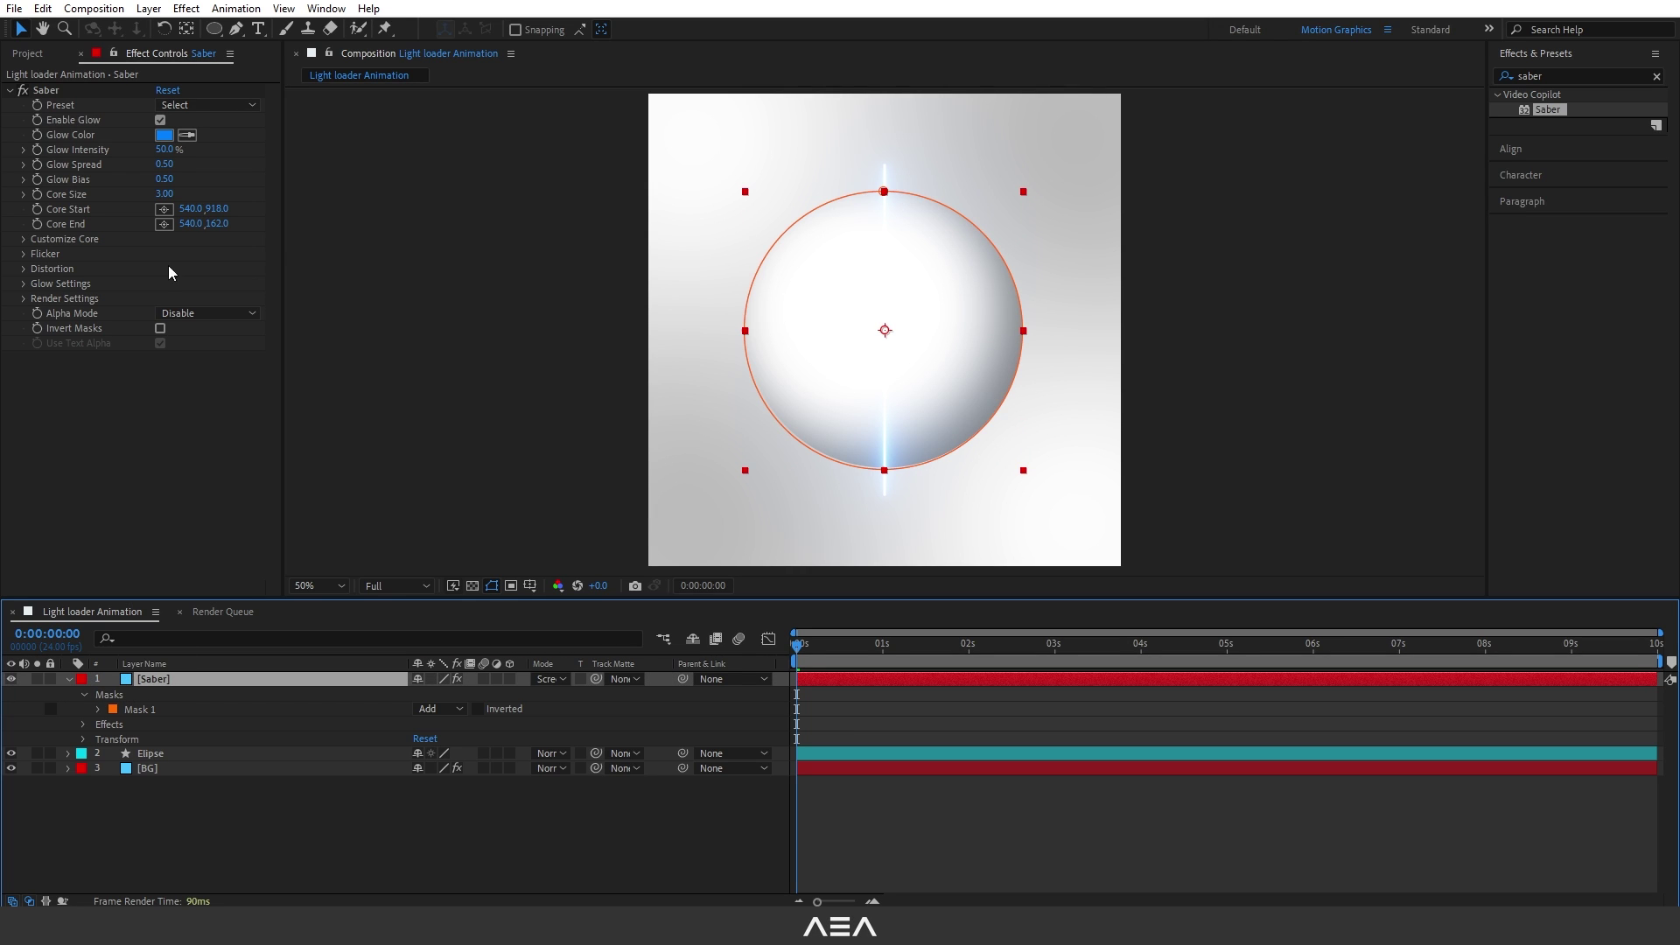
left_click(325, 8)
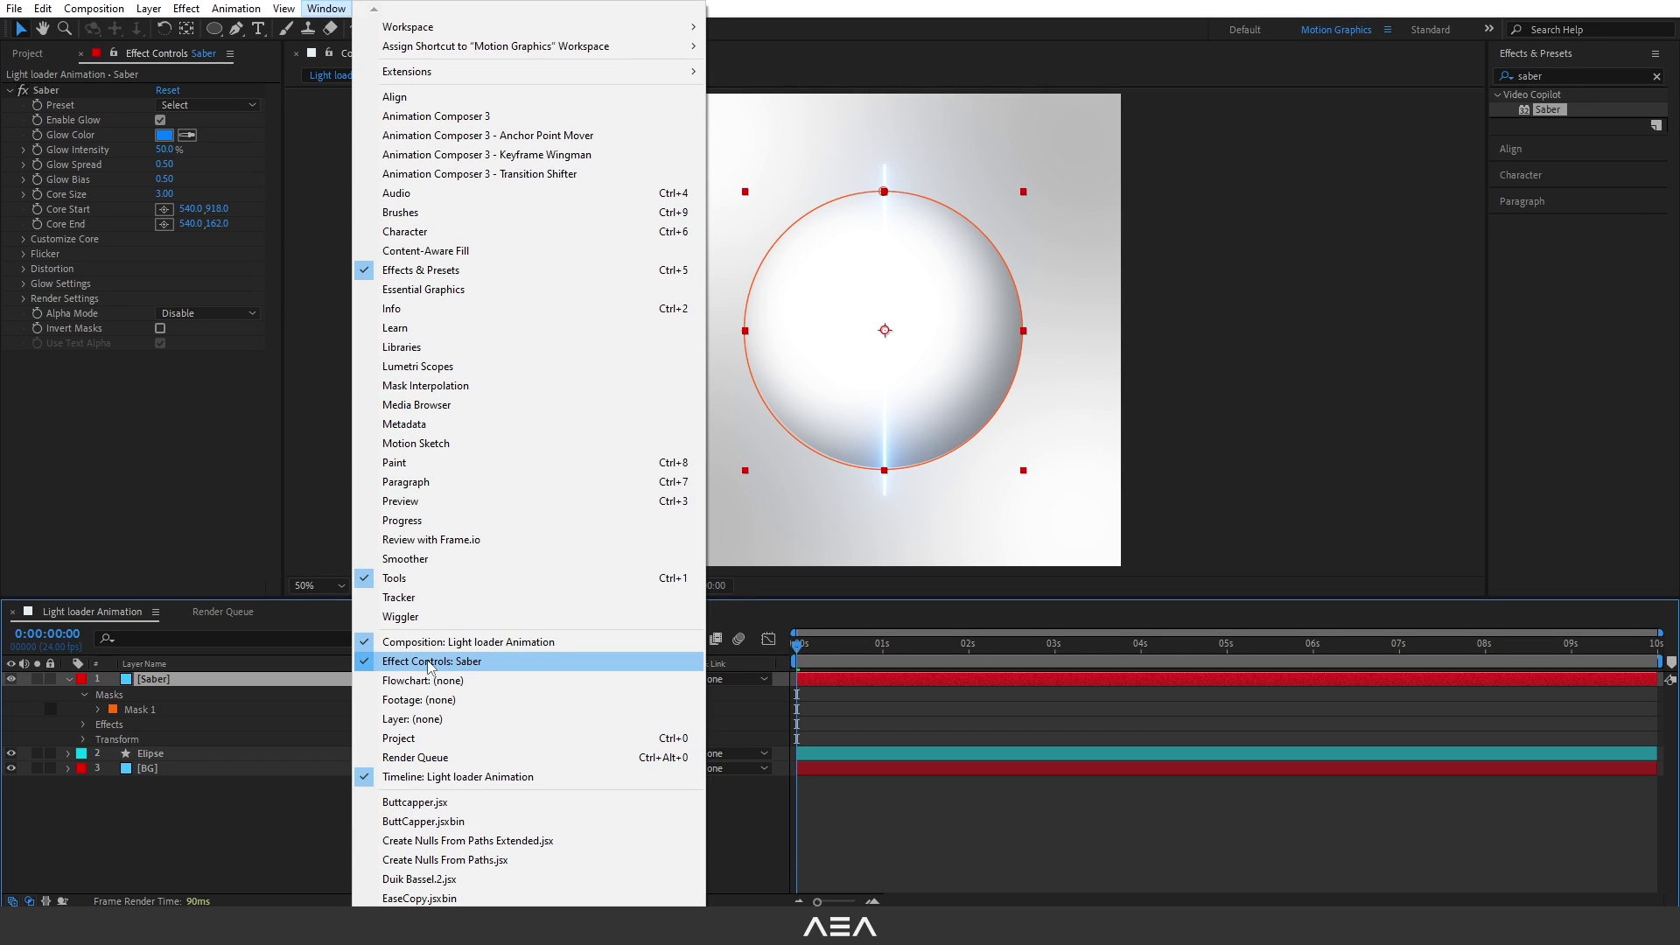
left_click(300, 97)
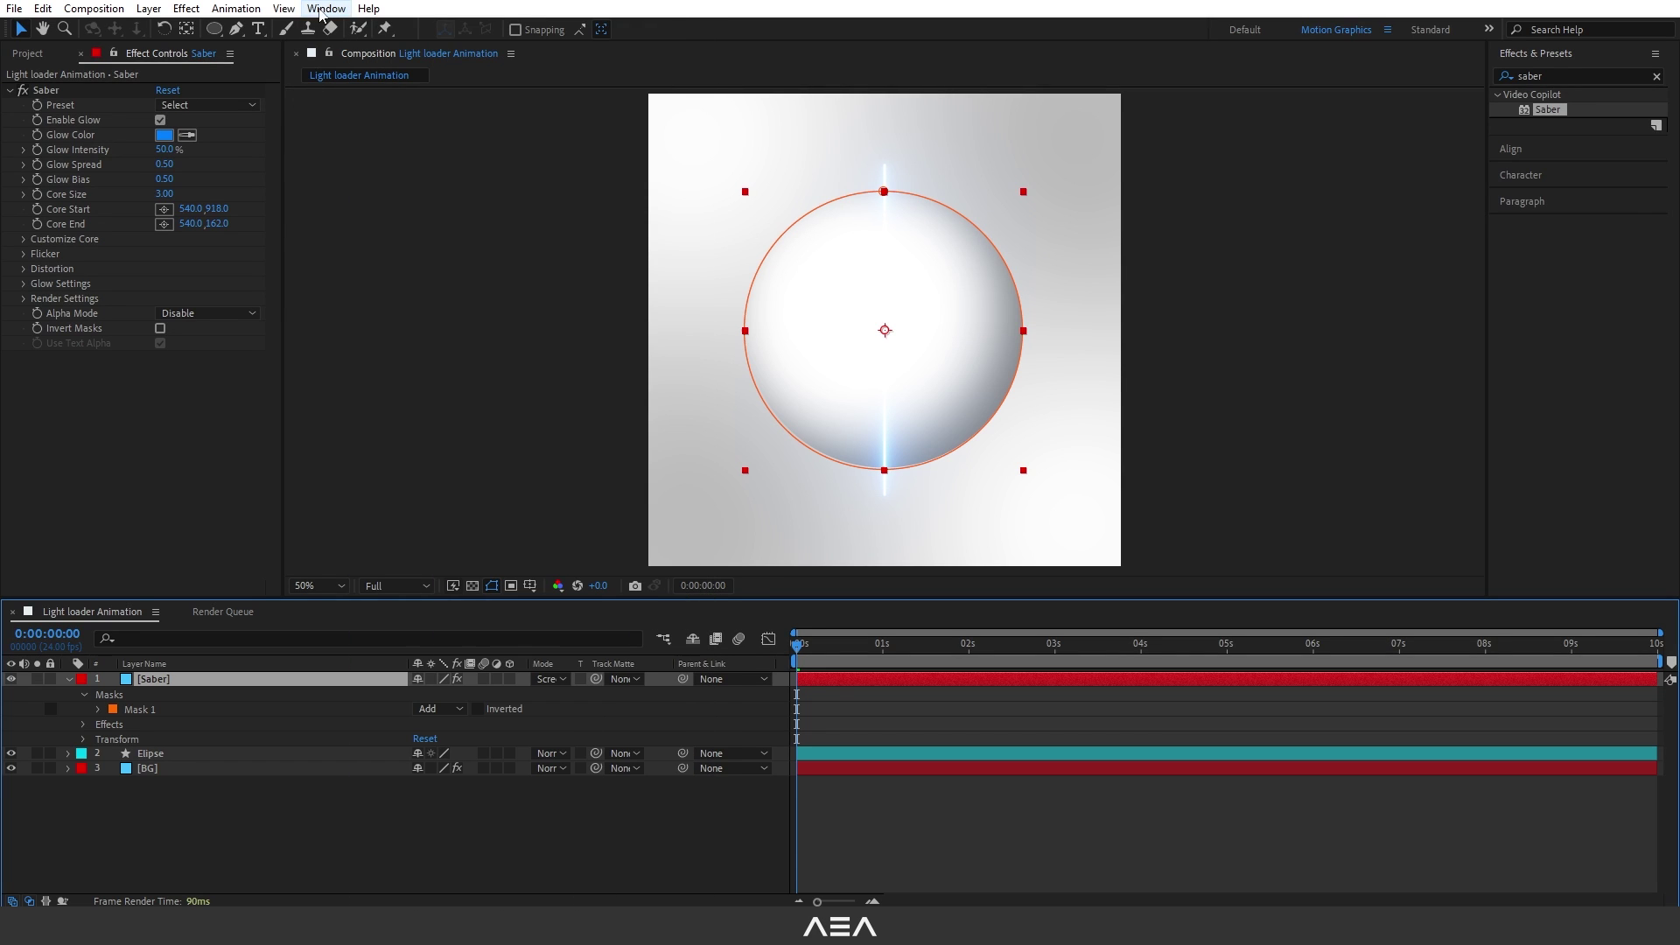
left_click(25, 239)
left_click(196, 254)
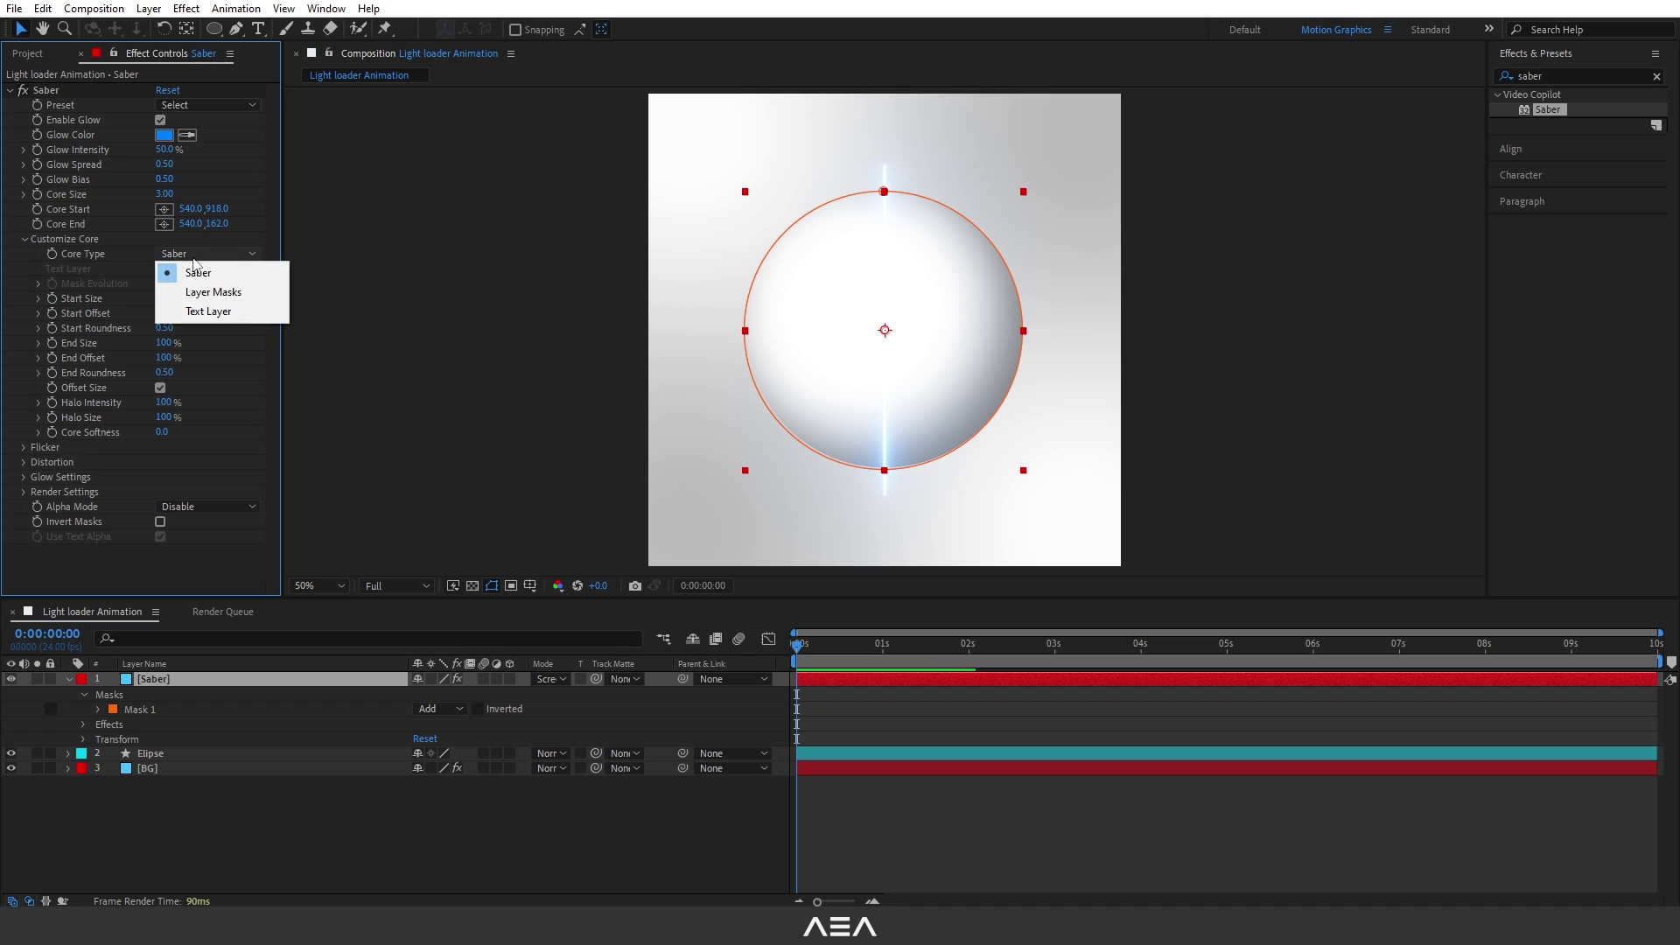
left_click(228, 298)
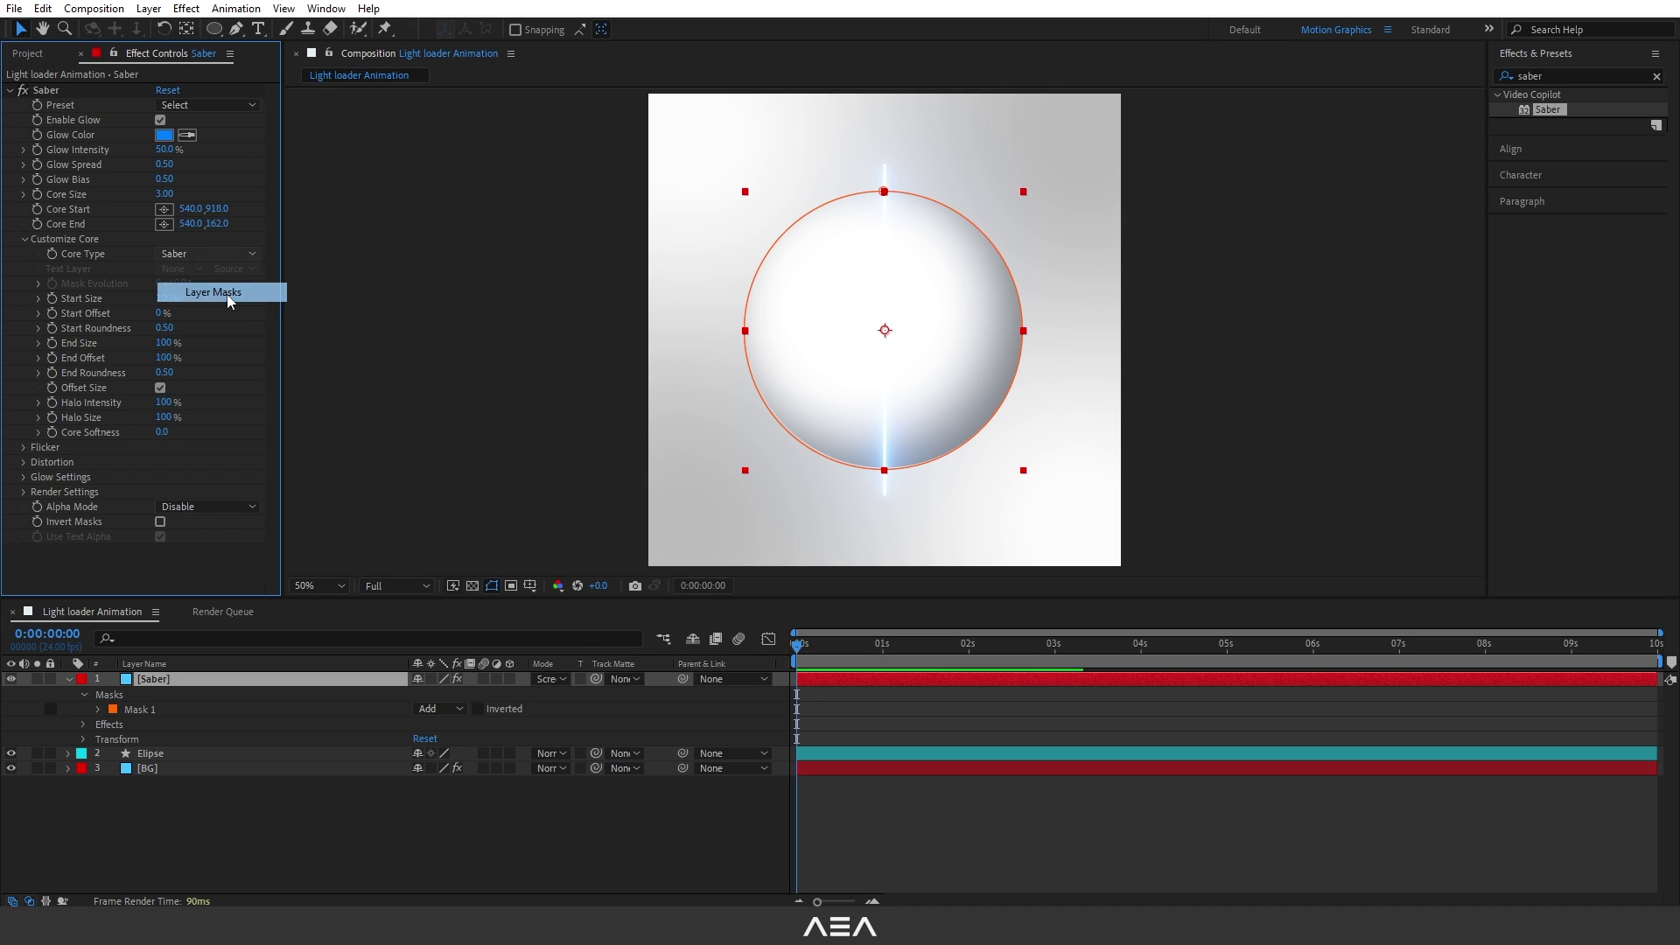
left_click(832, 650)
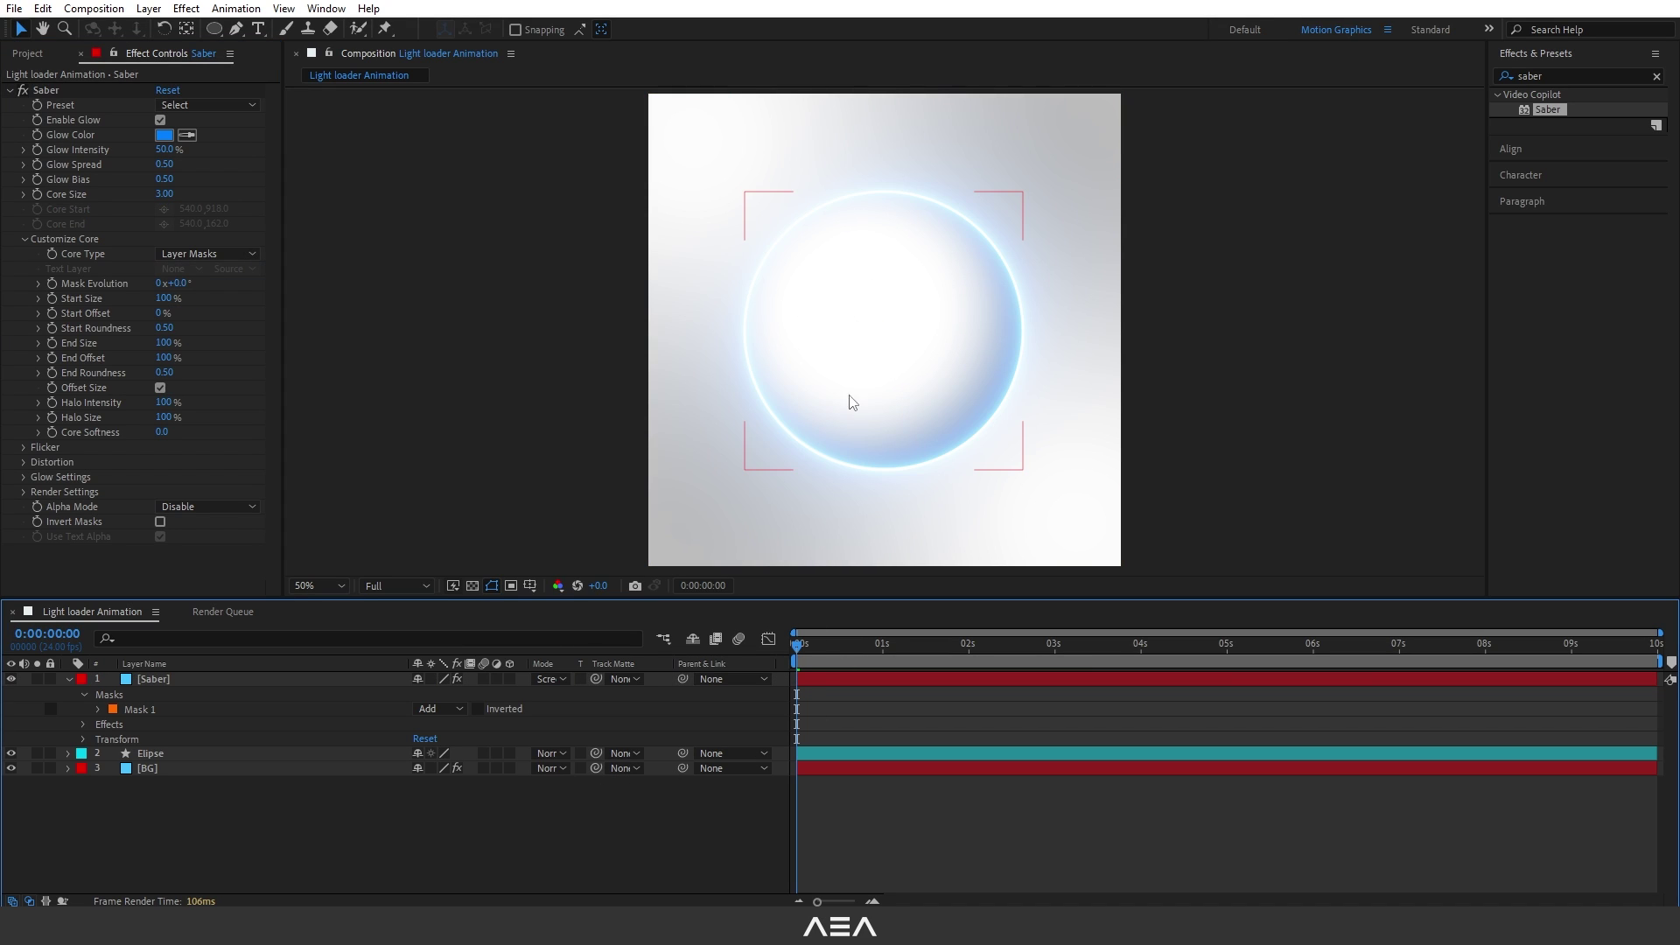
left_click(162, 135)
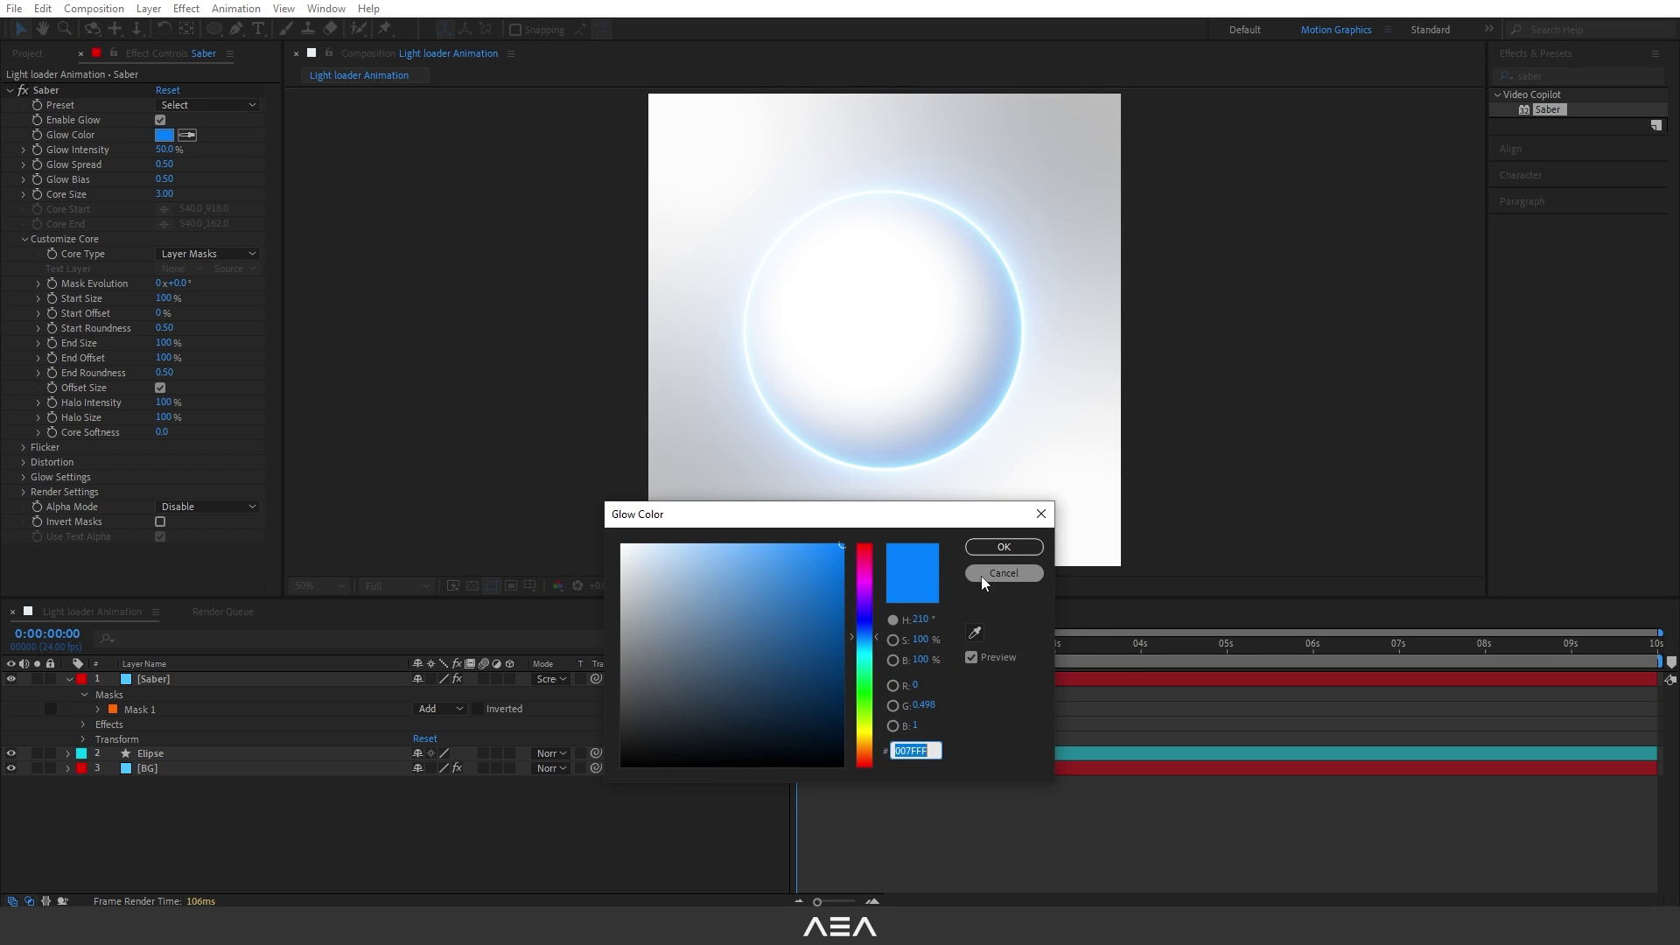
left_click_drag(863, 641, 863, 692)
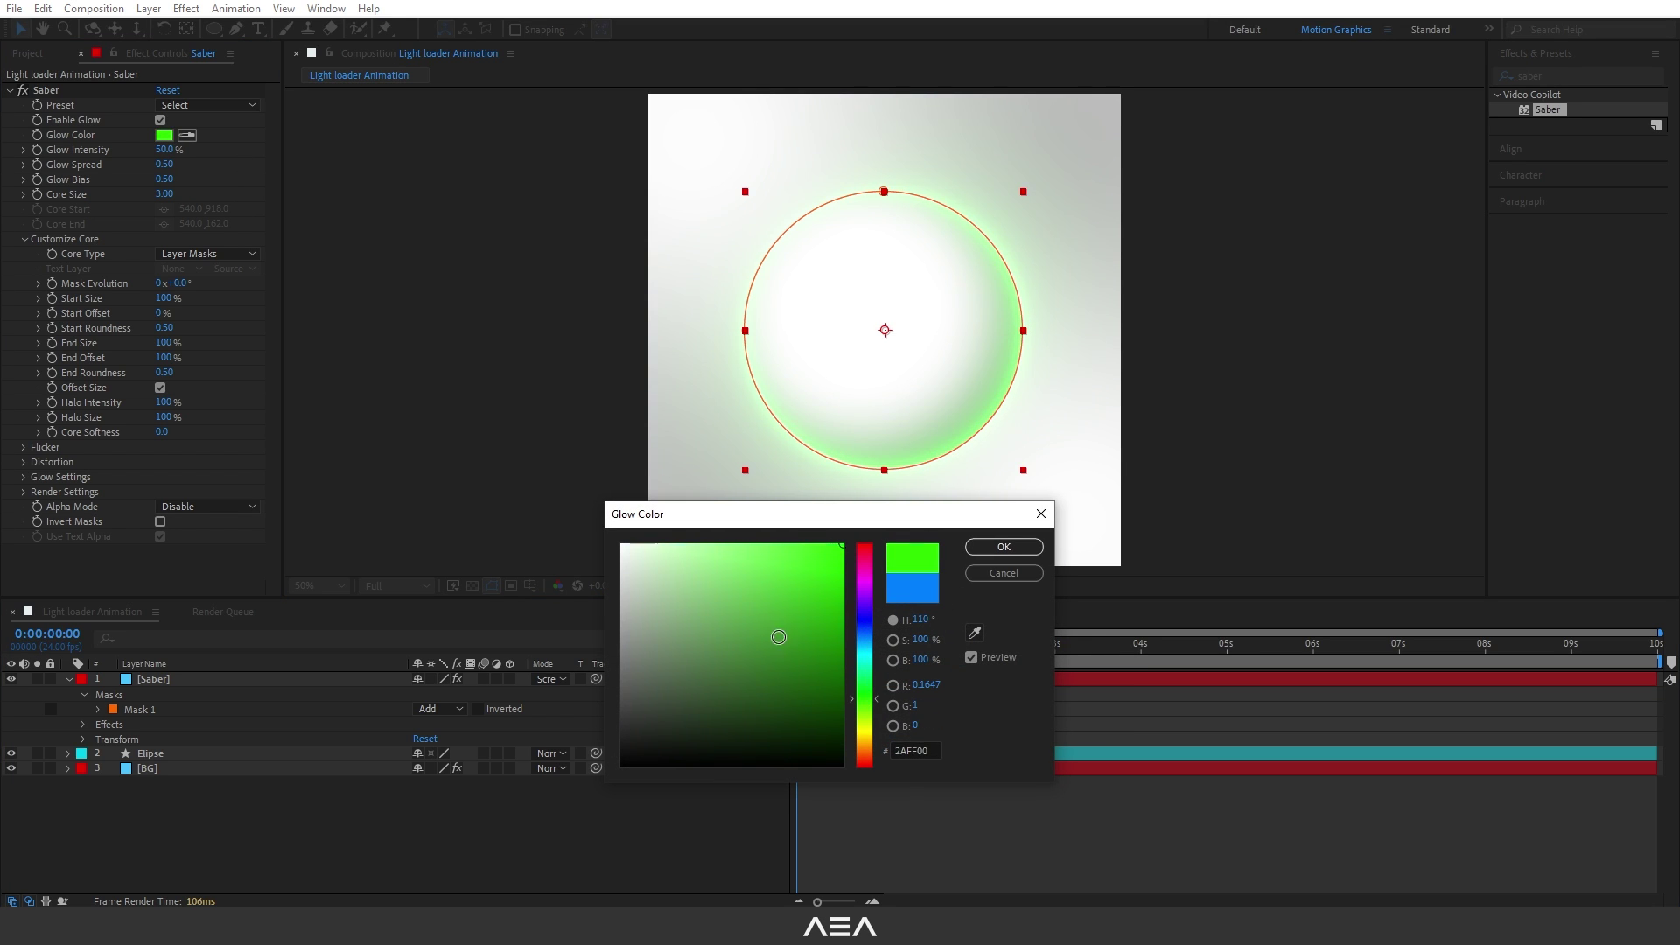
left_click_drag(779, 638, 683, 554)
left_click(1004, 547)
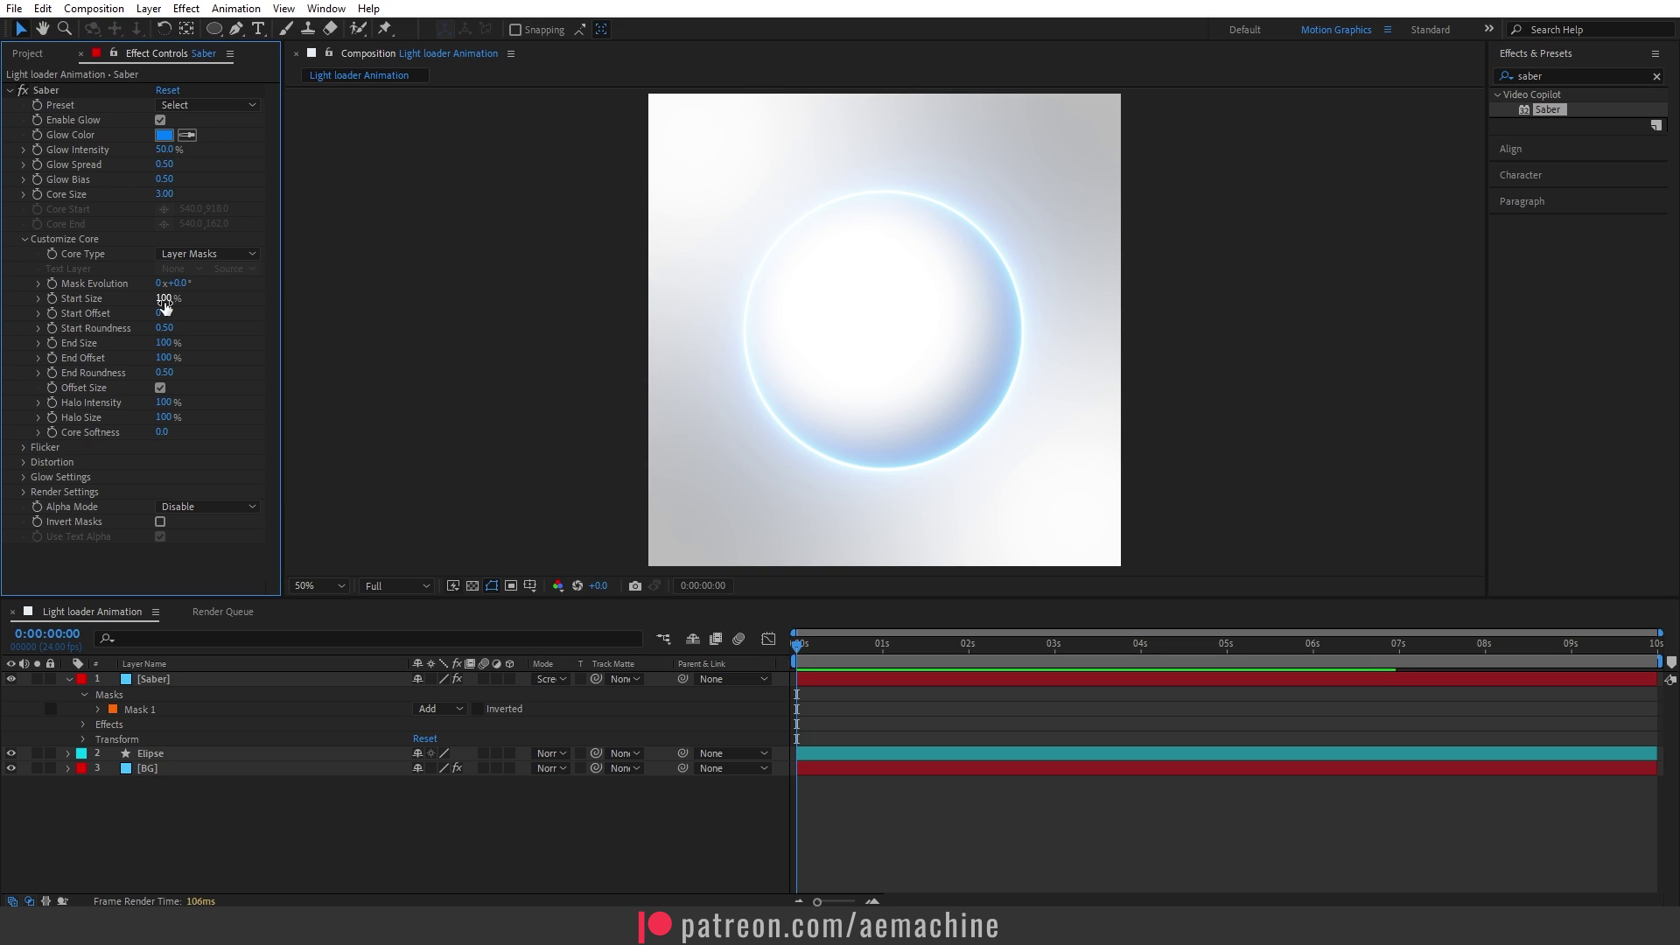
Step: Hide the mask outline and set the Saber effect's Start Size to 0%, Core Softness to 8.0 and Glow Intensity to 77%
left_click_drag(165, 305, 133, 306)
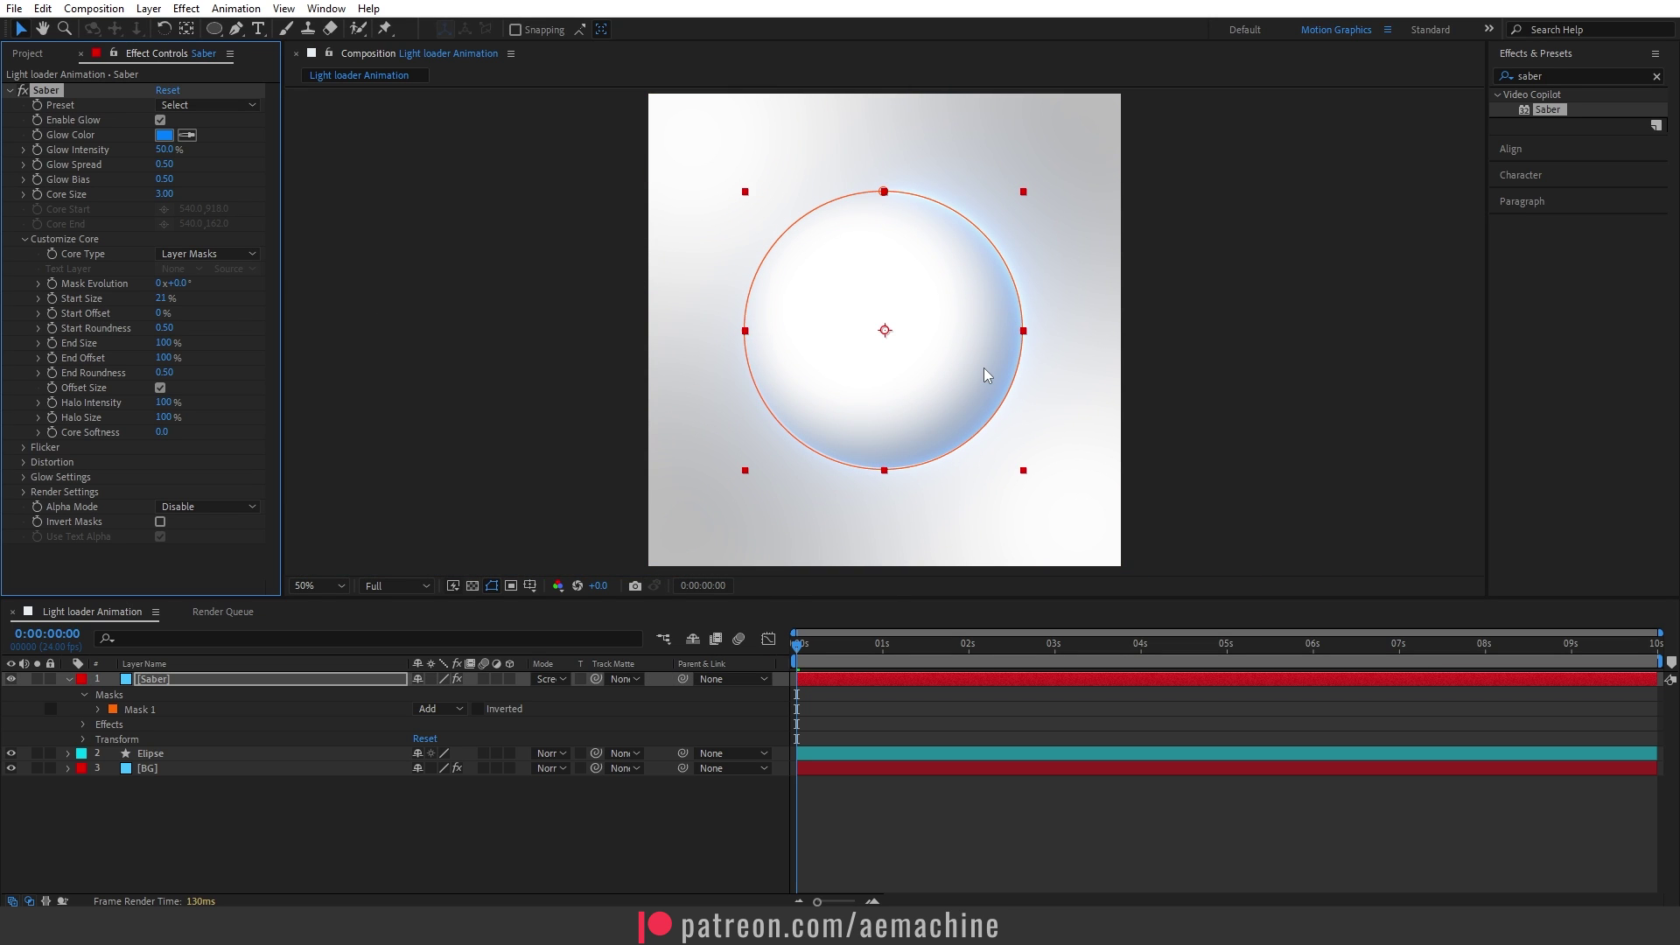
left_click(492, 586)
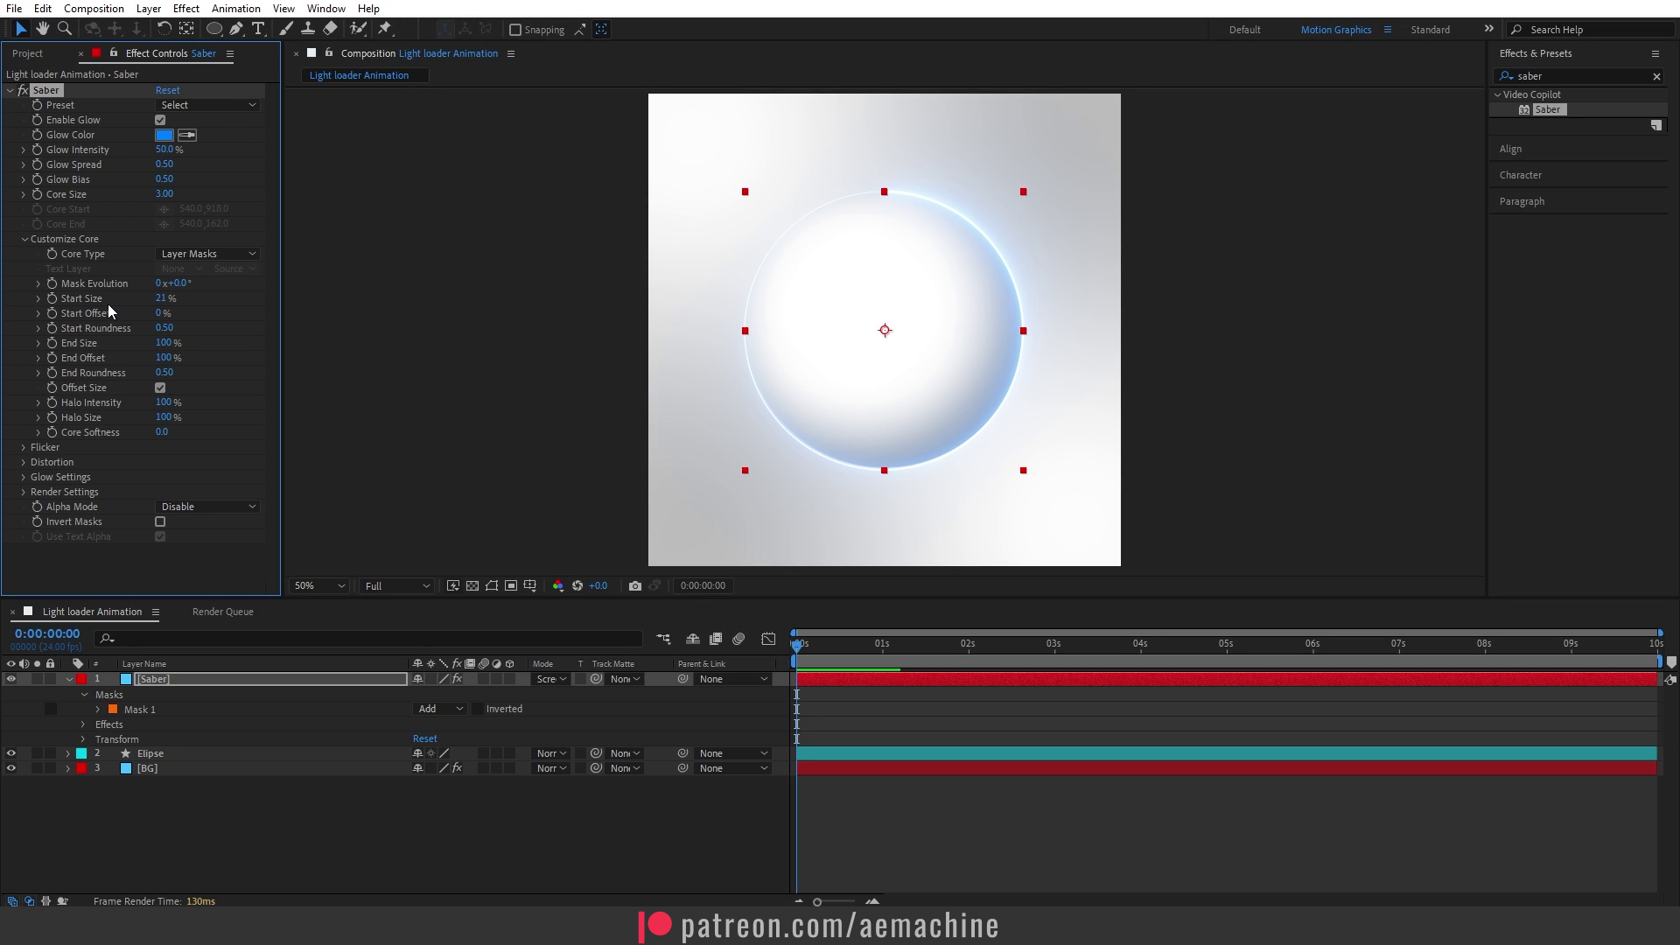
left_click_drag(160, 298, 119, 304)
mouse_move(160, 440)
left_mouse_down()
mouse_move(244, 434)
mouse_move(168, 437)
left_mouse_up()
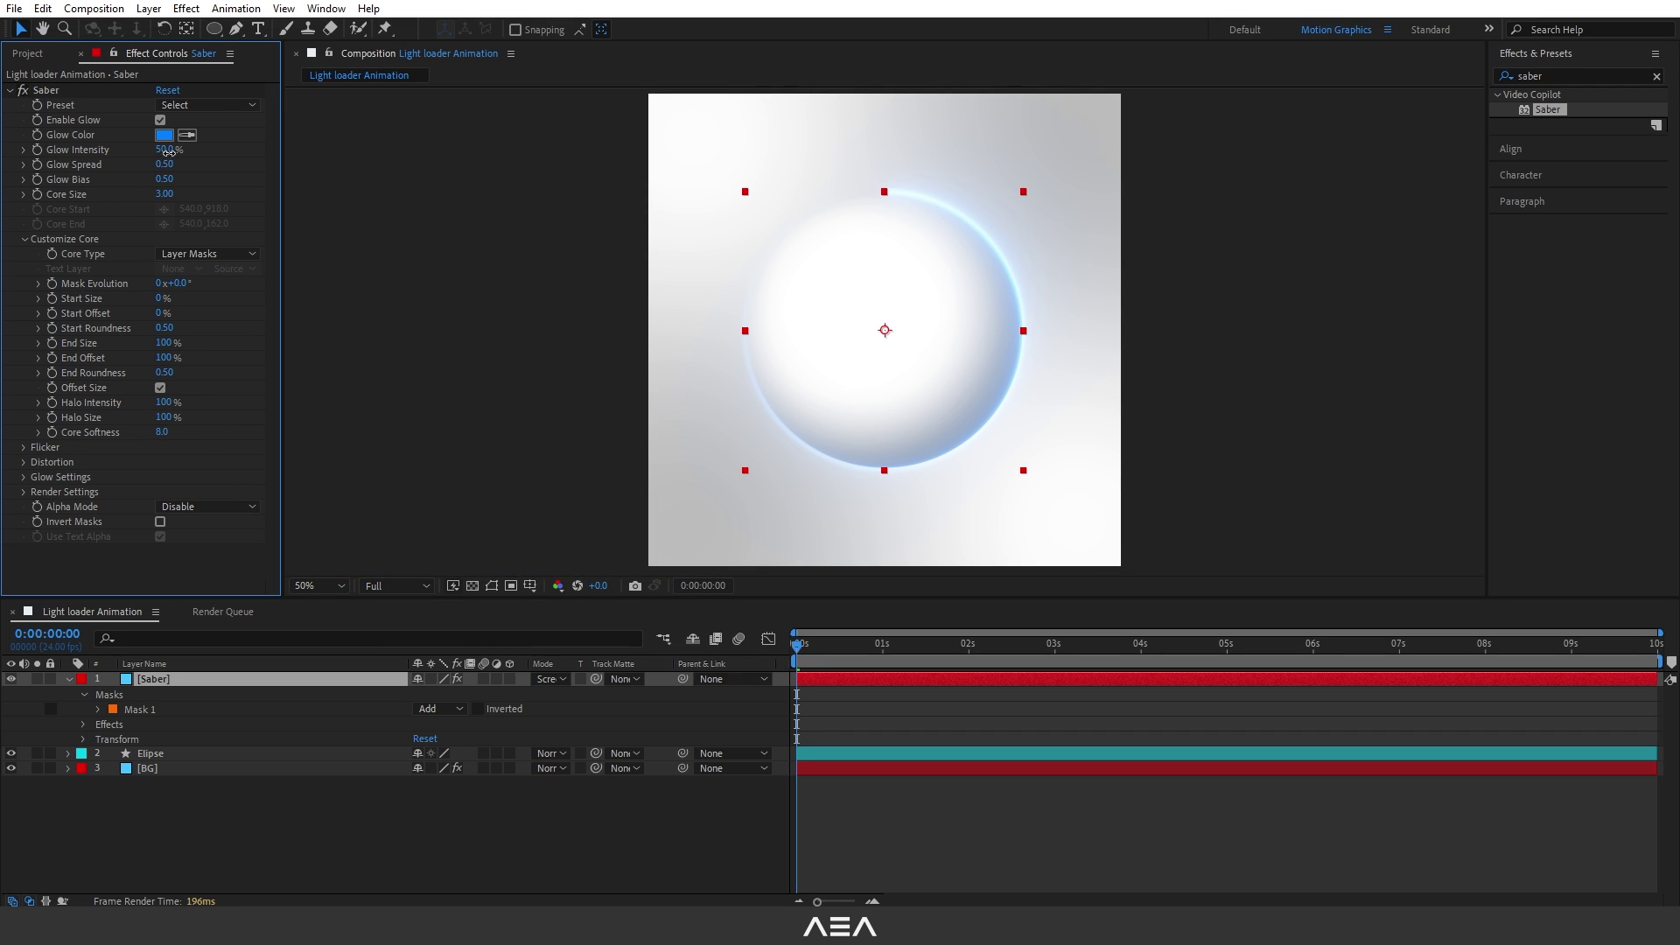
left_click_drag(168, 153, 200, 165)
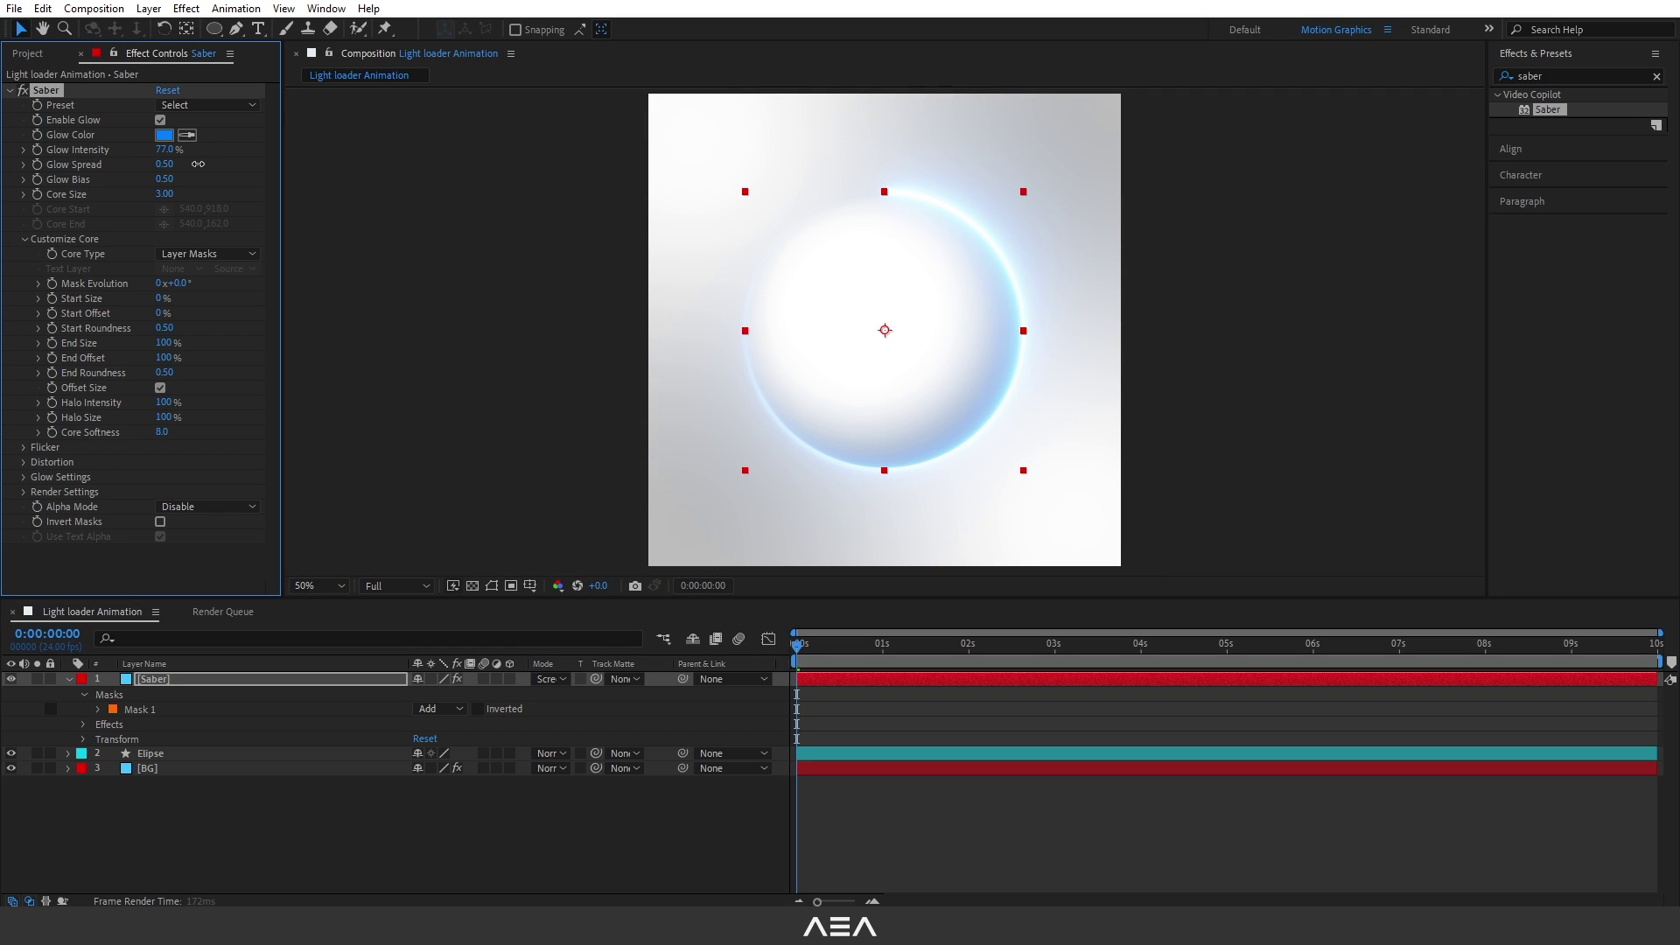
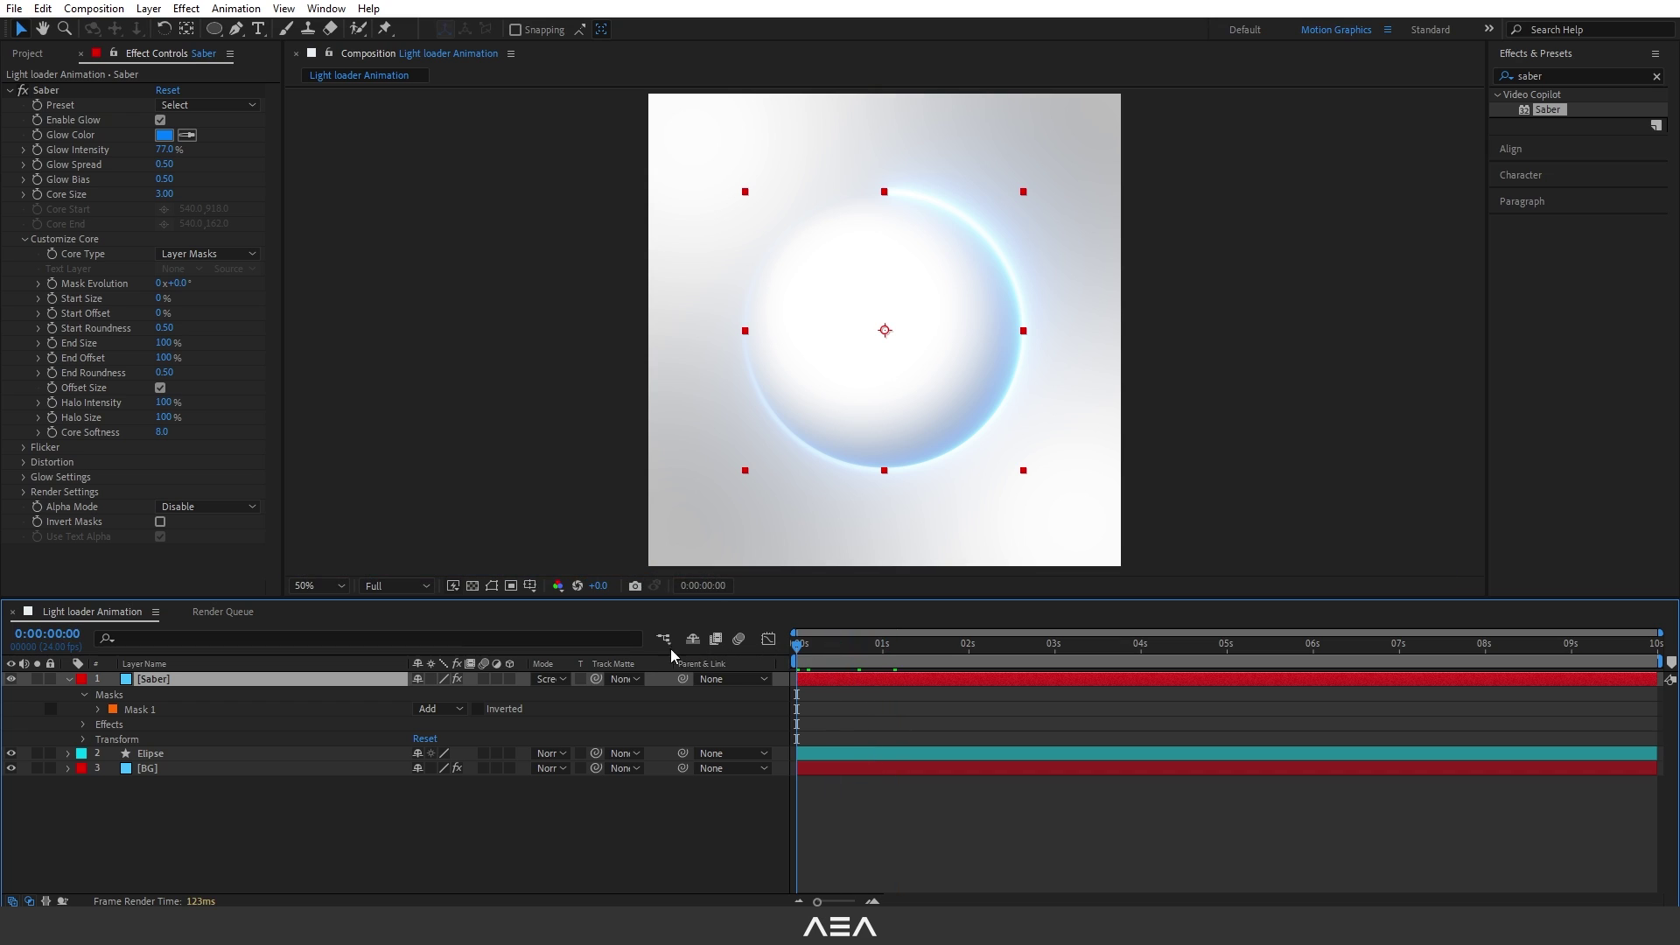
Step: Keyframe Saber's Mask Evolution at 0, 1 and 3 seconds, from 0x+0.0° up to 2x+173.0° at 3 seconds
left_click(54, 283)
left_click_drag(828, 645, 882, 654)
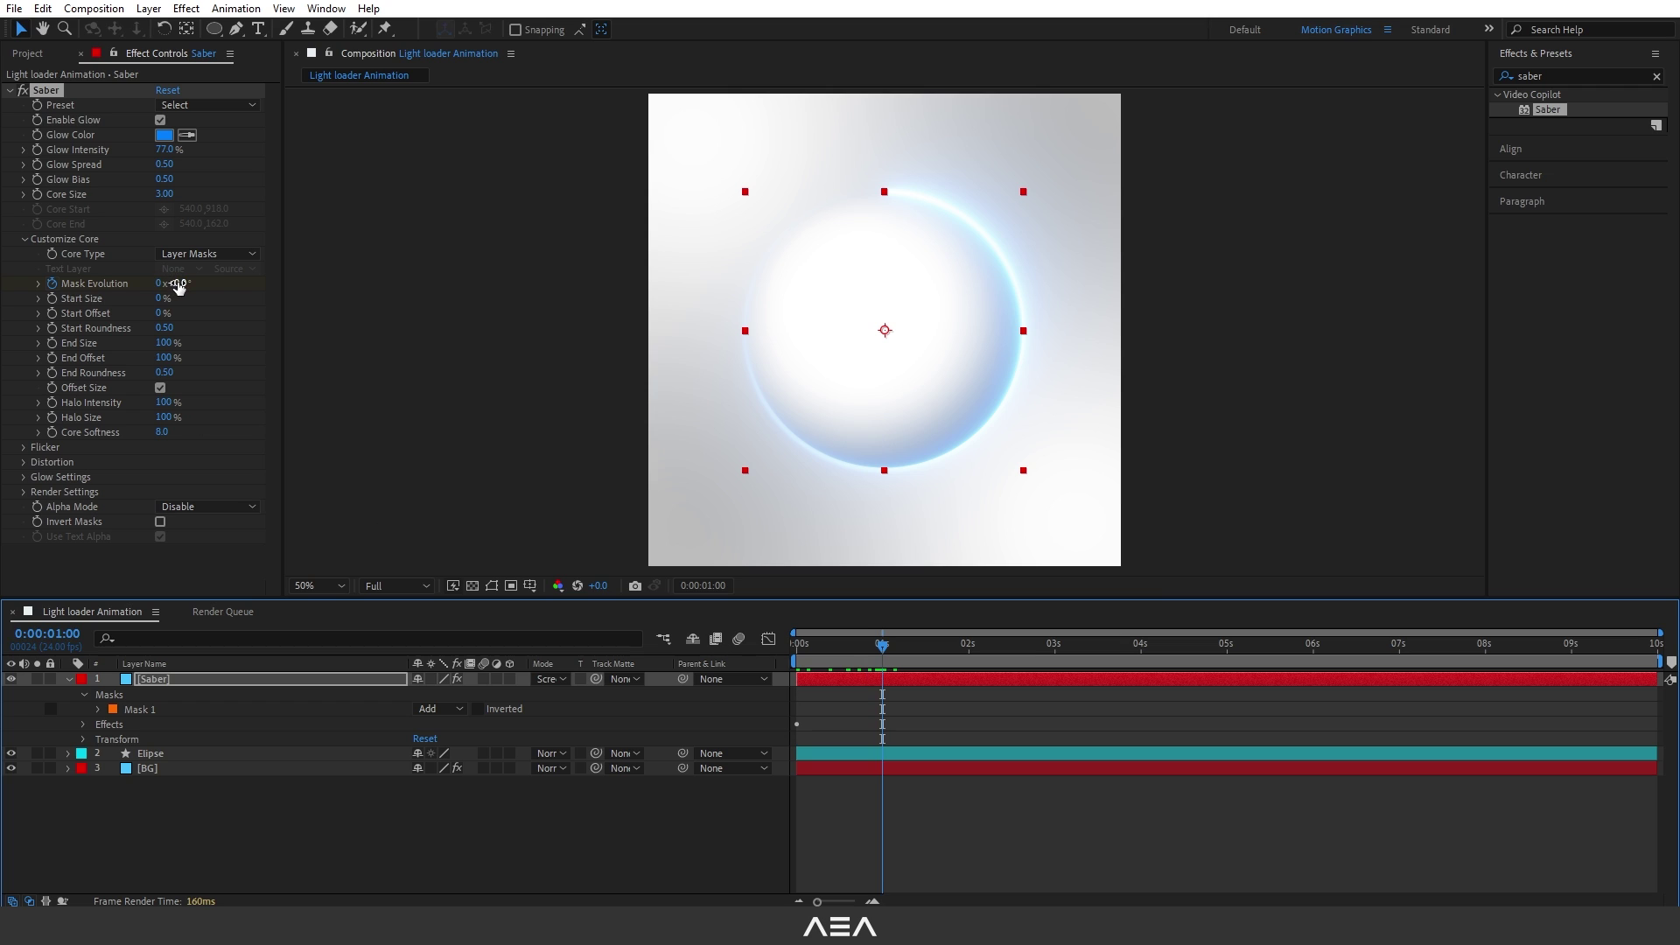
left_click_drag(178, 282, 364, 301)
left_click_drag(900, 644, 1059, 684)
left_click_drag(185, 284, 830, 334)
left_click_drag(832, 657, 1054, 679)
Step: Adjust the Mask Evolution keyframe at 3 seconds to 2x+355.8°, comparing it with a snapshot of the first frame
left_click(635, 588)
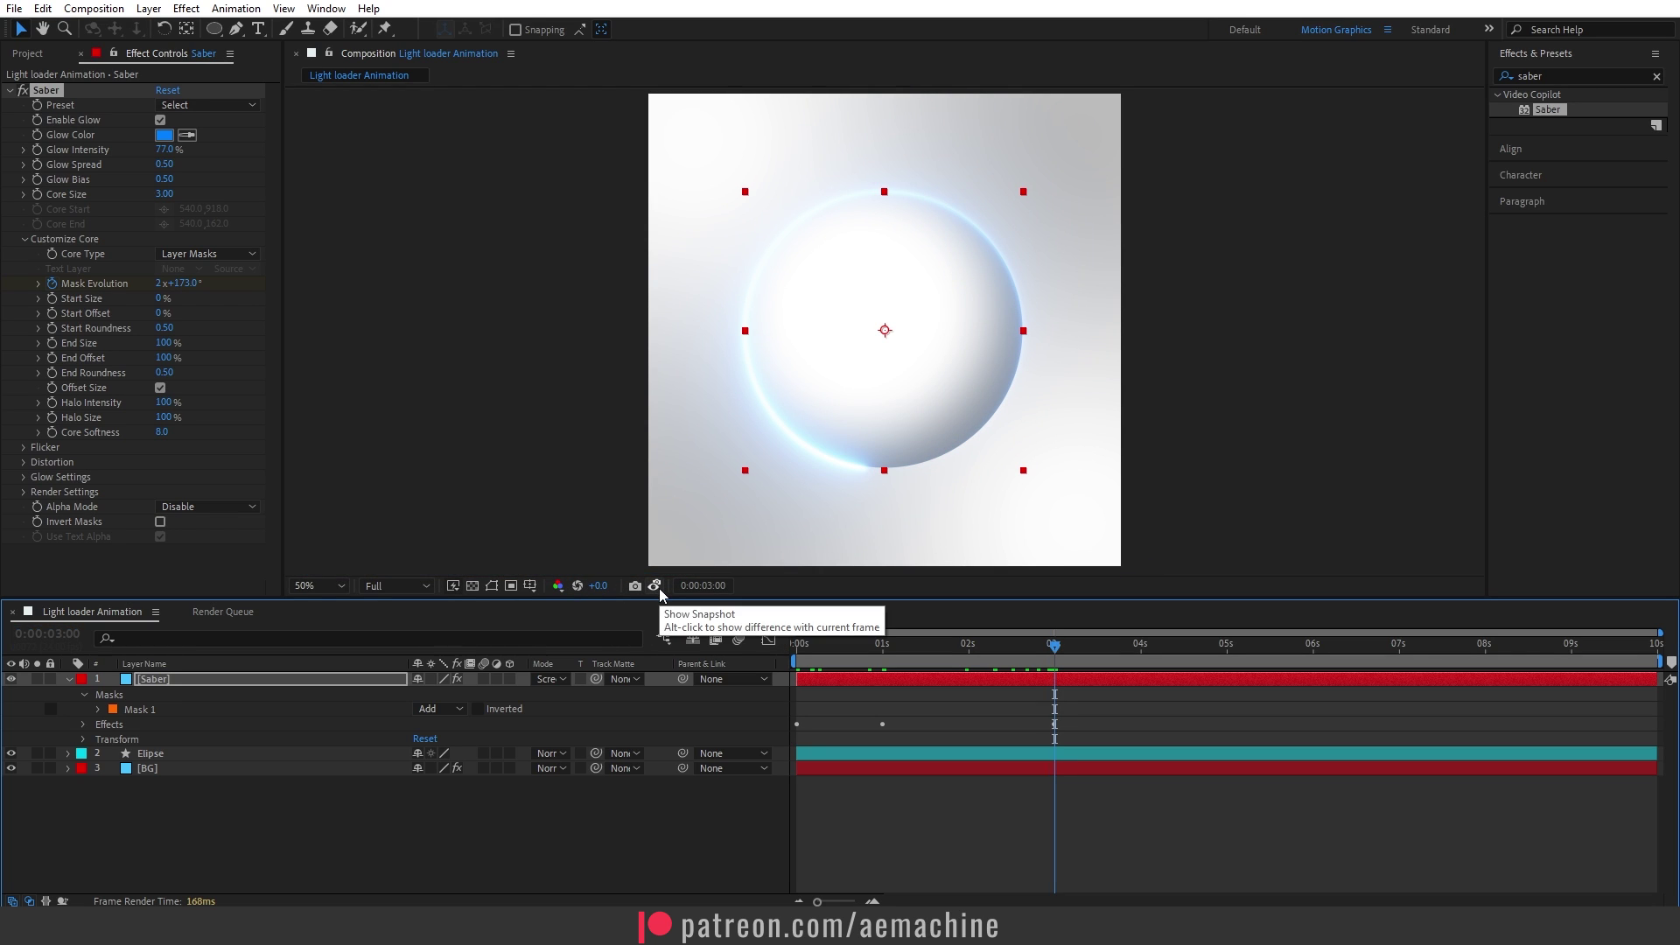
left_click(655, 586)
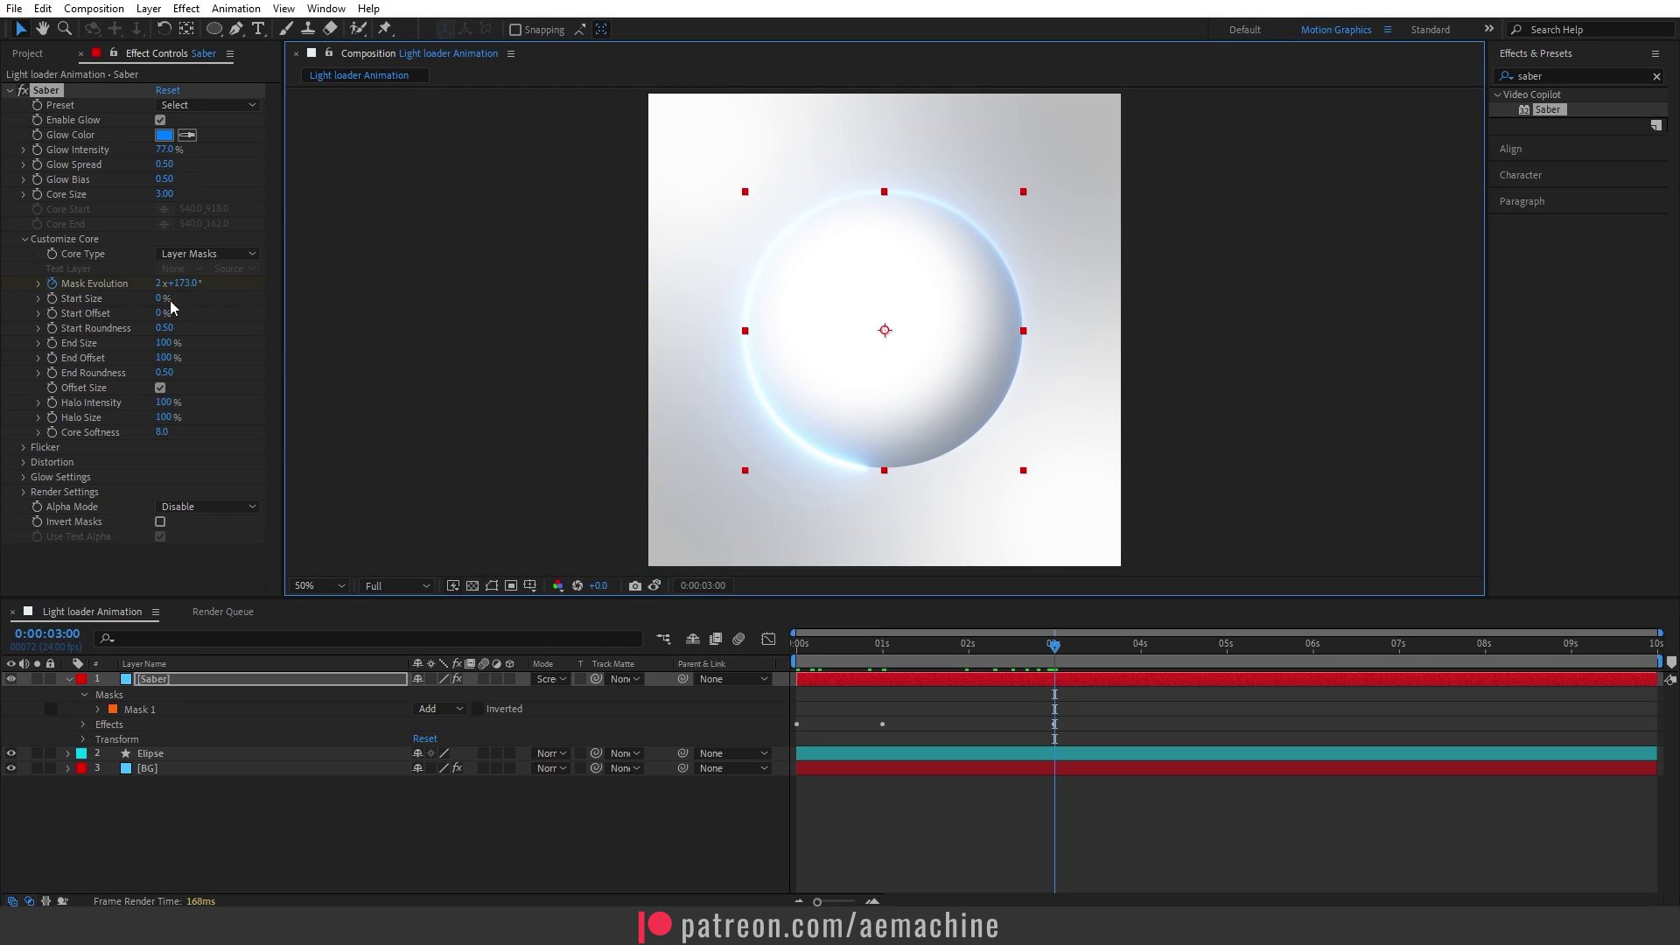
left_click_drag(187, 282, 358, 295)
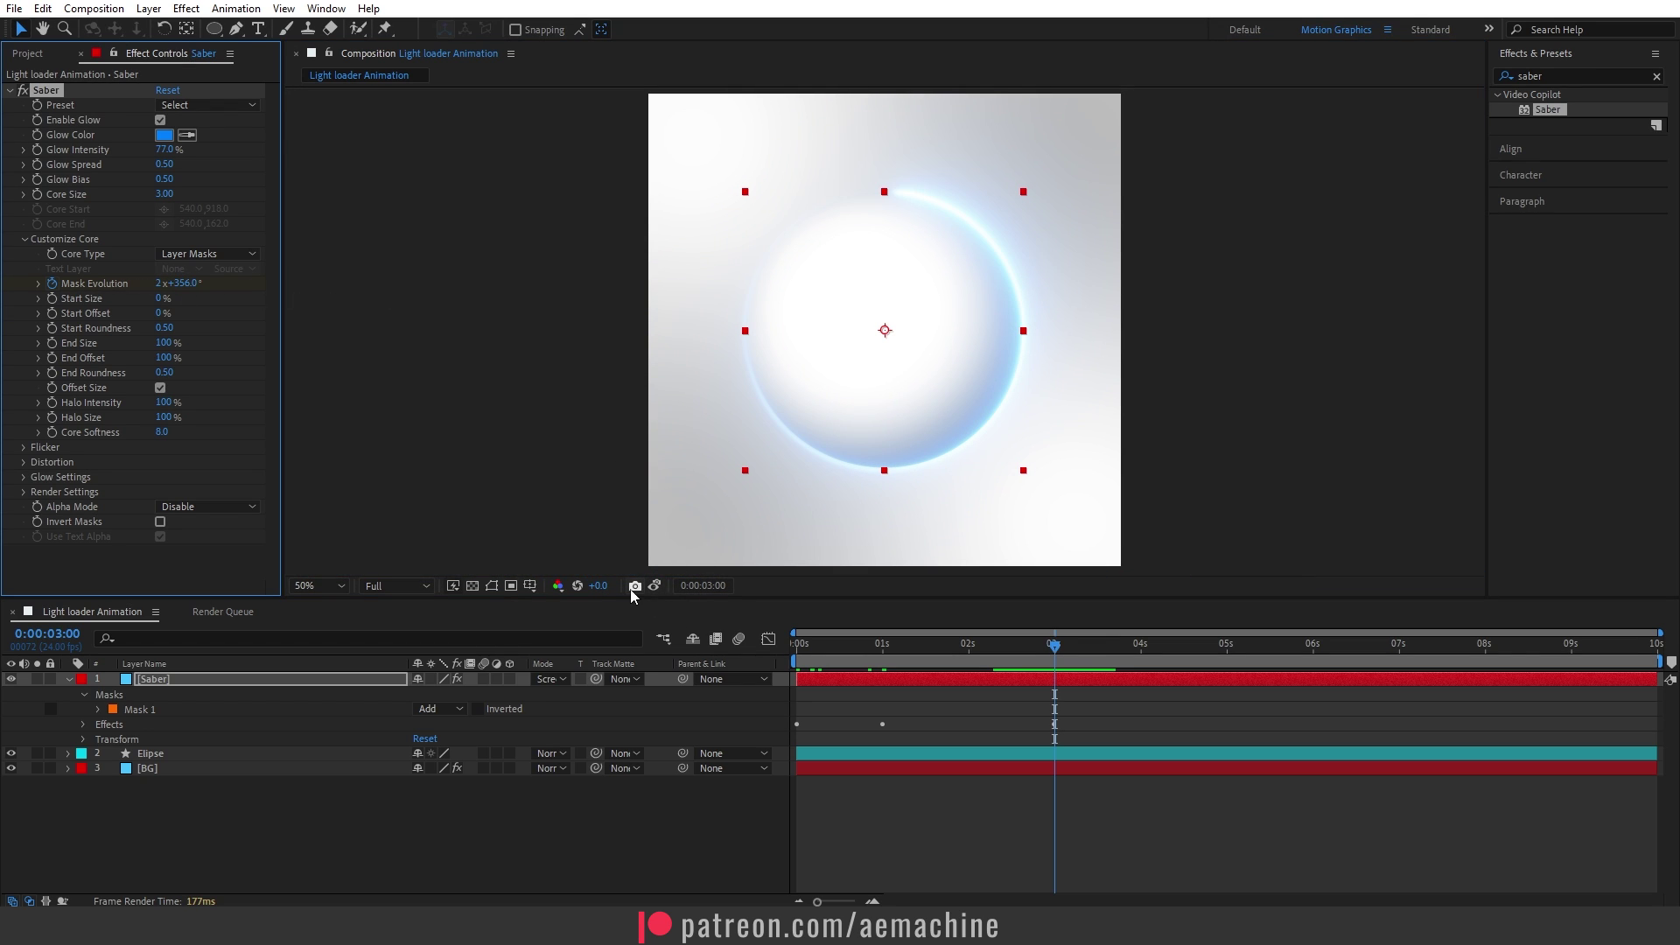
left_click(656, 587)
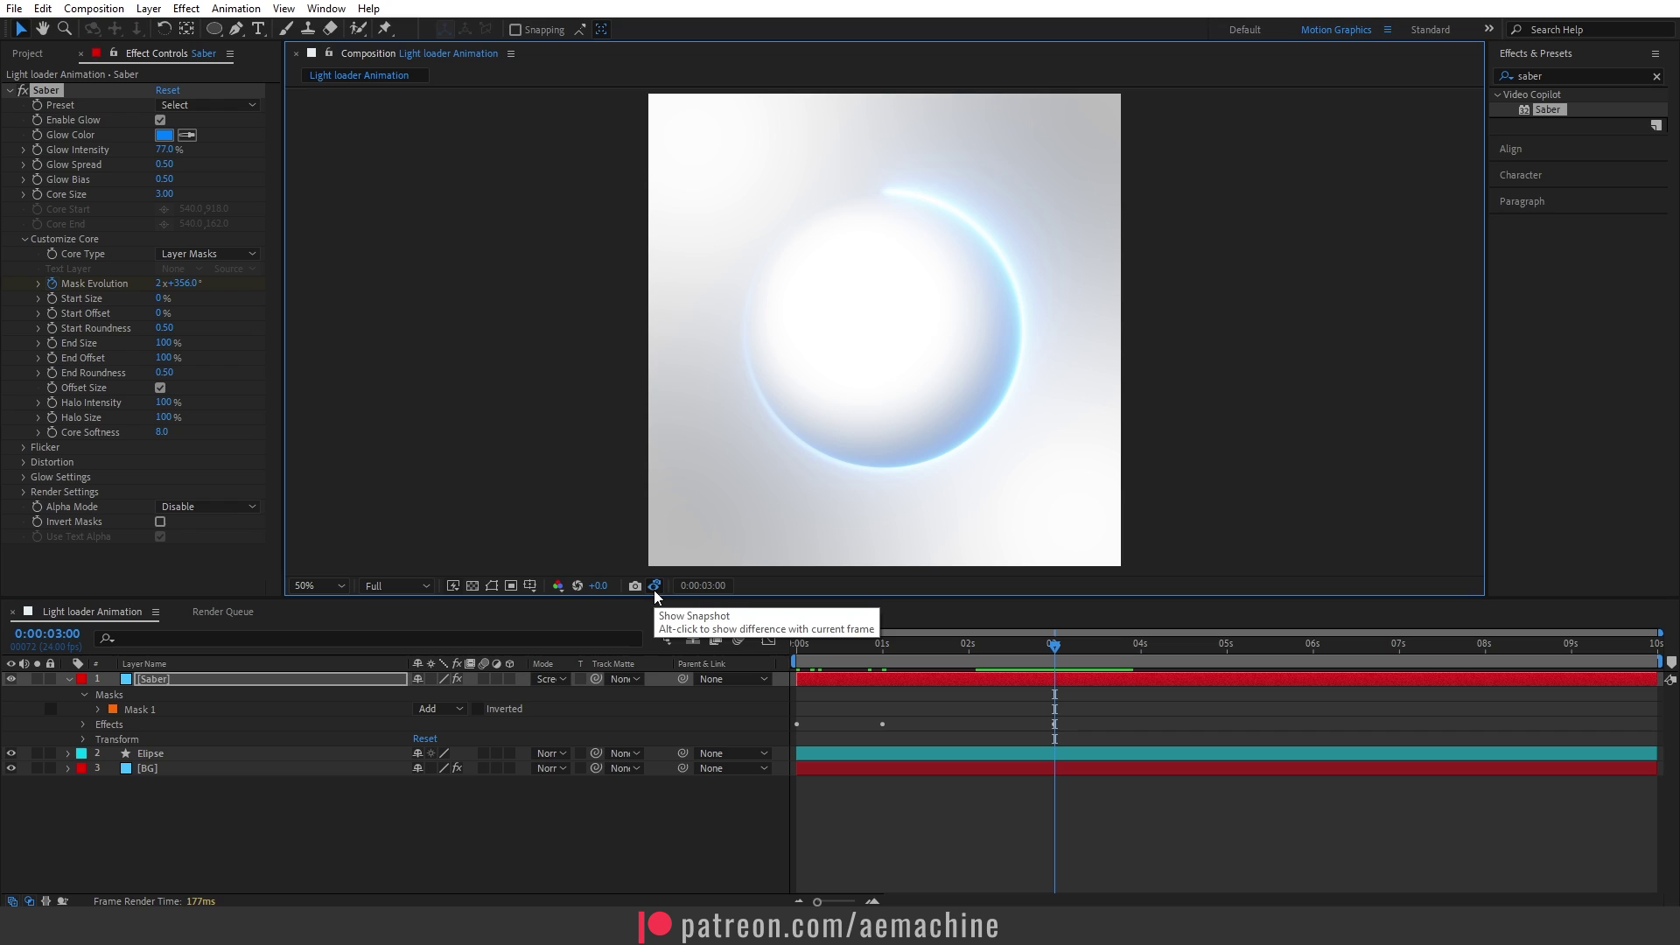
left_click_drag(172, 285, 170, 285)
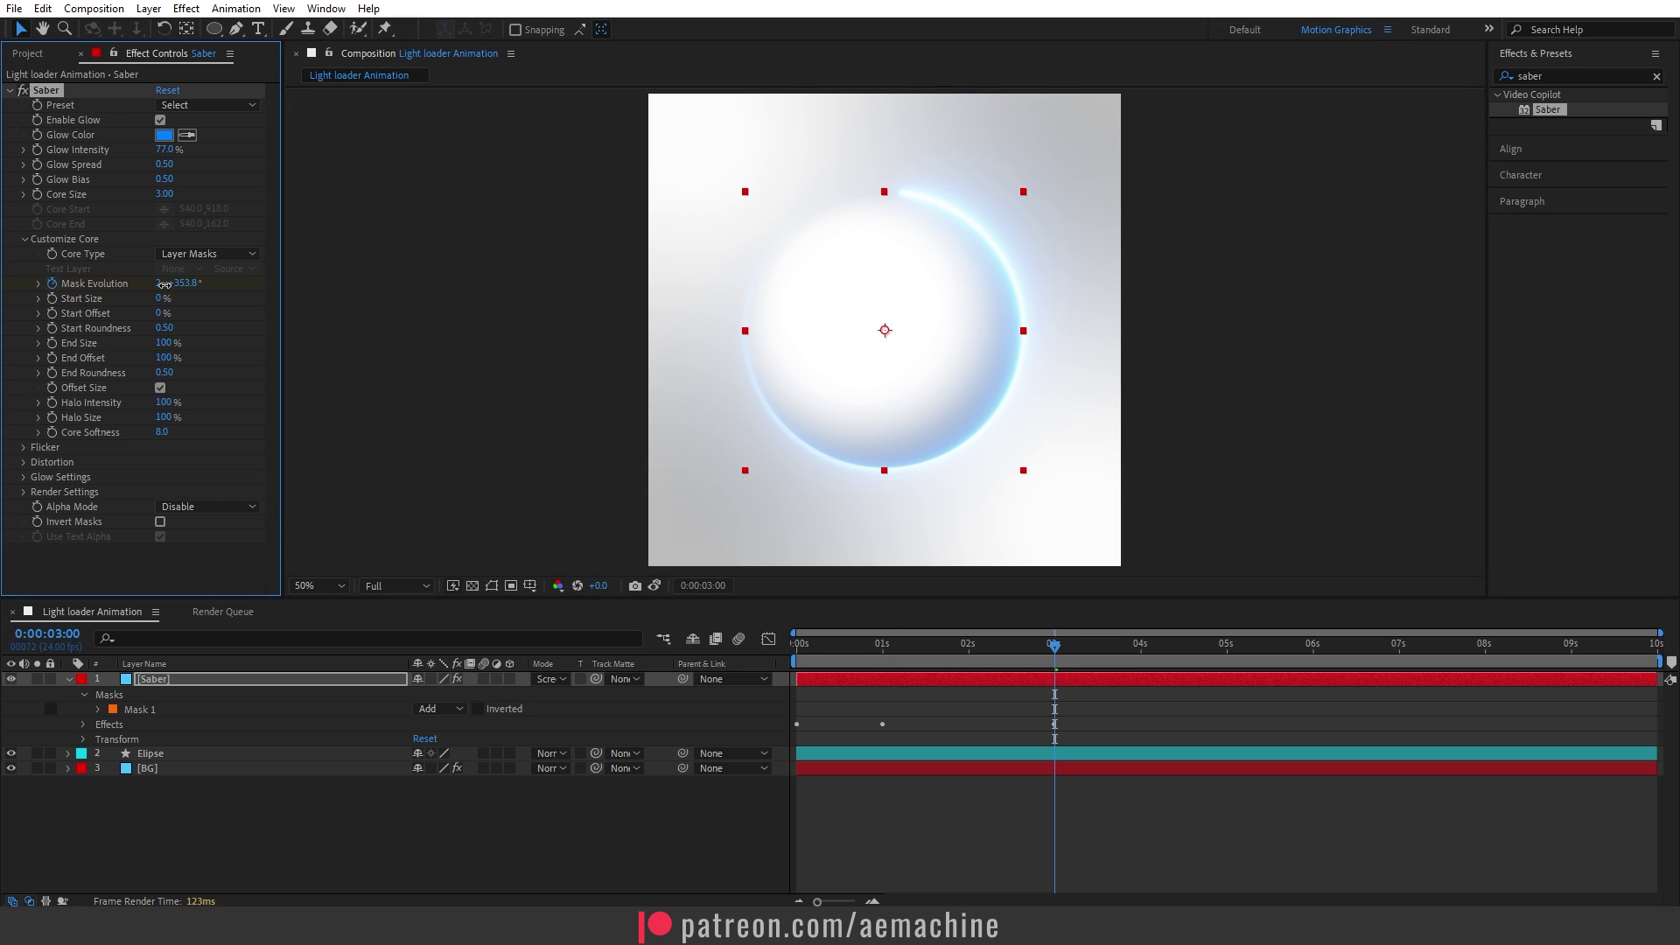
left_click(656, 586)
left_click(194, 282)
left_click_drag(200, 282, 204, 282)
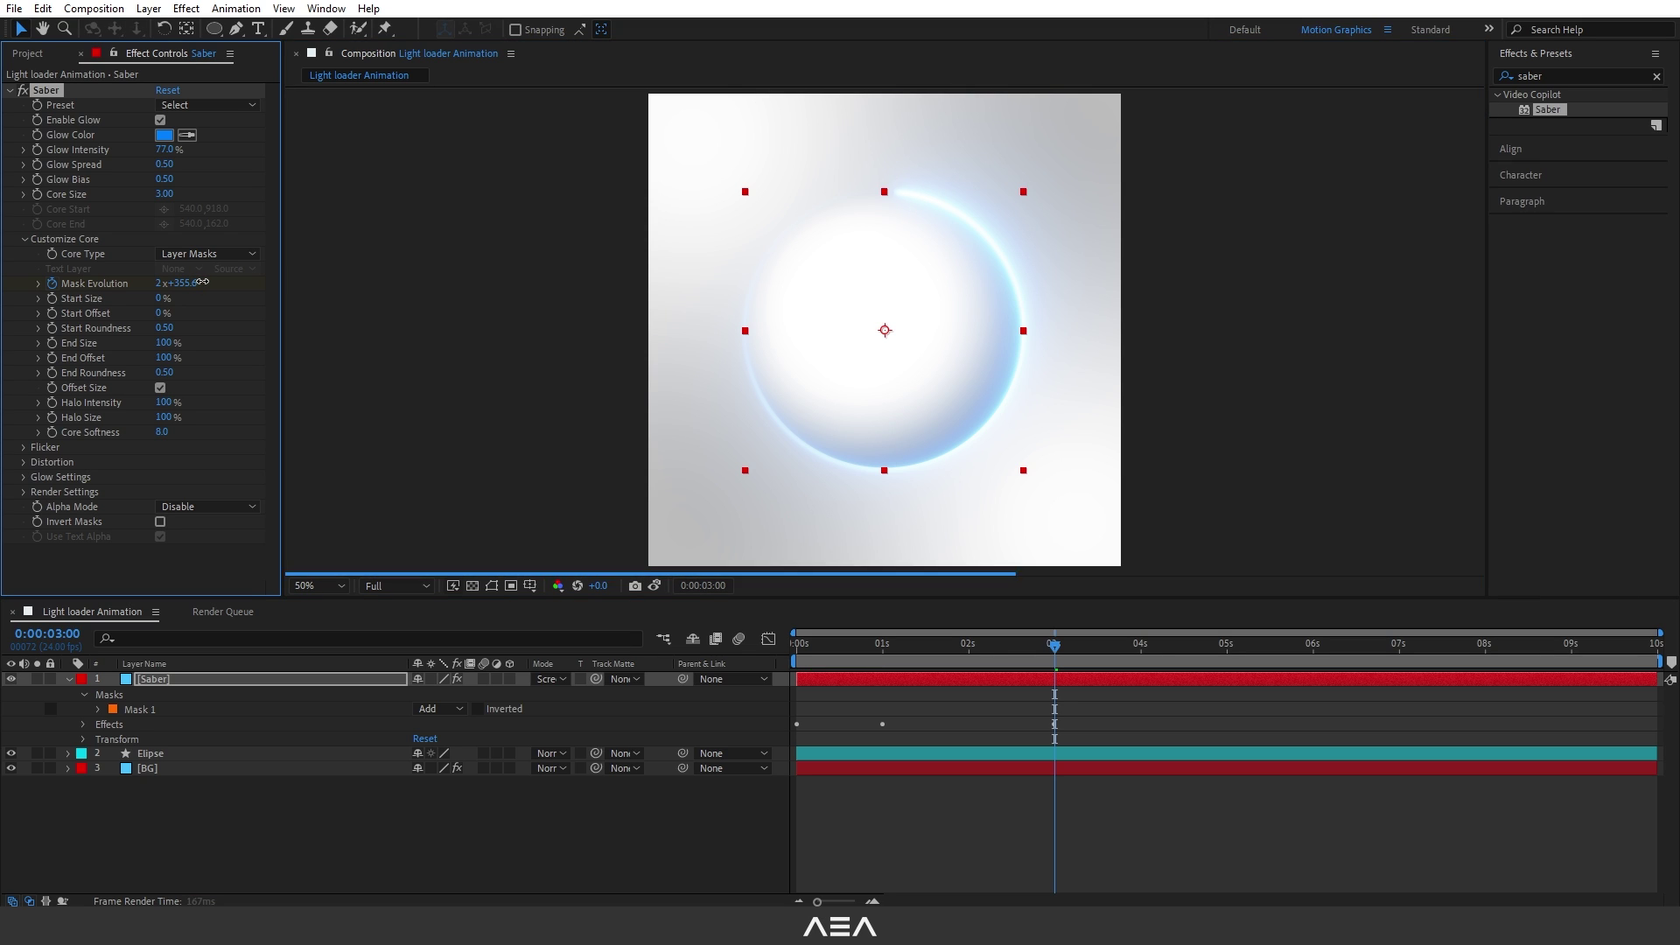
Step: Set the work area to end at 3 seconds, and preview the loop, checking its first frame against its last
left_click(1016, 820)
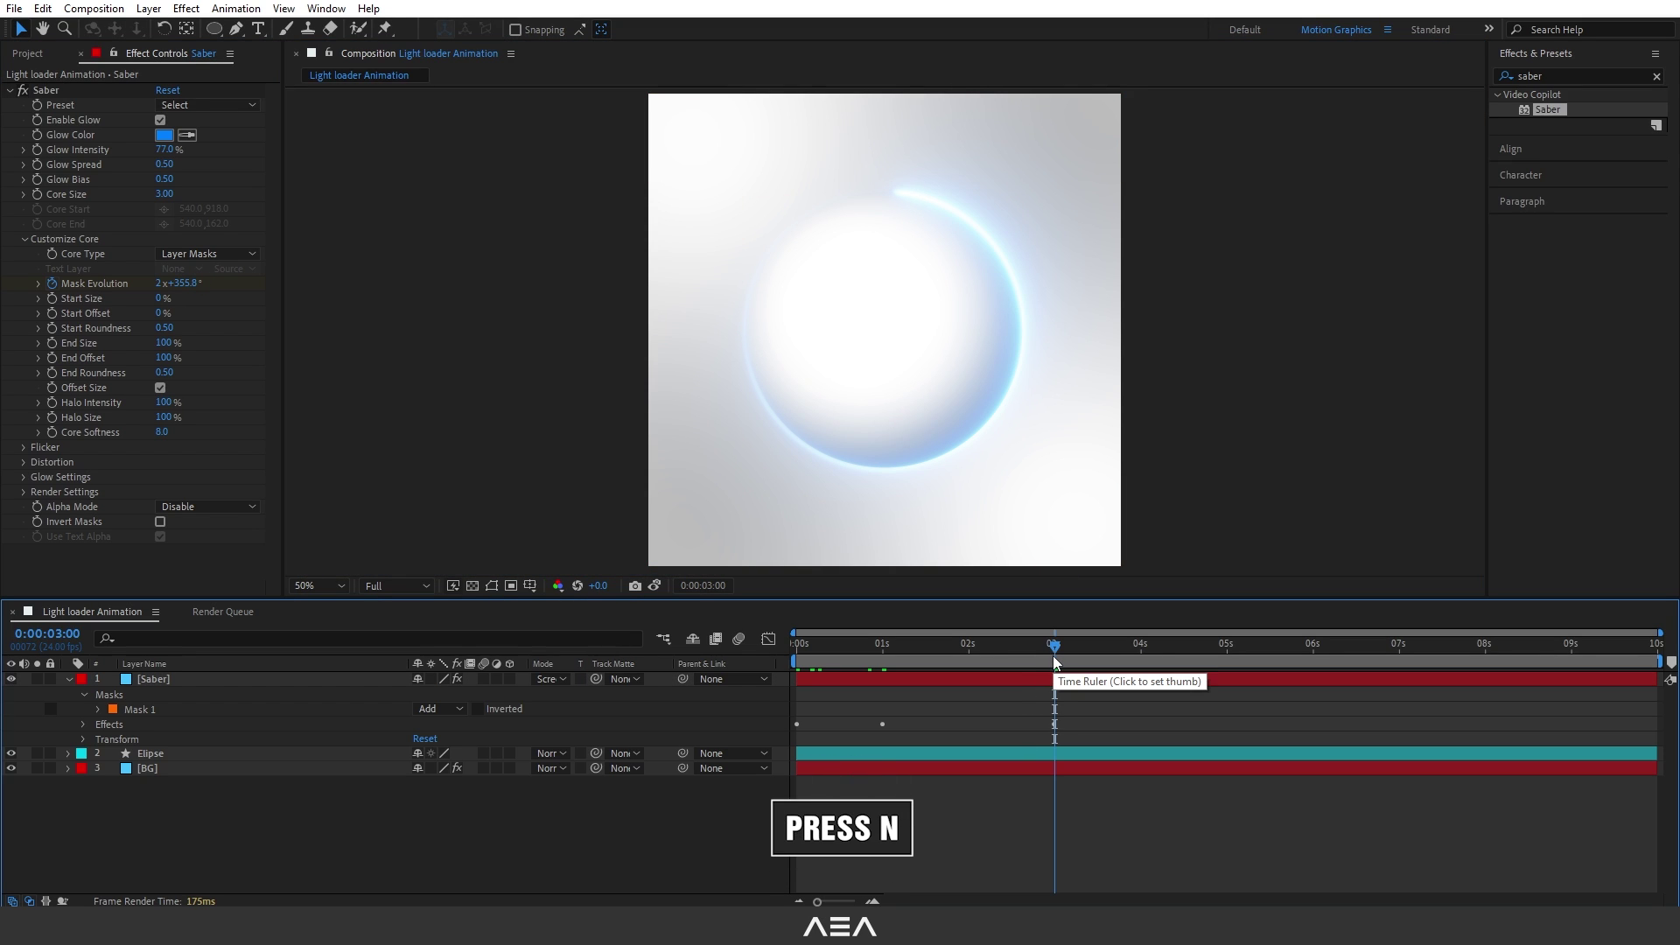
key("n")
left_click(1011, 647)
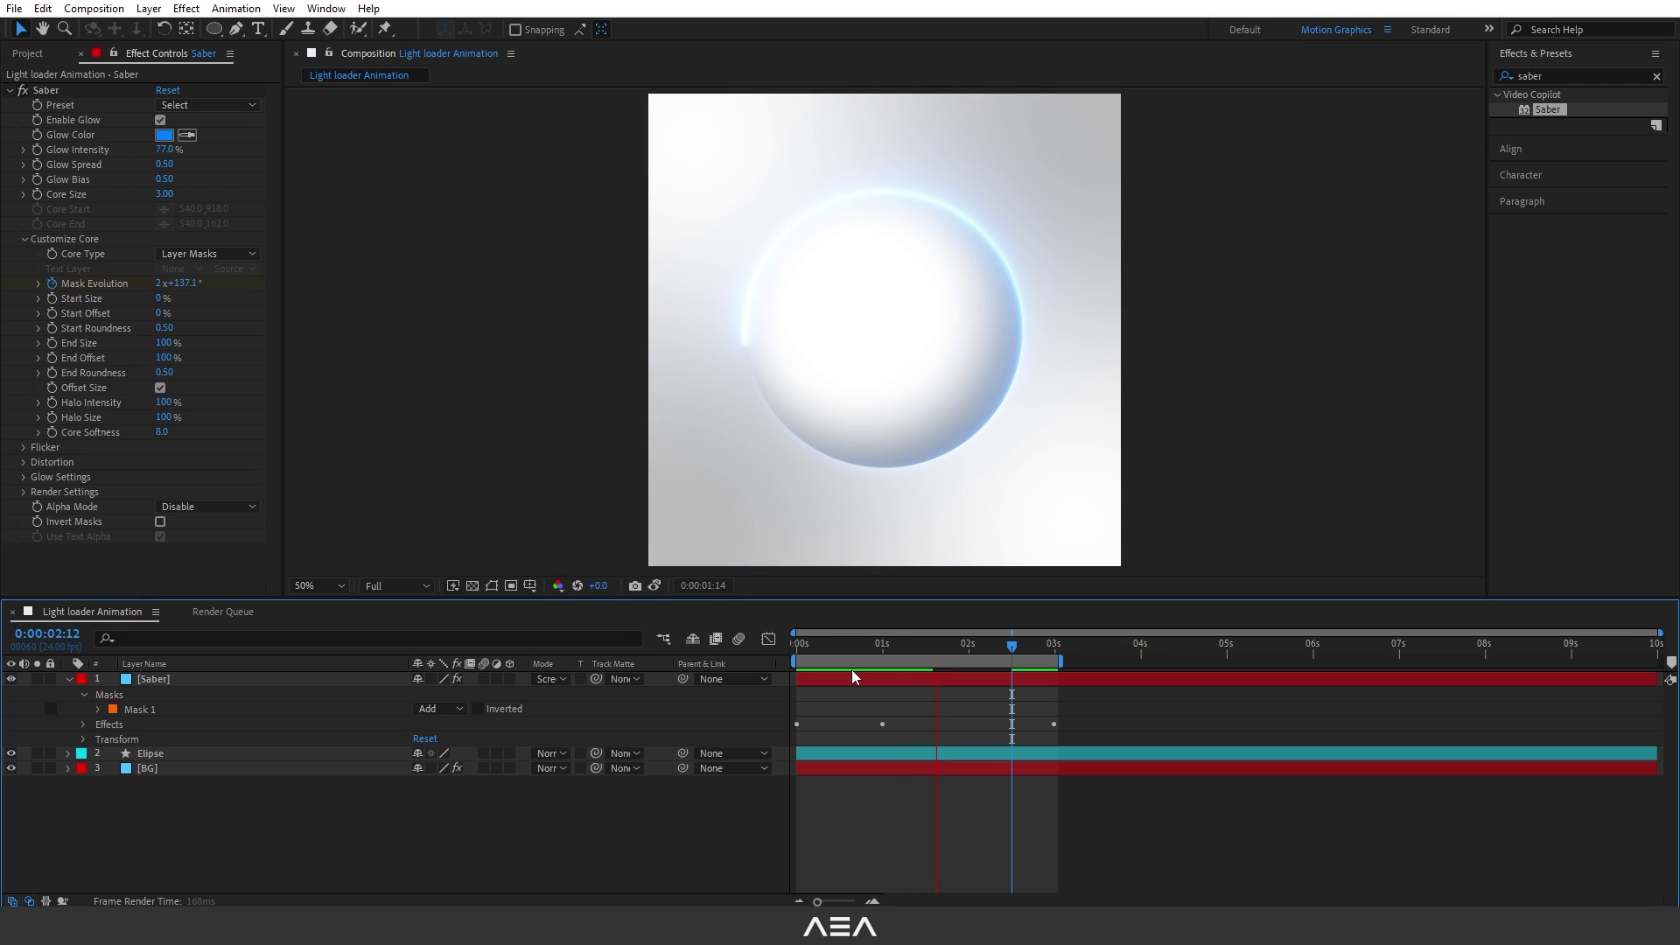
left_click(808, 656)
left_click(636, 589)
key("Home")
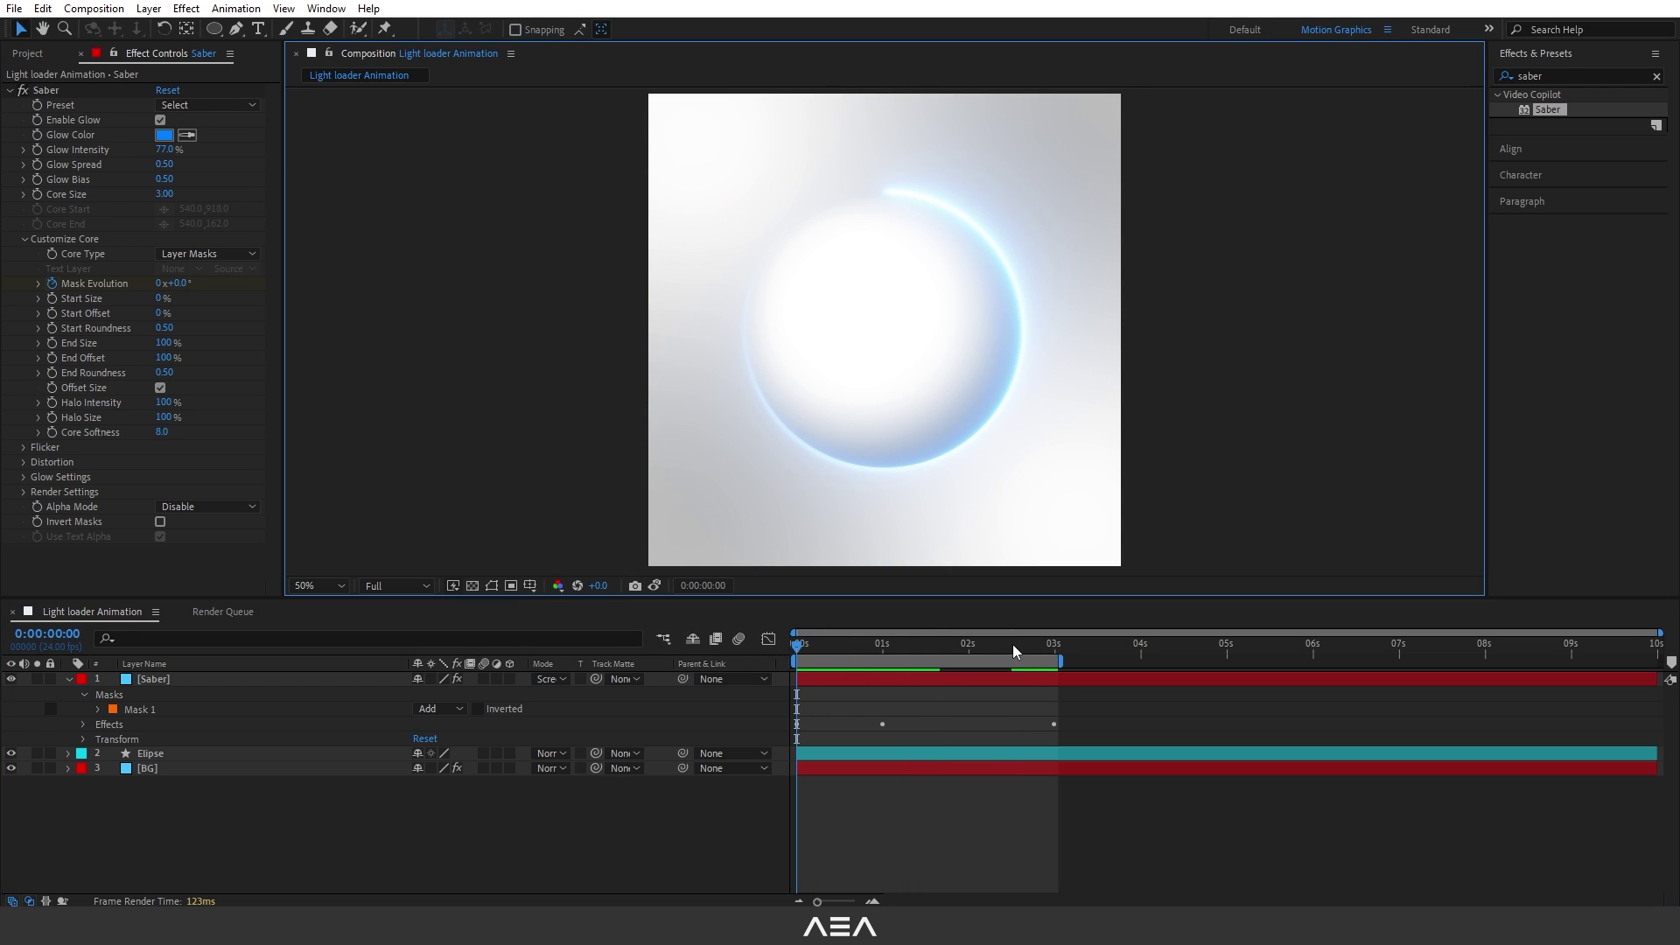
left_click_drag(1020, 643, 1054, 645)
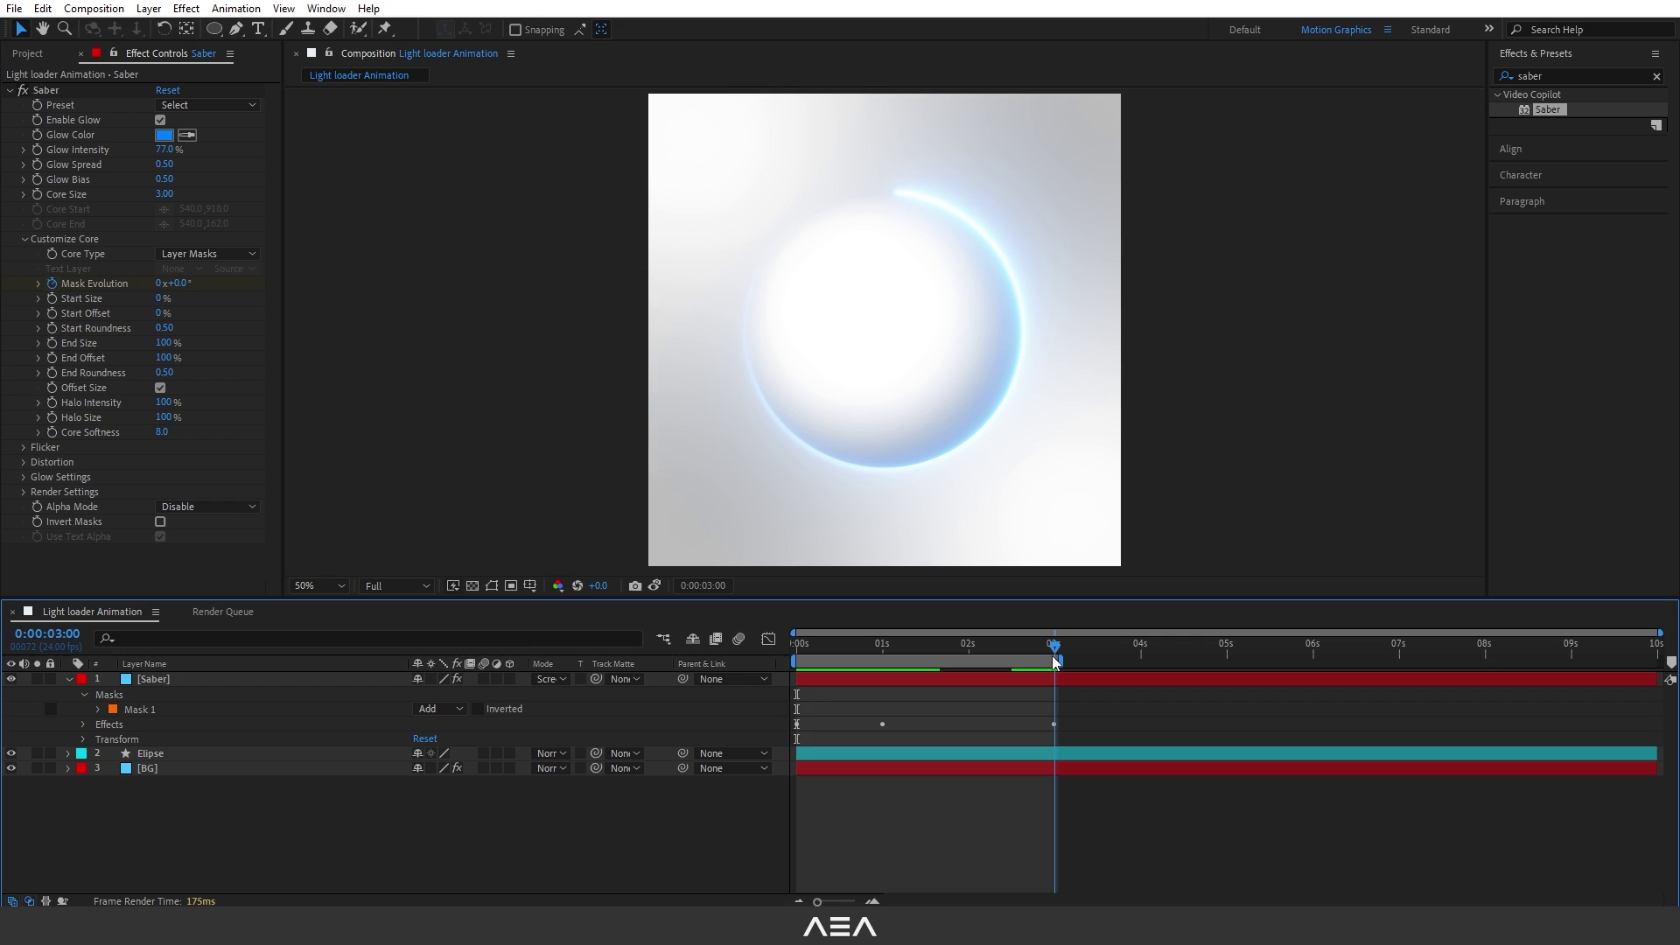
Step: Adjust Saber's Mask Evolution at 3 seconds to 2x+358.2° so it matches the first-frame snapshot, and preview the loop
left_click(655, 587)
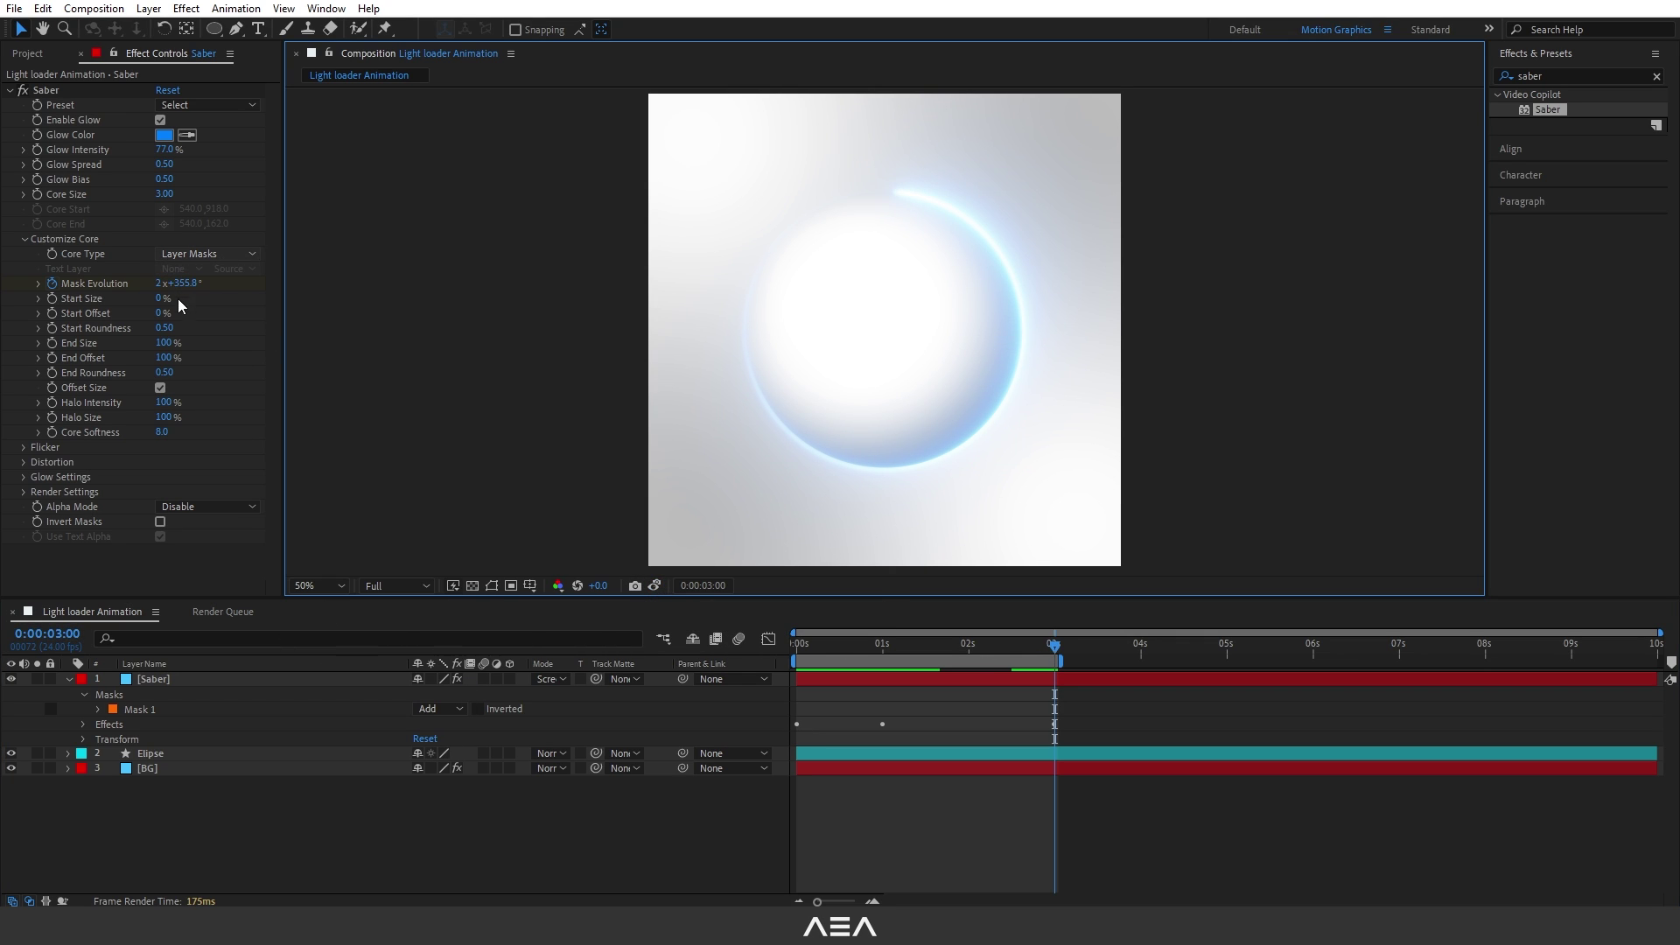
left_click_drag(191, 286, 205, 282)
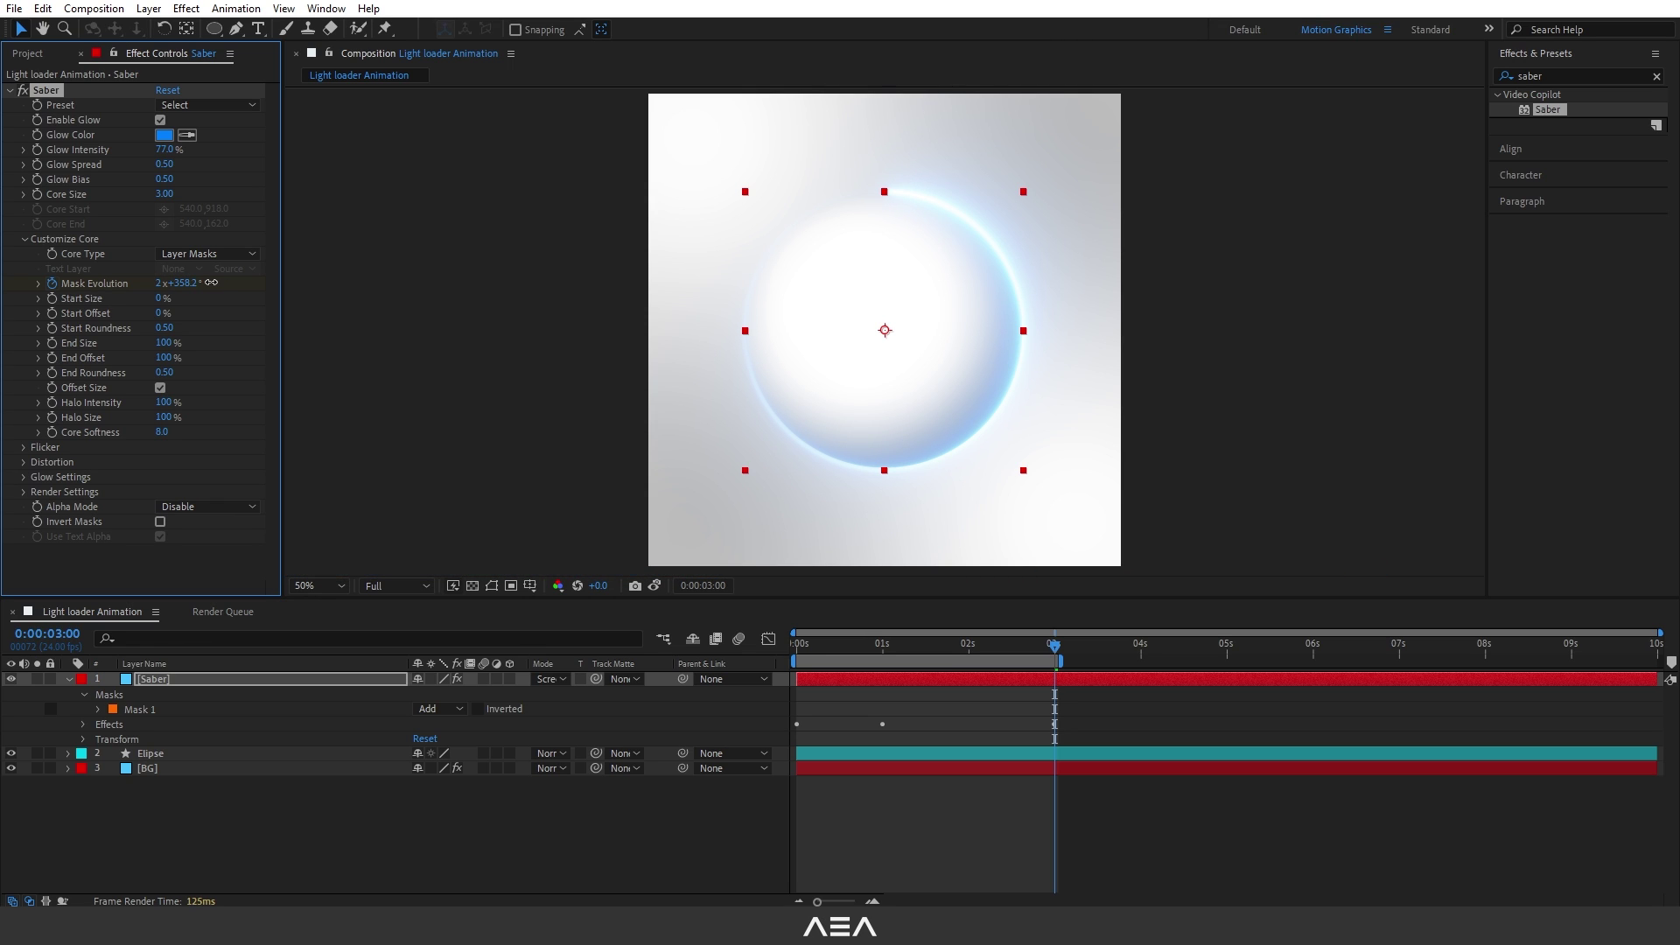
left_click(896, 780)
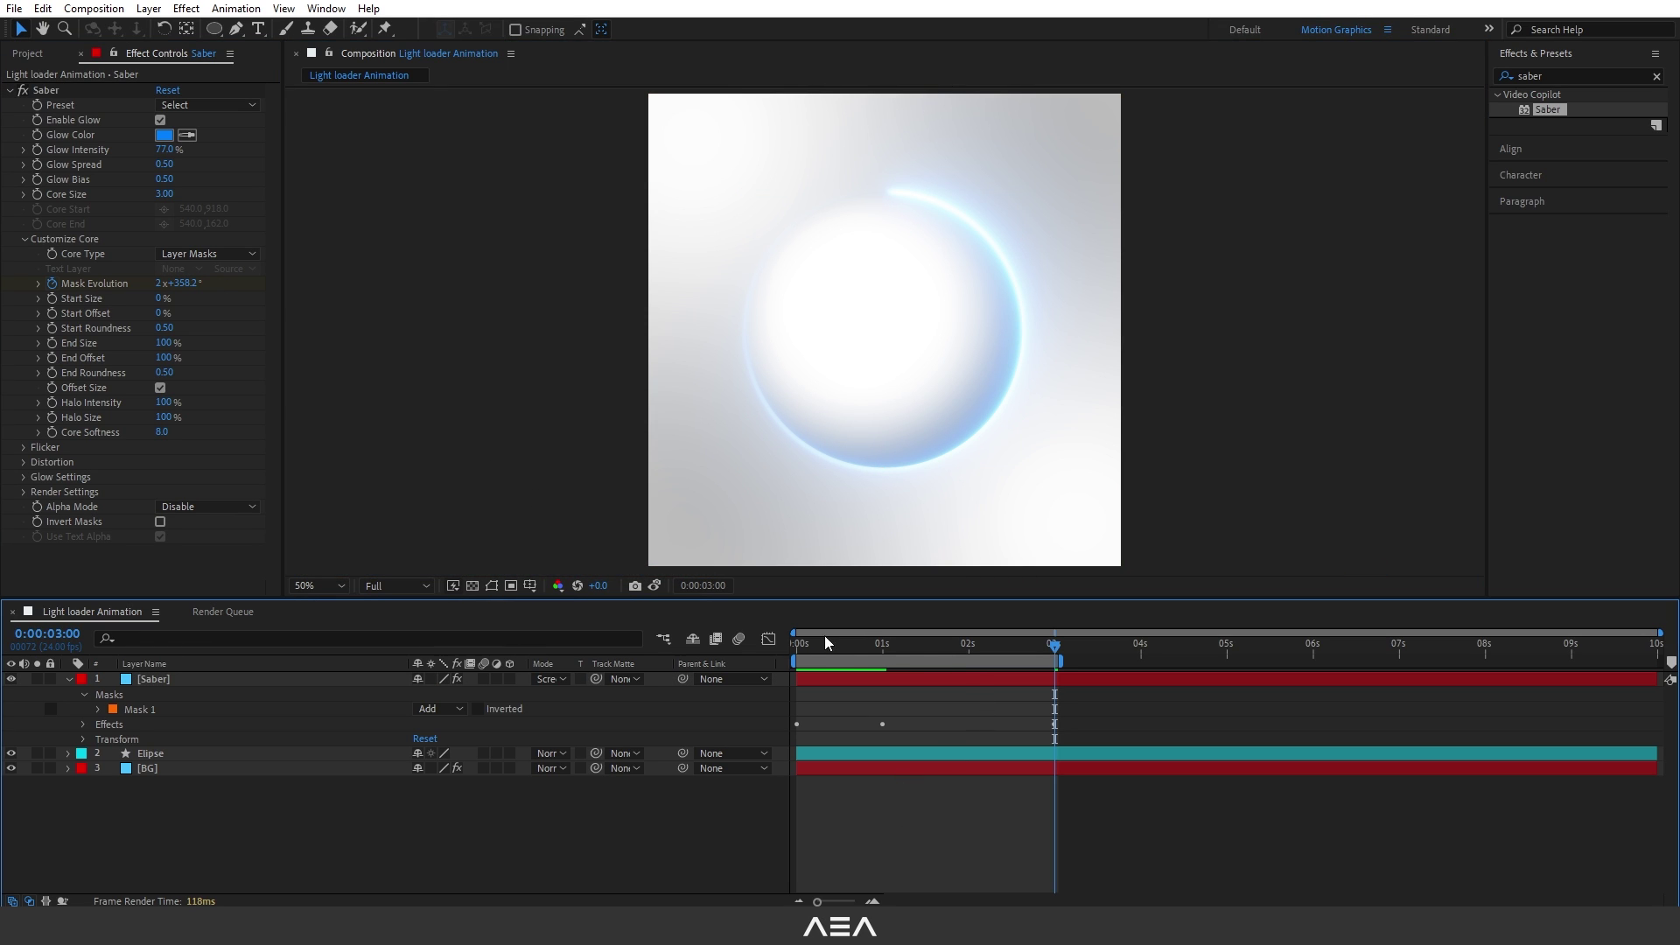
key("space")
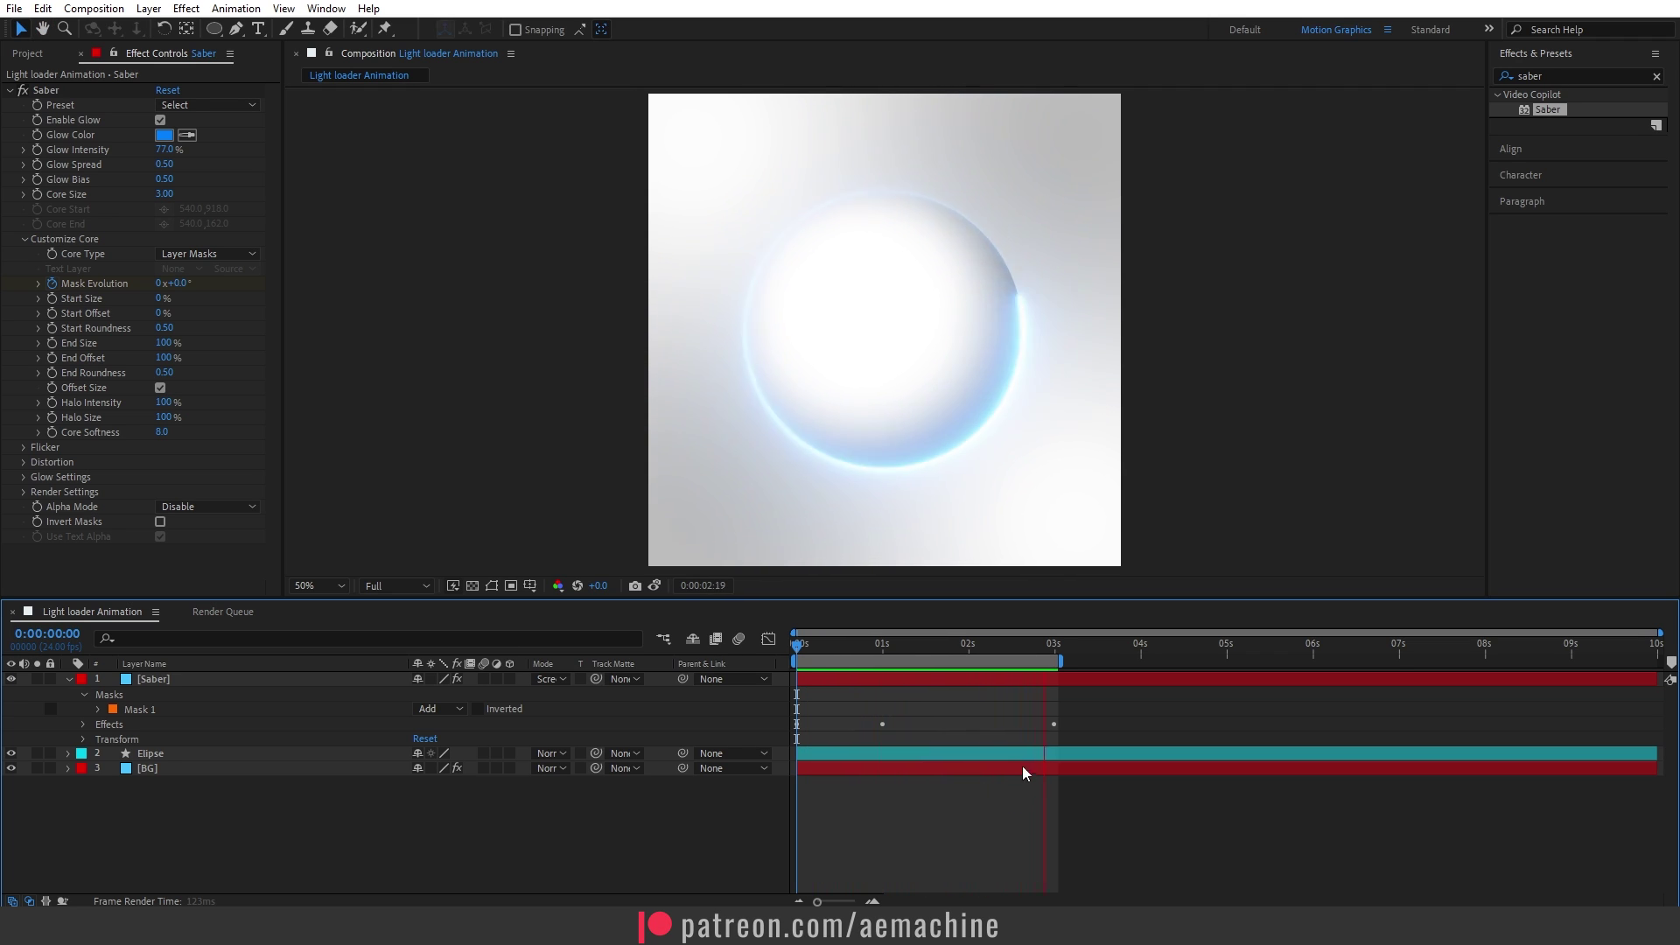
key("space")
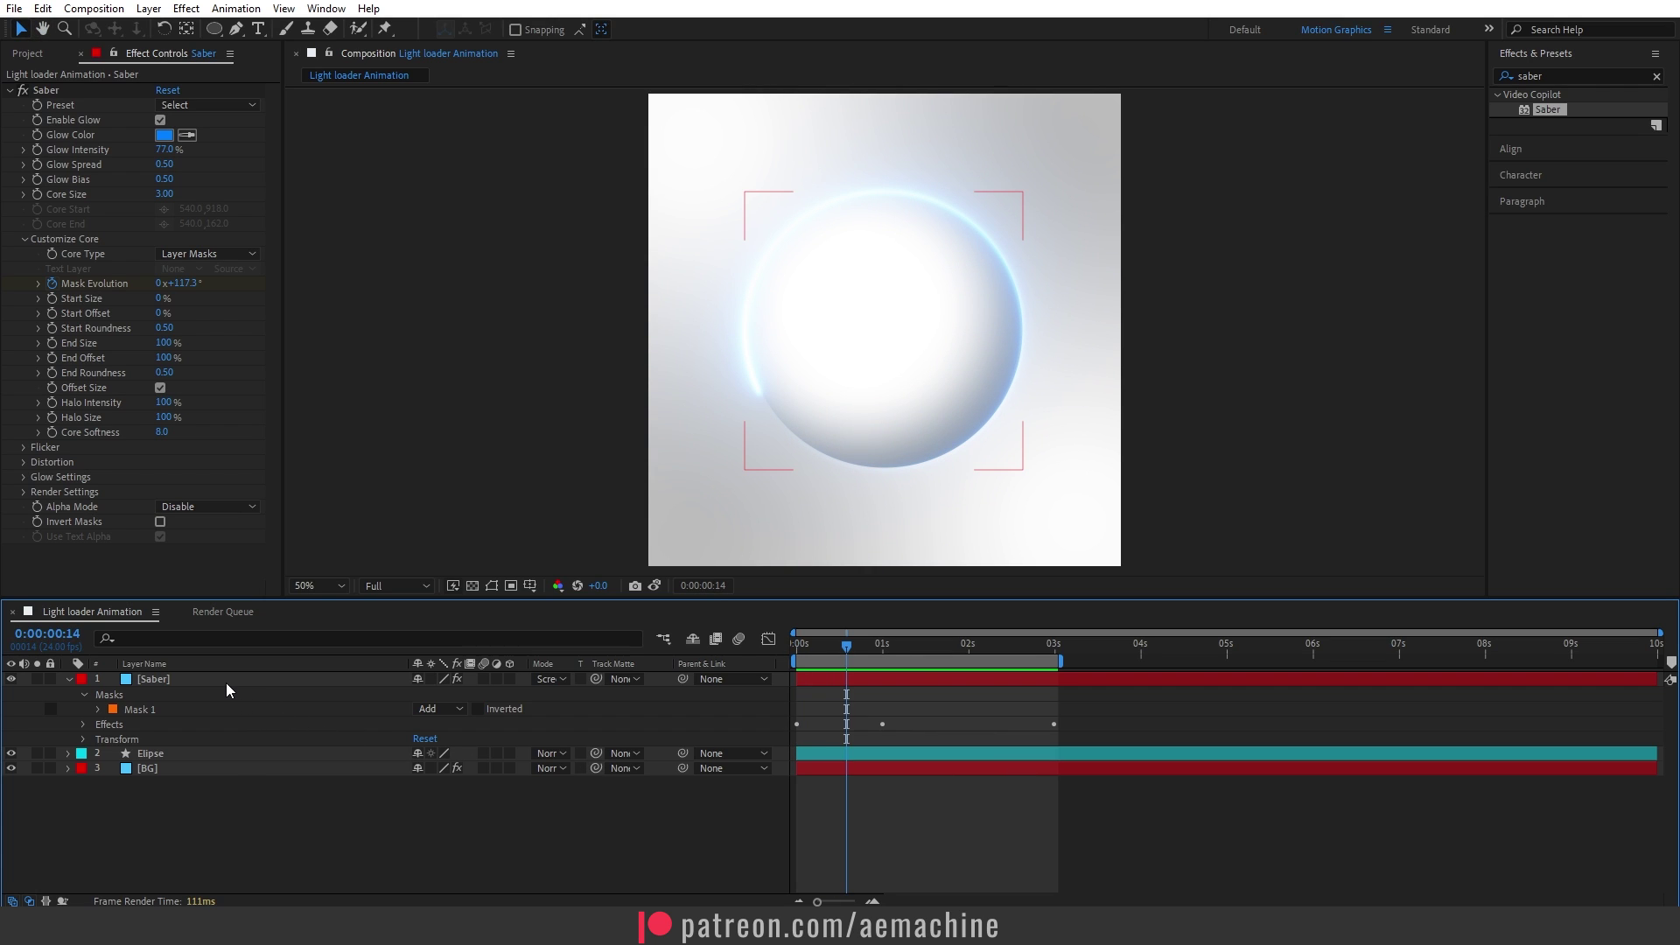
Step: Reveal the Saber layer's keyframes and apply Easy Ease to all three Mask Evolution keyframes
left_click(226, 682)
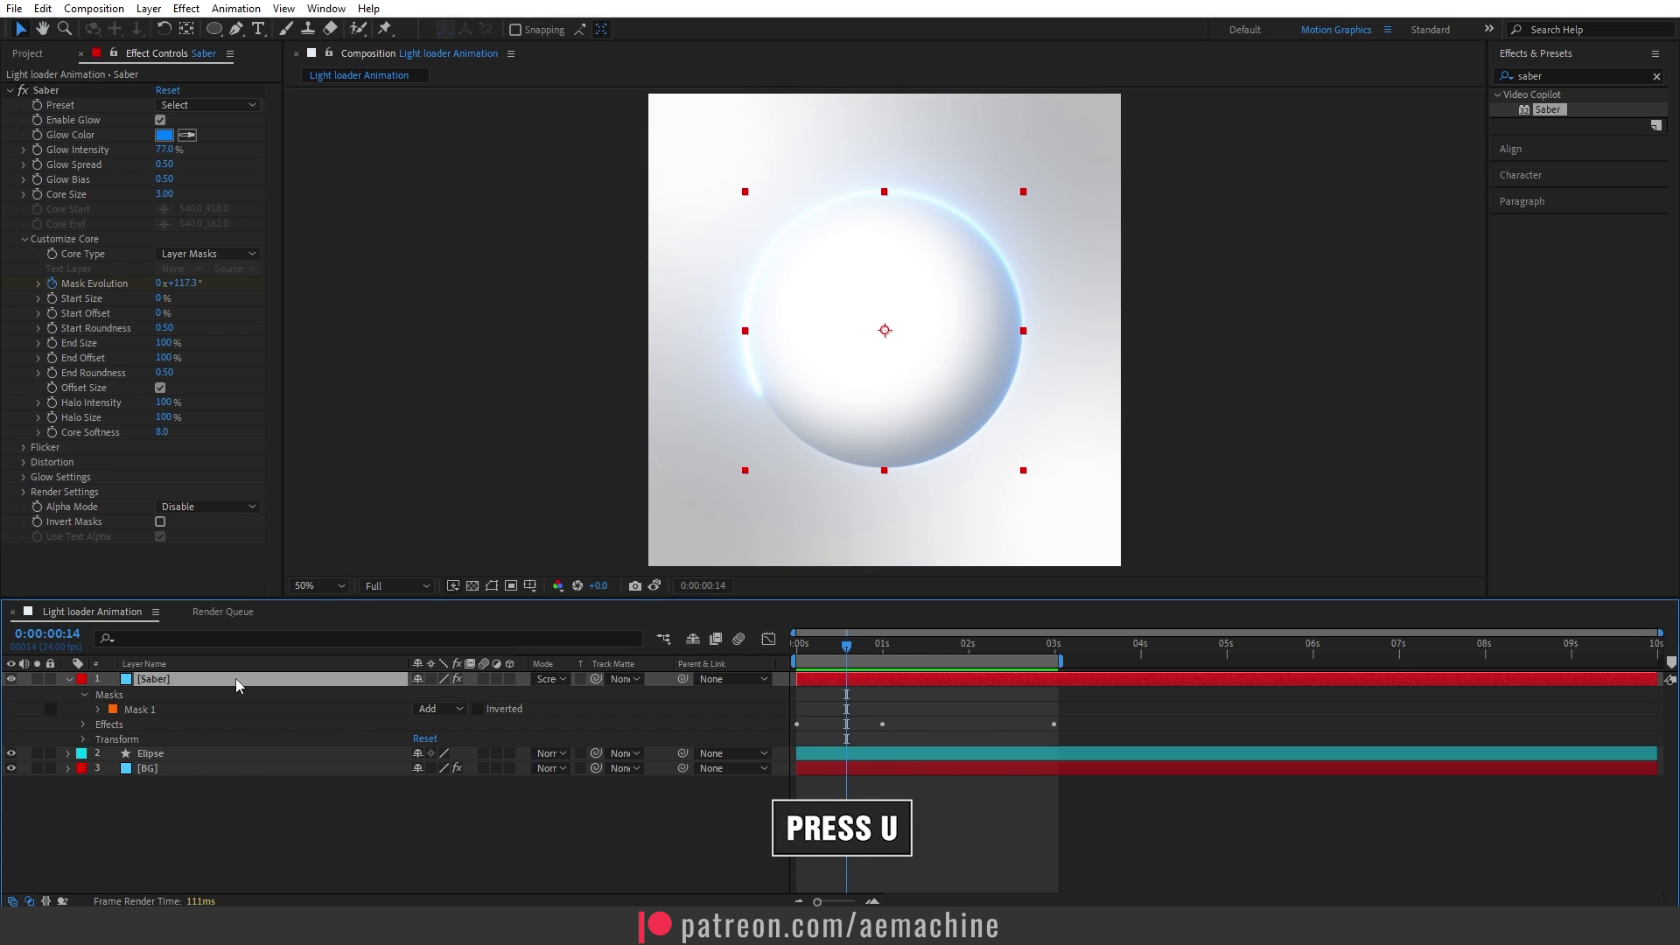
key("u")
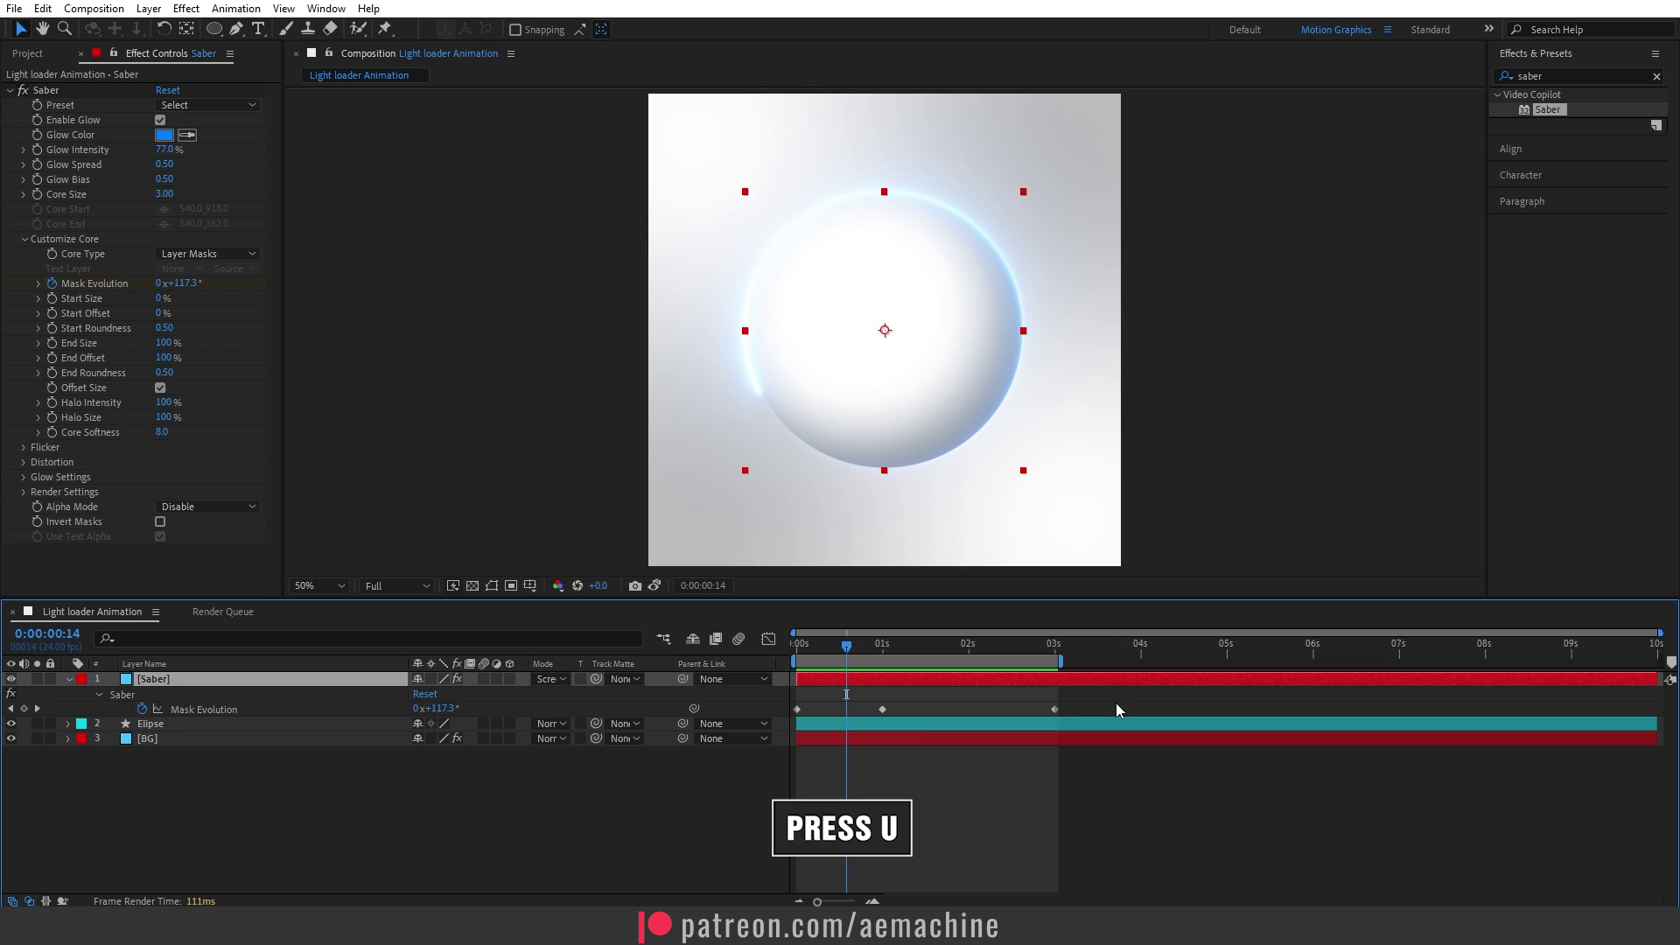
left_click_drag(1116, 702, 733, 719)
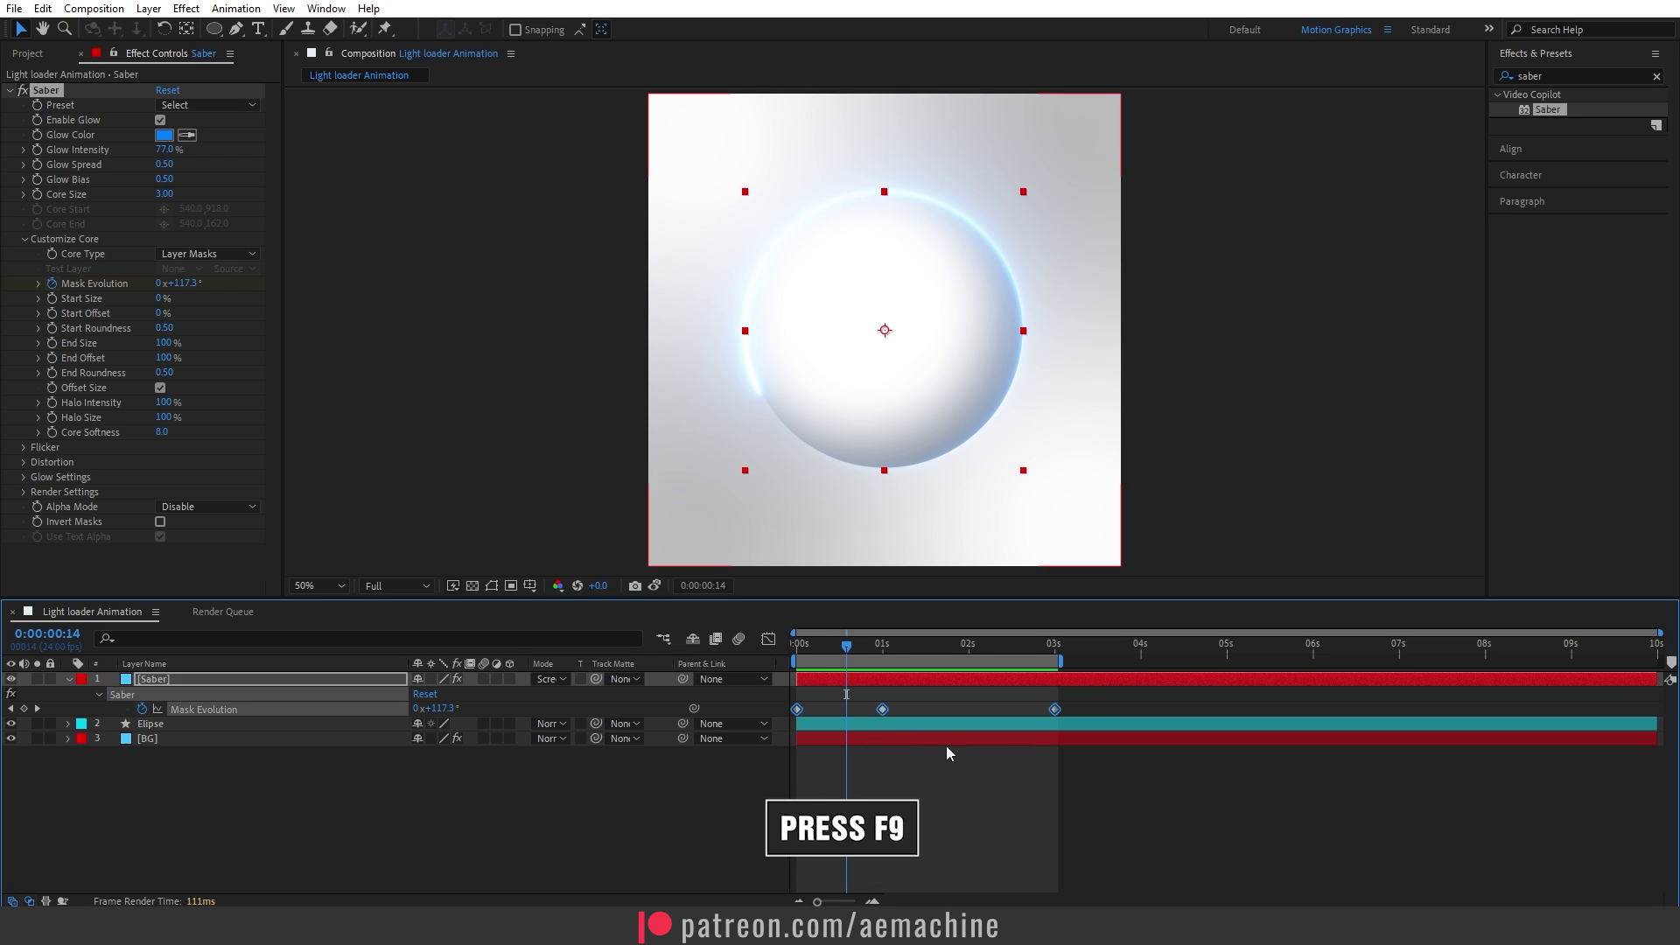
key("F9")
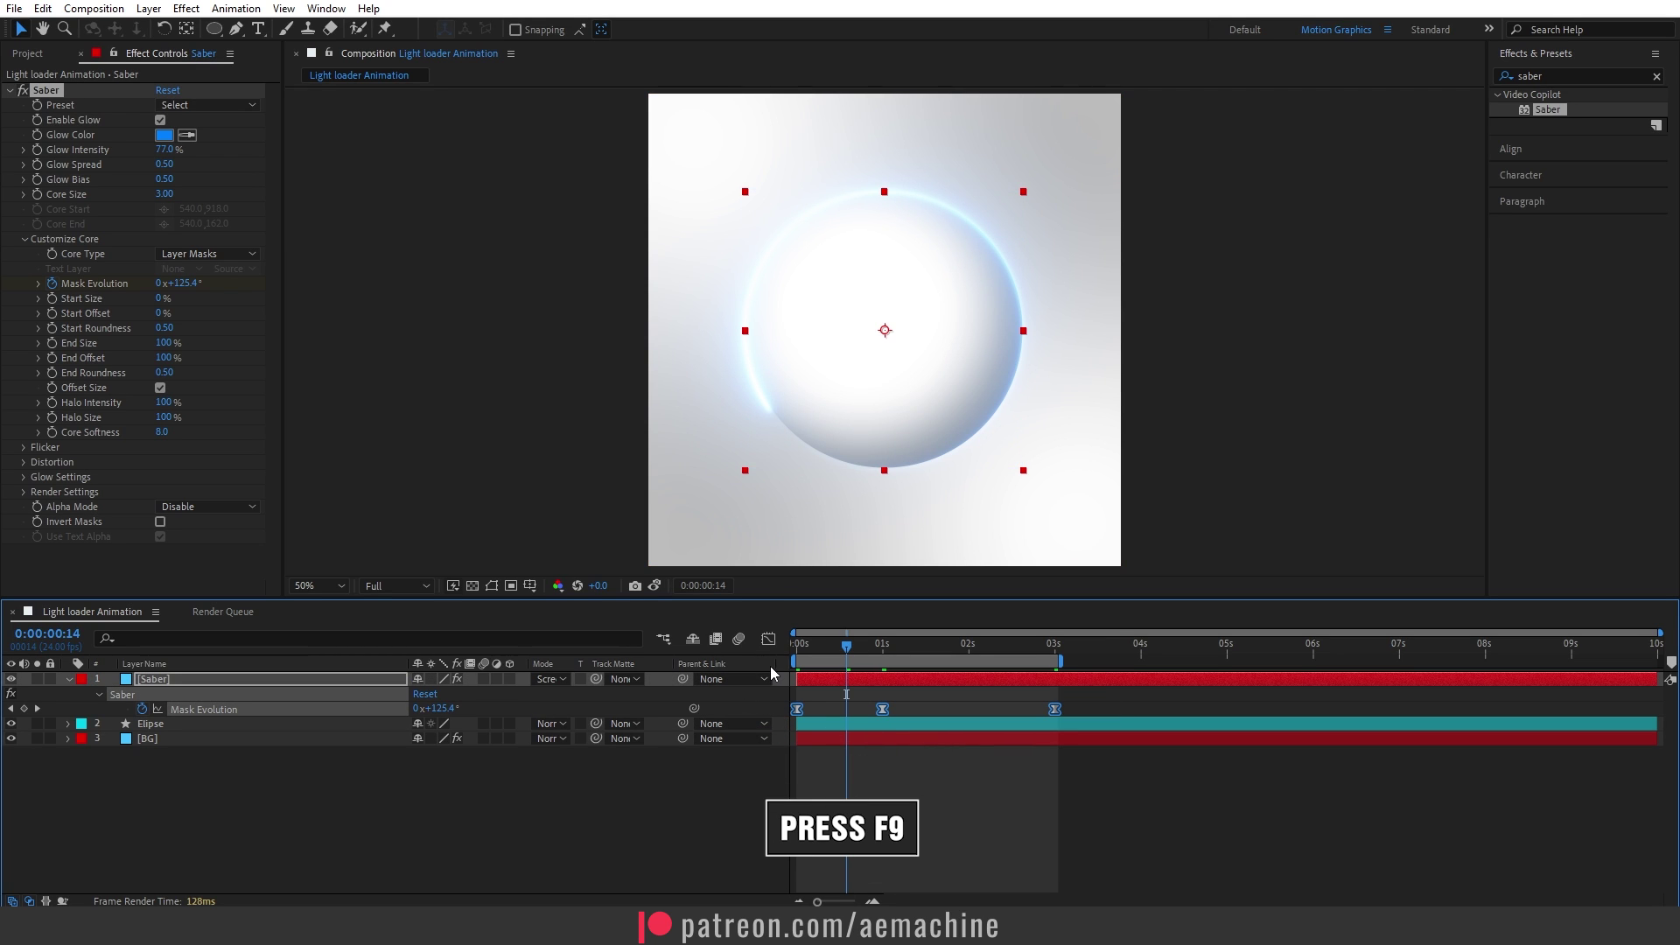
Step: Show Mask Evolution in the graph editor, comparing the speed graph and ending on the value graph
left_click(770, 643)
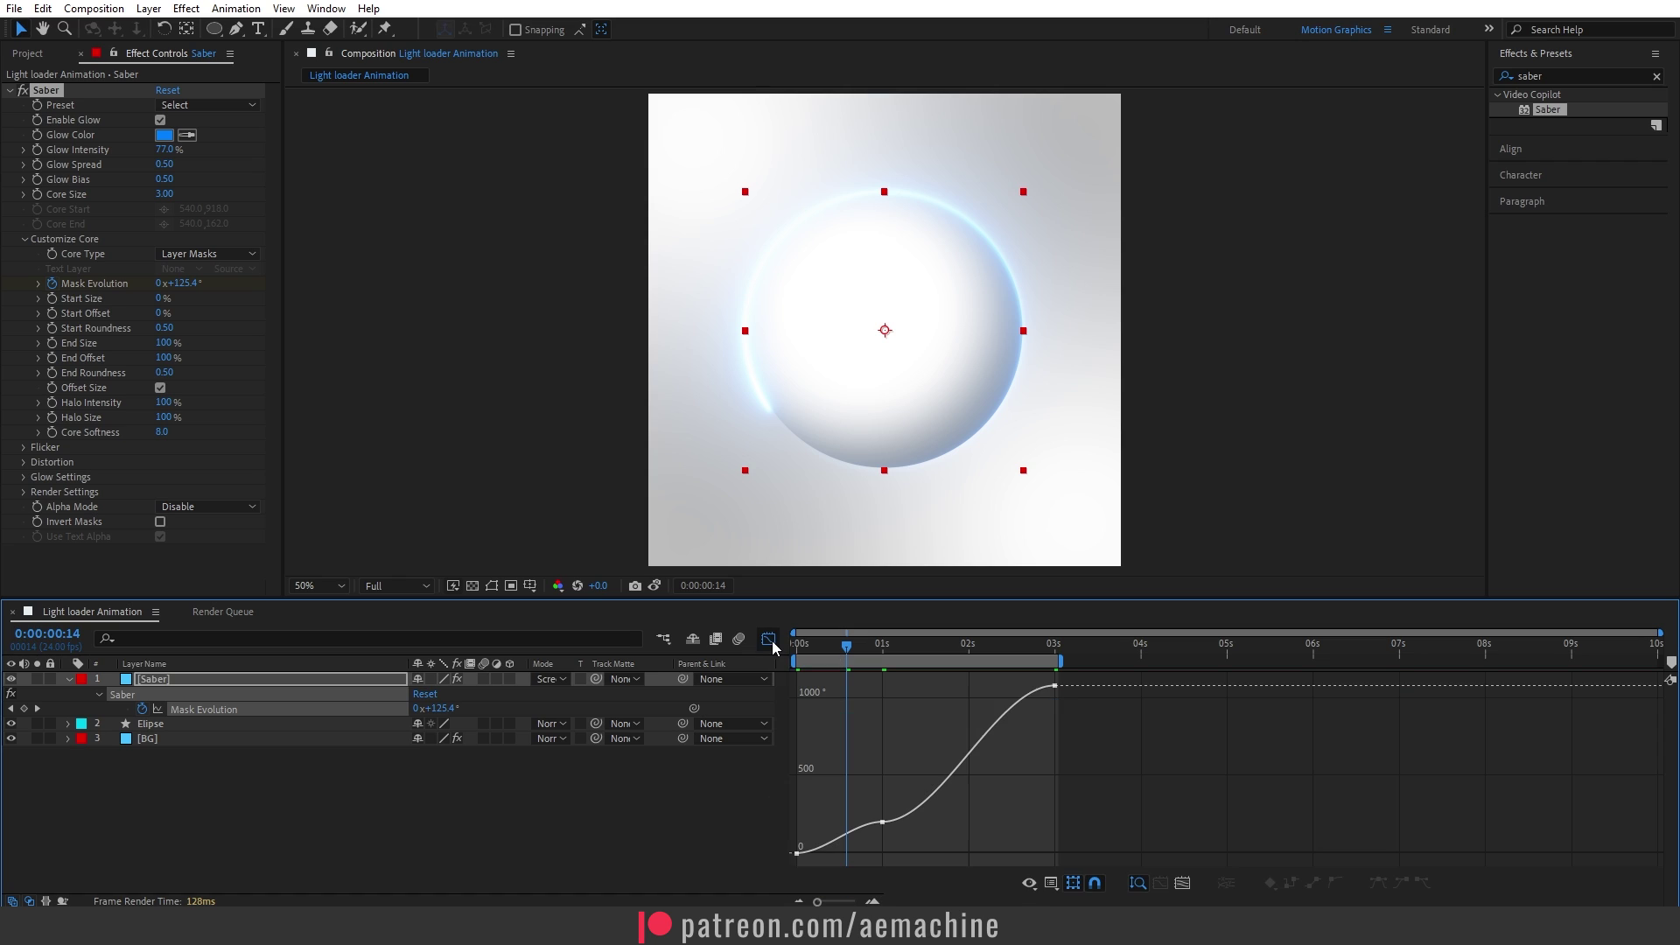
right_click(926, 724)
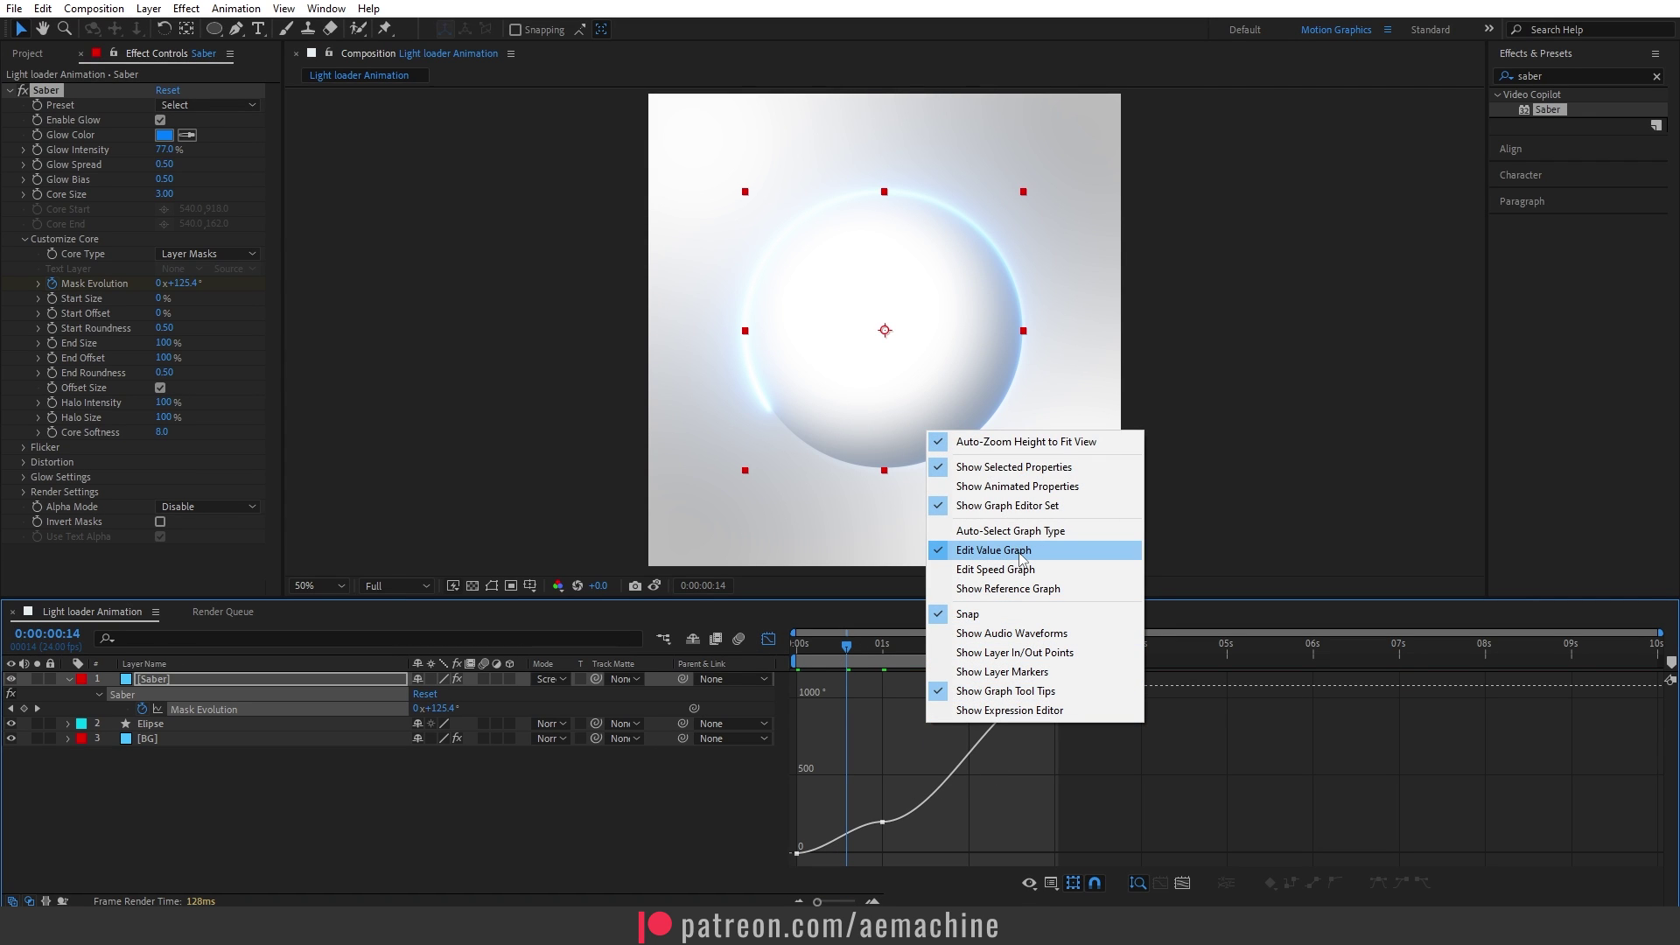
left_click(967, 570)
right_click(966, 774)
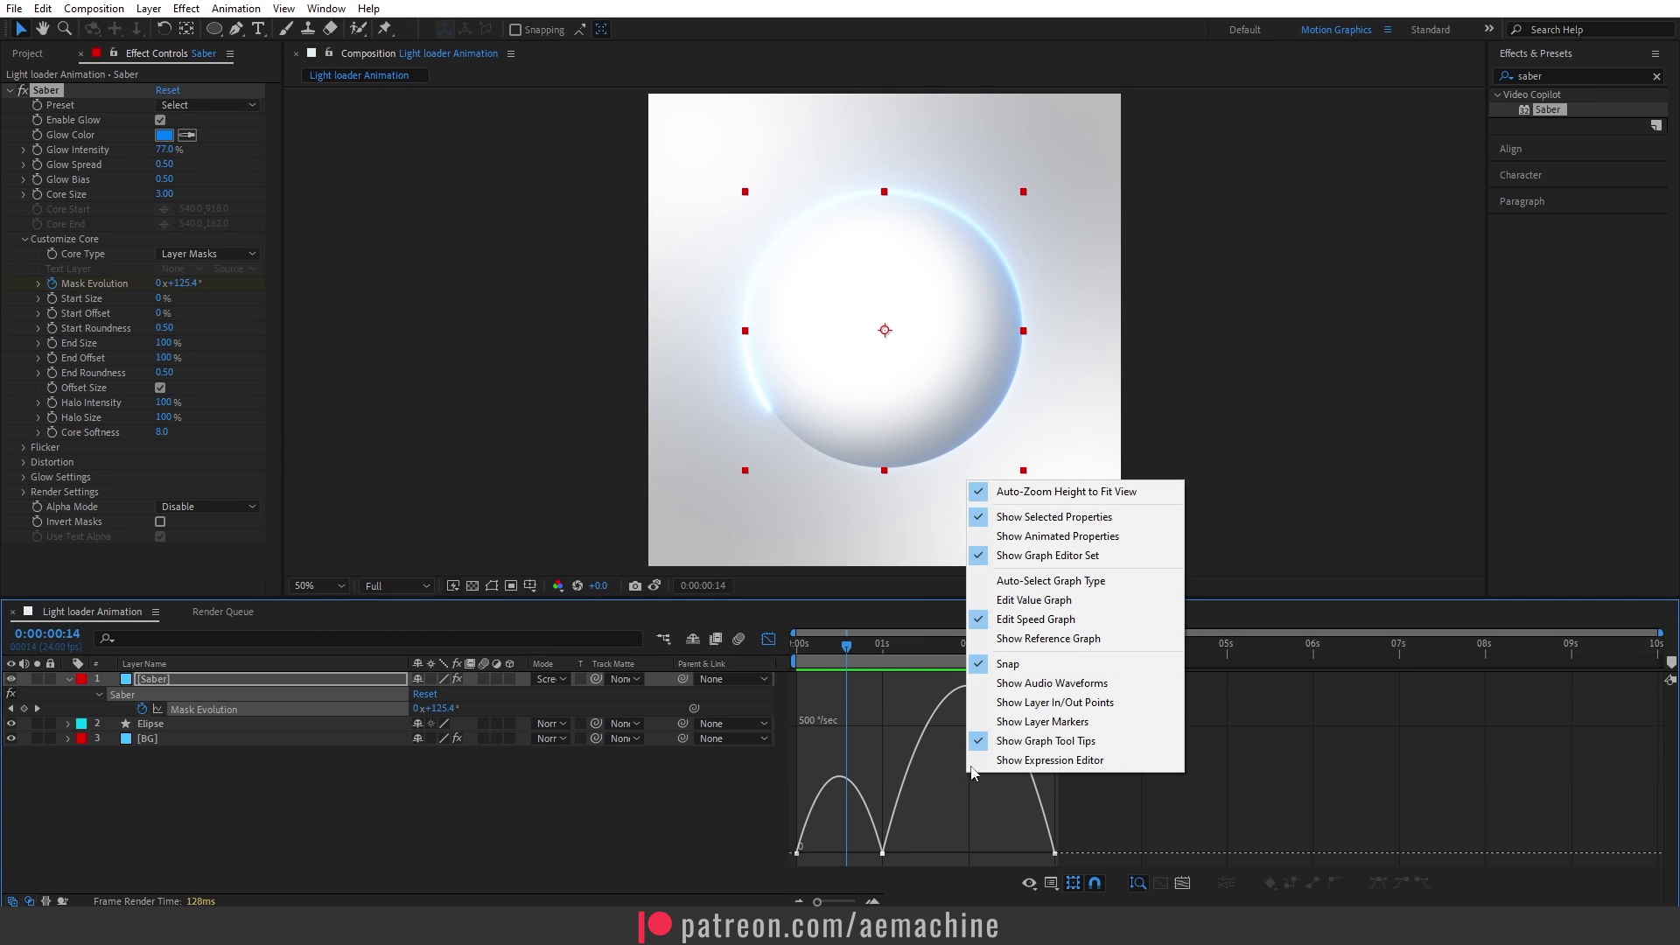
left_click(997, 598)
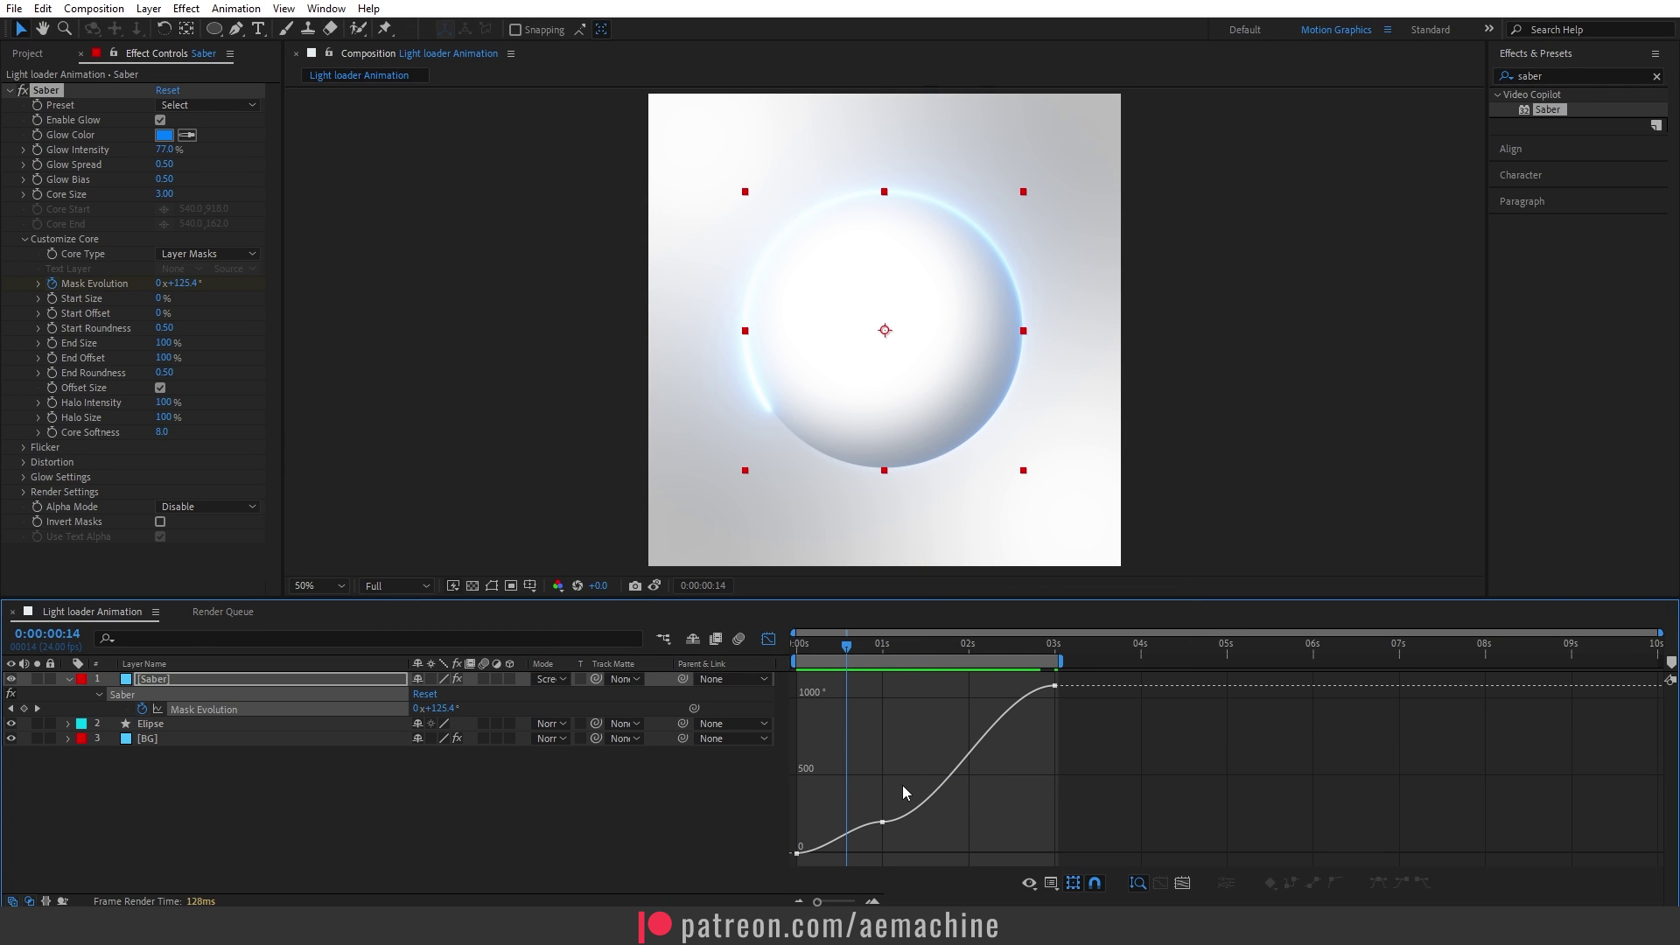
Step: Shape the Mask Evolution curve into one smooth S-curve by adjusting the 1-second handles and lengthening the 3-second ease, and preview it
left_click_drag(870, 844, 871, 848)
left_click(1338, 884)
left_click(899, 802)
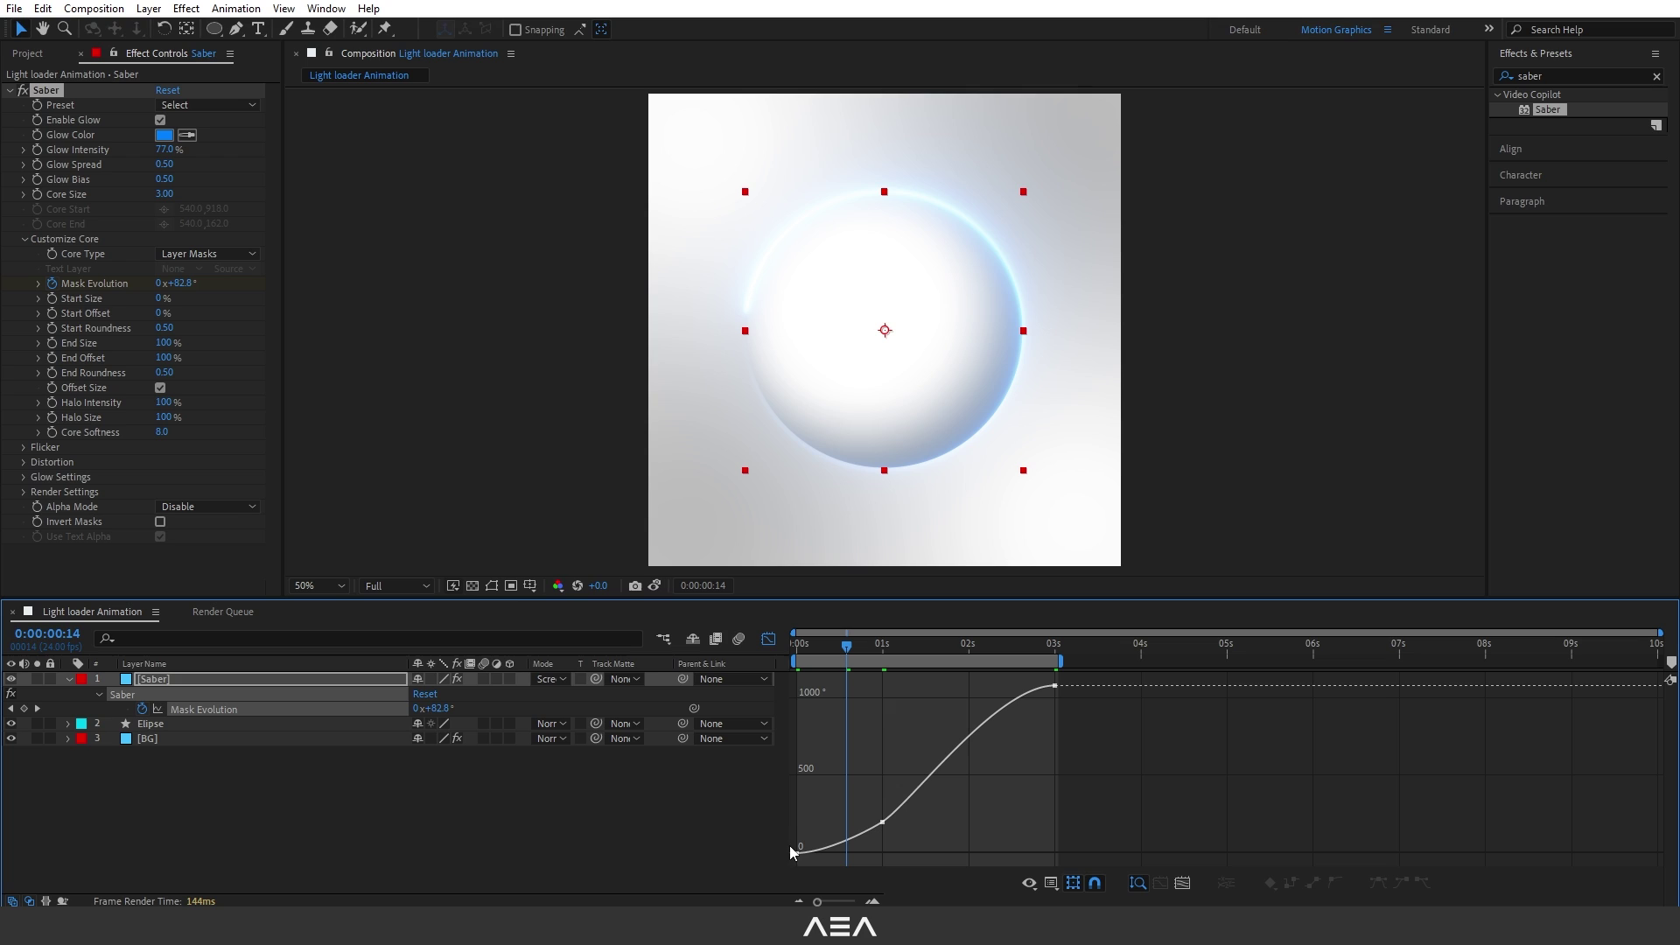
double_click(917, 815)
left_click_drag(914, 802, 934, 785)
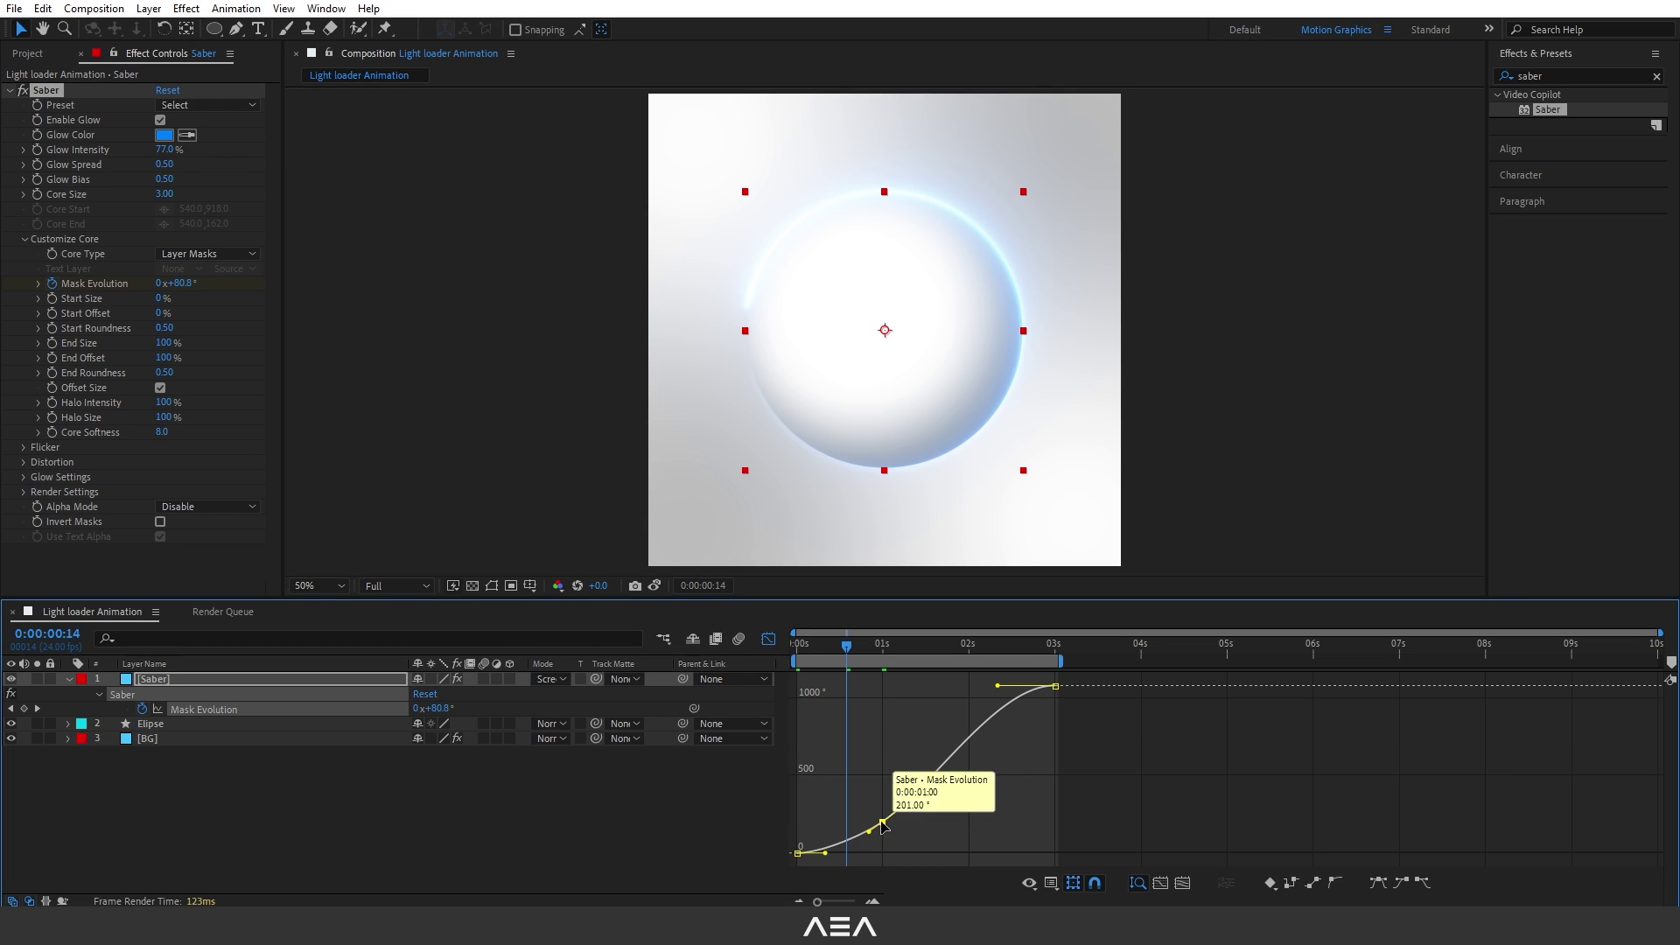
left_click_drag(871, 838, 842, 841)
left_click(1074, 723)
left_click_drag(1075, 723, 976, 692)
key("Home")
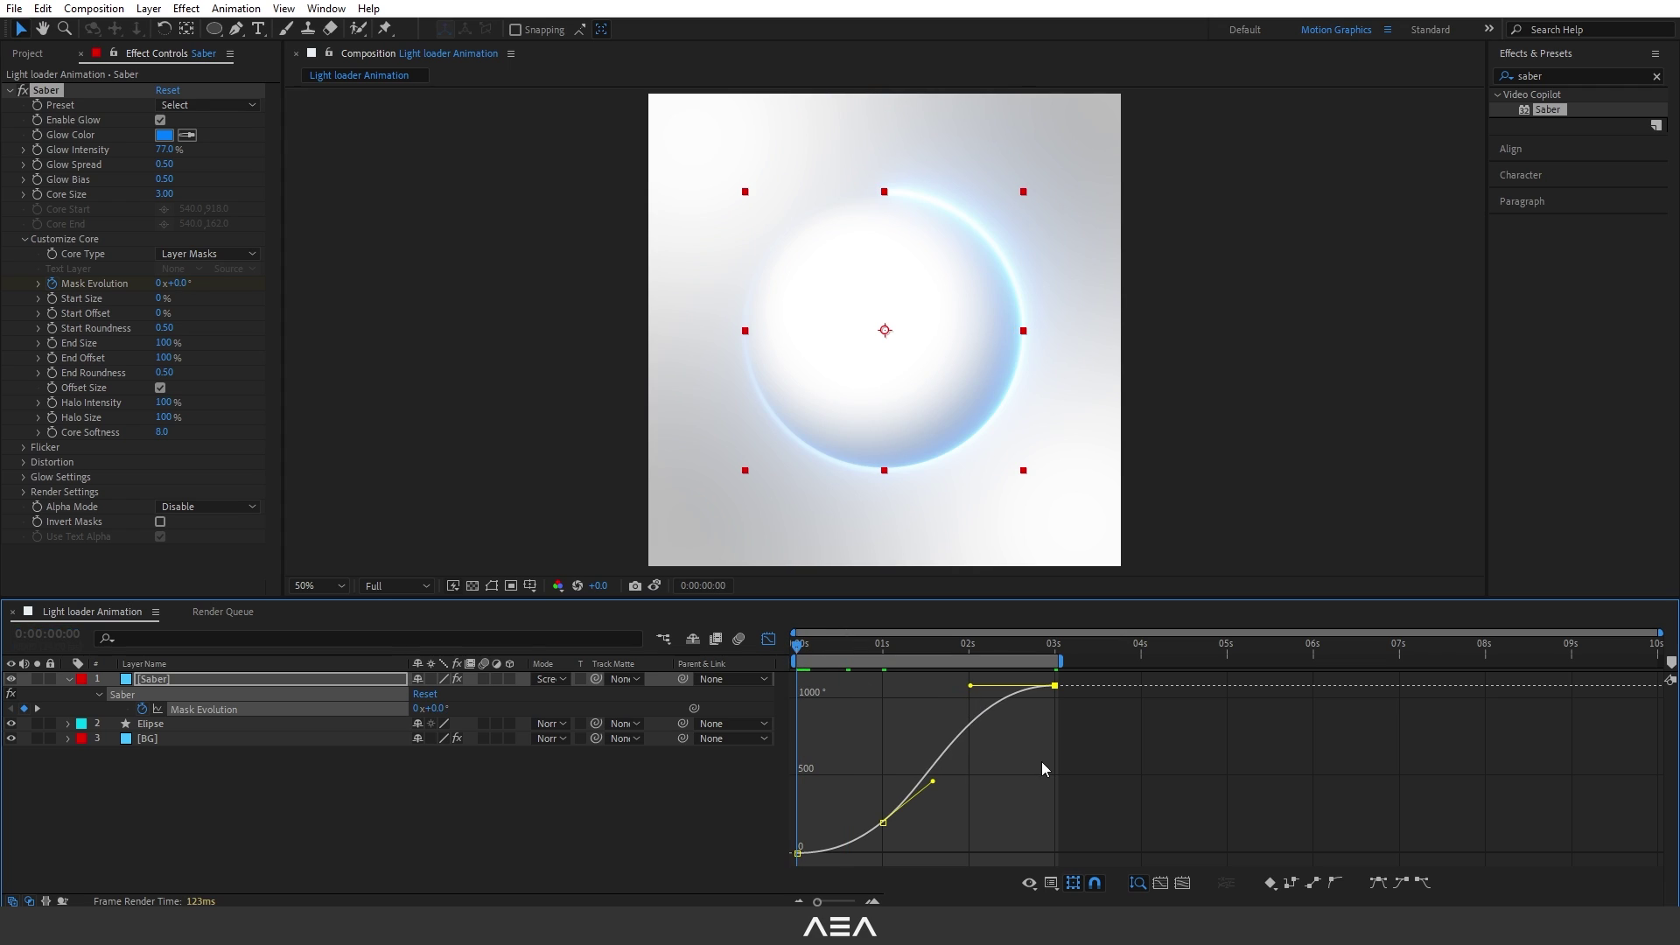
key("space")
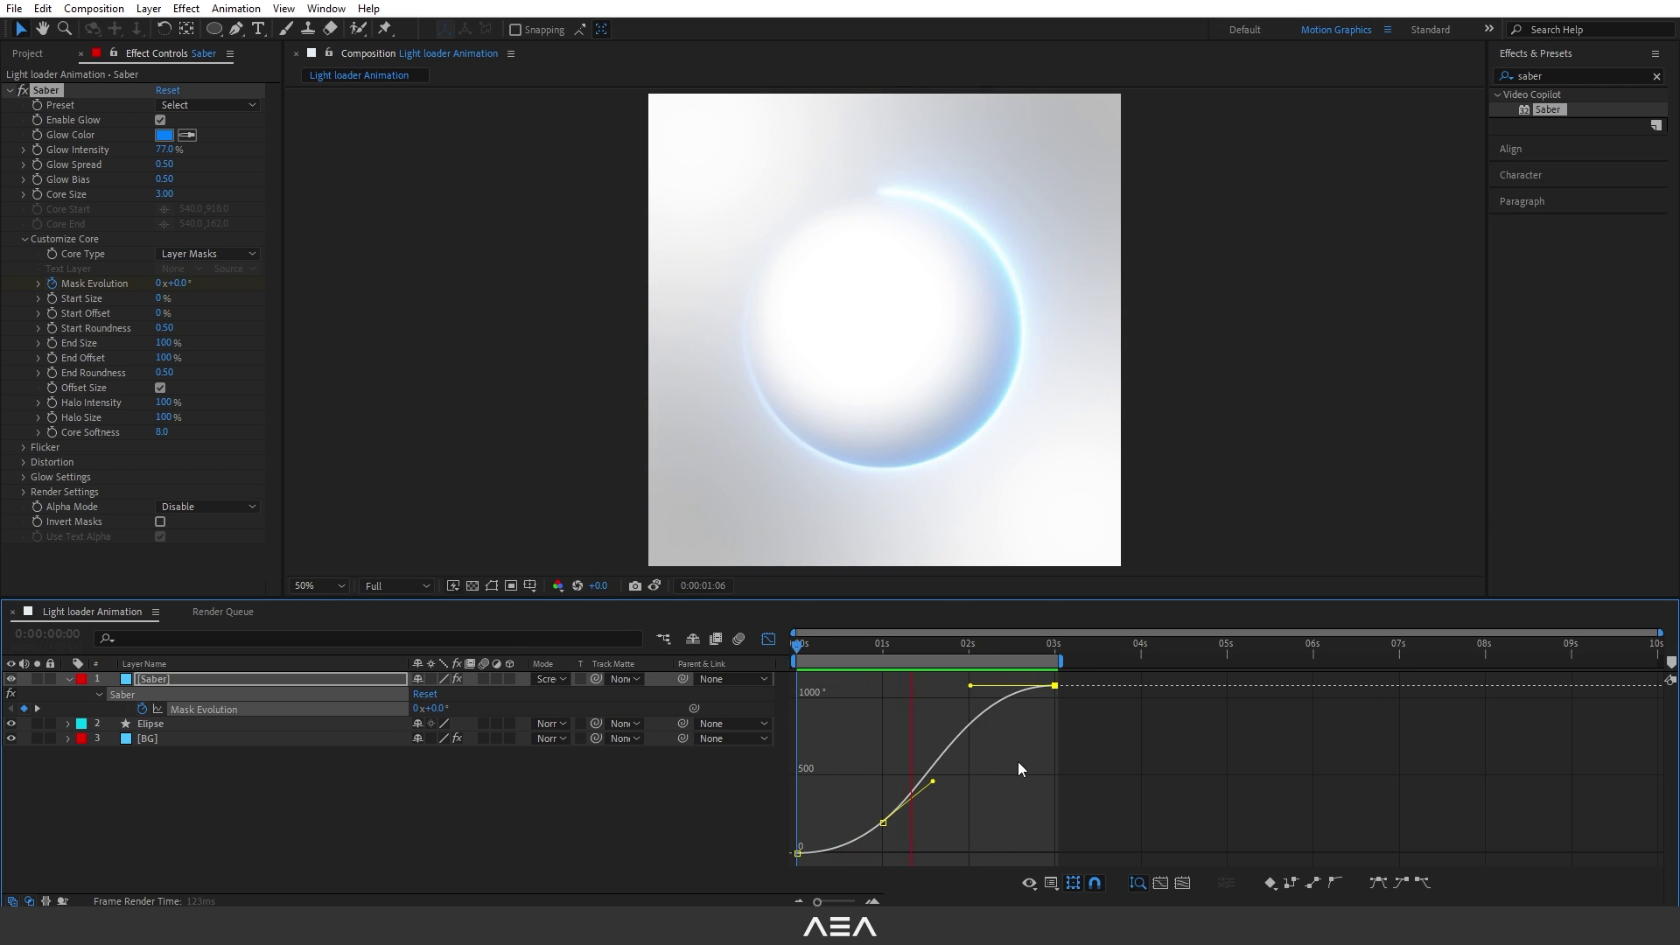
key("space")
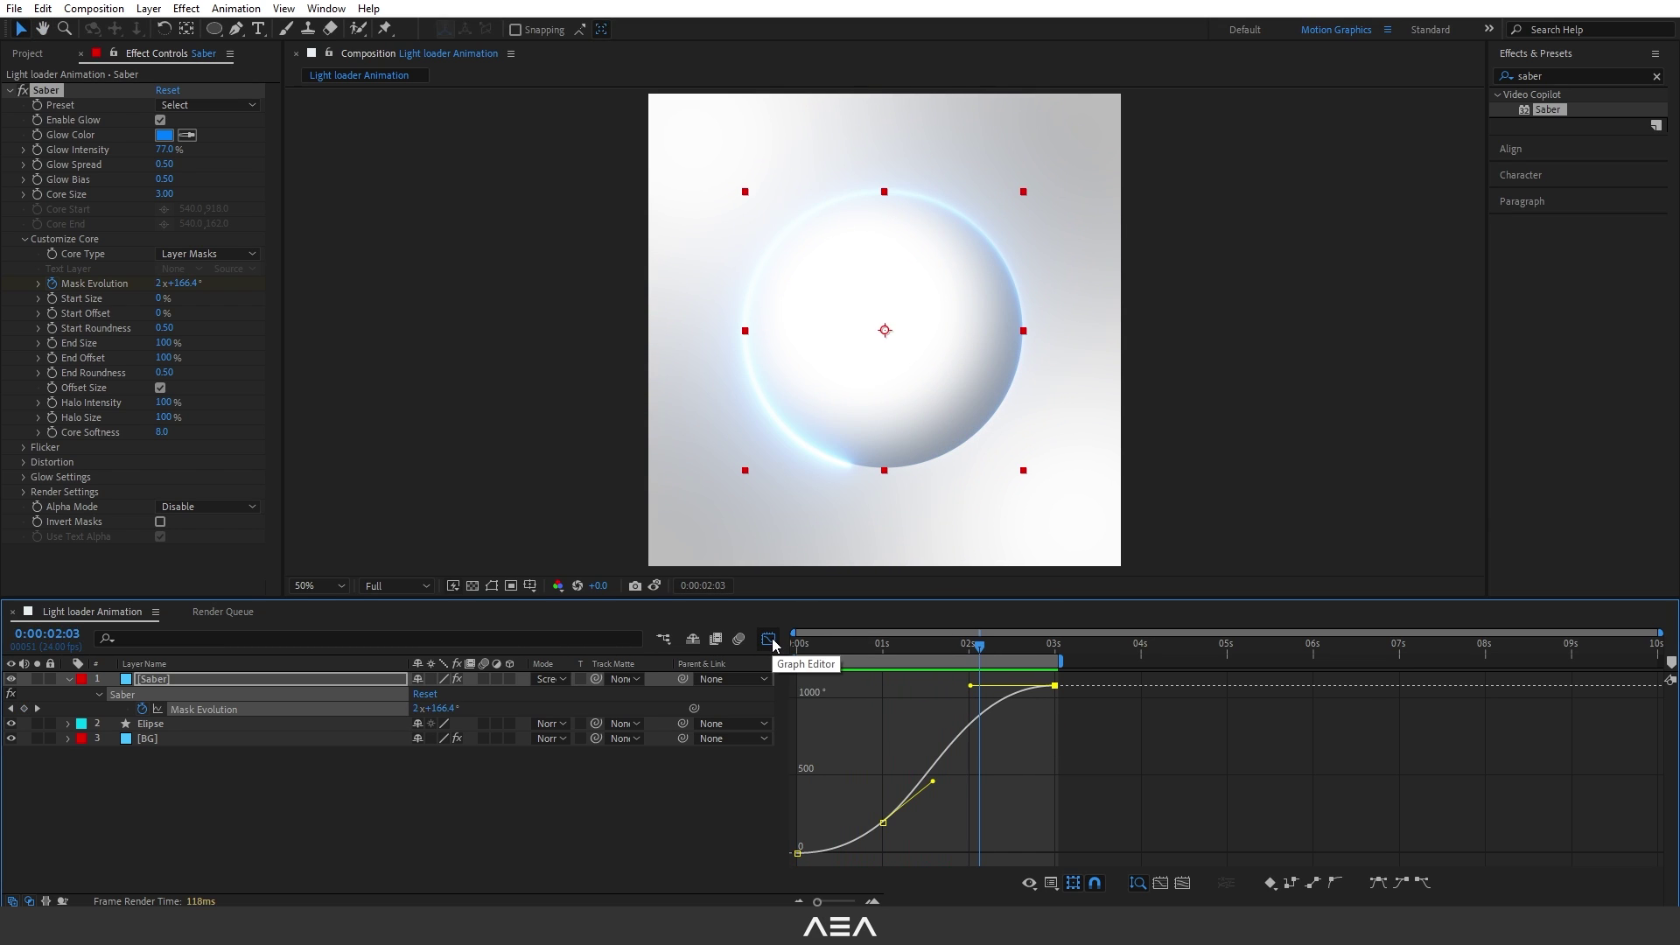
Step: Close the graph editor and parent the Saber layer to the Elipse layer
left_click(769, 640)
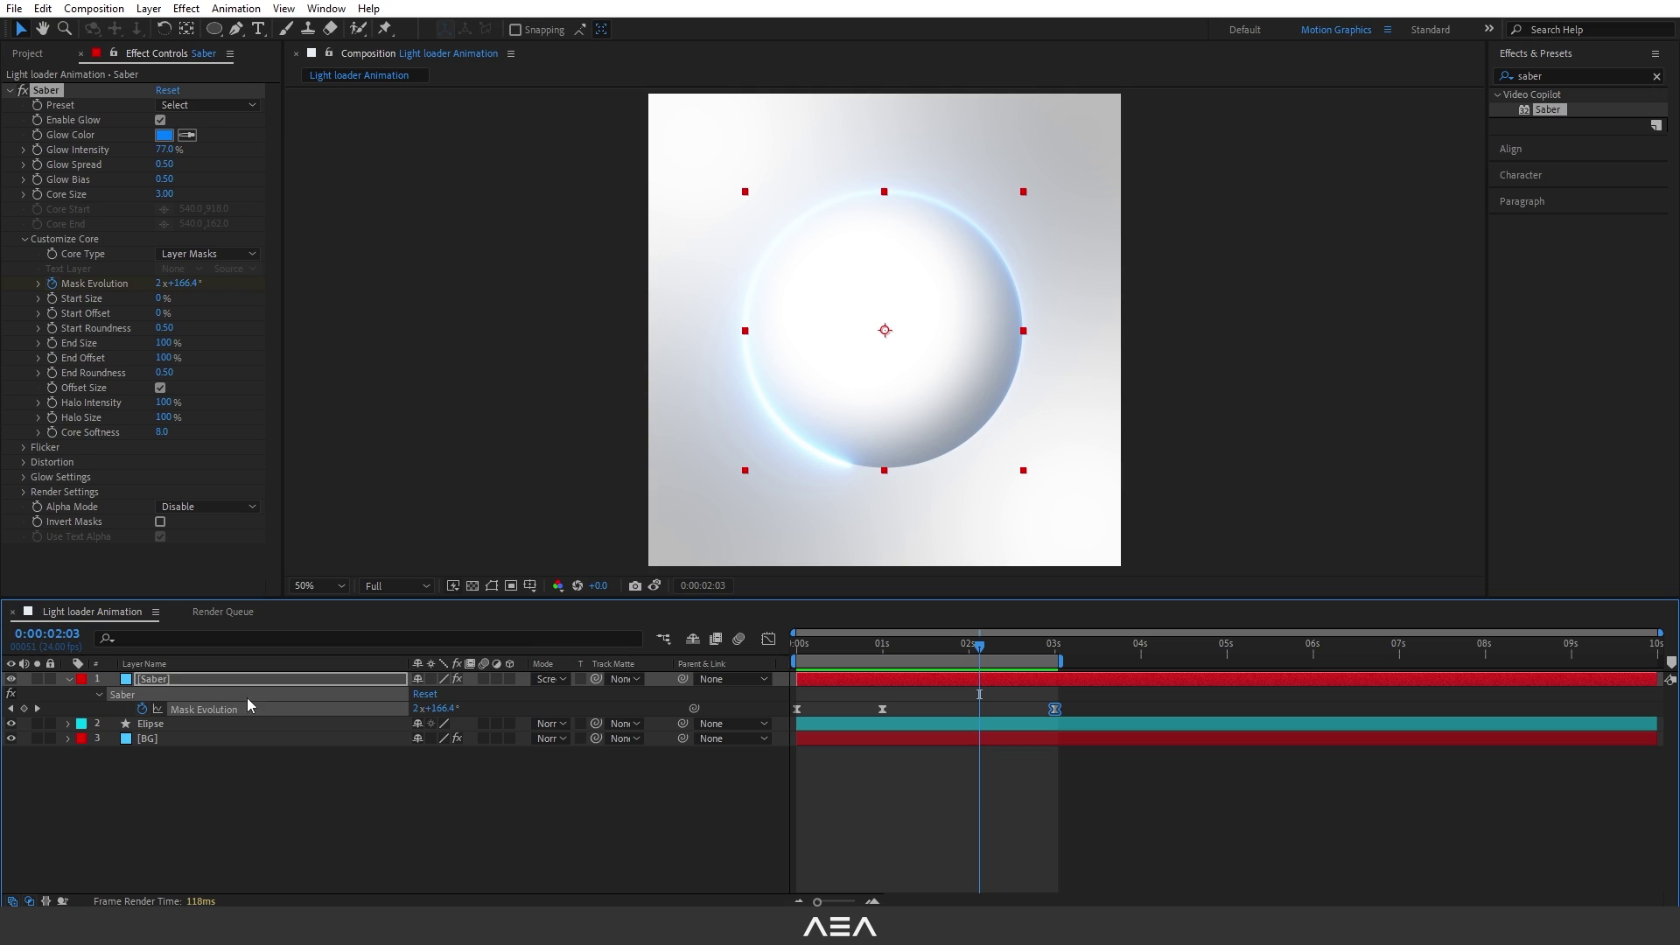
left_click(166, 682)
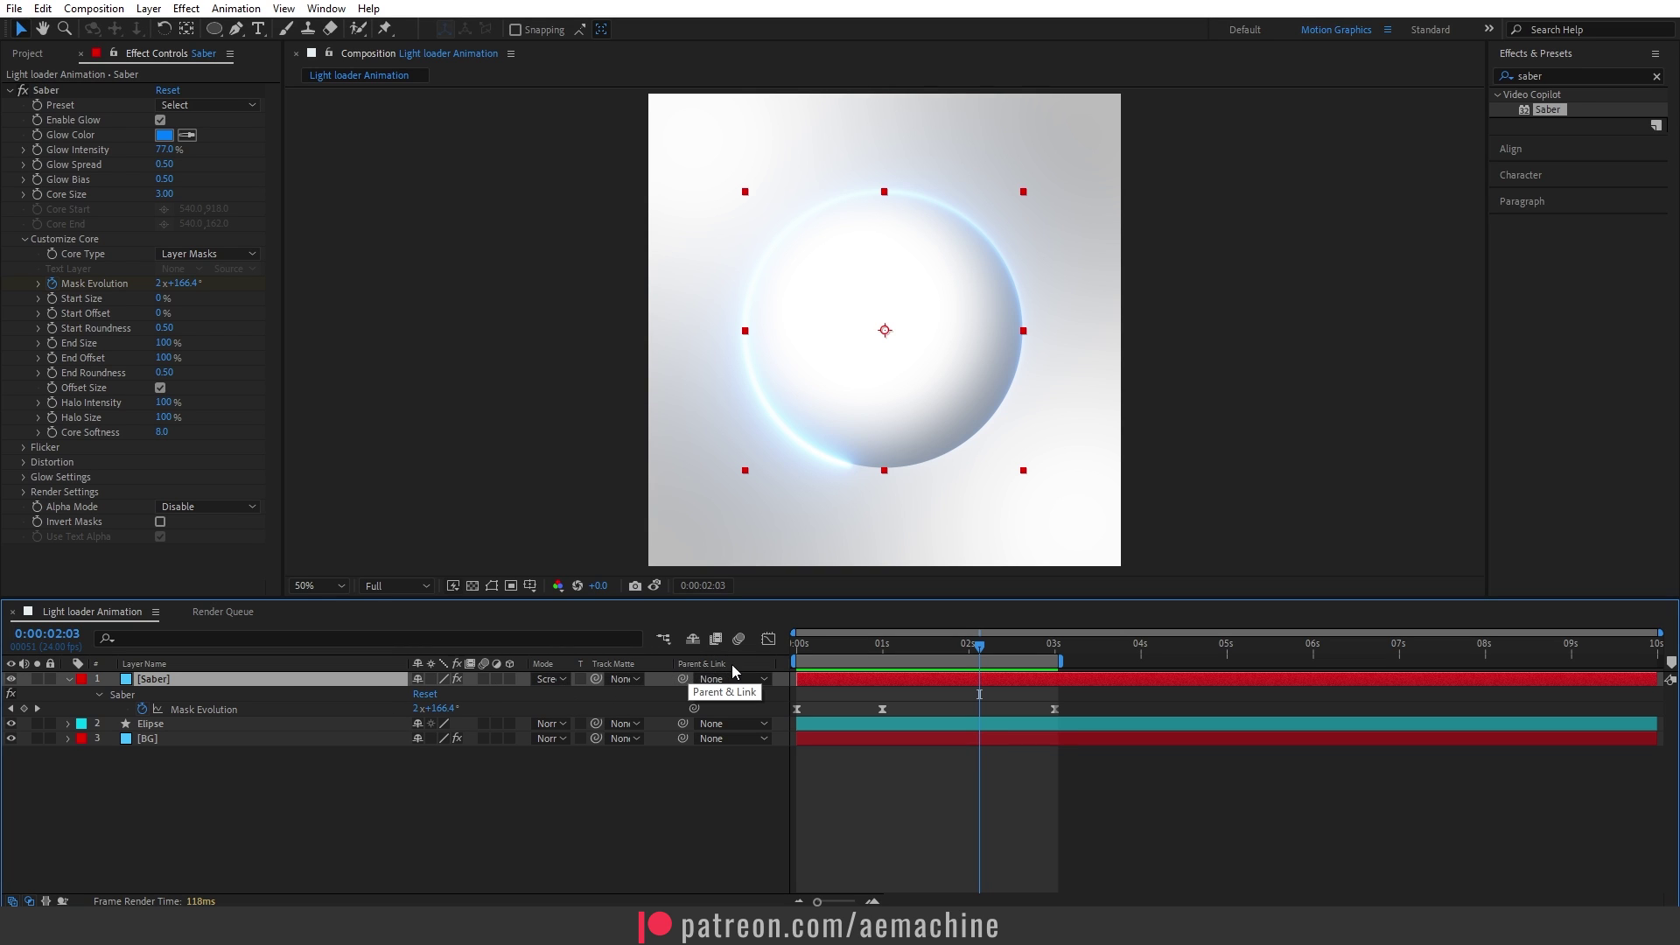
left_click_drag(682, 679, 141, 726)
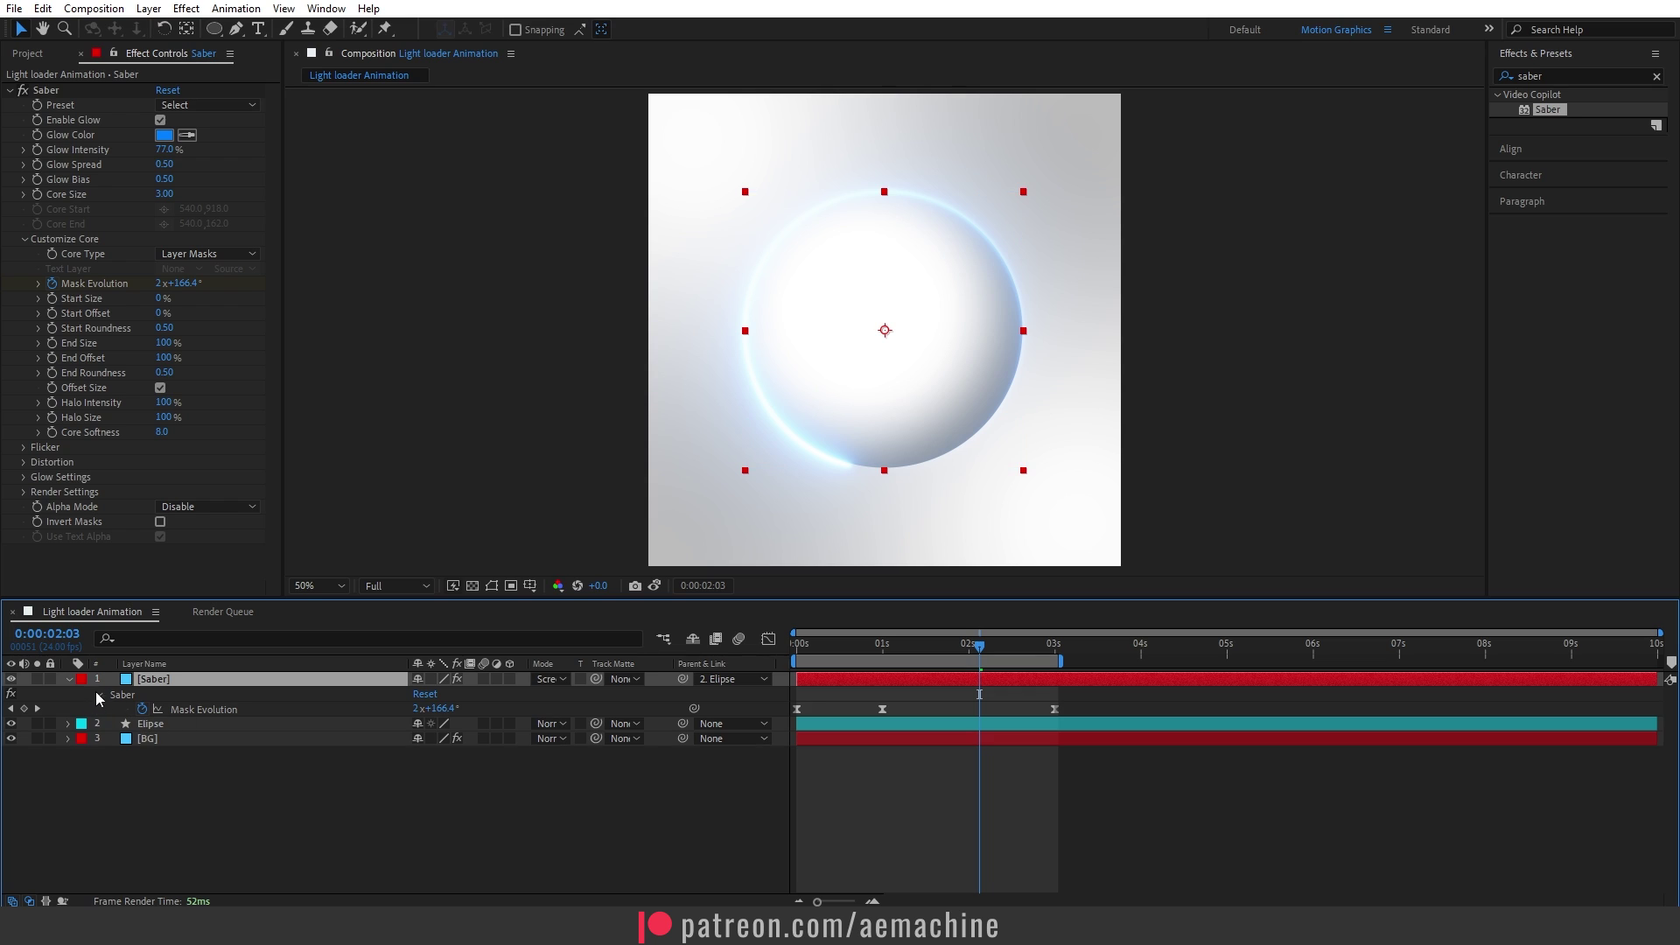
Step: Keyframe the Elipse layer's Scale at 100% at 0 seconds and 103% at 0:00:01:12
left_click(153, 725)
left_click_drag(831, 646, 744, 653)
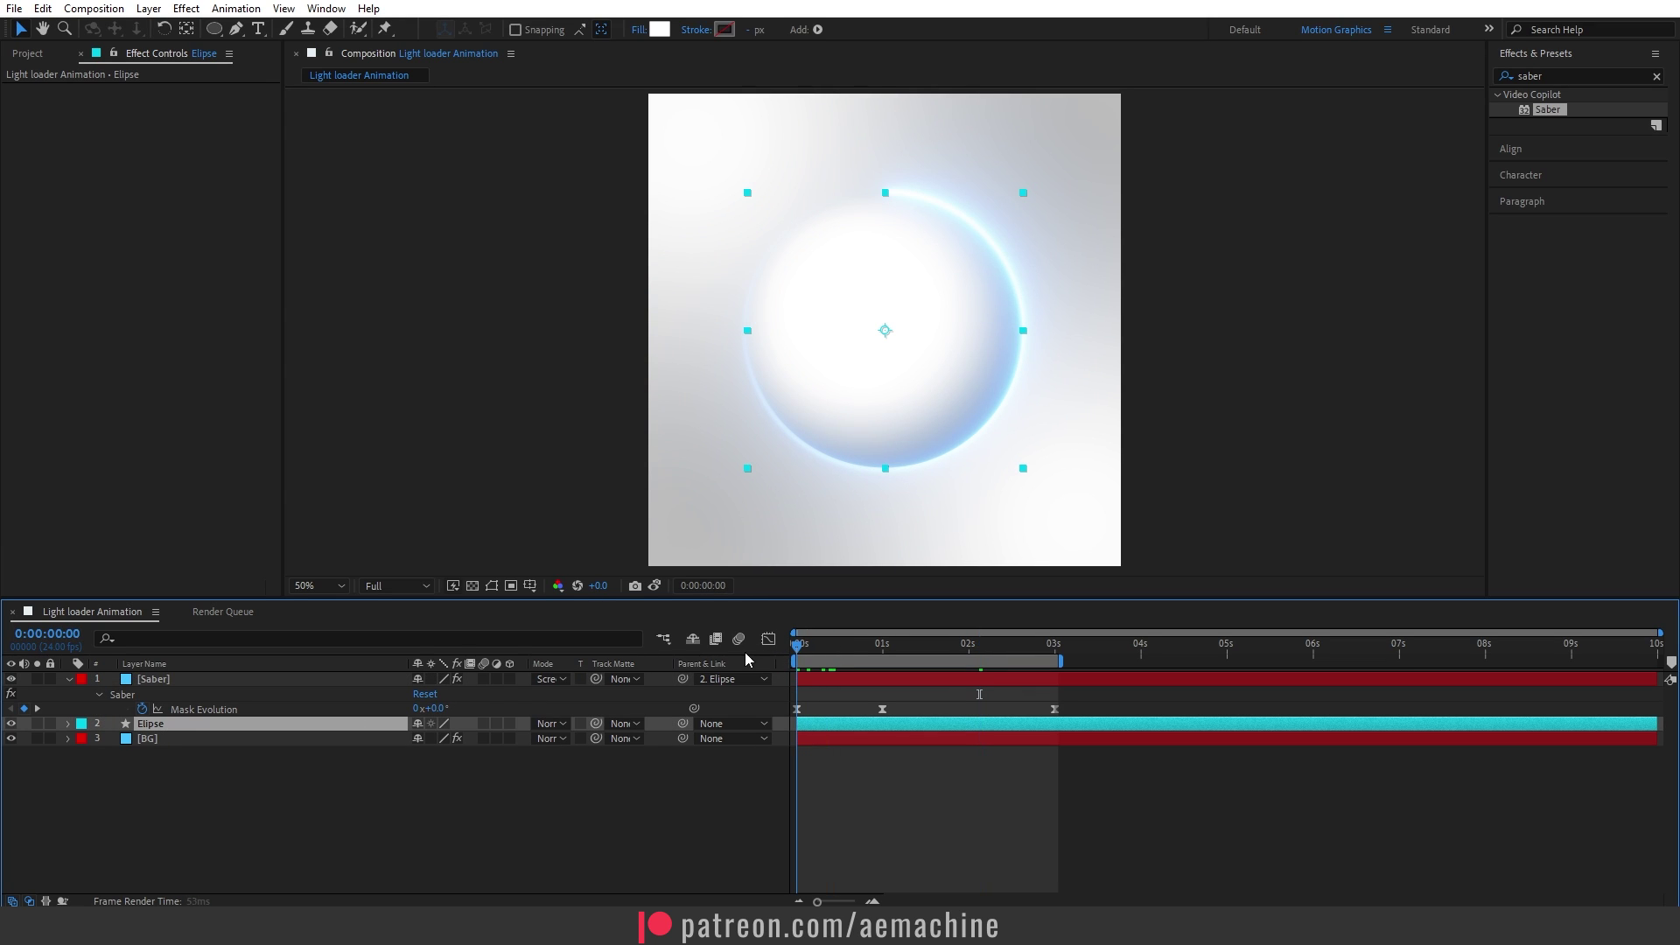
key("s")
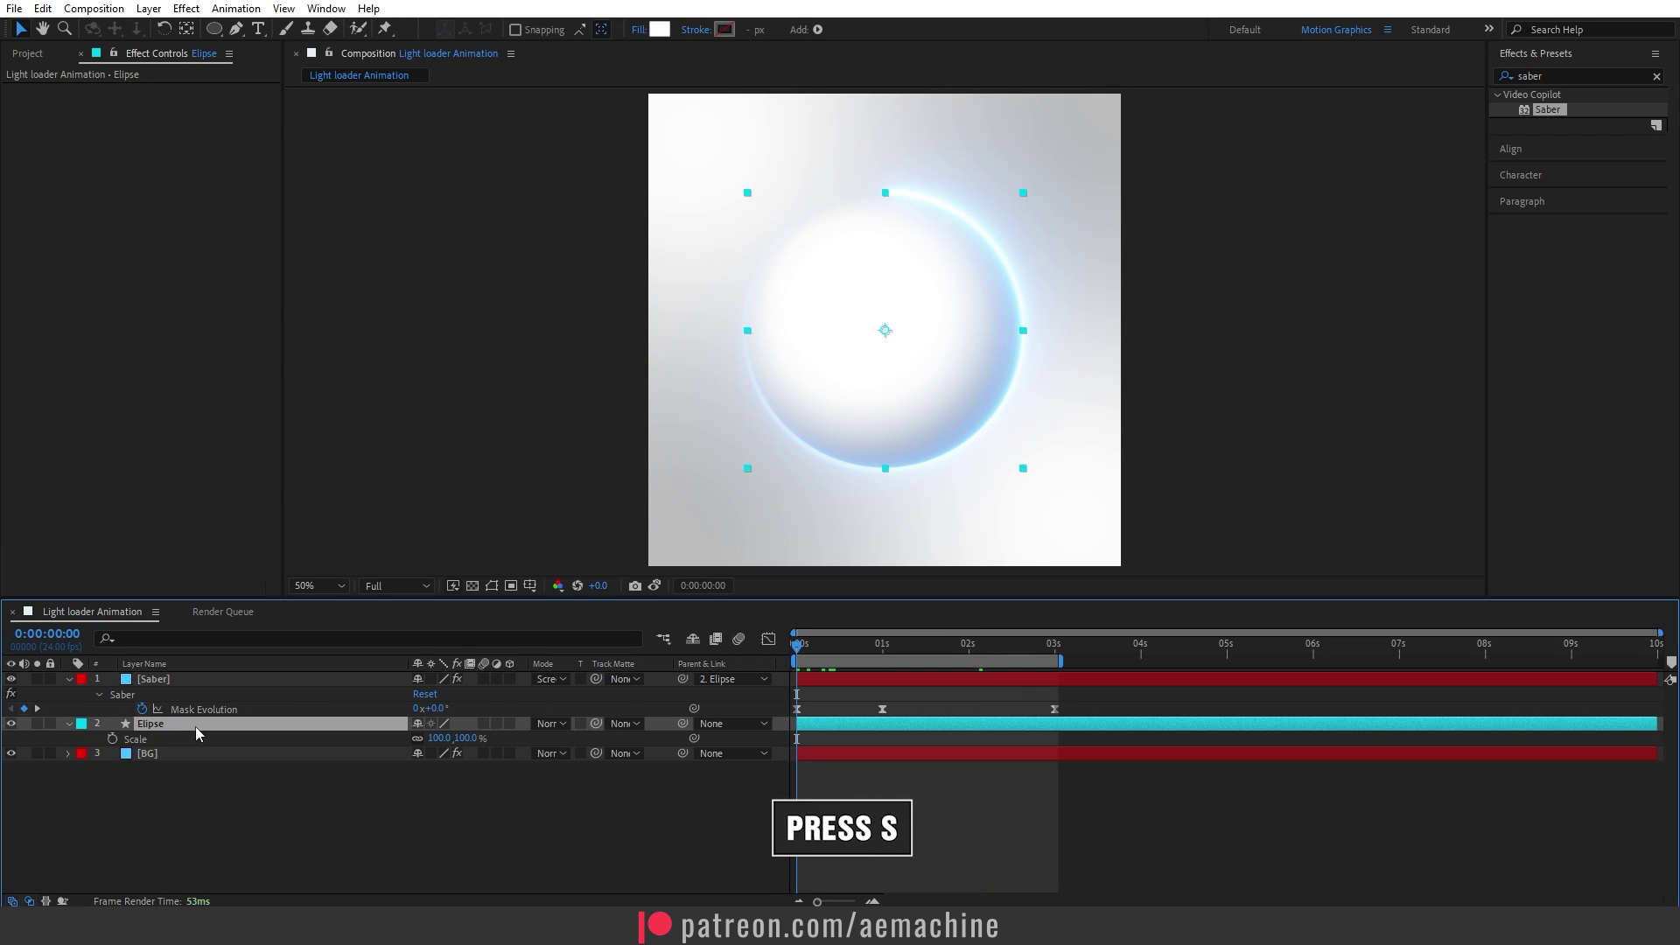
left_click(112, 740)
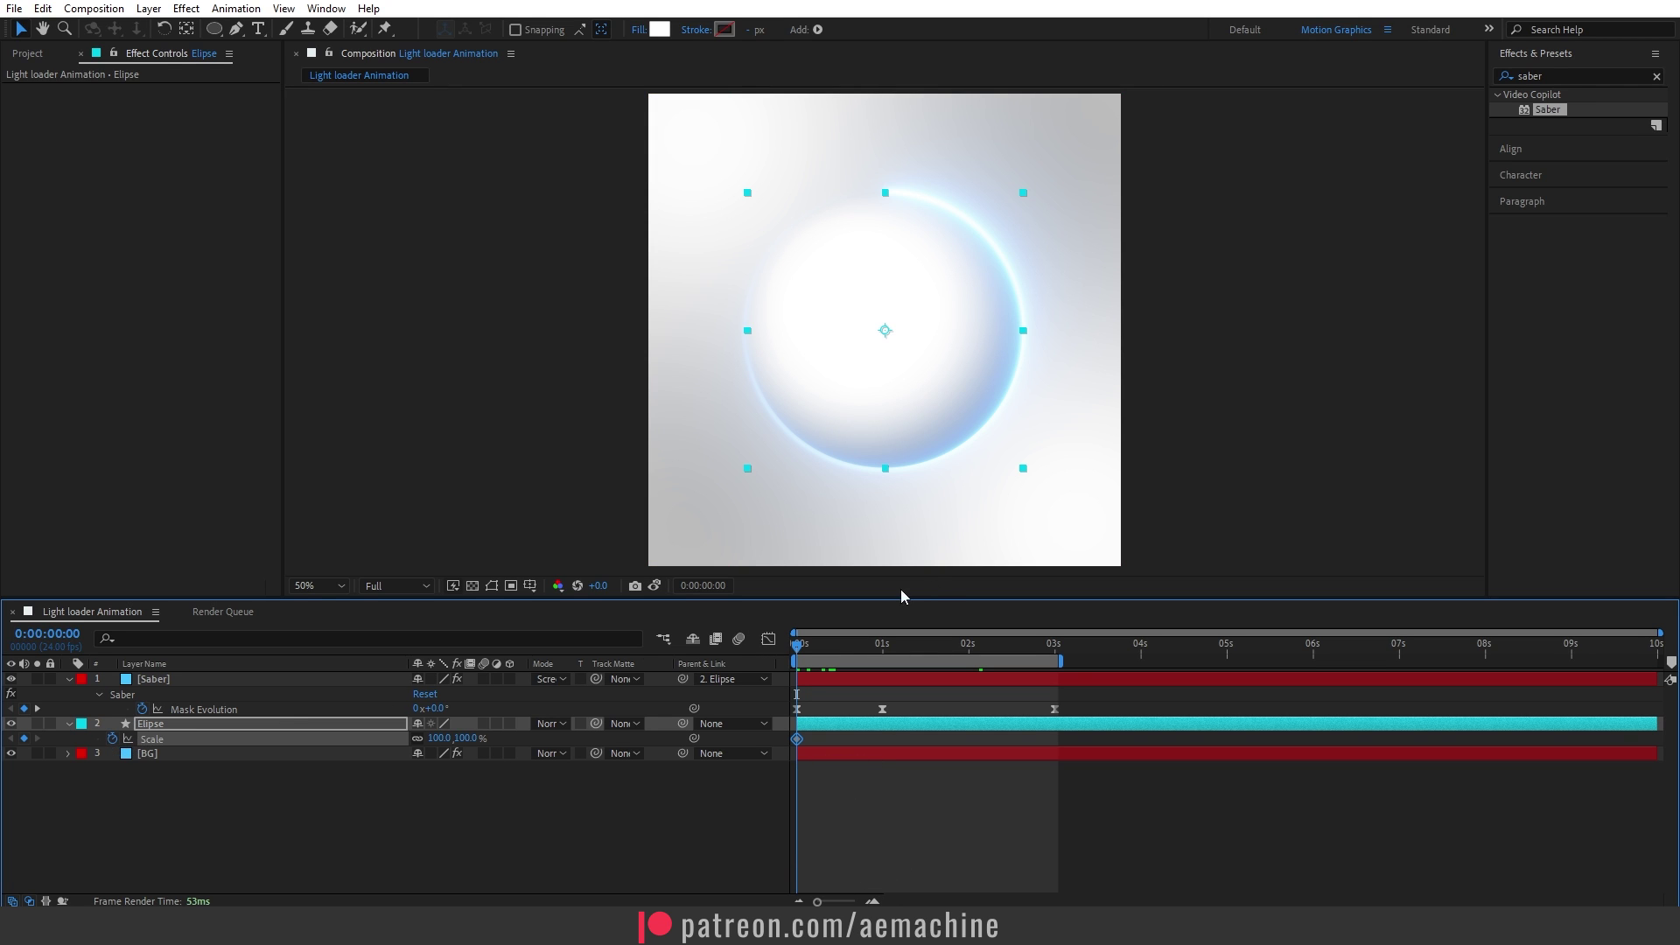
left_click_drag(854, 646, 926, 653)
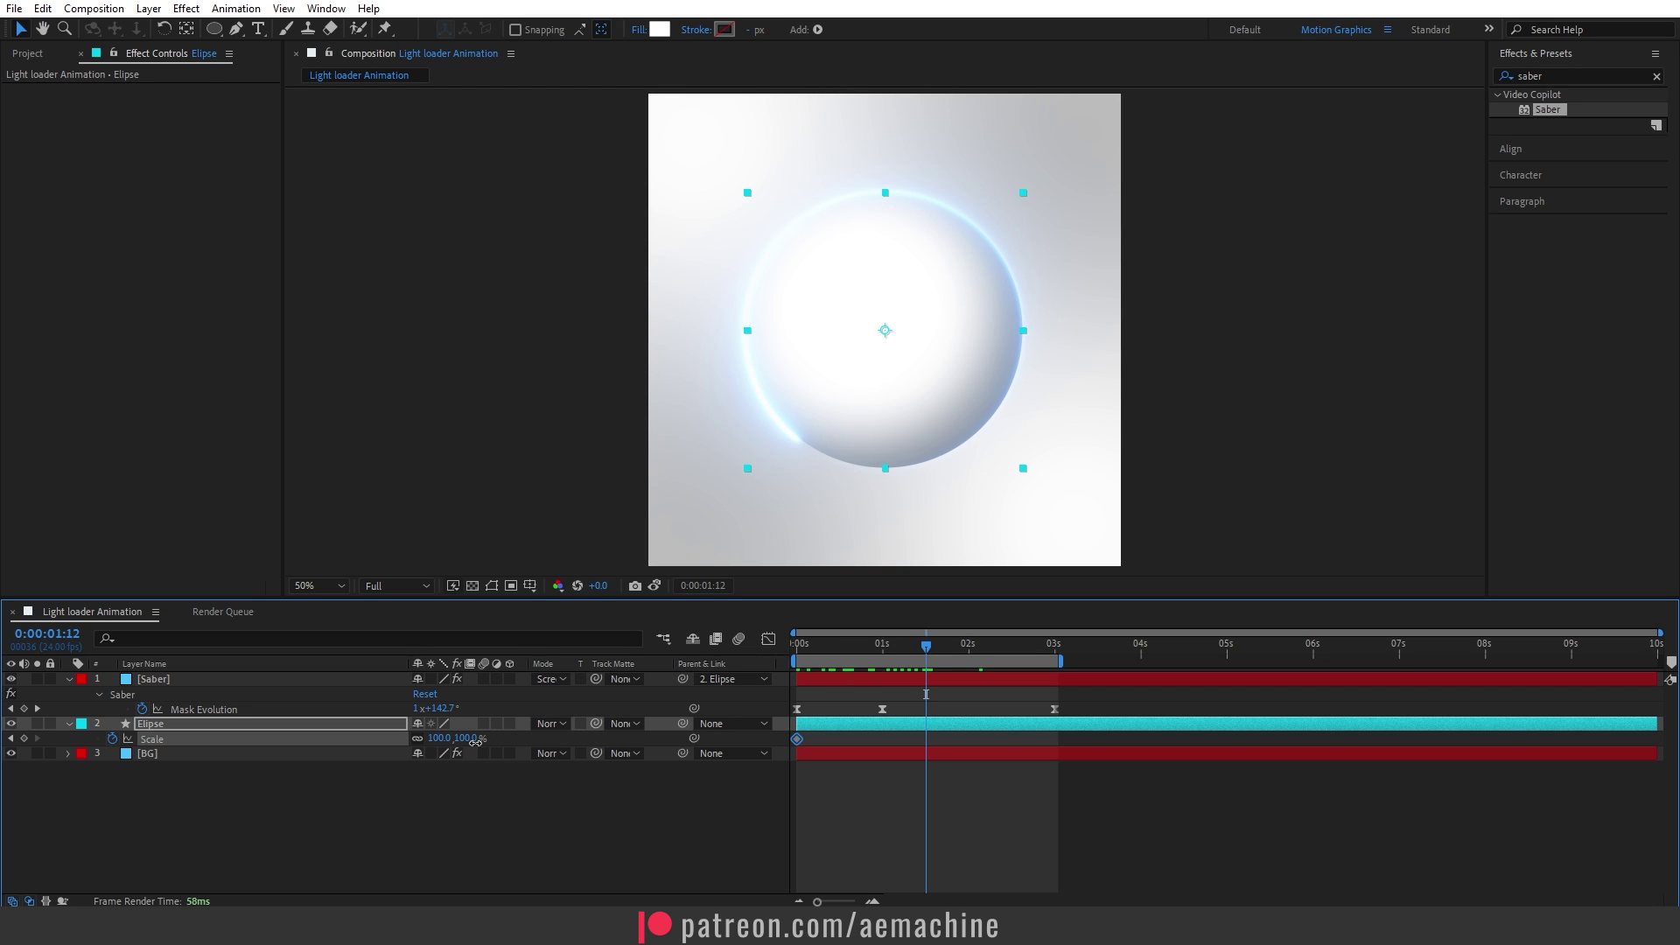
left_click_drag(480, 741, 497, 741)
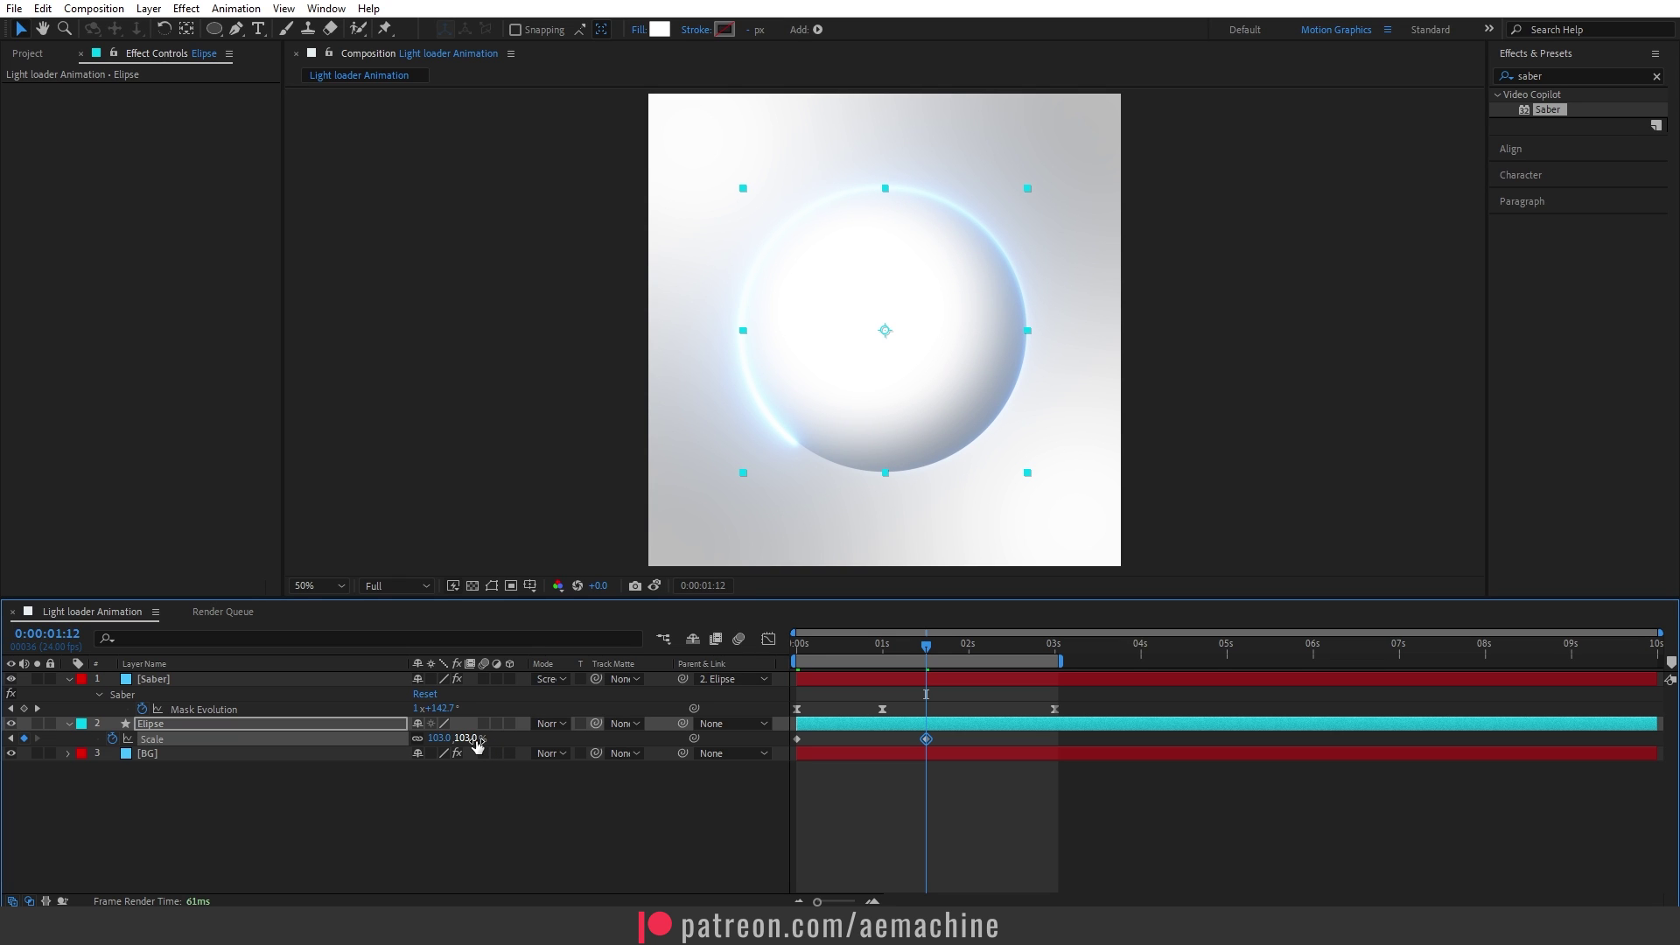
Step: Copy the Elipse layer's first Scale keyframe and paste it at 3 seconds
left_click_drag(946, 658, 1053, 675)
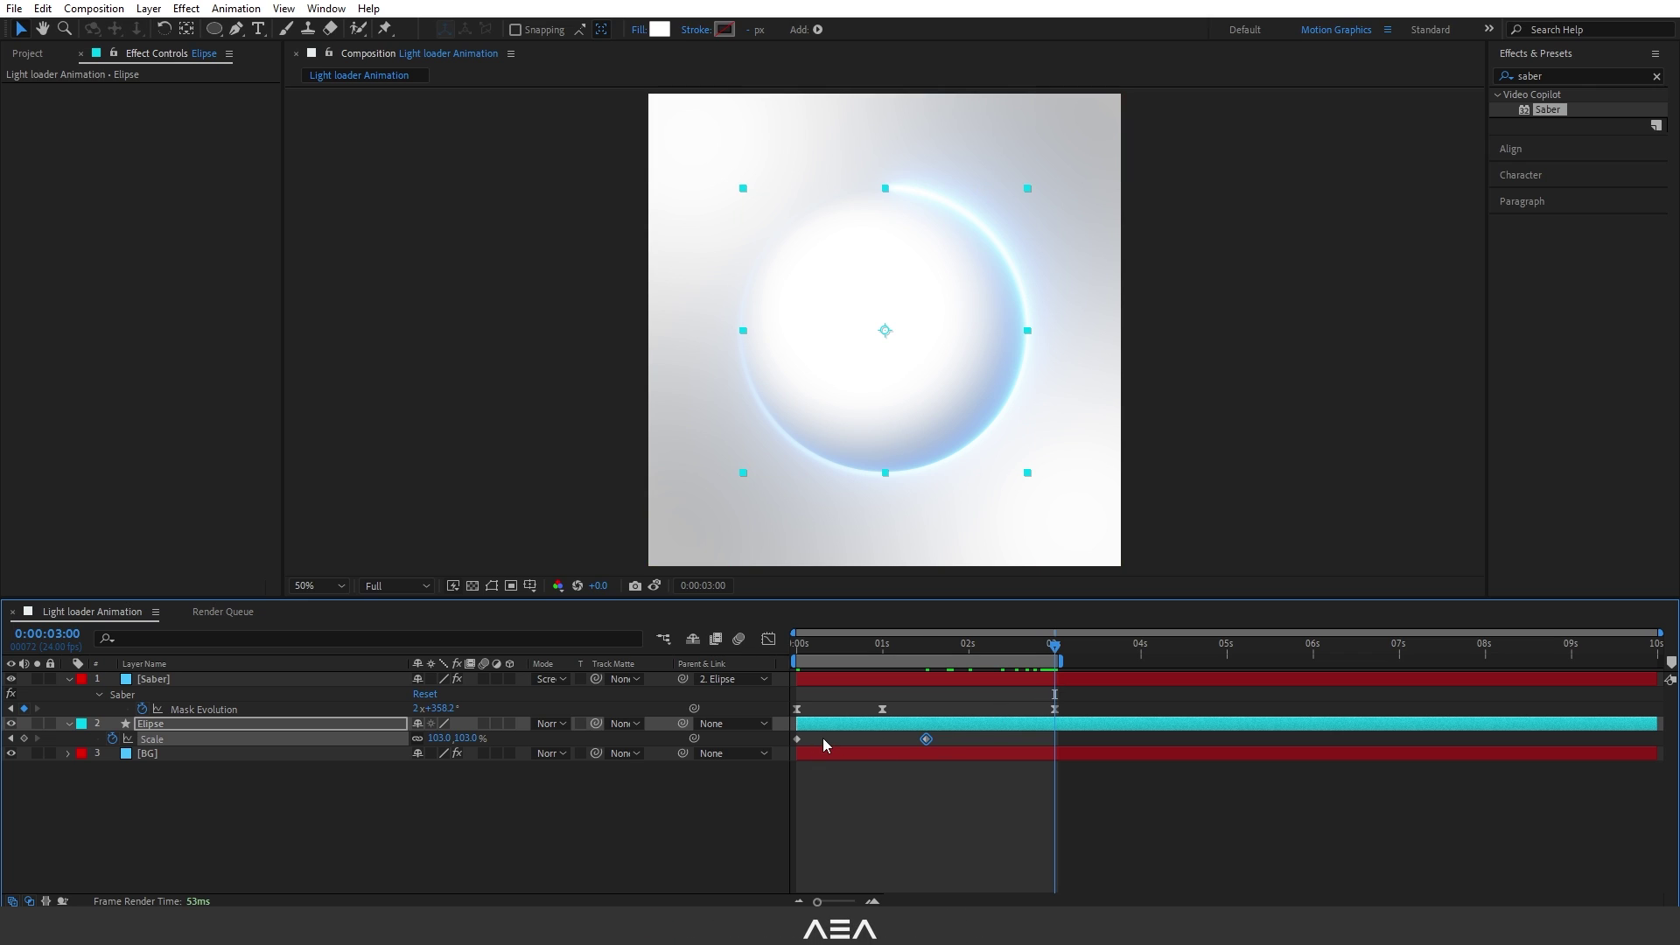
left_click_drag(822, 735, 726, 742)
key("ctrl+c")
key("ctrl+v")
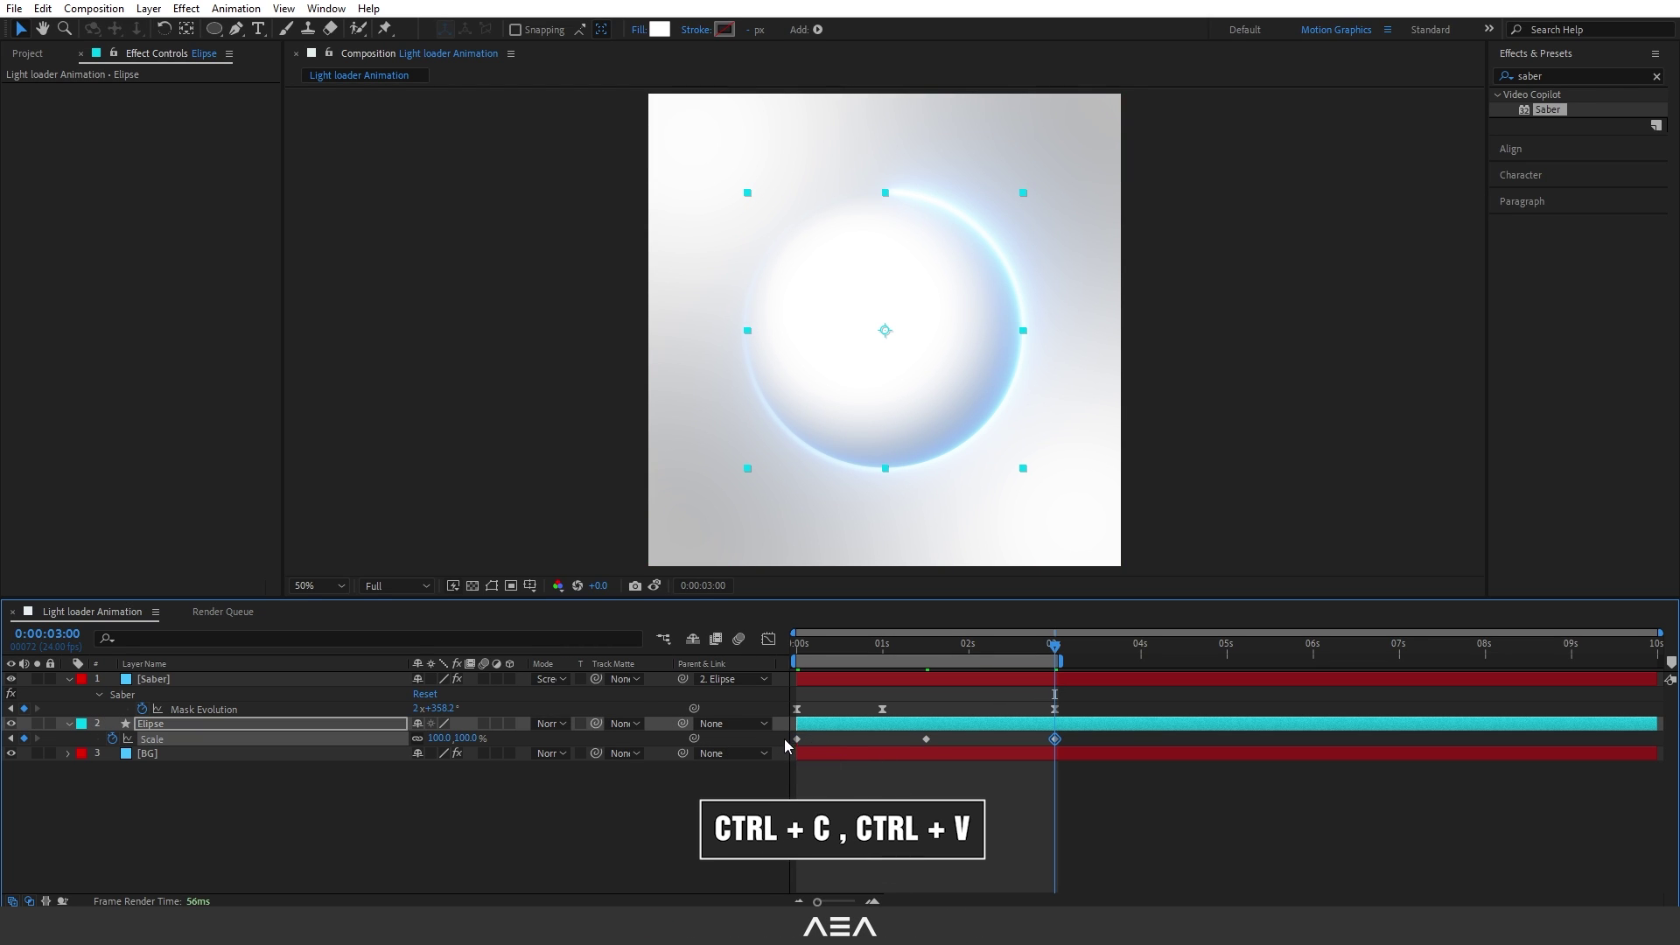
Step: Apply Easy Ease to the three Elipse Scale keyframes and lengthen the incoming handle of the middle keyframe in the graph editor
left_click_drag(1103, 735, 749, 751)
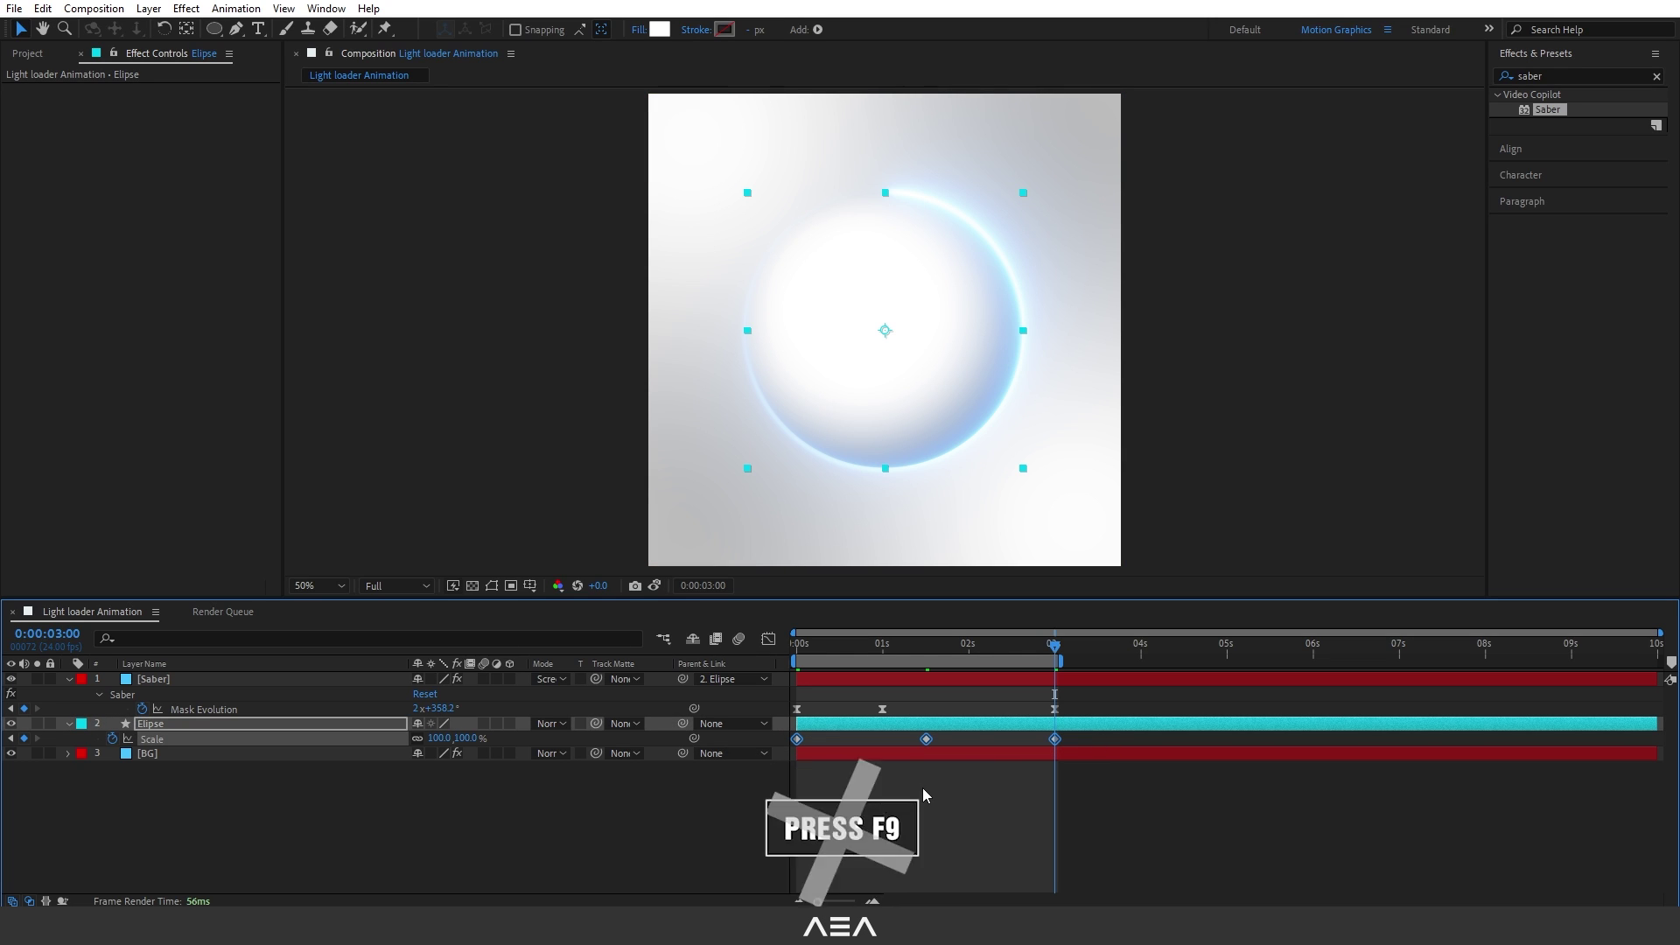
key("F9")
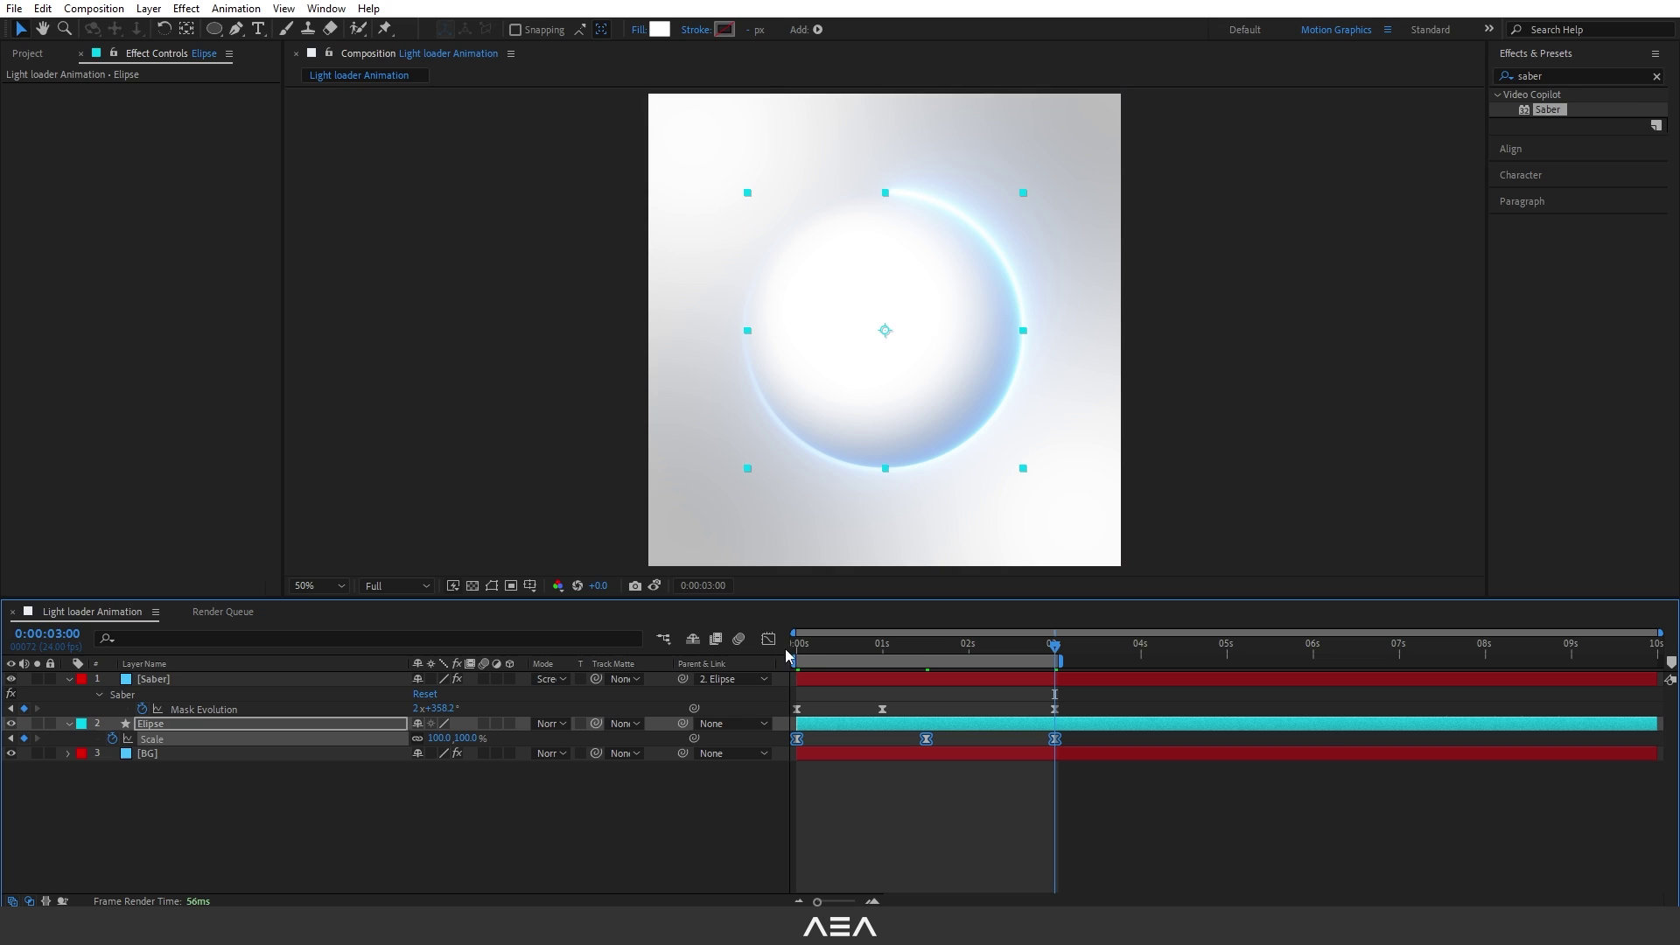
left_click(786, 654)
left_click(767, 640)
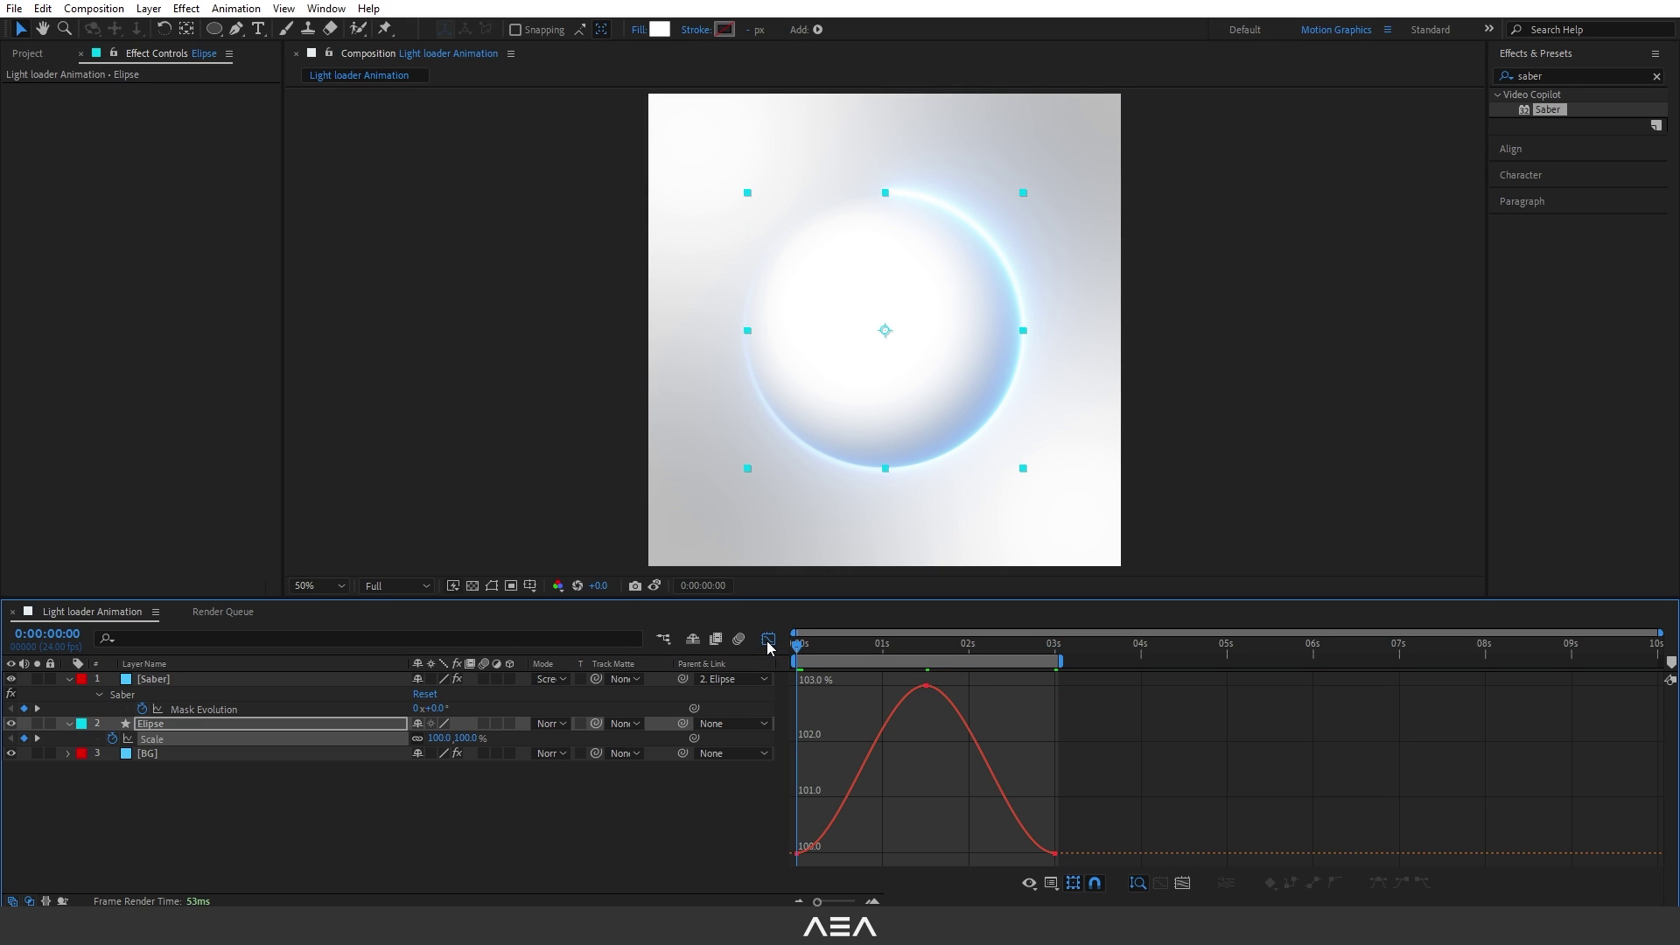
double_click(976, 704)
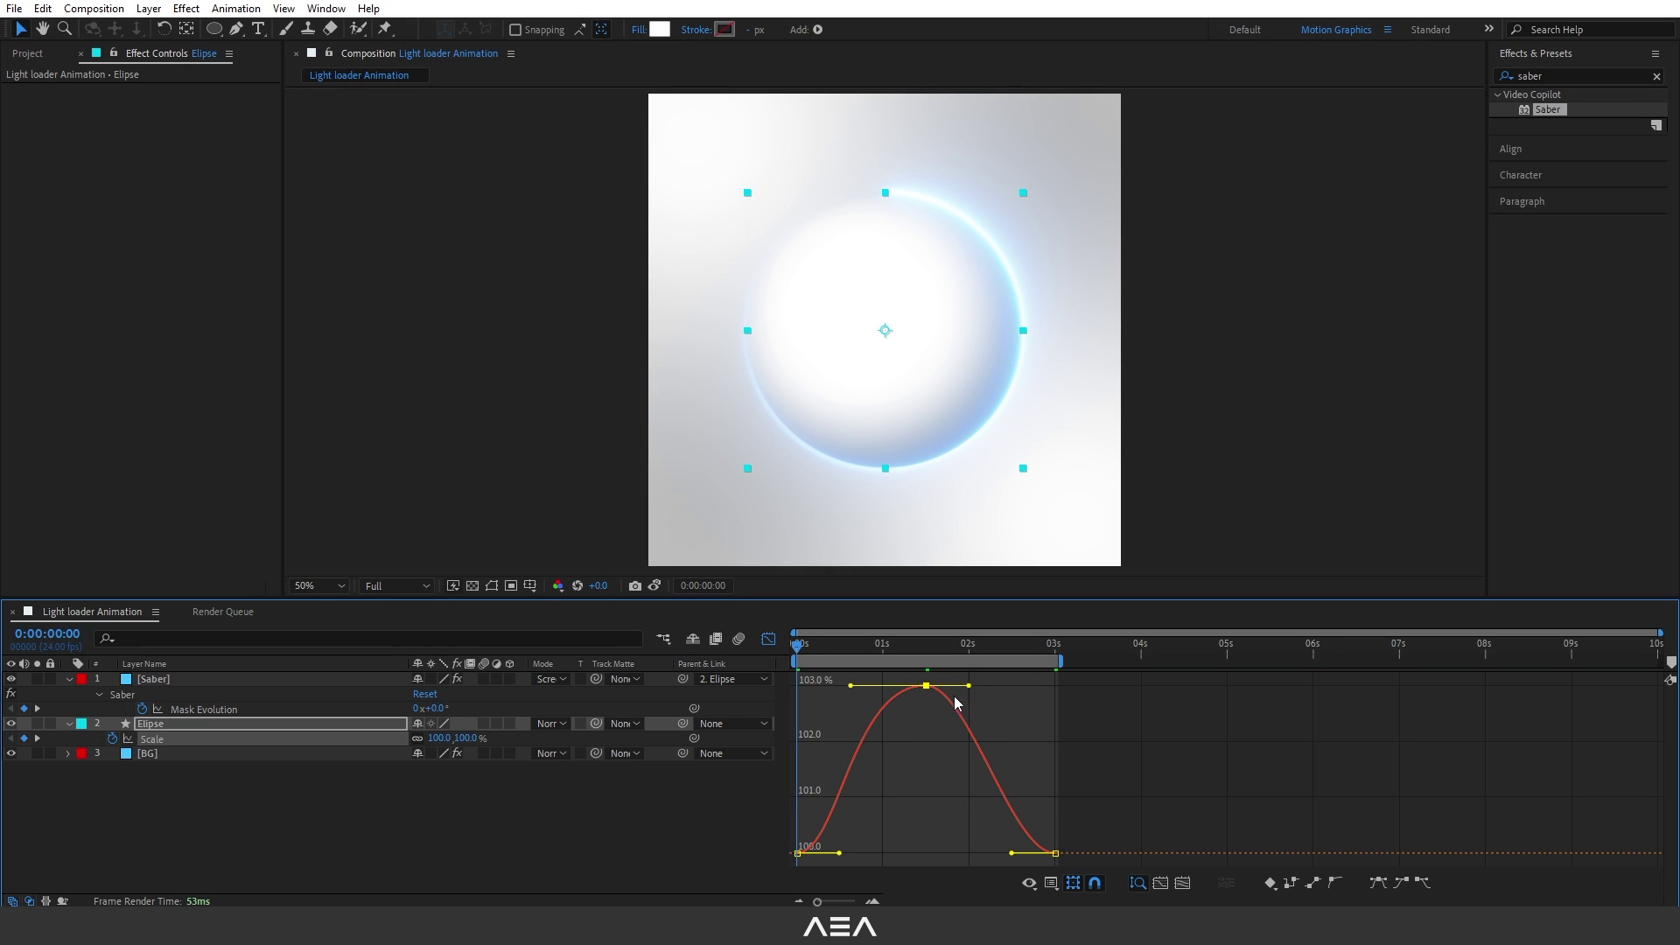
Step: Close the graph editor and preview the pulsing sphere and ring from the first frame
right_click(920, 749)
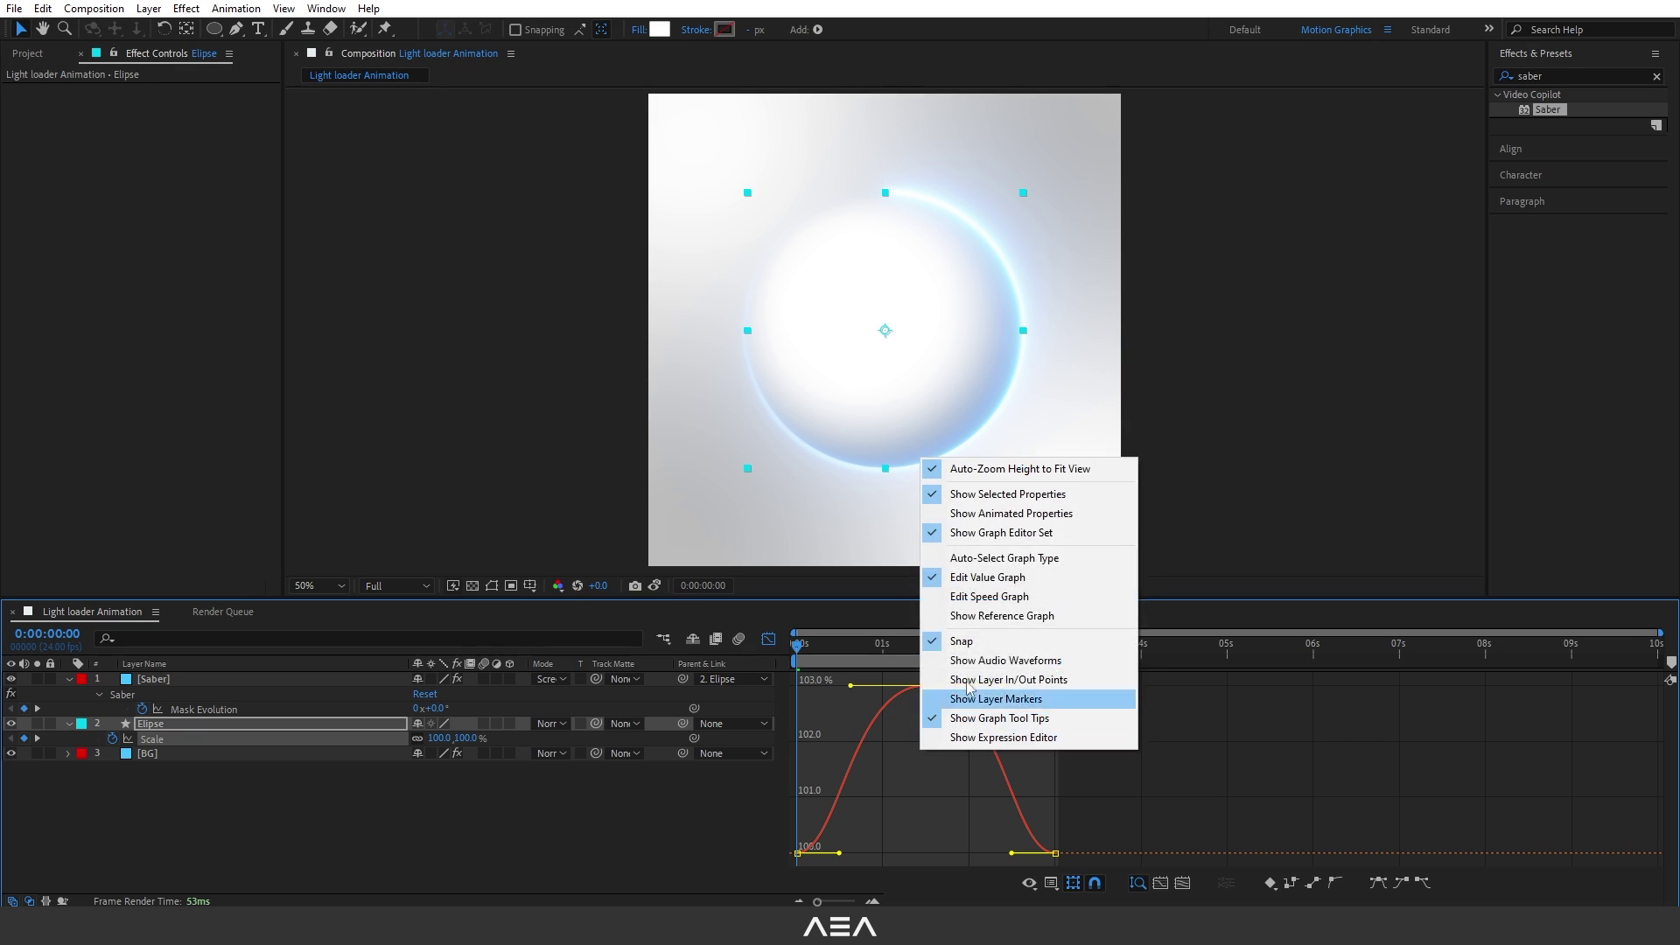
key("Escape")
left_click(768, 639)
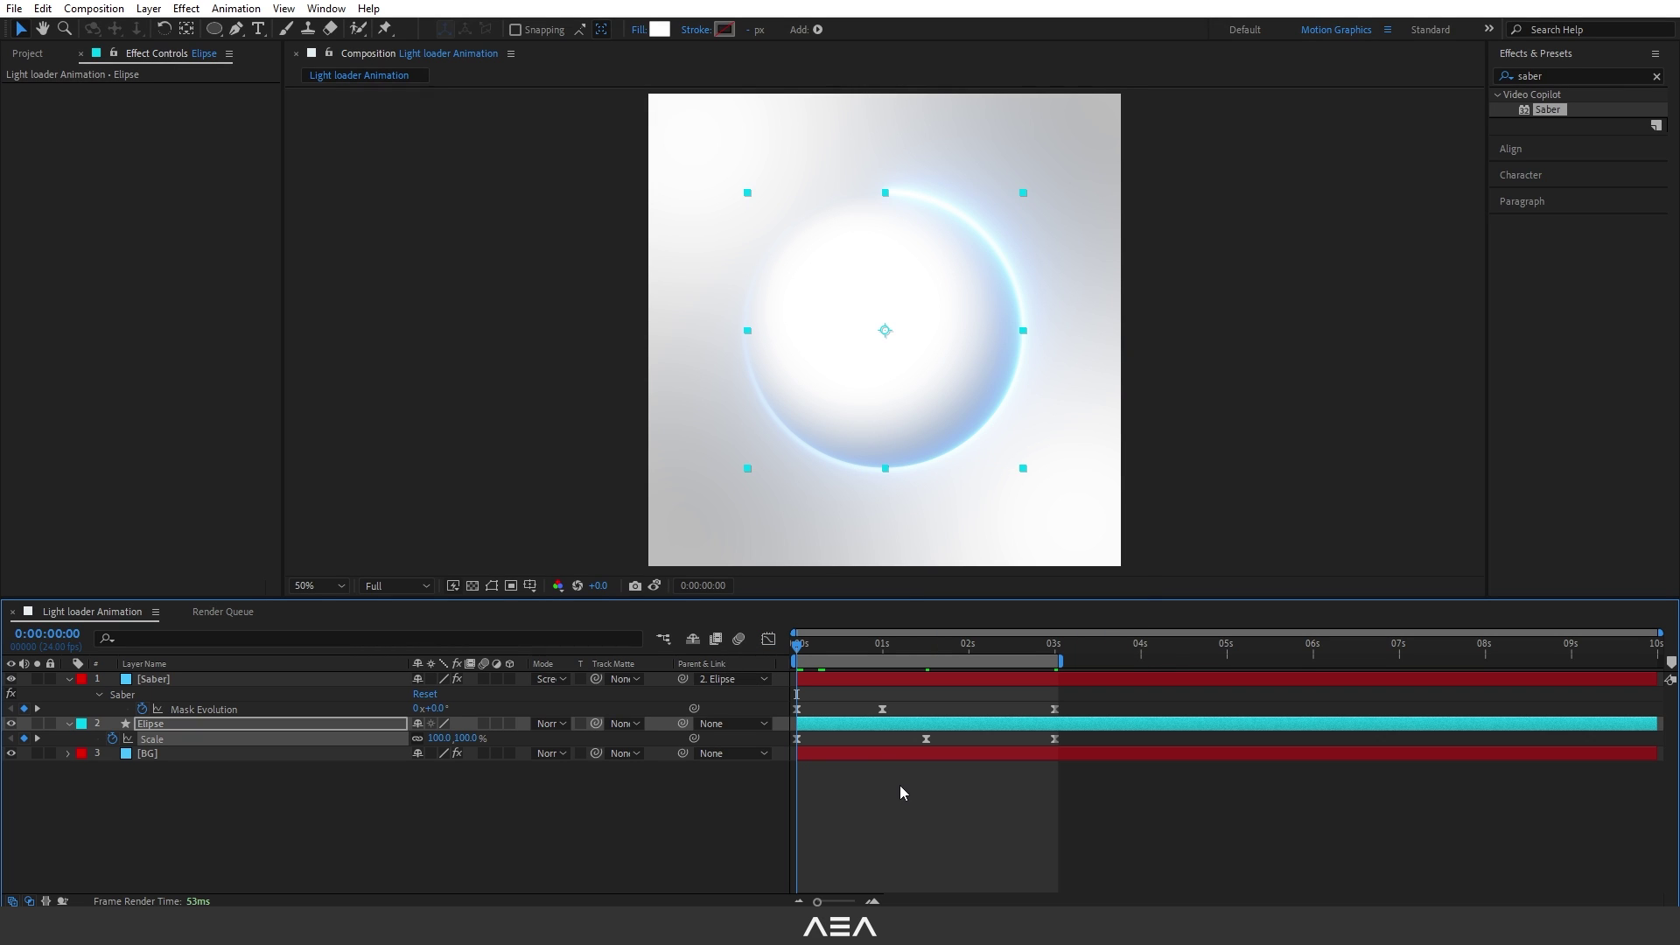
key("space")
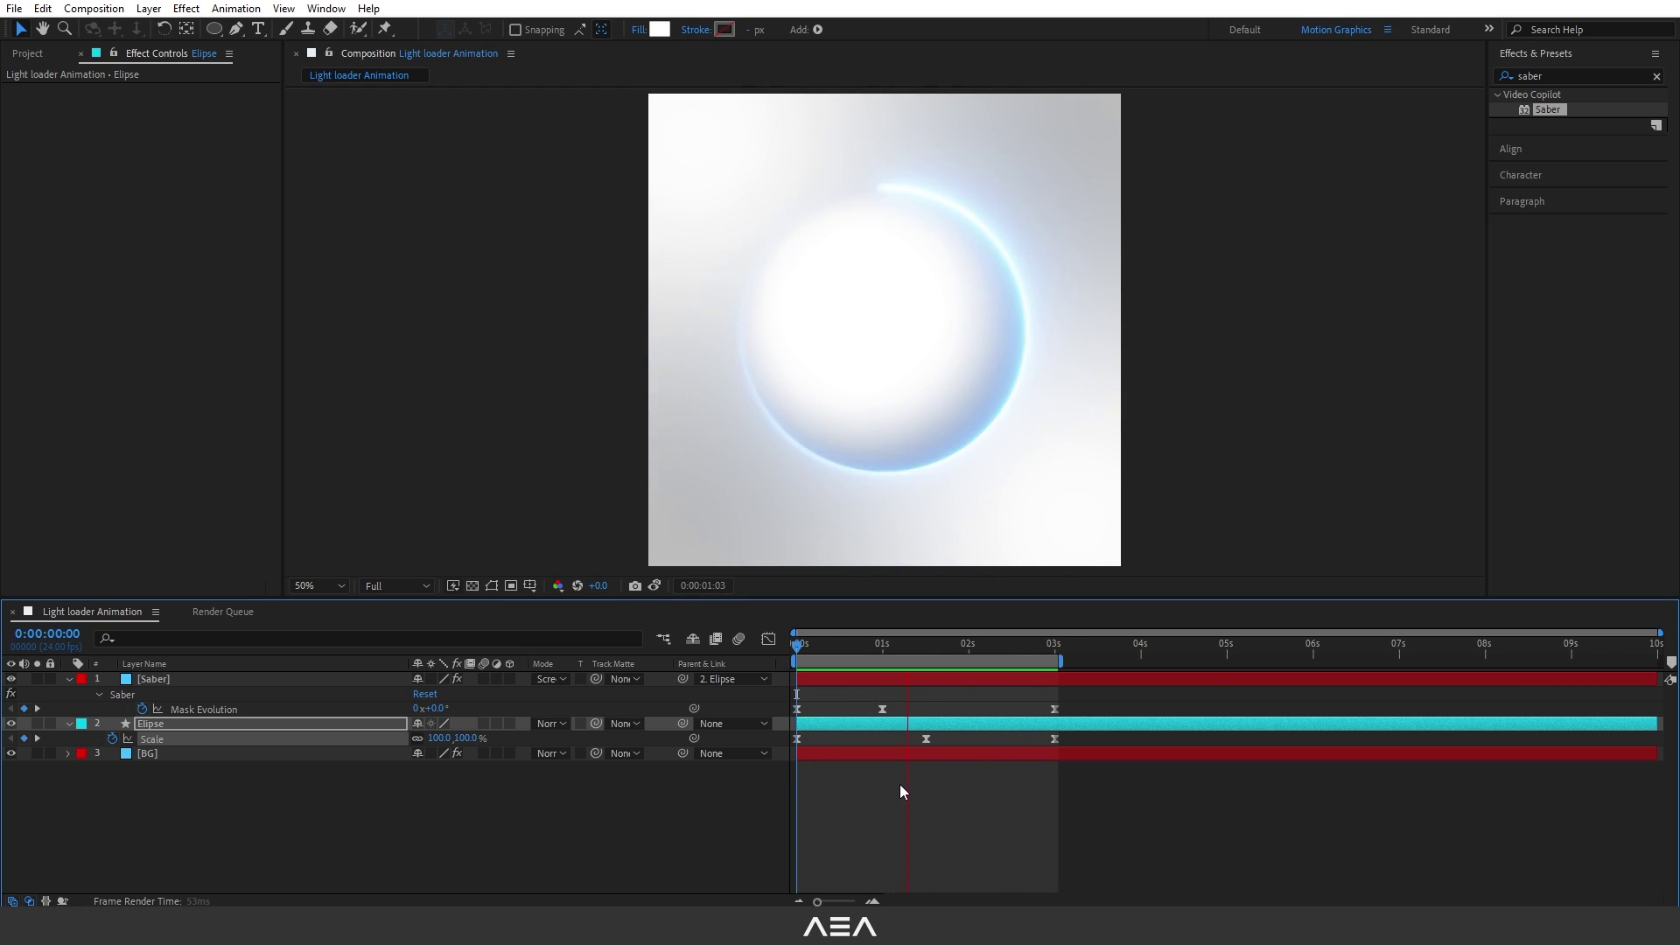
Step: Add a Glow Color keyframe to the Saber effect at 0 seconds and reveal the Saber layer's keyframed properties
left_click_drag(857, 647, 621, 689)
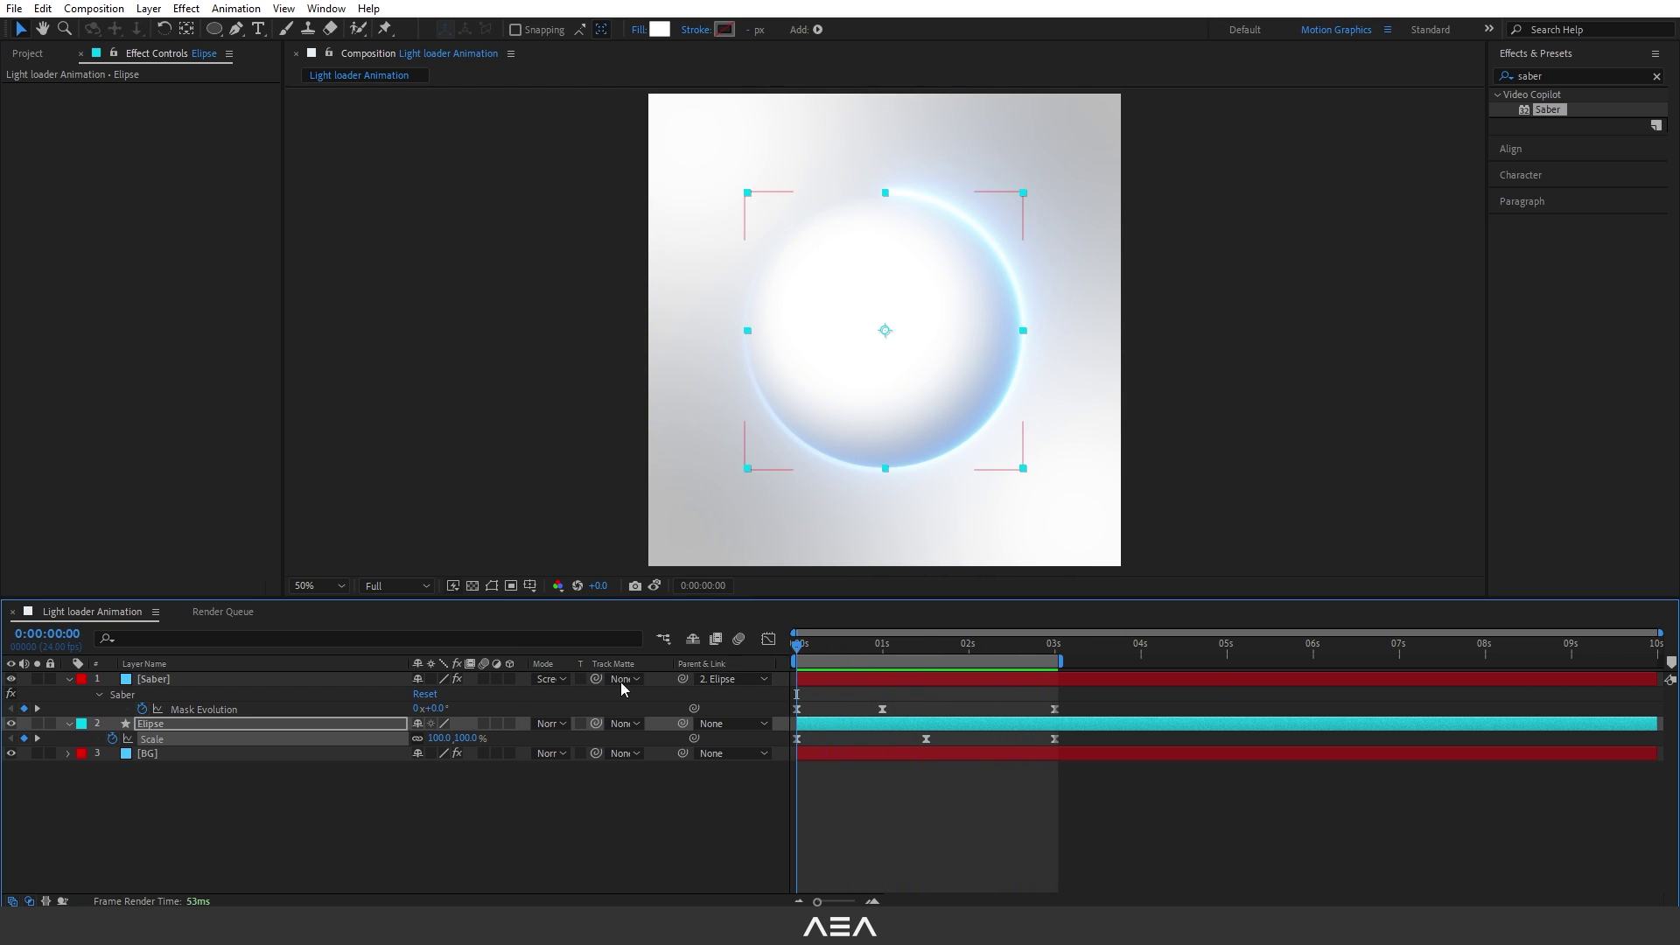
left_click(160, 683)
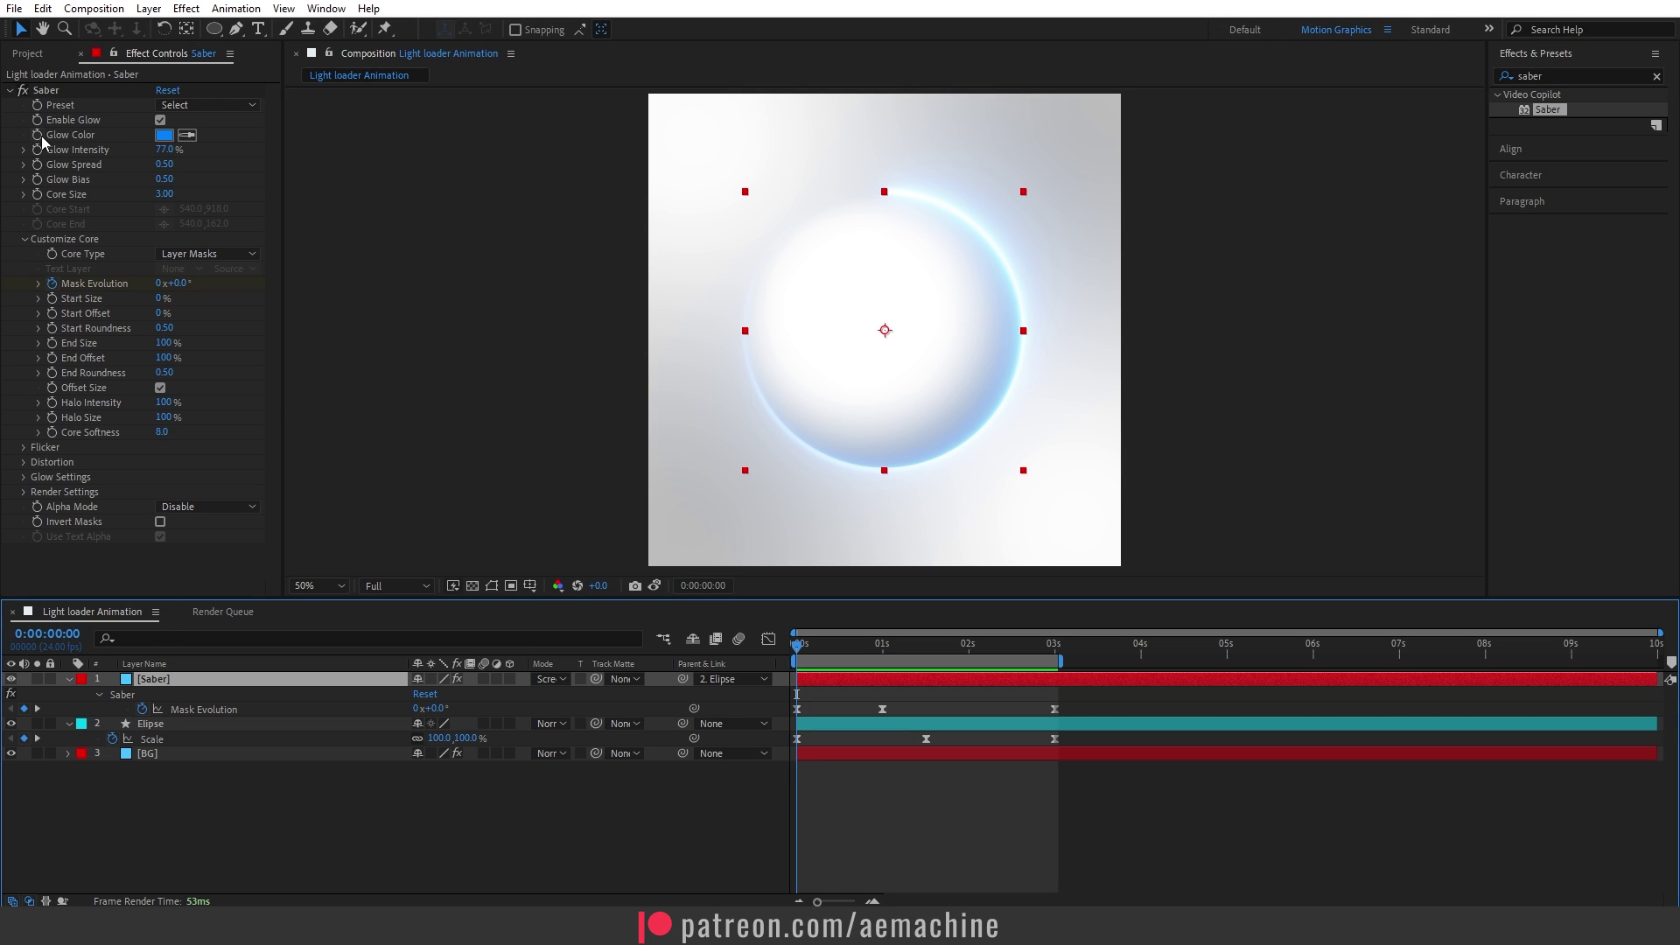
left_click(212, 551)
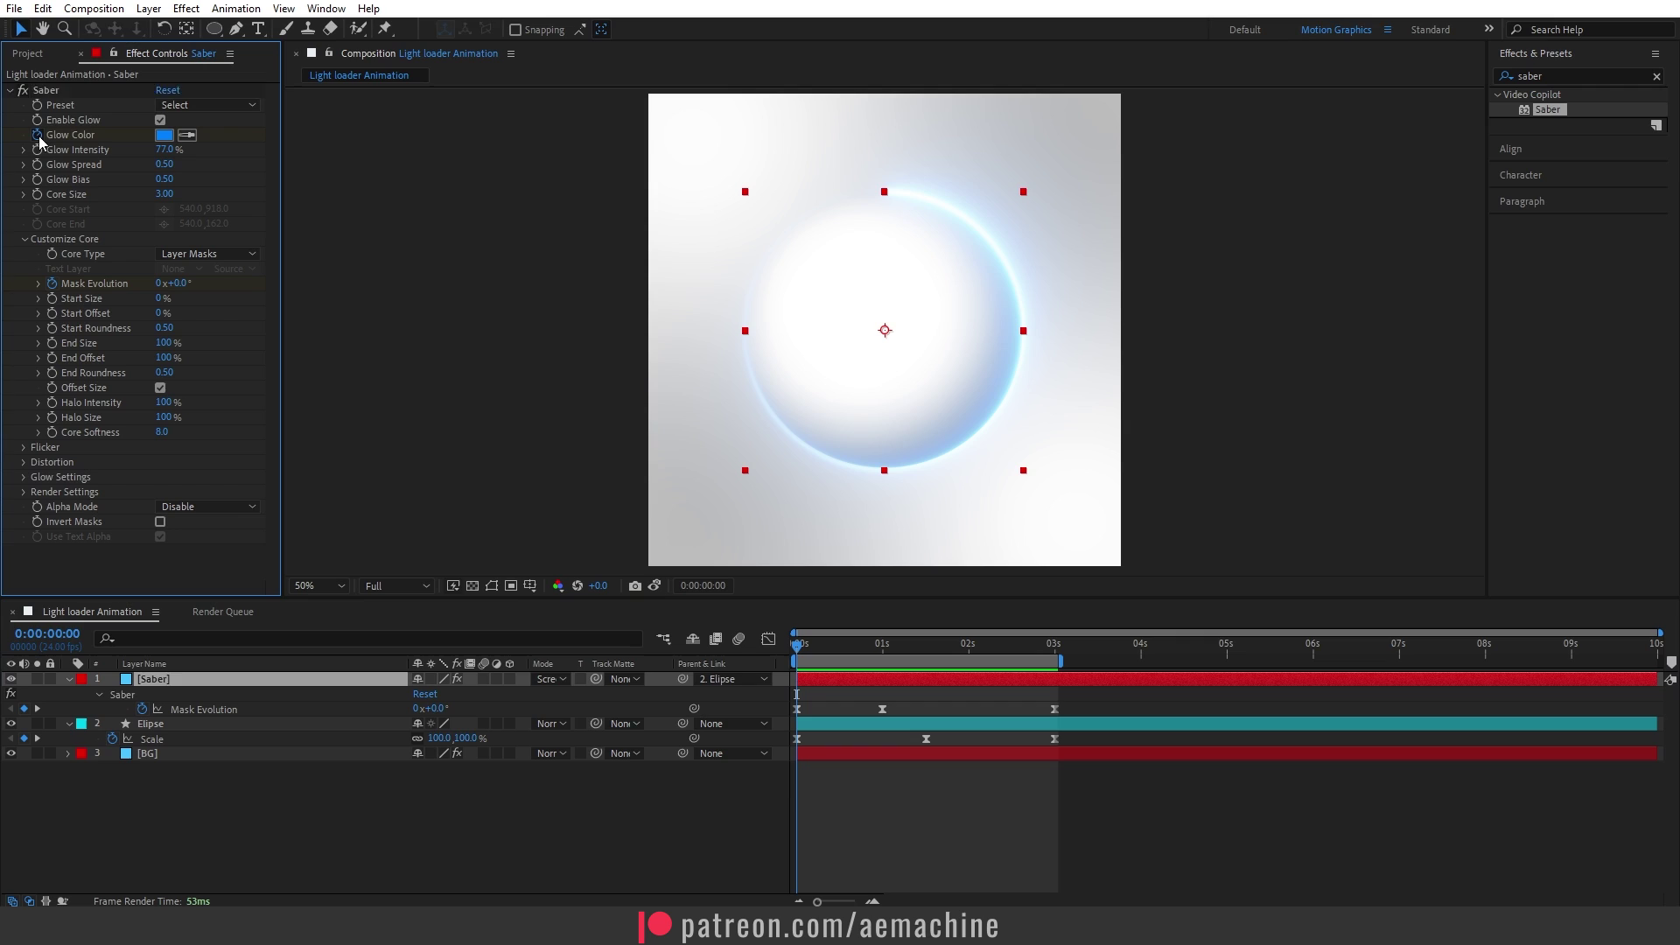
left_click(165, 679)
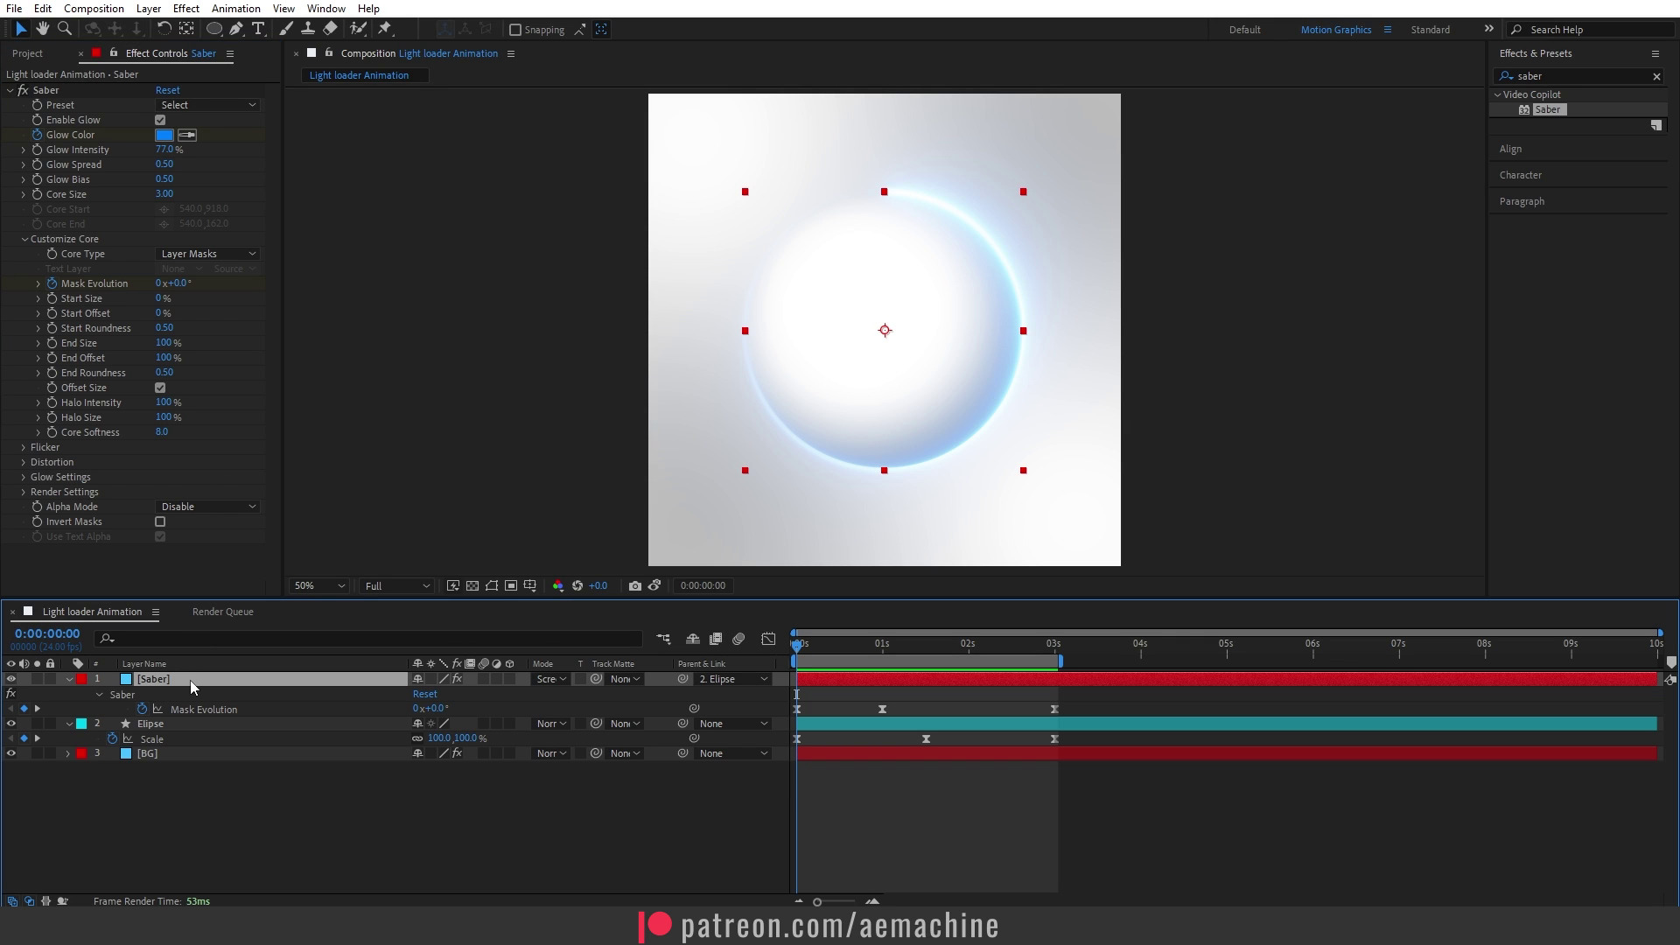
key("u")
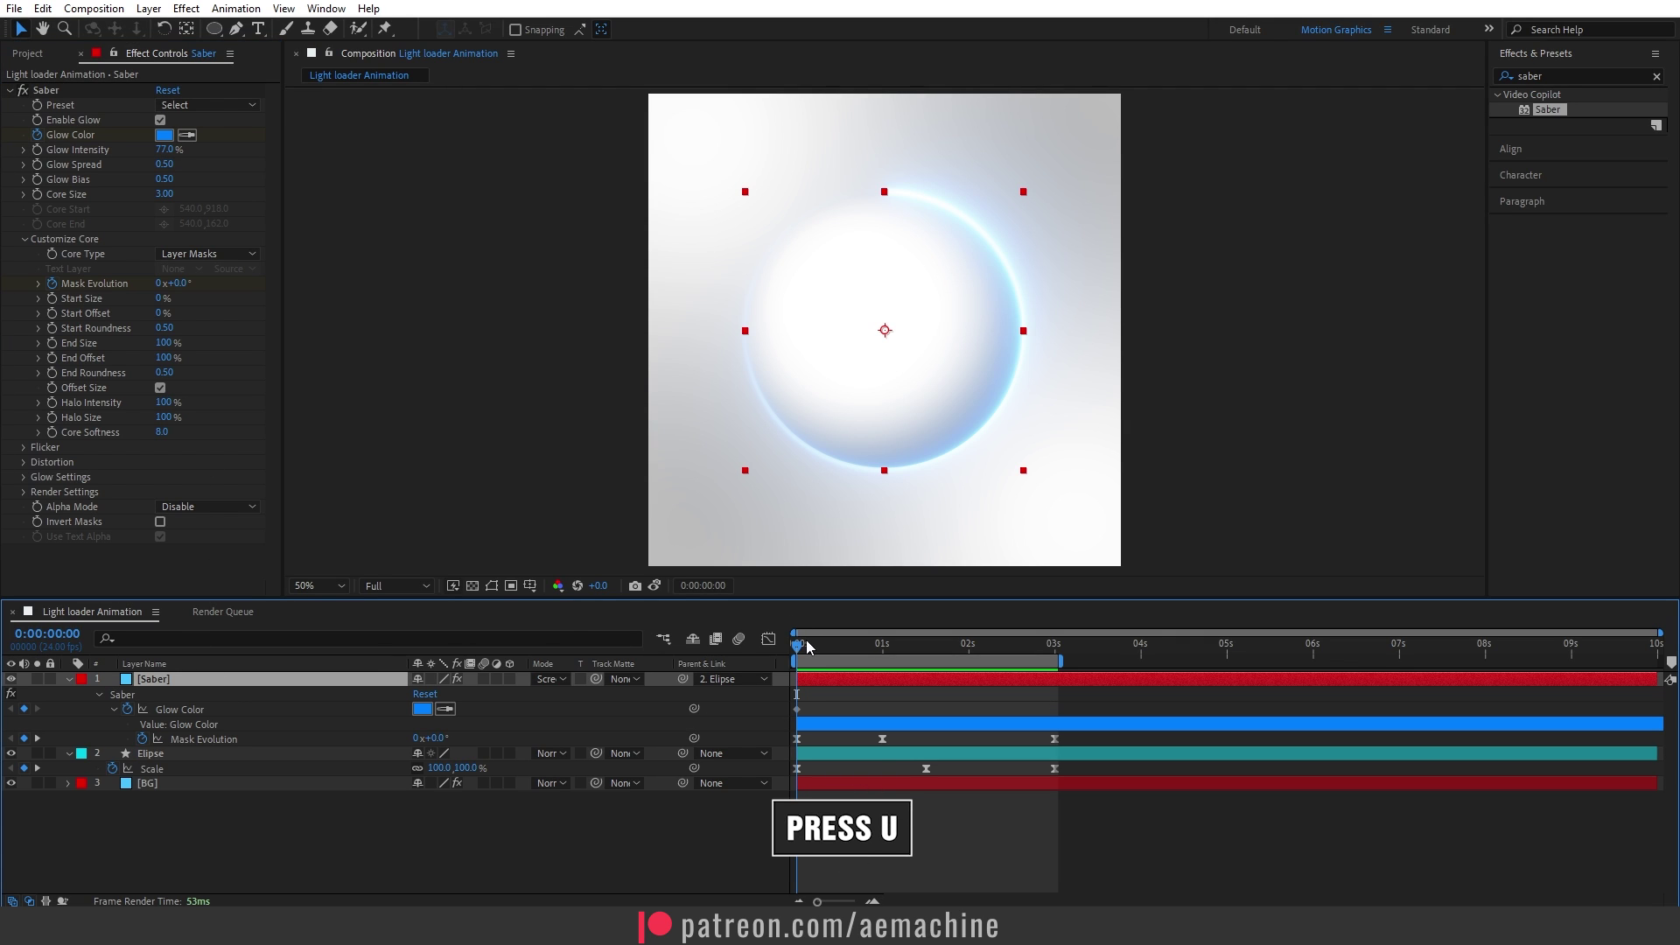
Step: Keyframe the Saber's Glow Color to orange at 0:00:00:18
left_click_drag(801, 651, 863, 656)
left_click(164, 134)
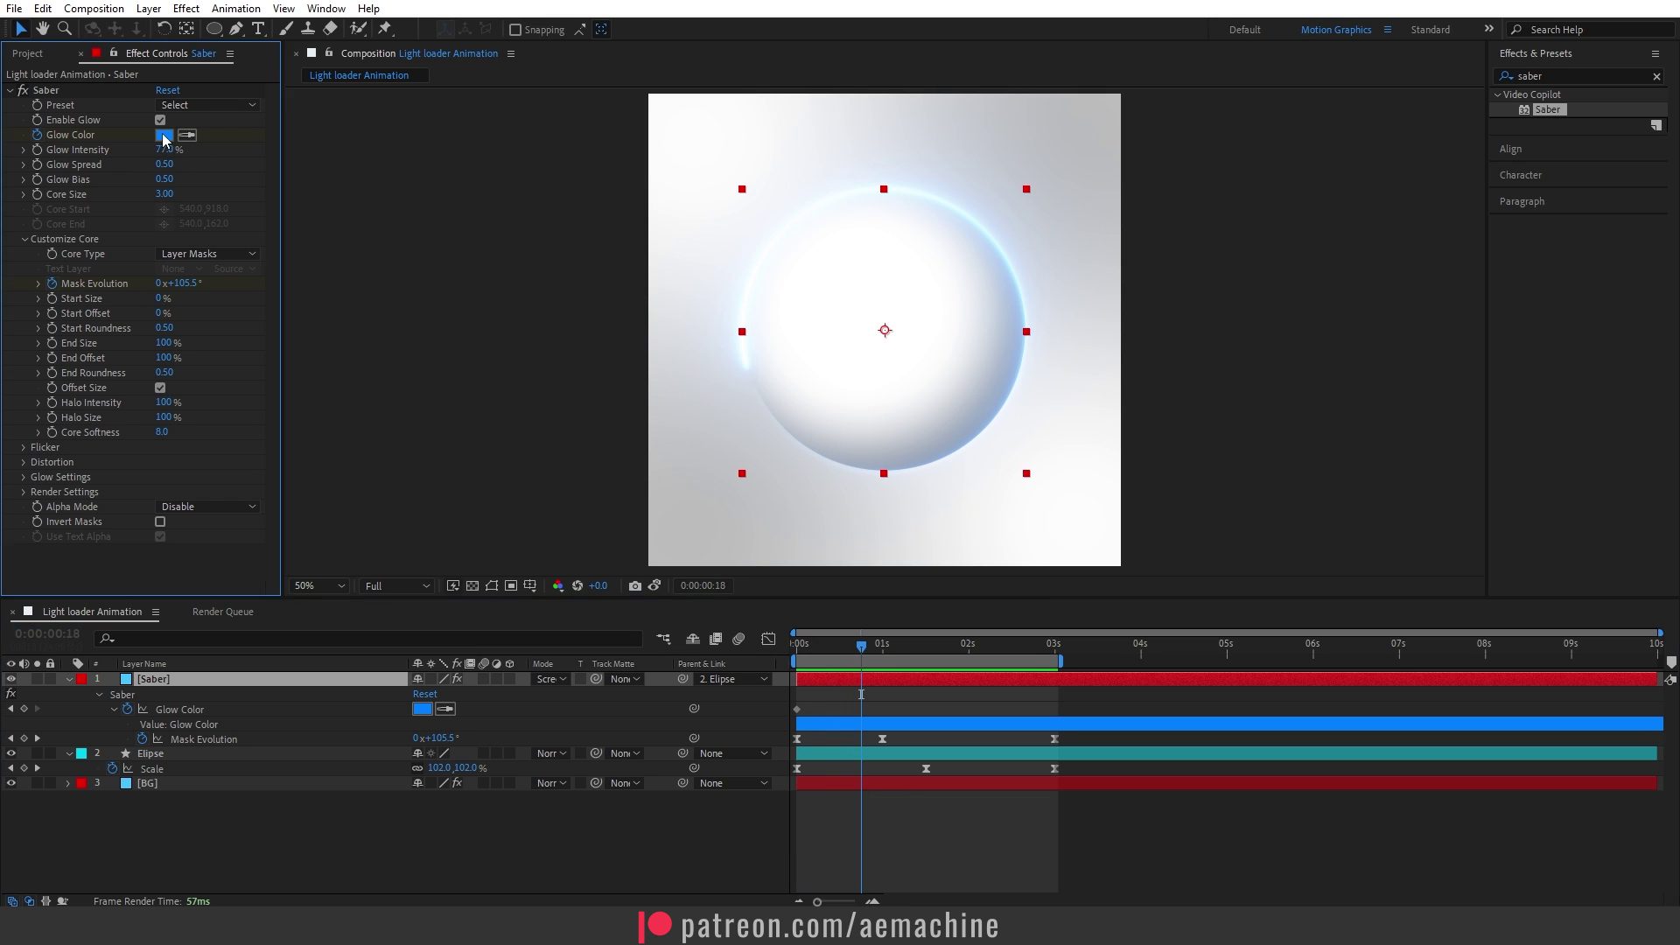
left_click_drag(863, 652, 863, 746)
key("Return")
Step: Keyframe the Glow Color to cyan shortly before 2 seconds and shift all three Glow Color keyframes slightly forward in time
key("space")
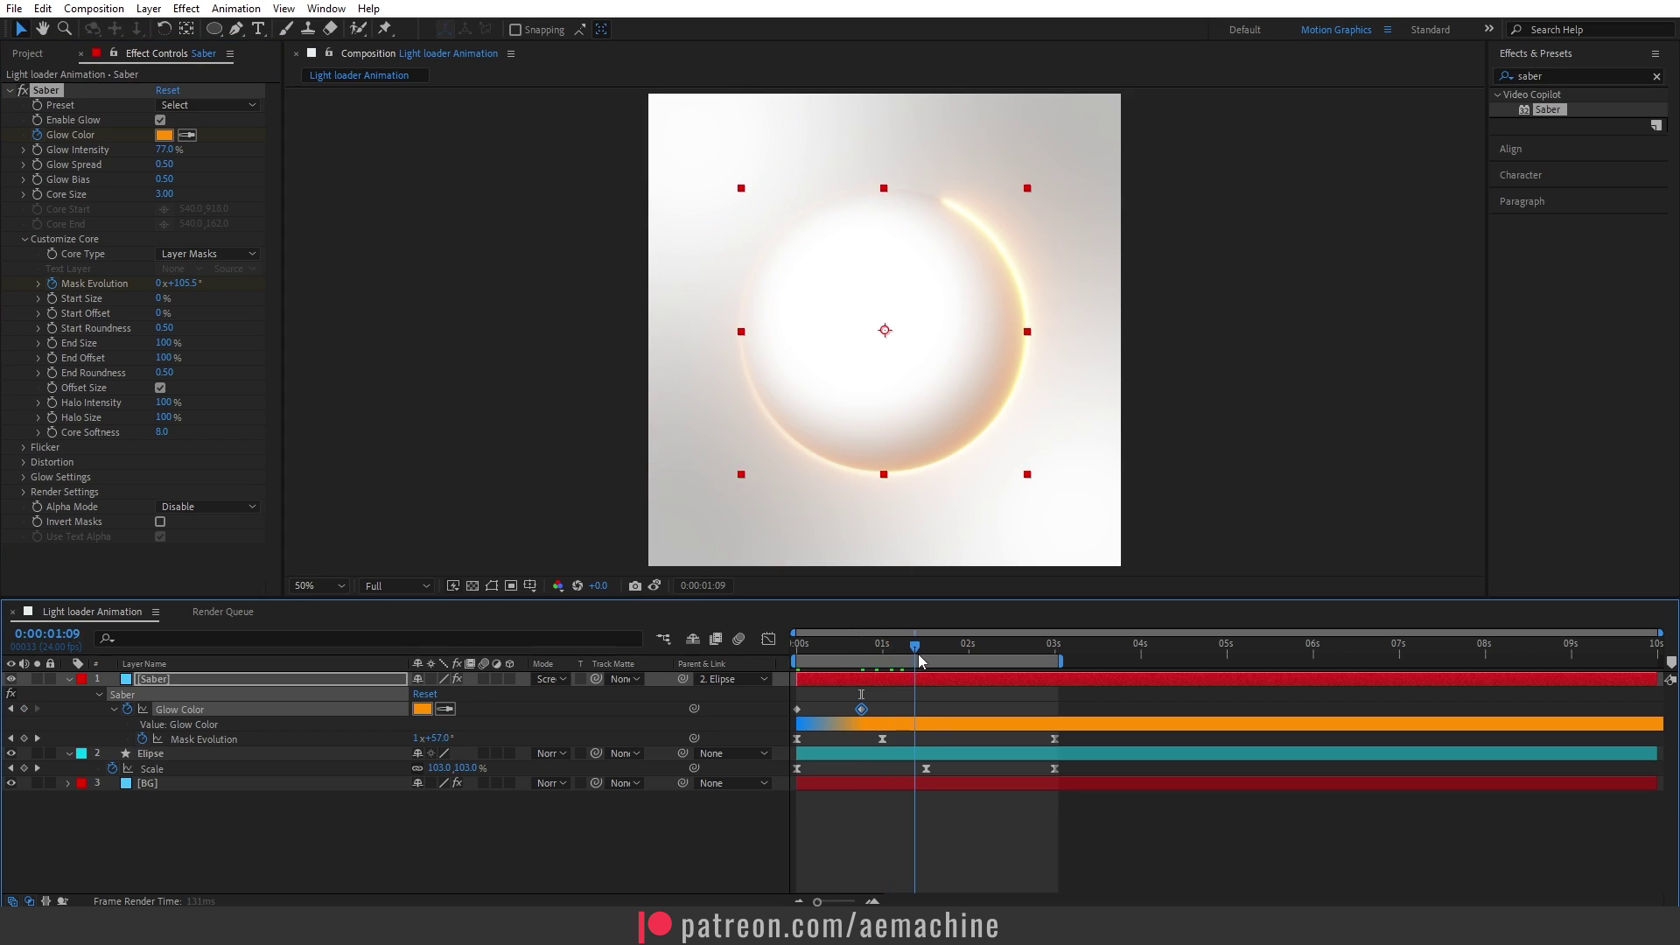
left_click(163, 134)
left_click_drag(863, 744, 814, 710)
key("Return")
Step: Deselect the keyframes and preview the colour-changing ring from the first frame
left_click(809, 649)
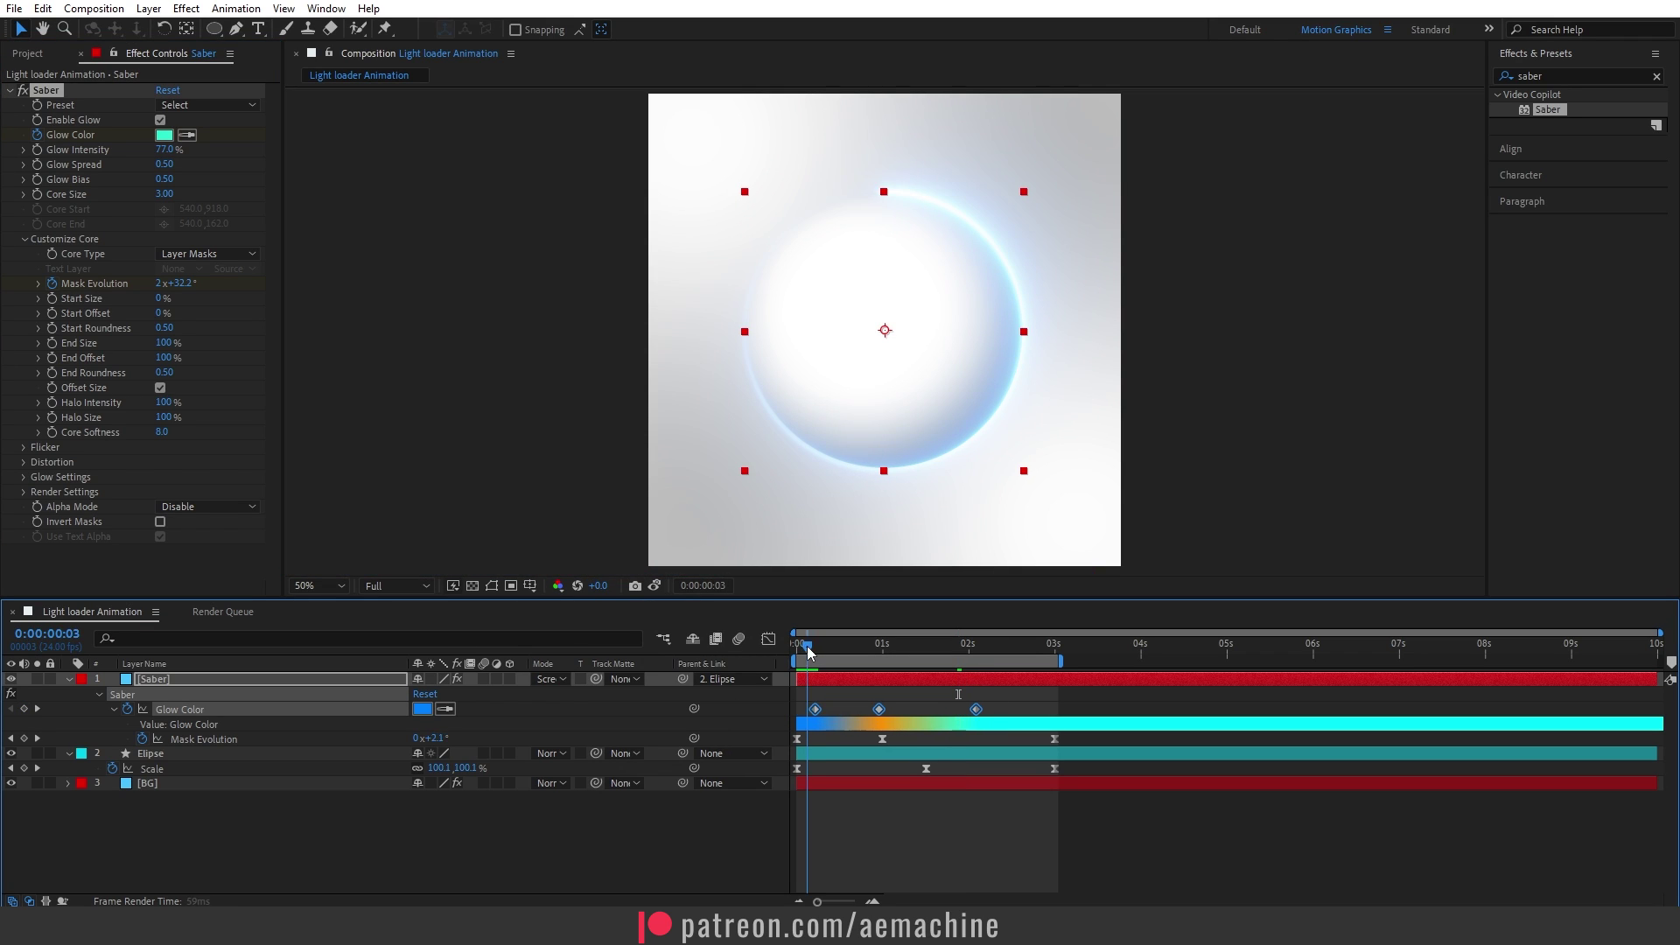
left_click(942, 820)
key("space")
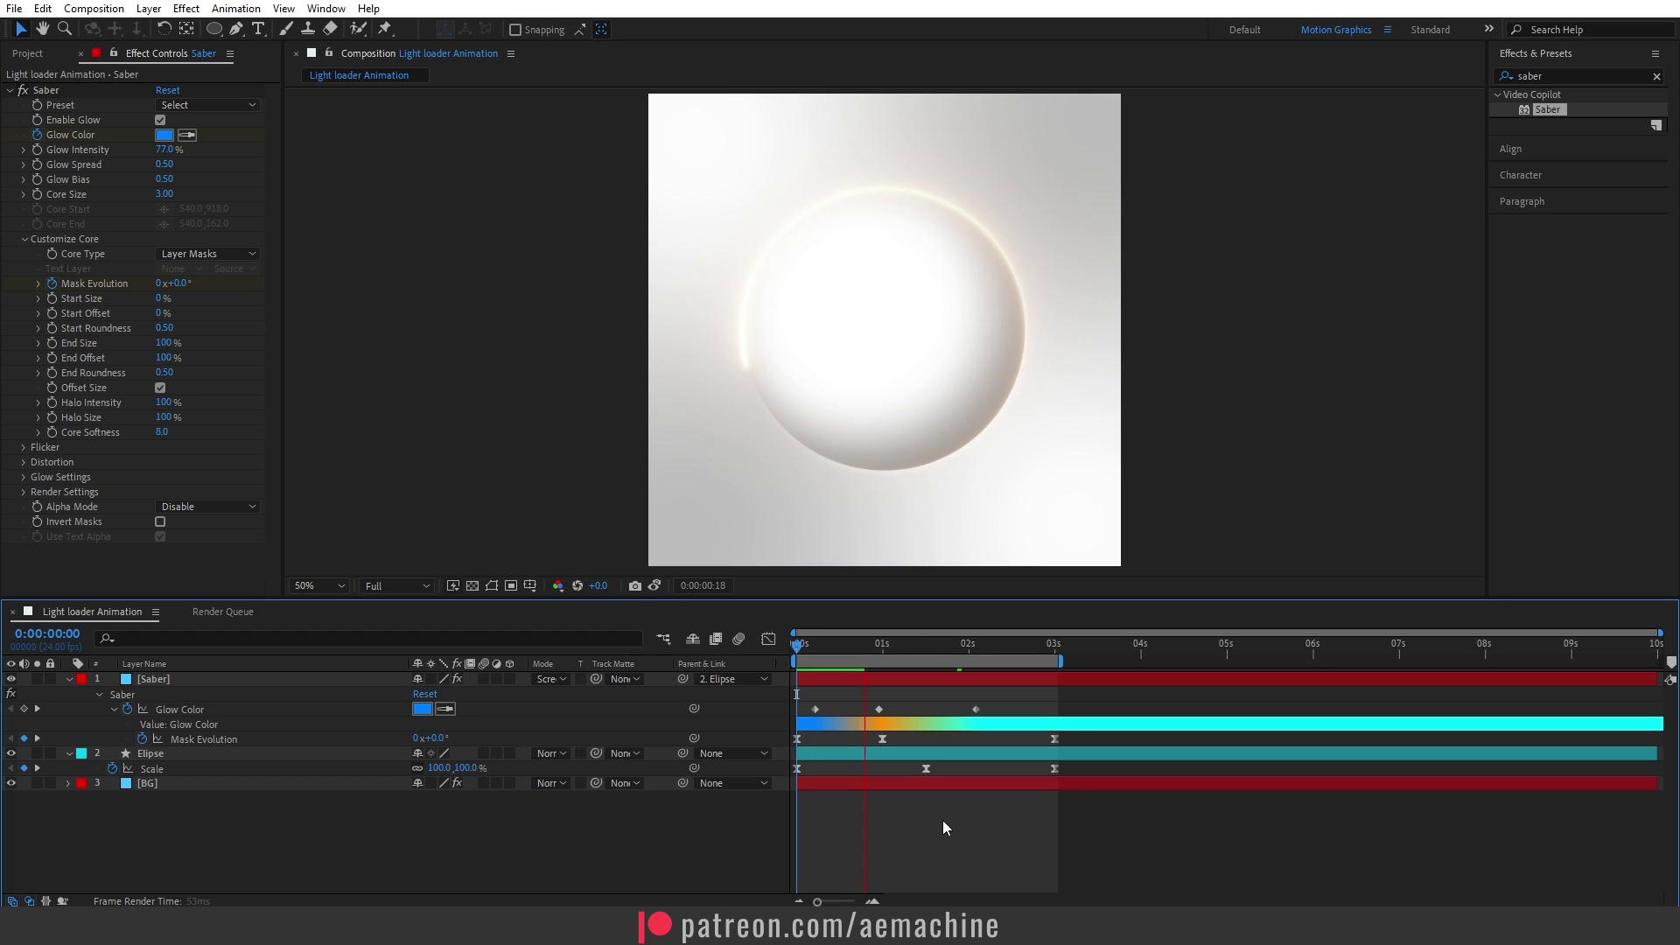
left_click(50, 54)
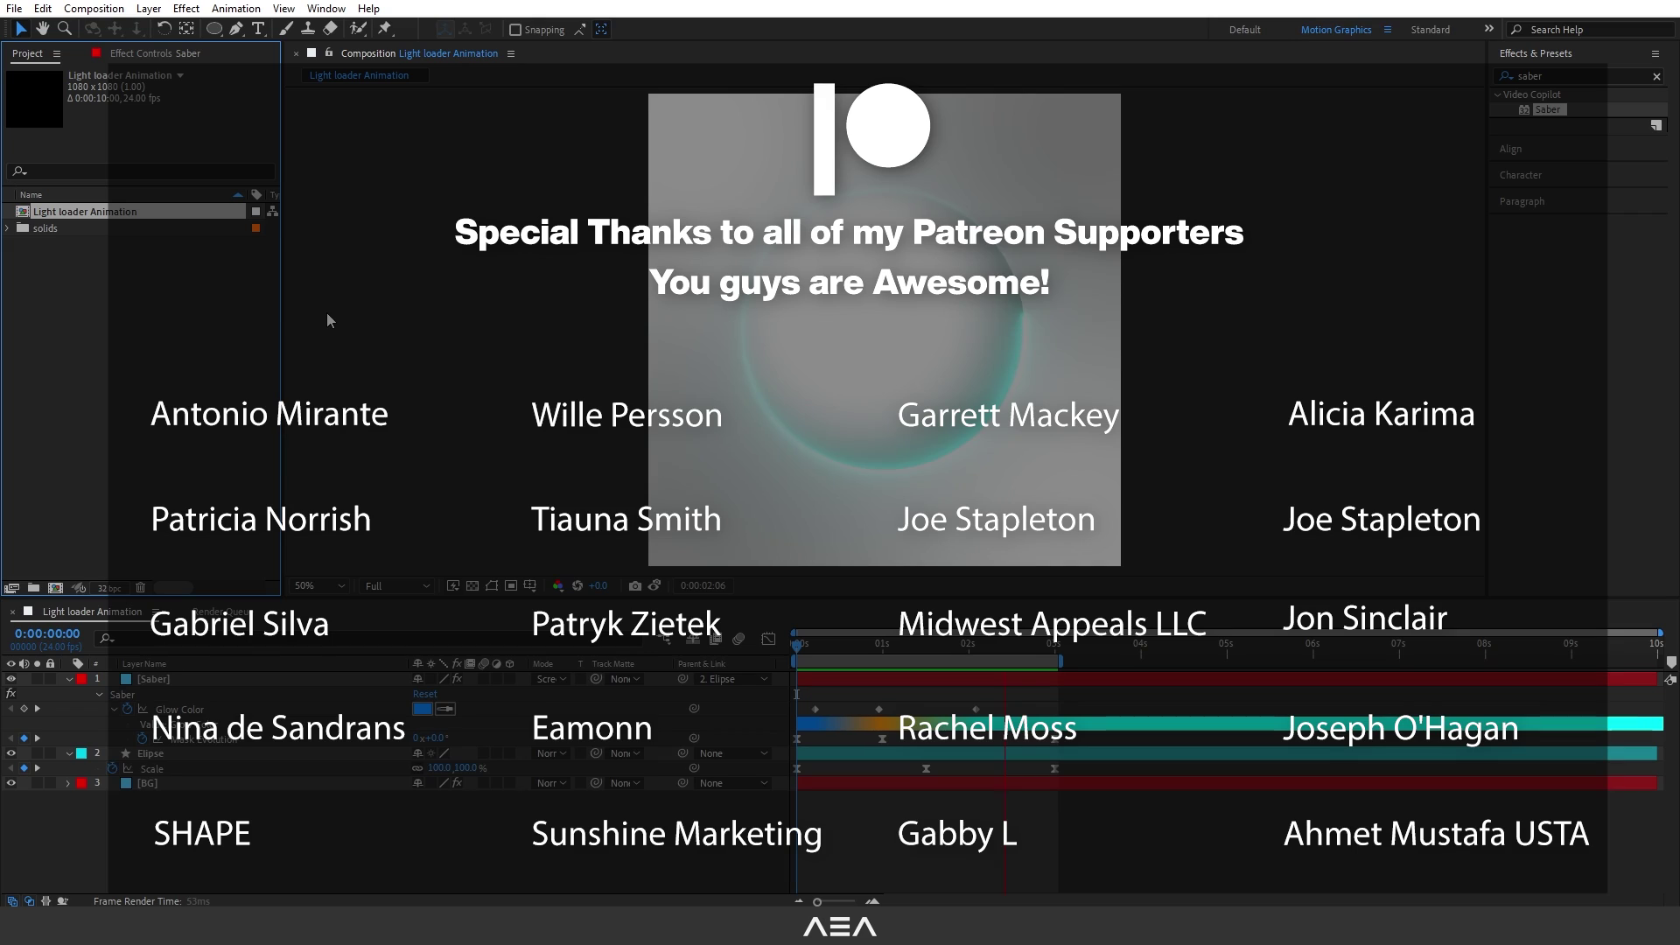
left_click(1558, 55)
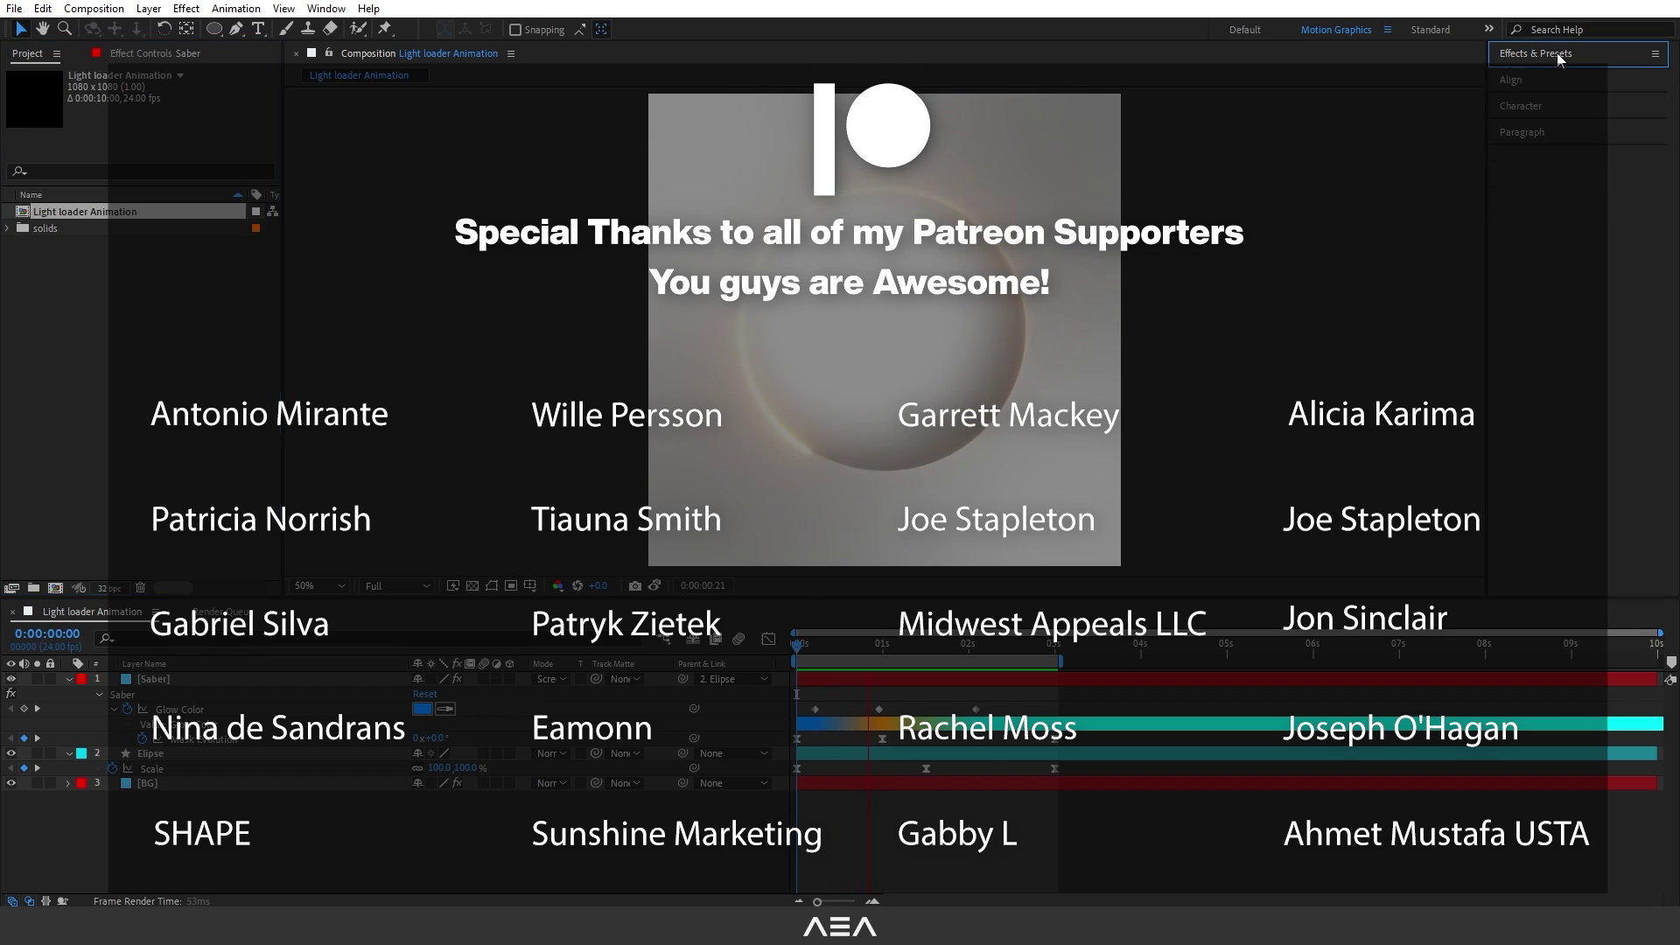
left_click(1330, 253)
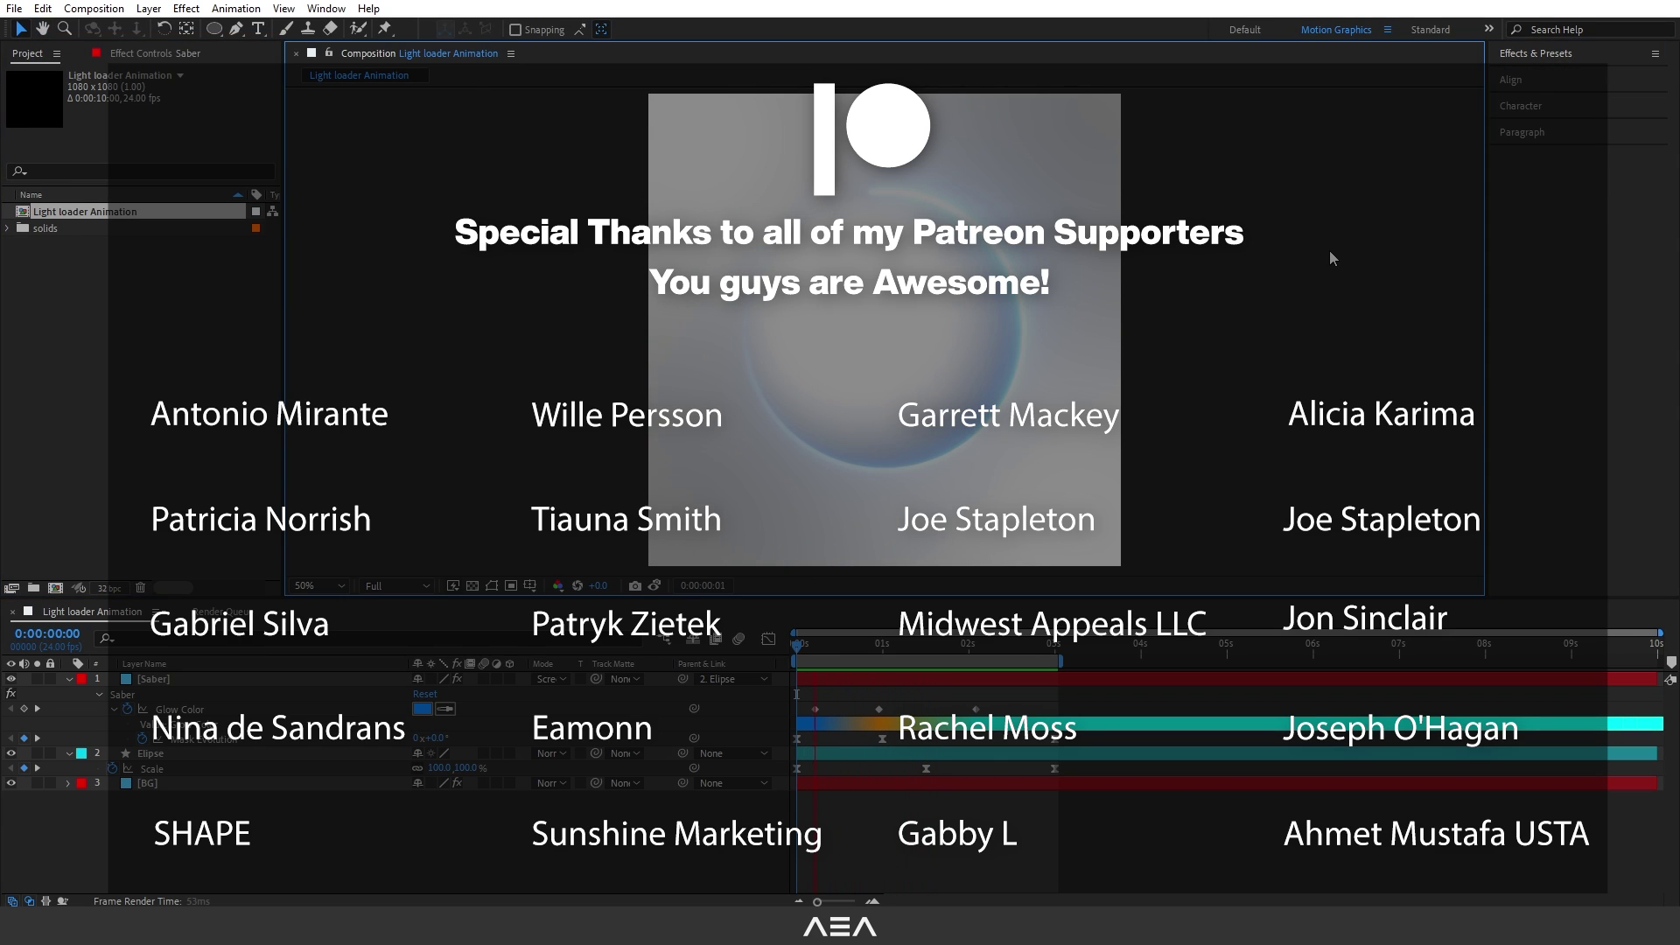